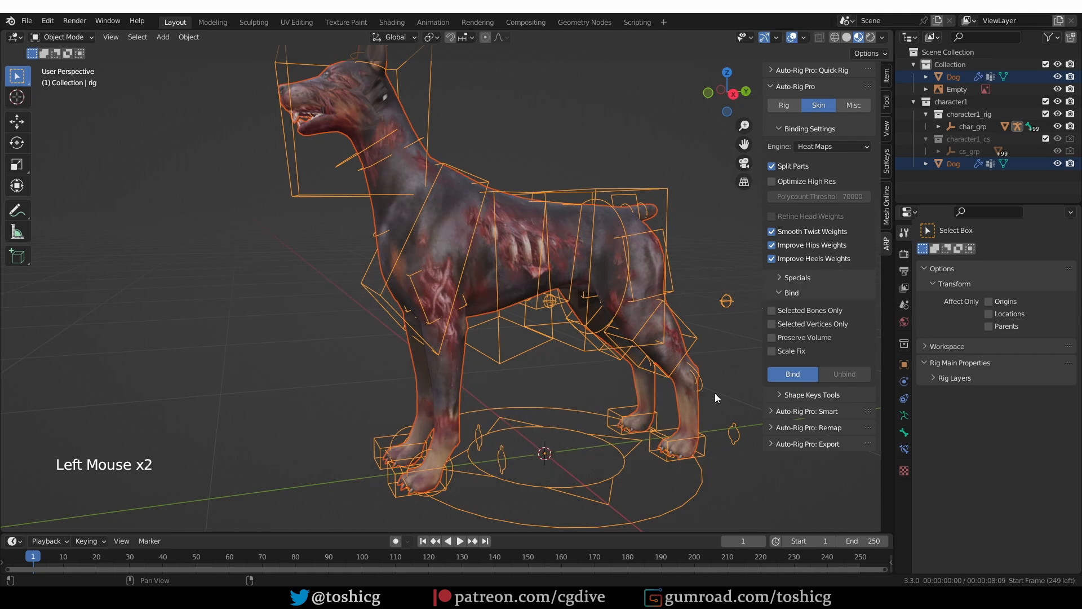
- Switch the dog rig to Pose Mode and move a front foot's IK controller forward and up to lift the leg
key(Tab)
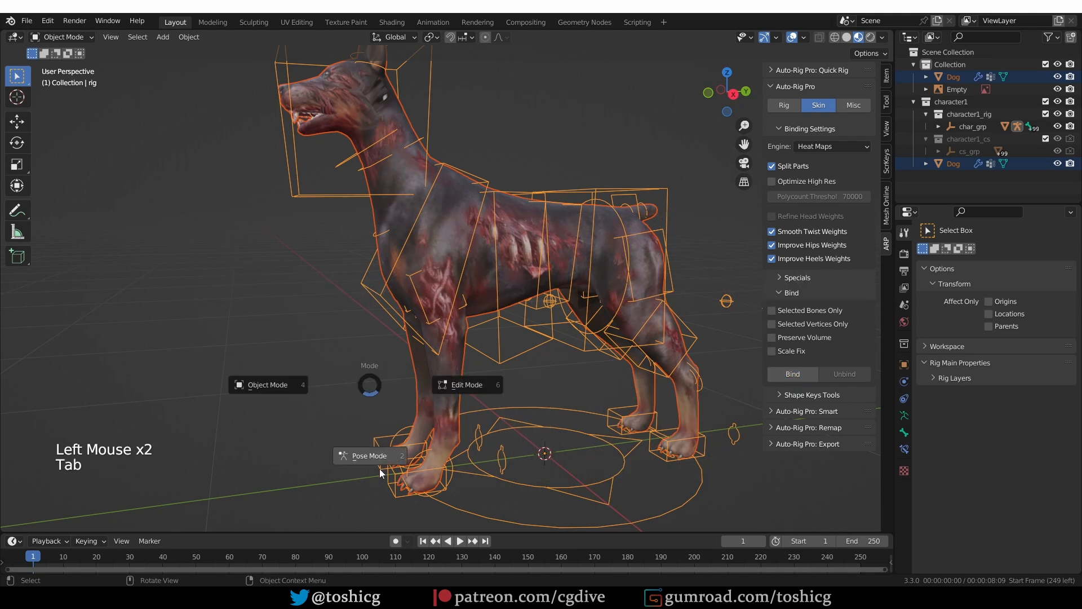
click(397, 492)
middle_drag(397, 491, 404, 498)
key(g)
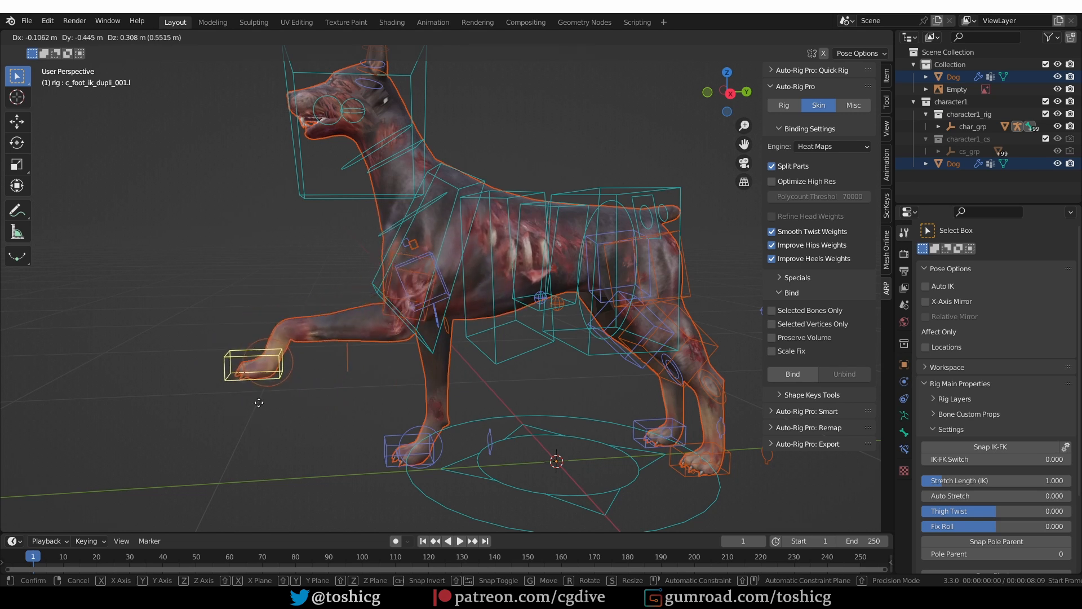
click(260, 378)
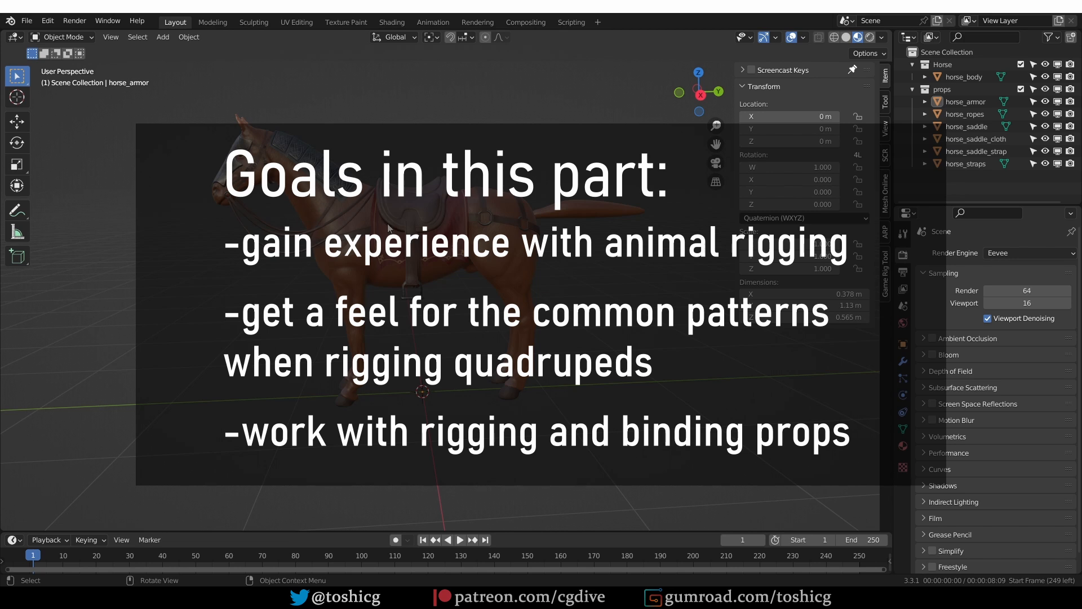
- Mark the tip of the horse's tail with a short annotation stroke and undo it
click(417, 211)
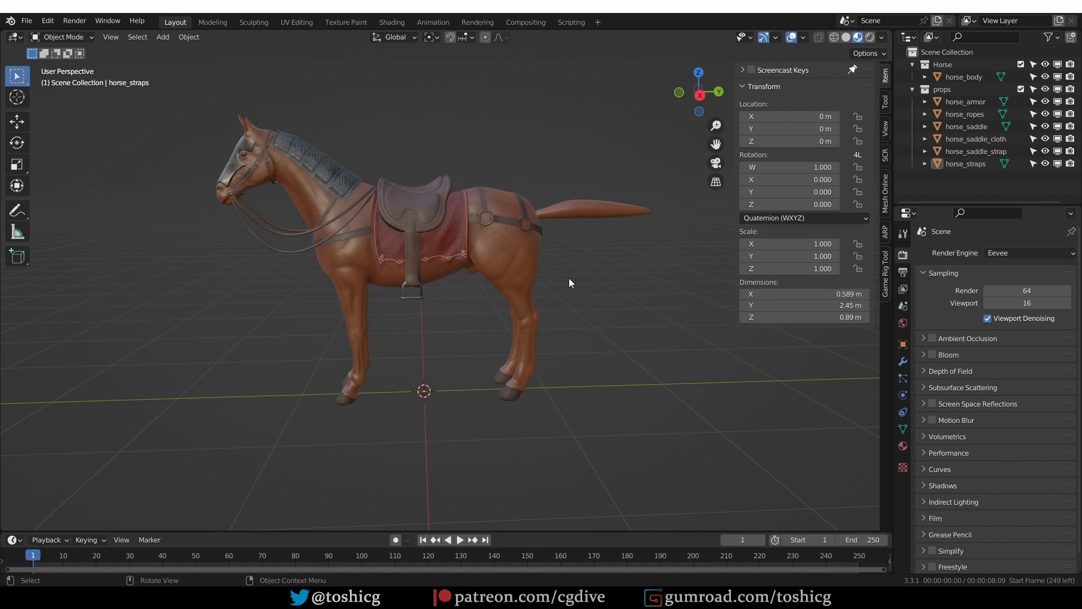
scroll(569, 279, up, 1)
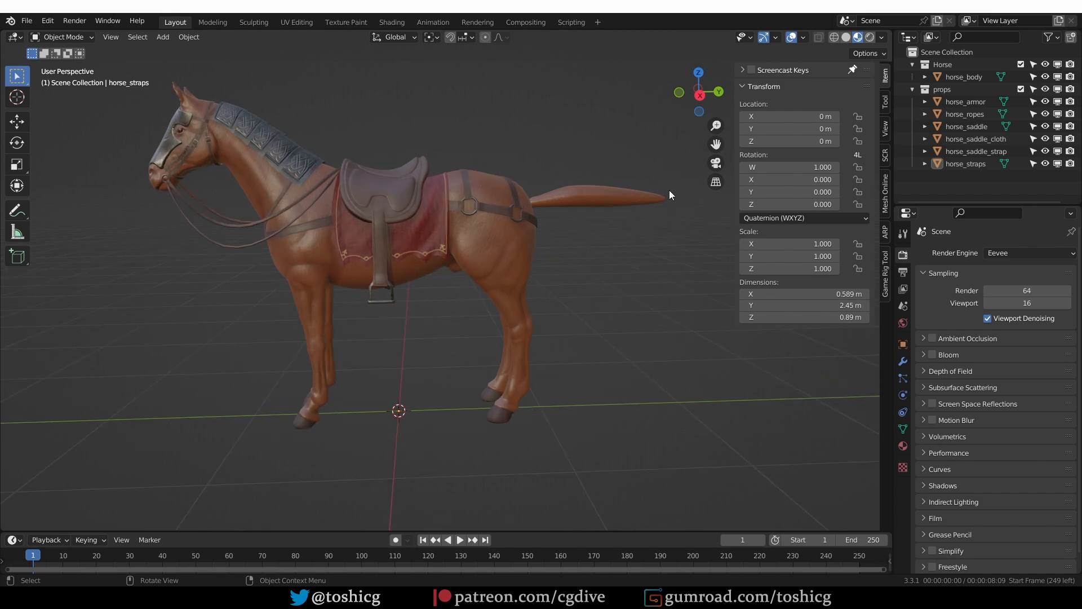
key(d)
drag(663, 178, 661, 202)
key(ctrl+z)
- Test-move the horse body, the saddle and the neck armor one at a time, cancelling each move
click(497, 259)
key(g)
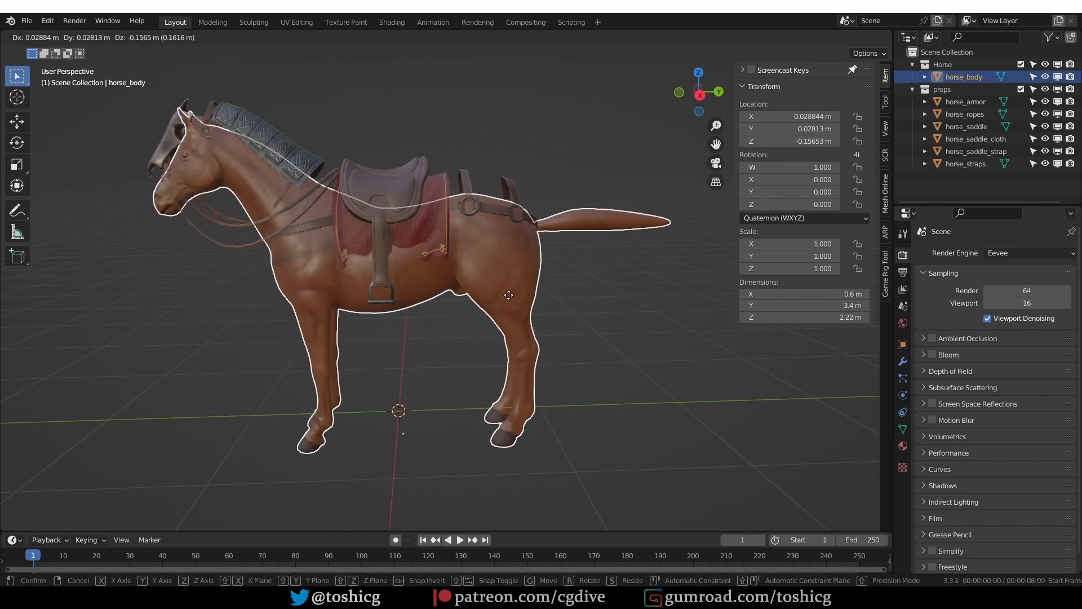
right_click(483, 270)
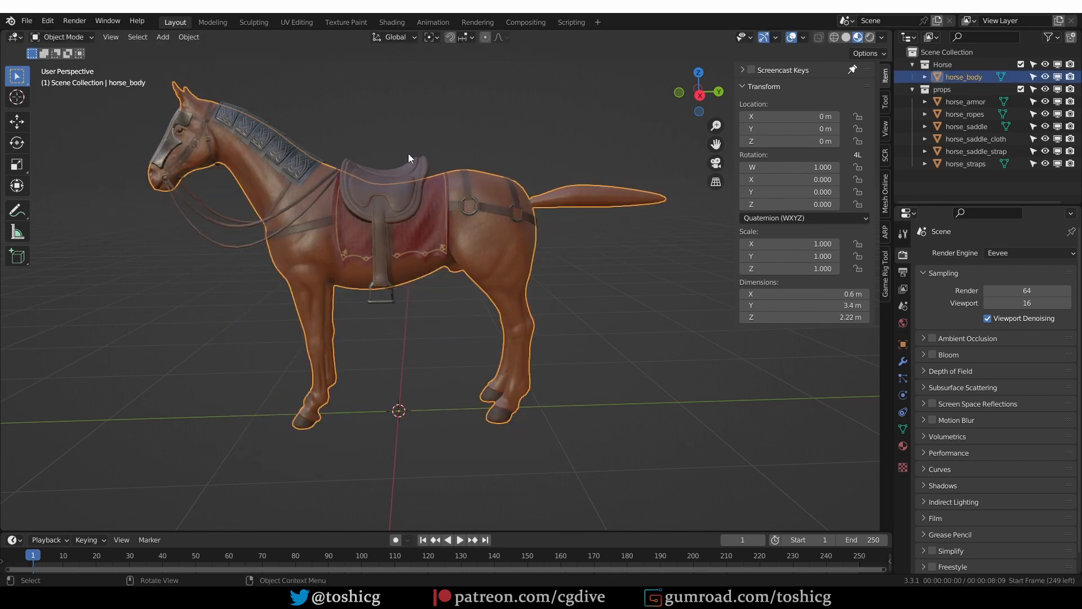
click(411, 190)
key(g)
key(Escape)
click(271, 141)
key(g)
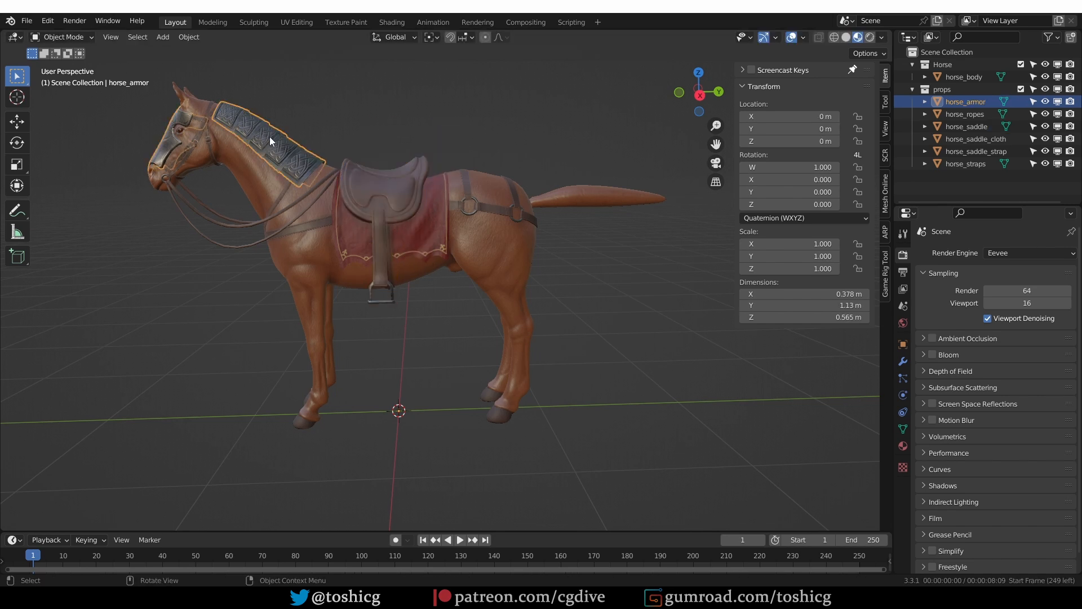
key(Escape)
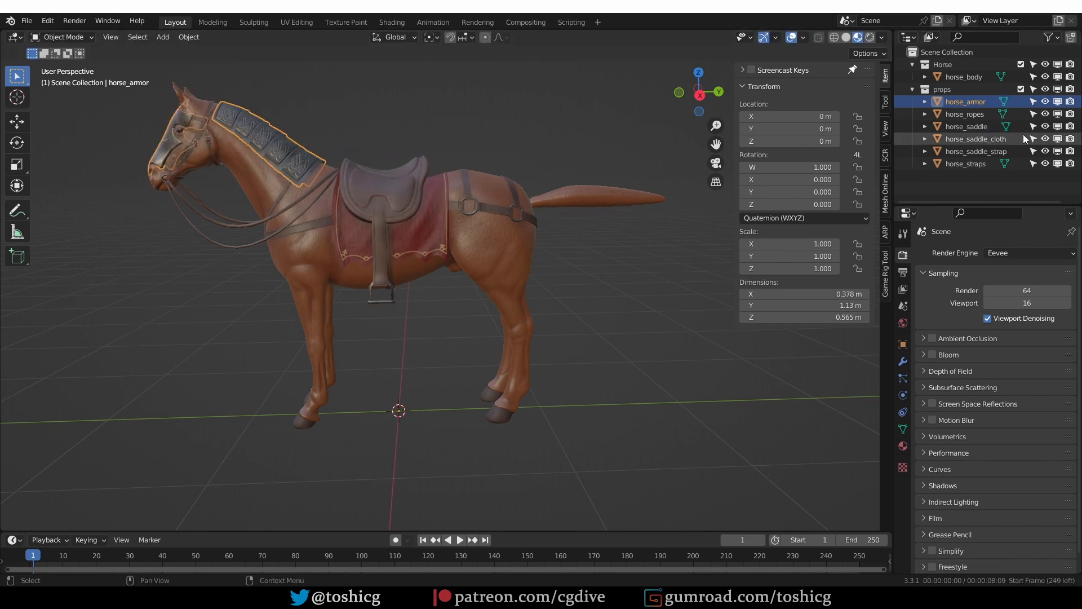
- Toggle the viewport visibility of the props collection and leave it hidden so only the horse body shows
click(1058, 89)
click(1057, 89)
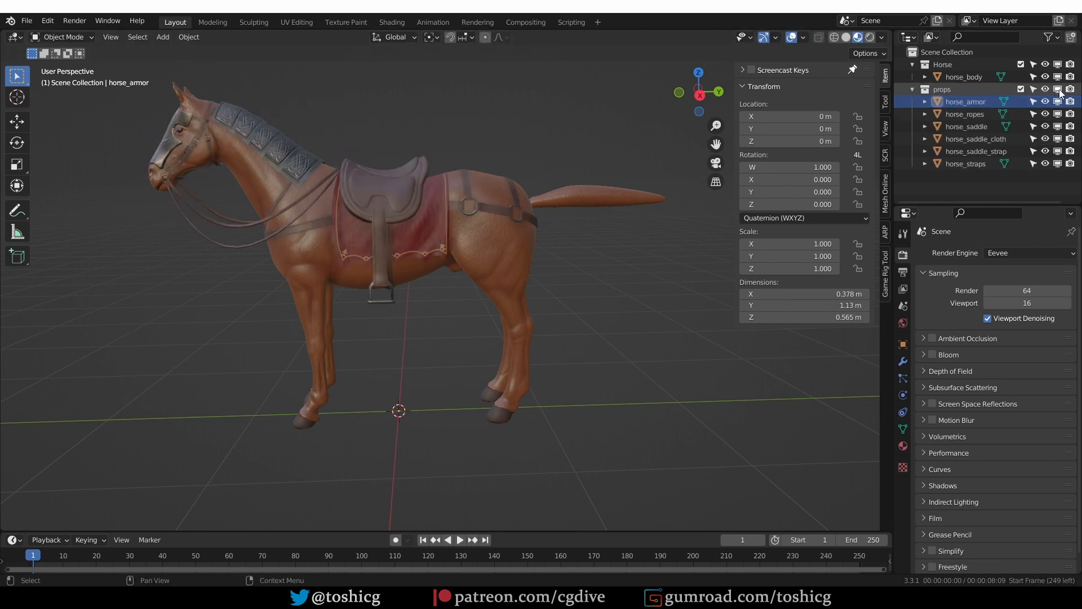
click(1058, 89)
click(1058, 89)
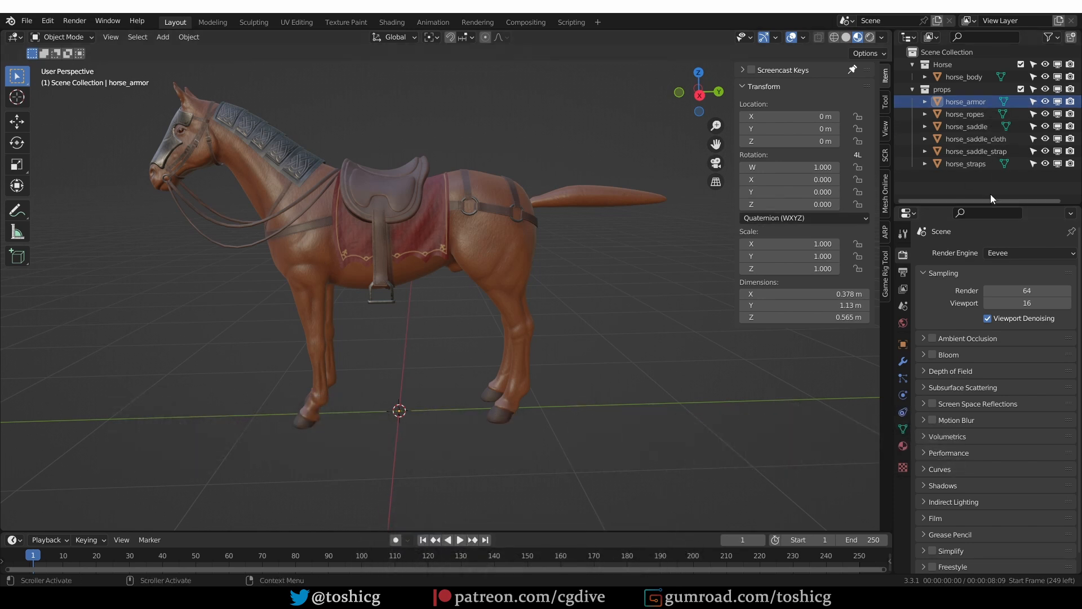
click(1057, 89)
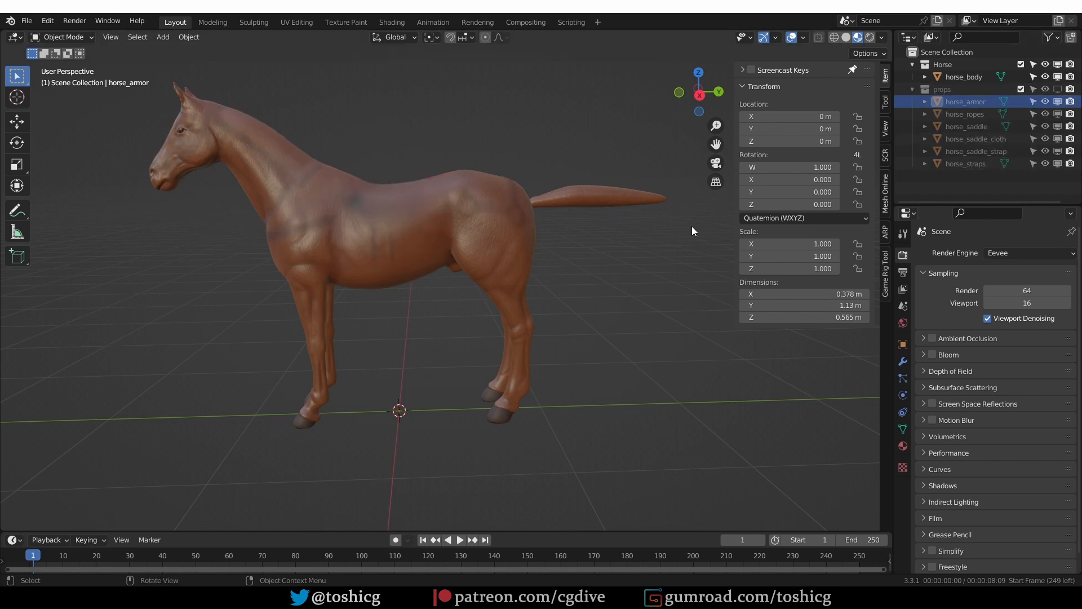
- Add the Auto-Rig Pro Horse armature and start editing its reference bones
click(887, 231)
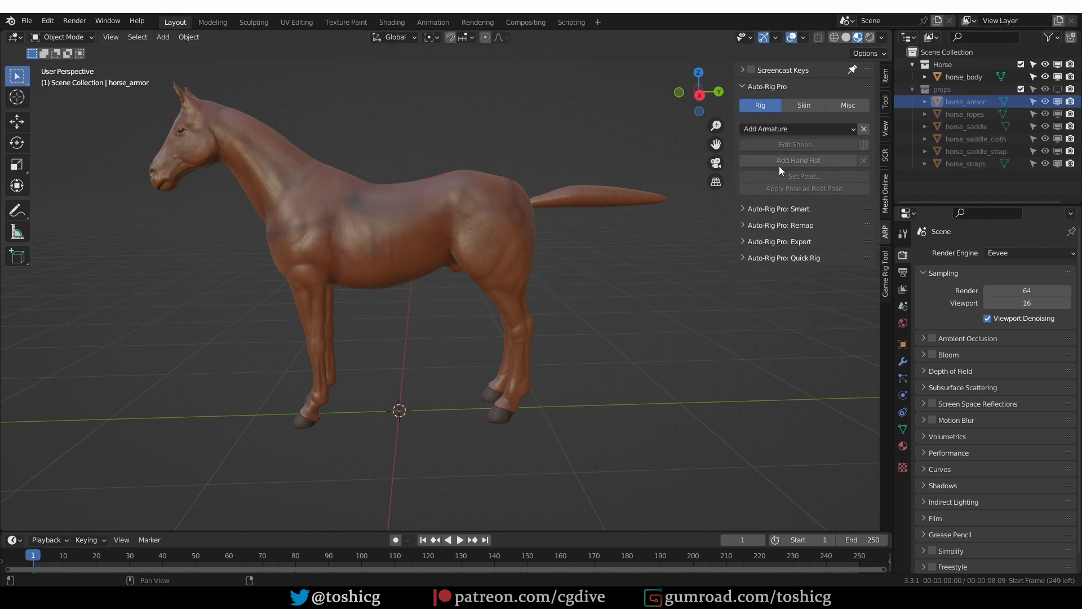
click(778, 130)
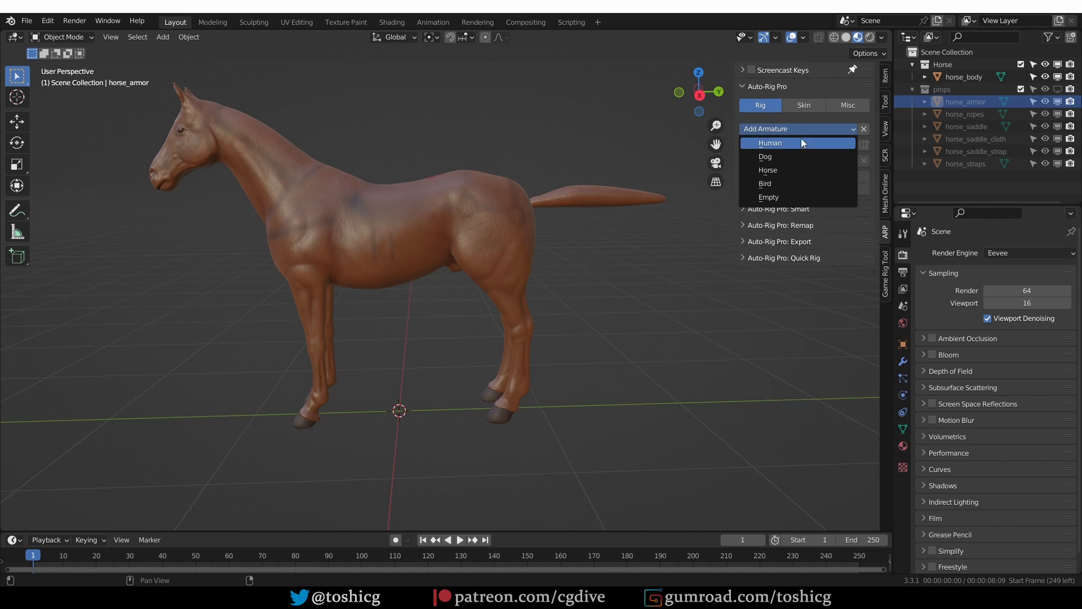
click(810, 169)
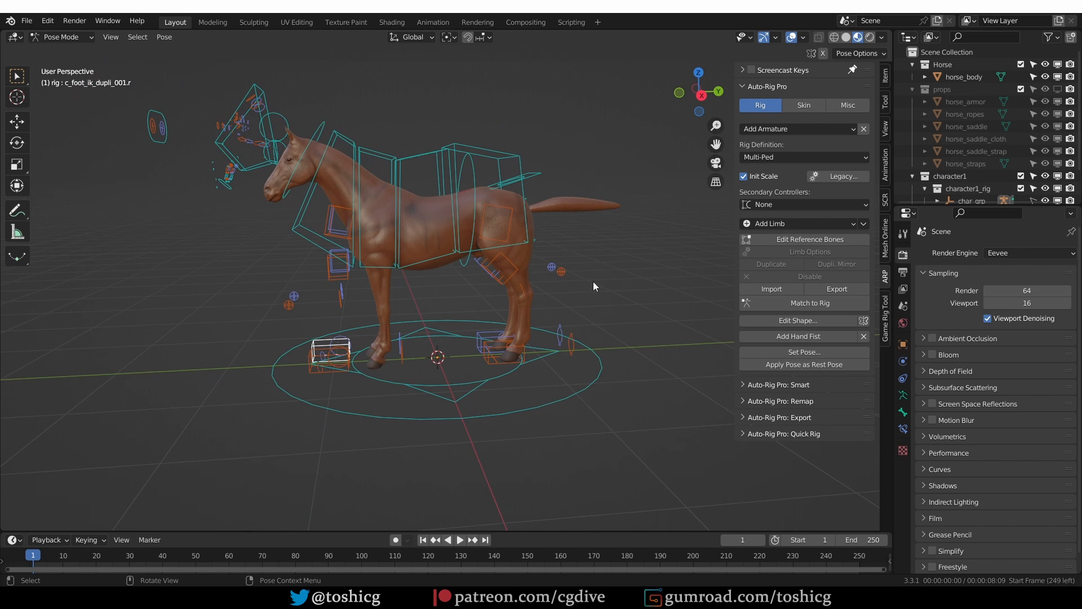
click(795, 240)
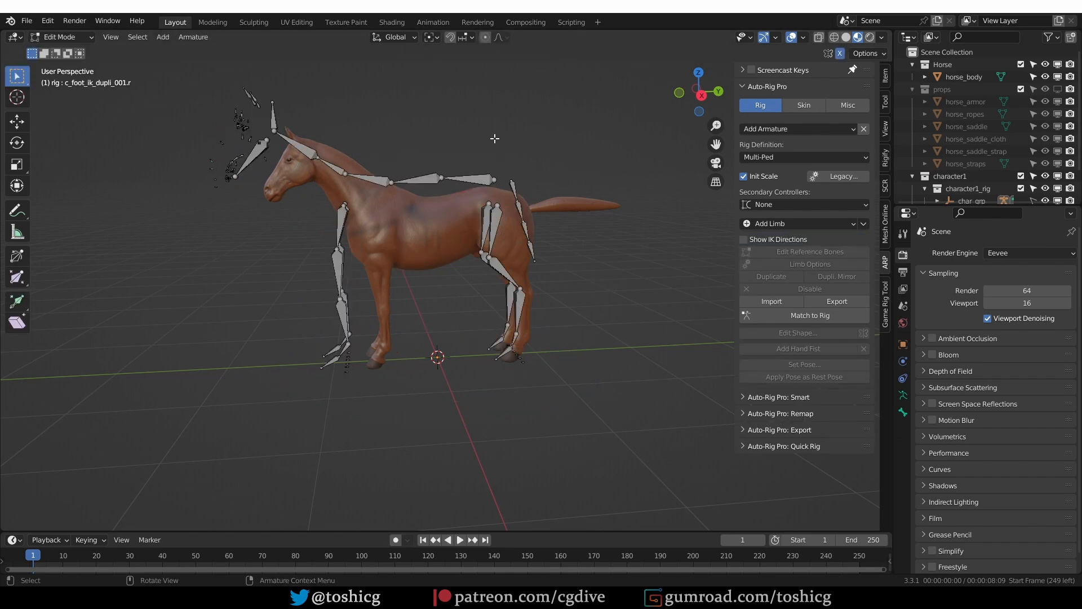
- In right orthographic view, disable the Facial option in the limb options of the head reference bone
key(KP_3)
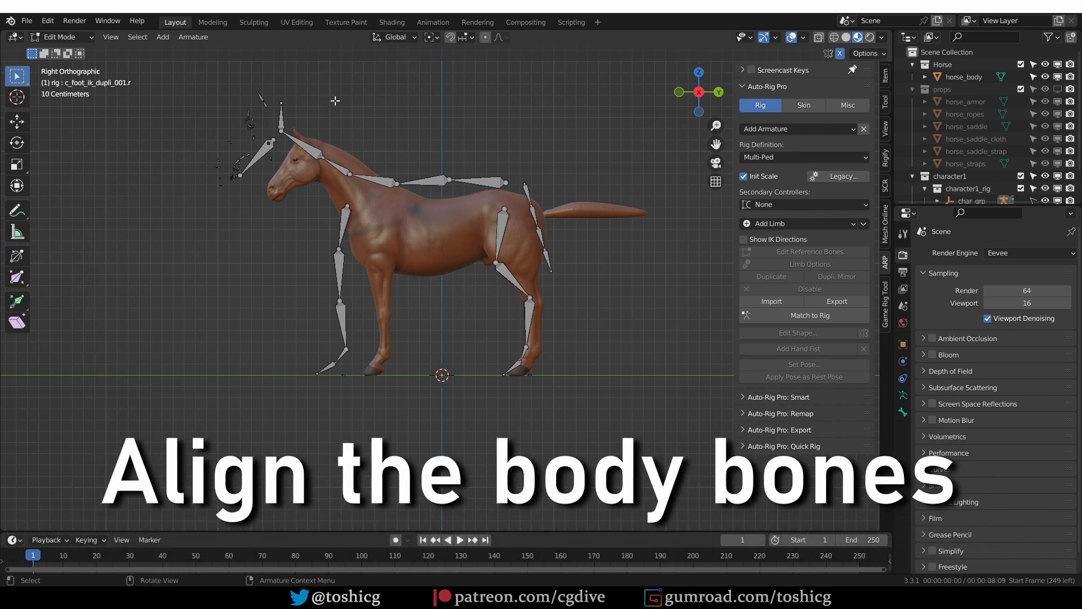
click(281, 117)
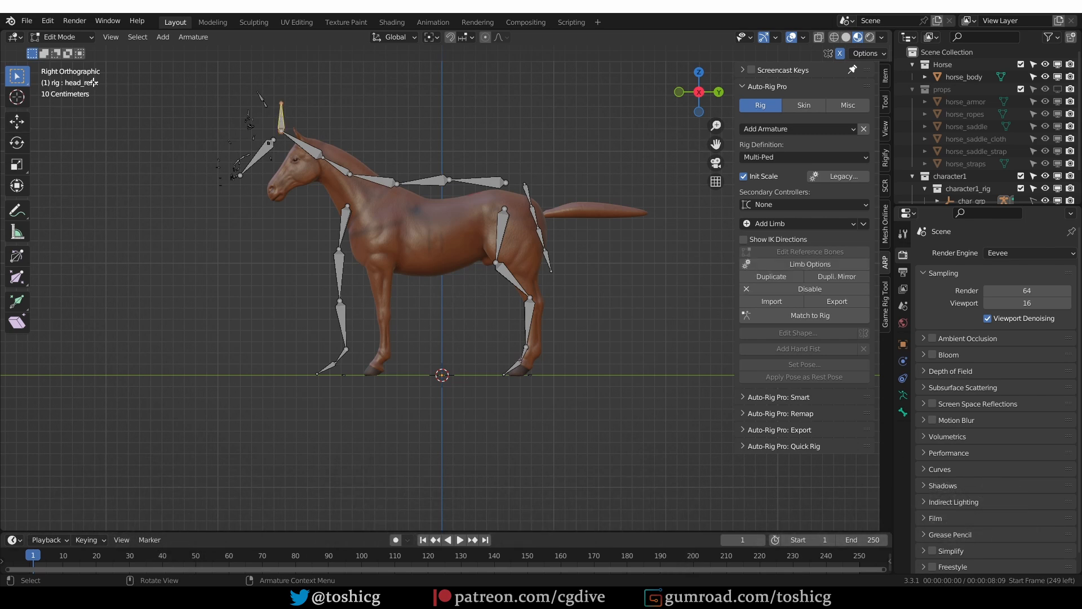
click(821, 264)
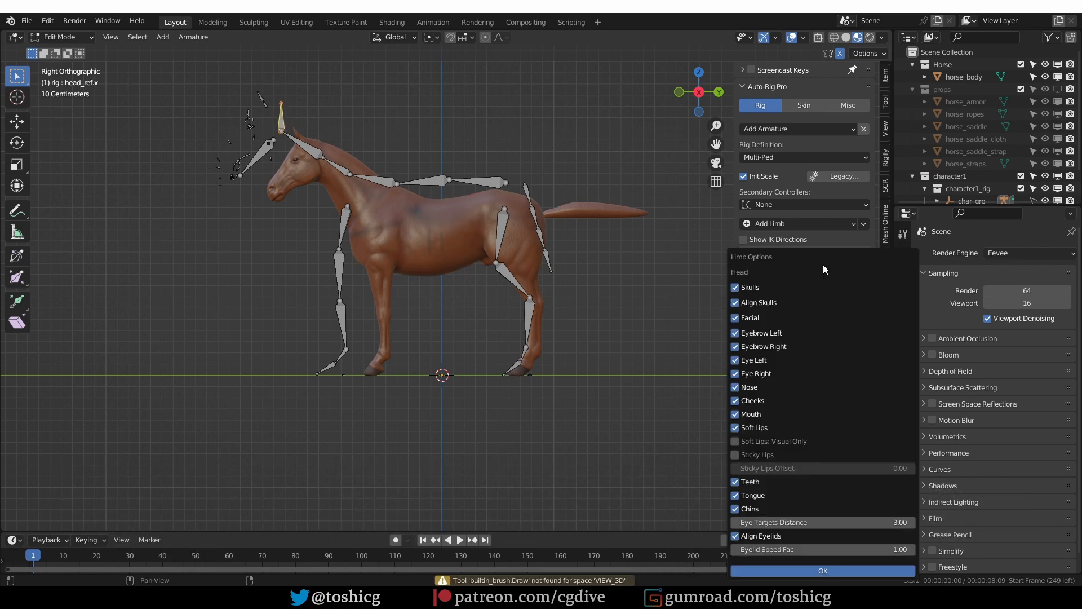
click(762, 317)
drag(845, 257, 605, 147)
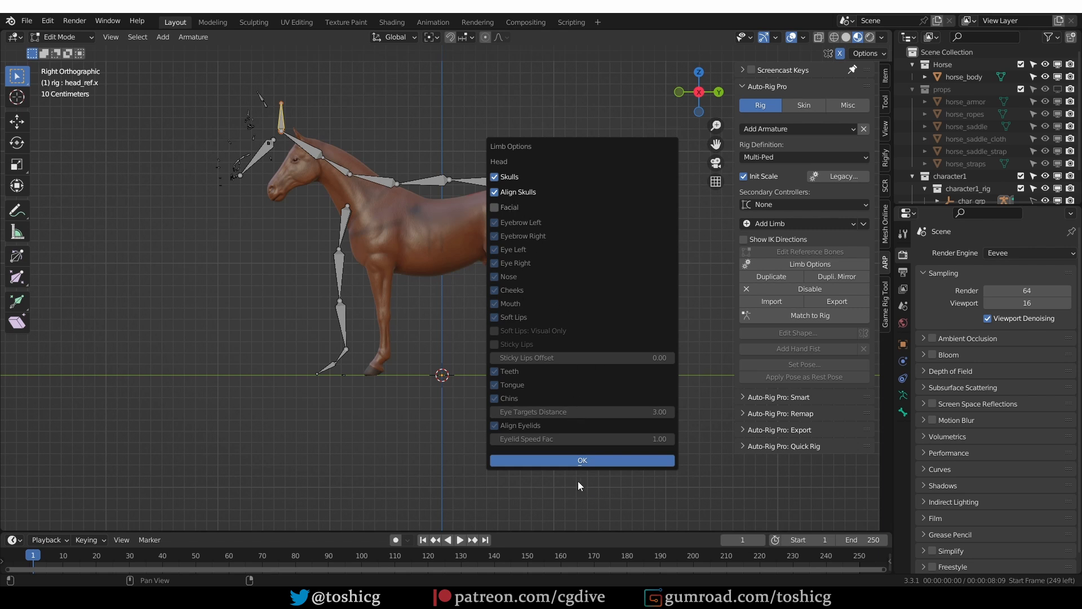
click(583, 461)
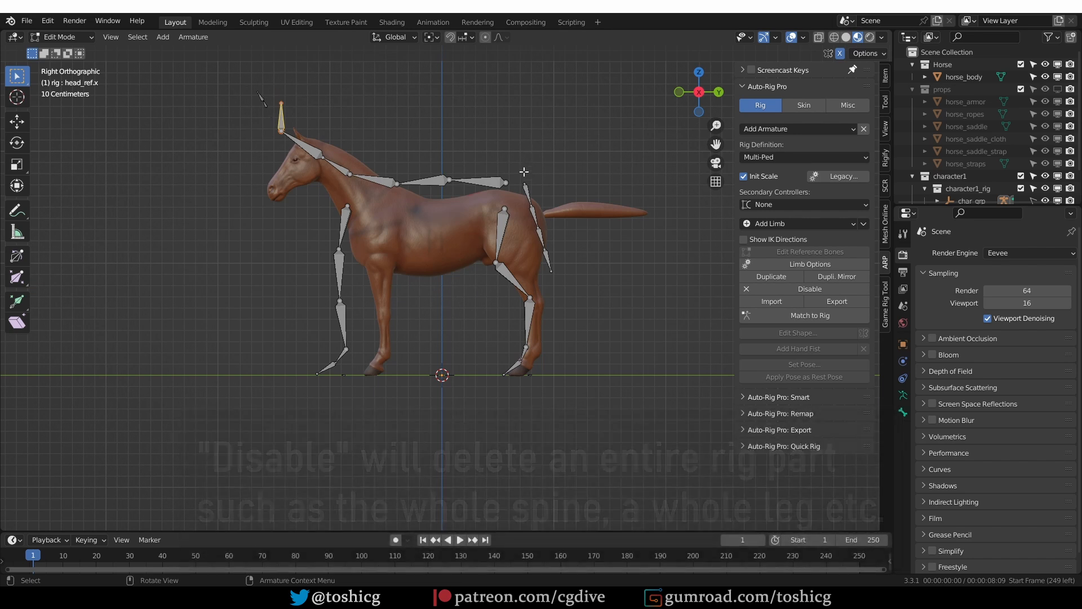
- Rotate the tail bone chain to a horizontal position and move it onto the horse's tail
drag(524, 178, 573, 298)
key(r)
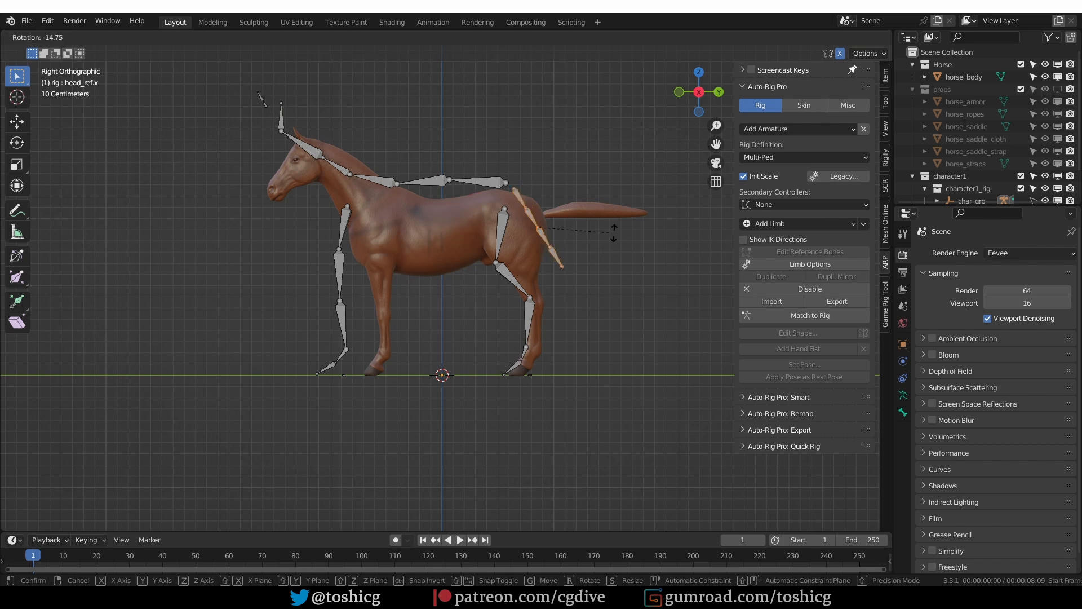
click(608, 234)
key(g)
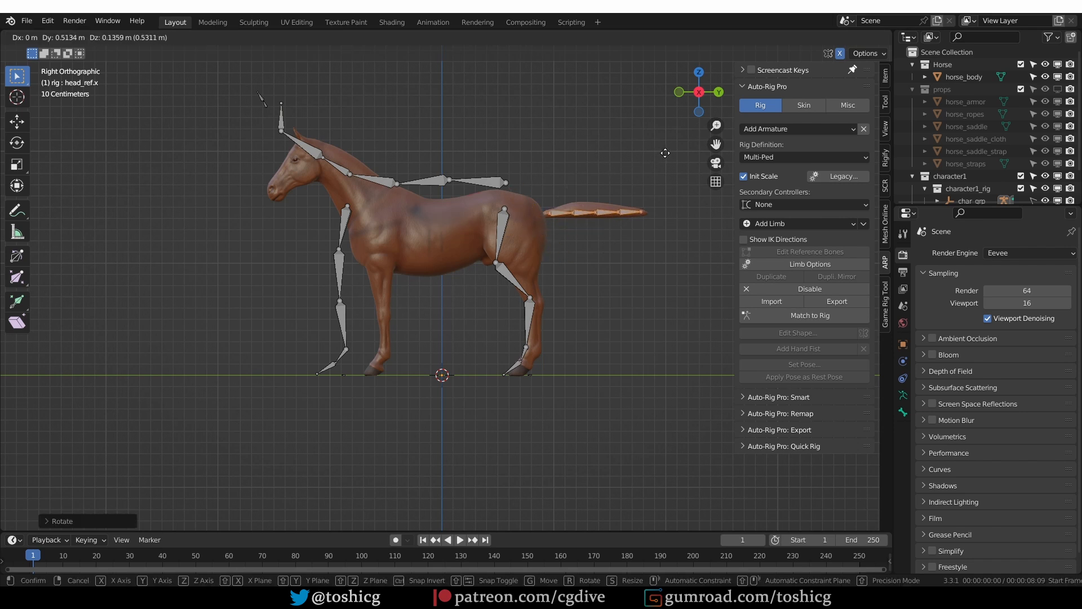
click(661, 153)
- Scale the tail bone chain to match the tail's length and shift it into place
scroll(648, 218, up, 5)
key(s)
click(660, 219)
key(g)
click(668, 221)
- Adjust the intermediate tail joints so the bone chain follows the shape of the tail
drag(438, 222, 461, 194)
key(g)
click(518, 198)
drag(564, 222, 575, 200)
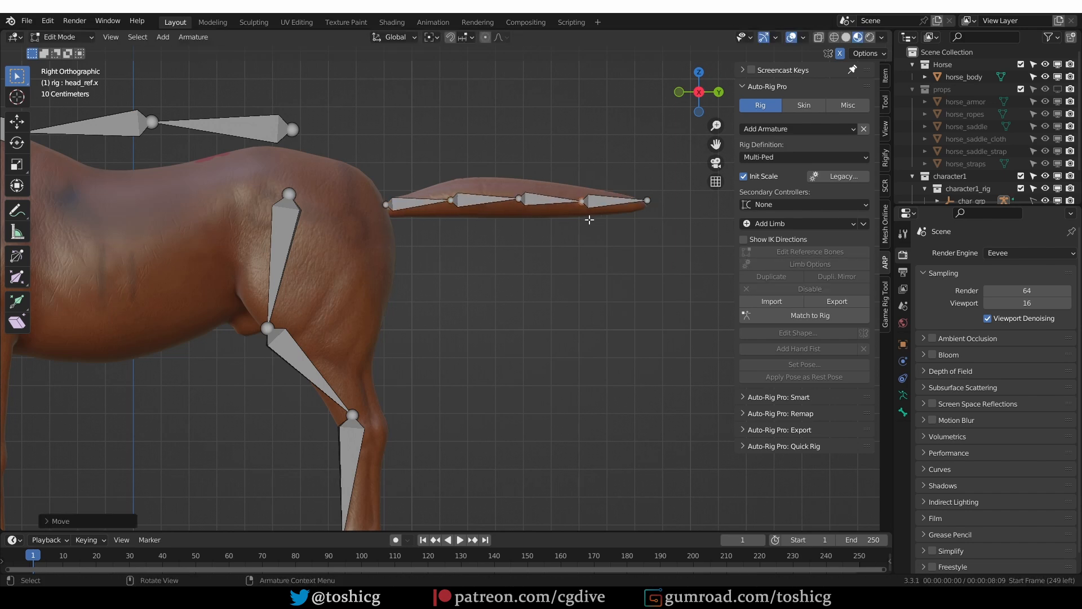
- Select the spine bones from the neck base to the root bone and move them down and back into the body
scroll(554, 270, down, 4)
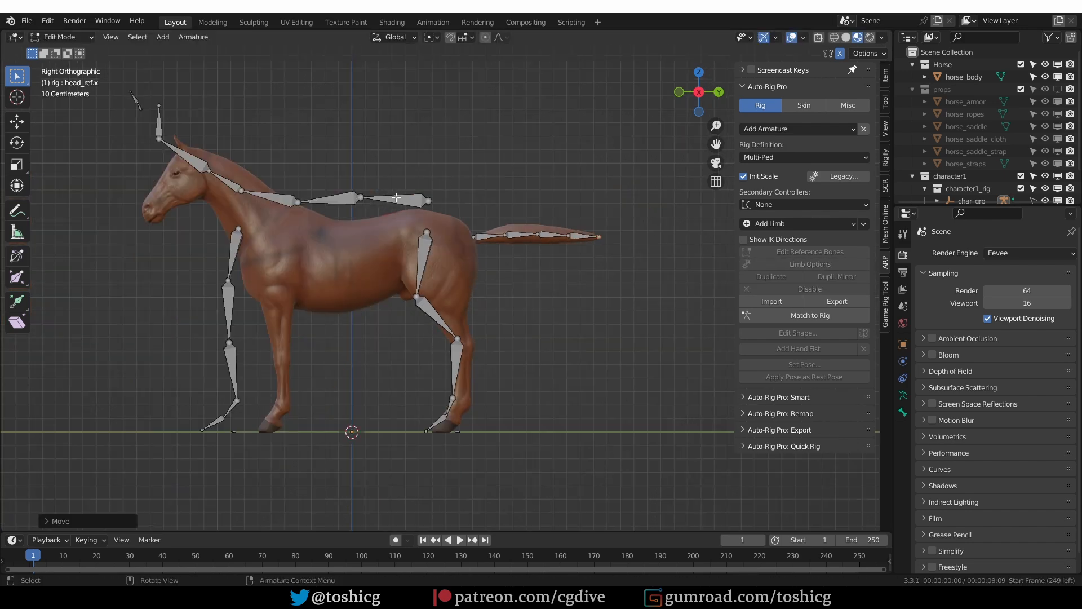
click(227, 182)
shift+click(275, 197)
shift+click(338, 198)
shift+click(407, 199)
key(g)
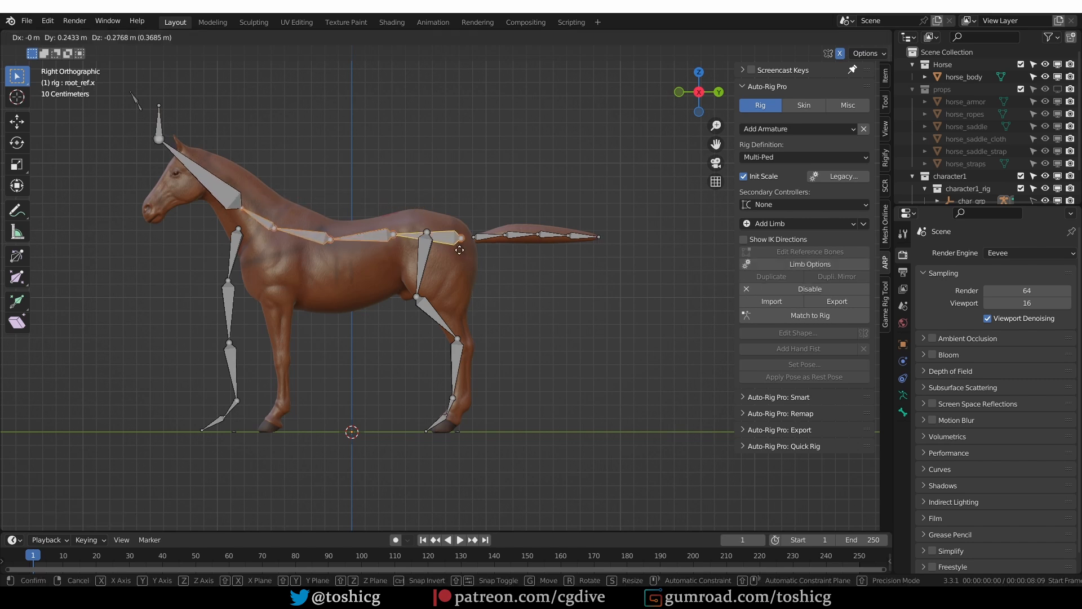
click(462, 258)
- Scale the selected spine bones down slightly and reposition them along the middle of the torso
key(s)
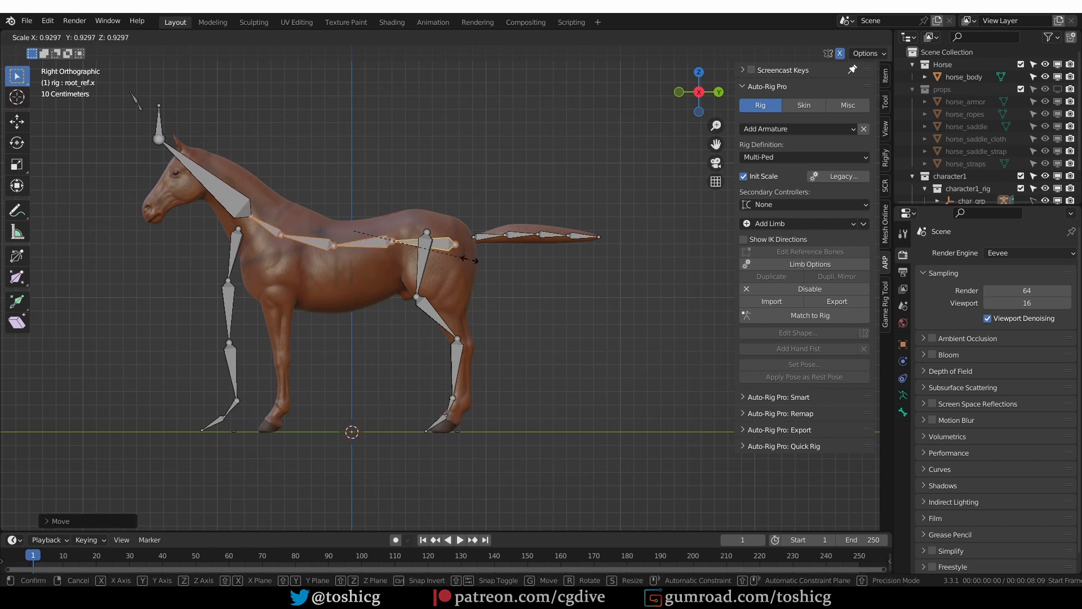
click(463, 265)
key(g)
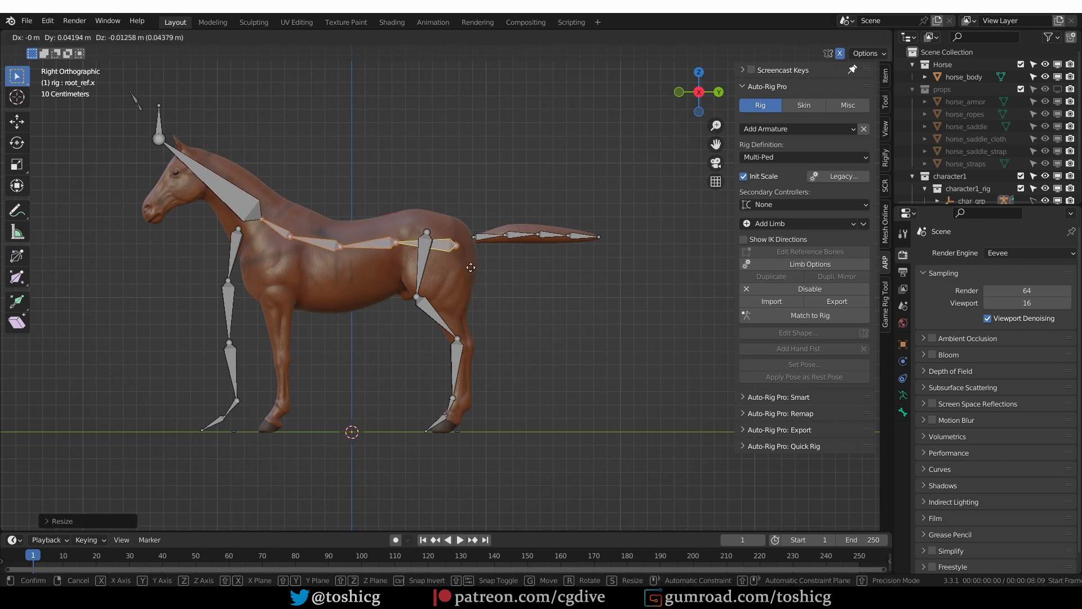
click(468, 273)
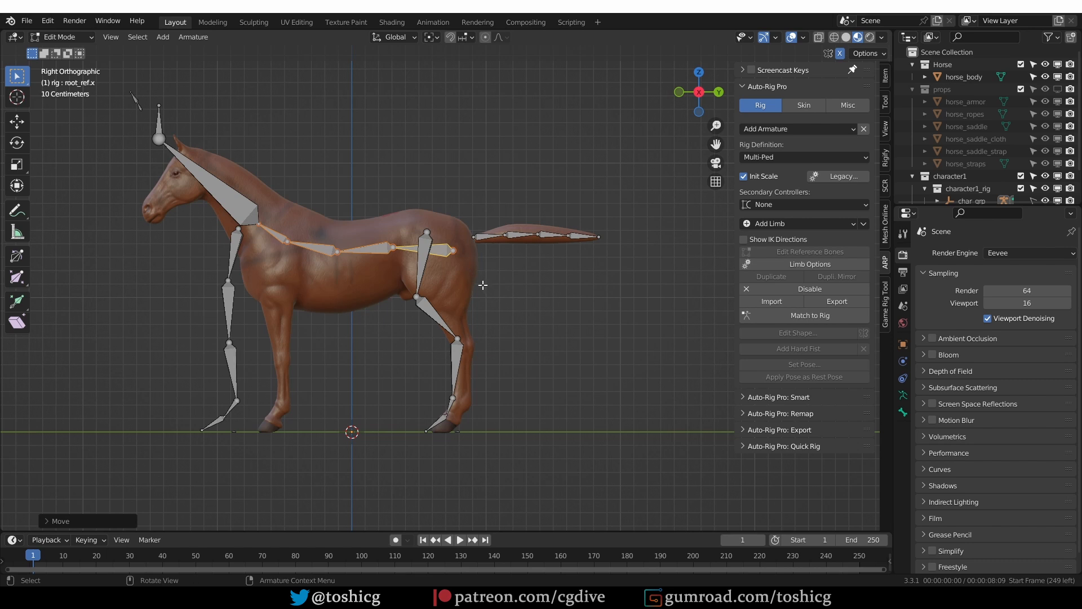
- Switch to Object Mode, scale down the horse skeleton reference image and place it in front of the horse at ground level
key(ctrl+Tab)
click(374, 288)
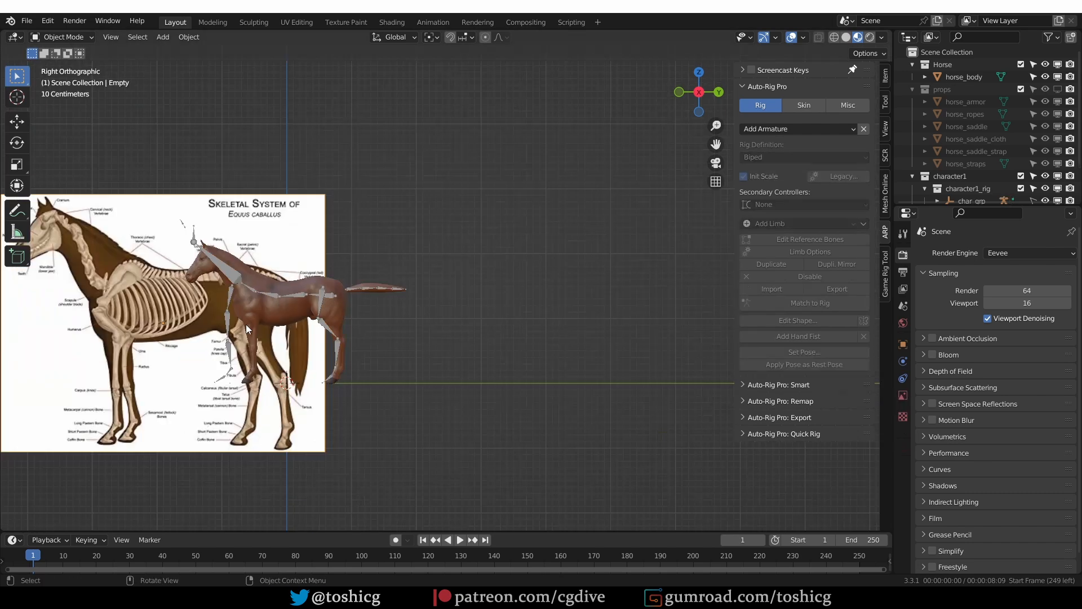
scroll(246, 323, down, 1)
key(s)
click(366, 300)
key(g)
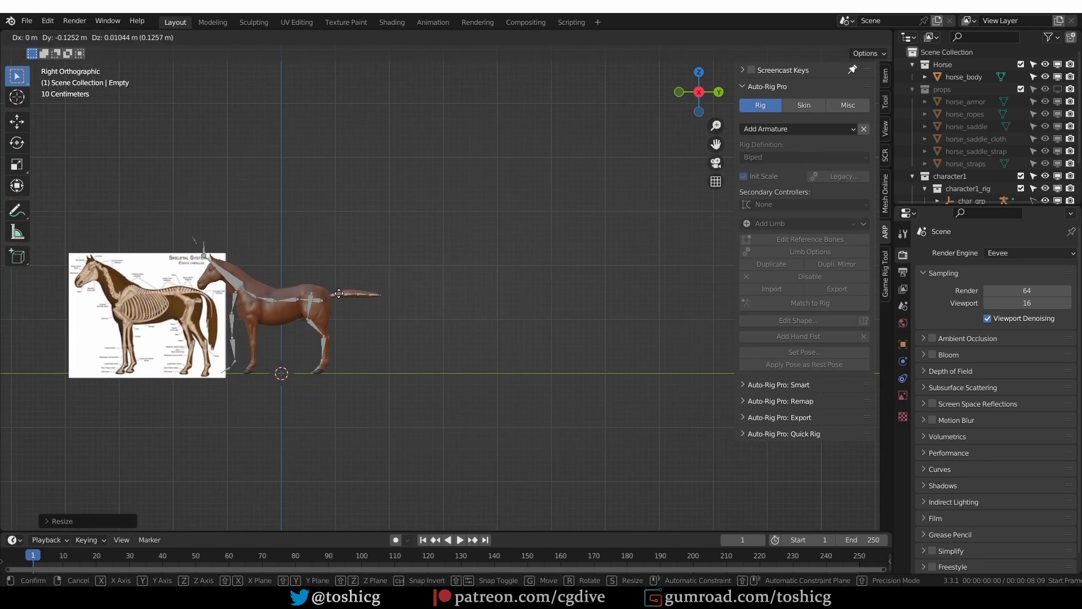
click(330, 379)
- Annotate the reference skeleton with a straight line running along the back from the shoulder to the hip
key(Home)
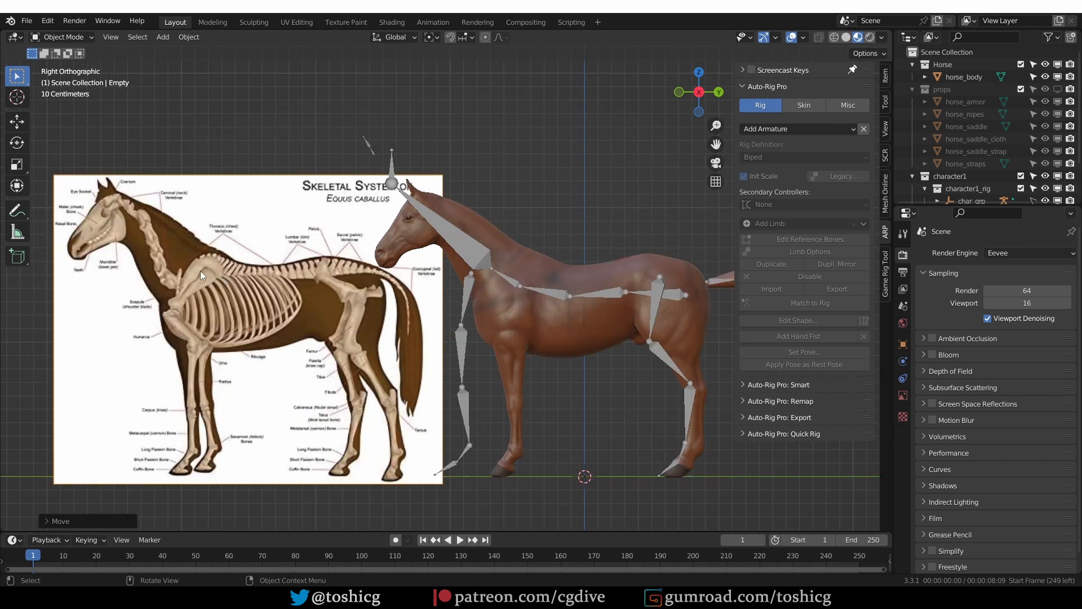
drag(198, 274, 365, 277)
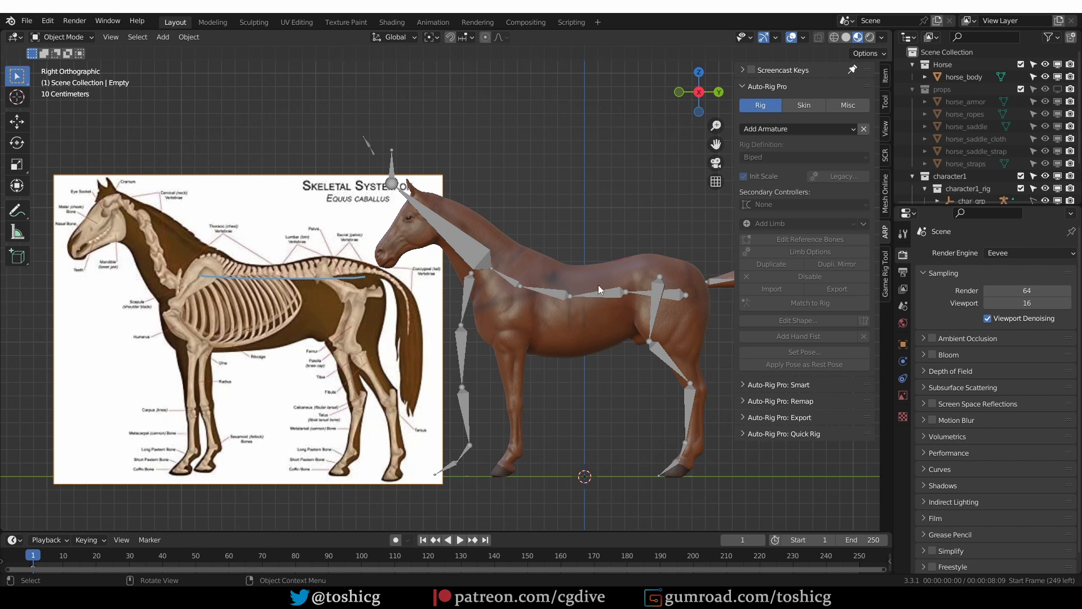
- In Edit Mode of the rig, move the neck-head joint down to the skull base and circle the matching spot on the reference skeleton
click(473, 239)
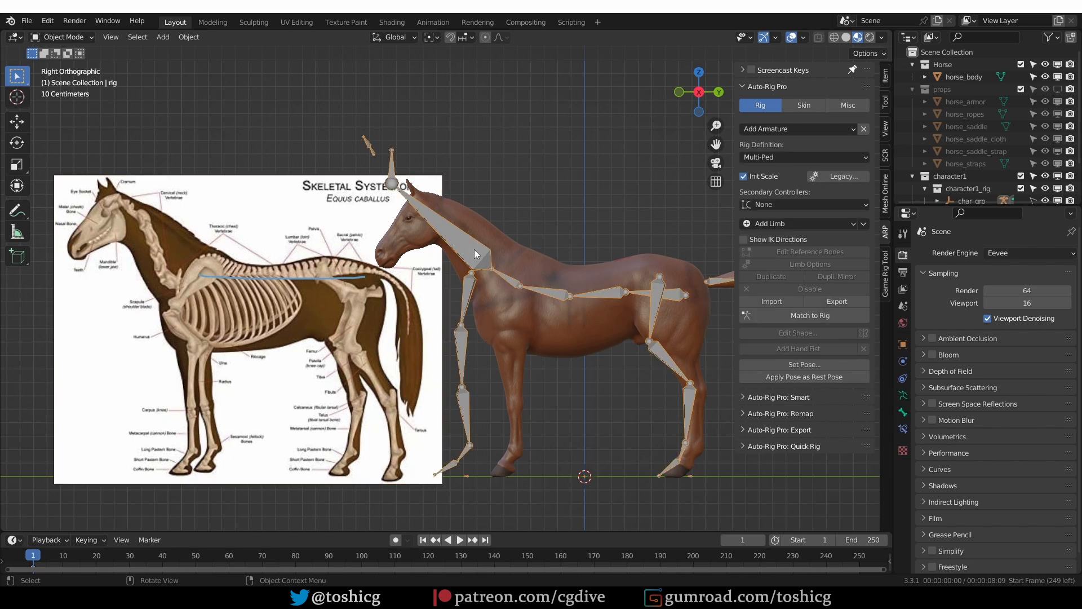
key(ctrl+Tab)
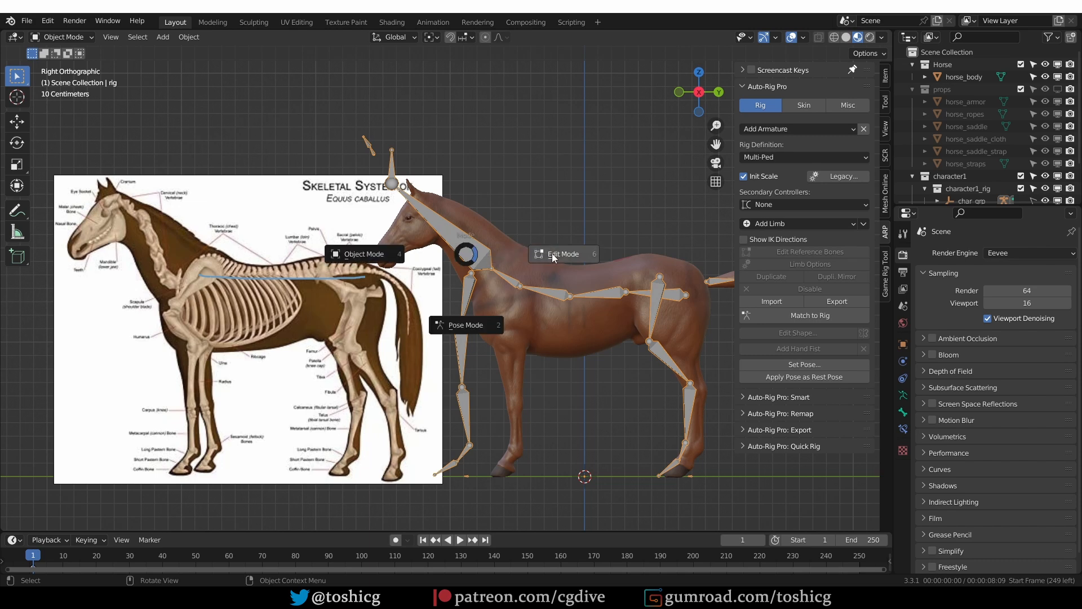
click(553, 255)
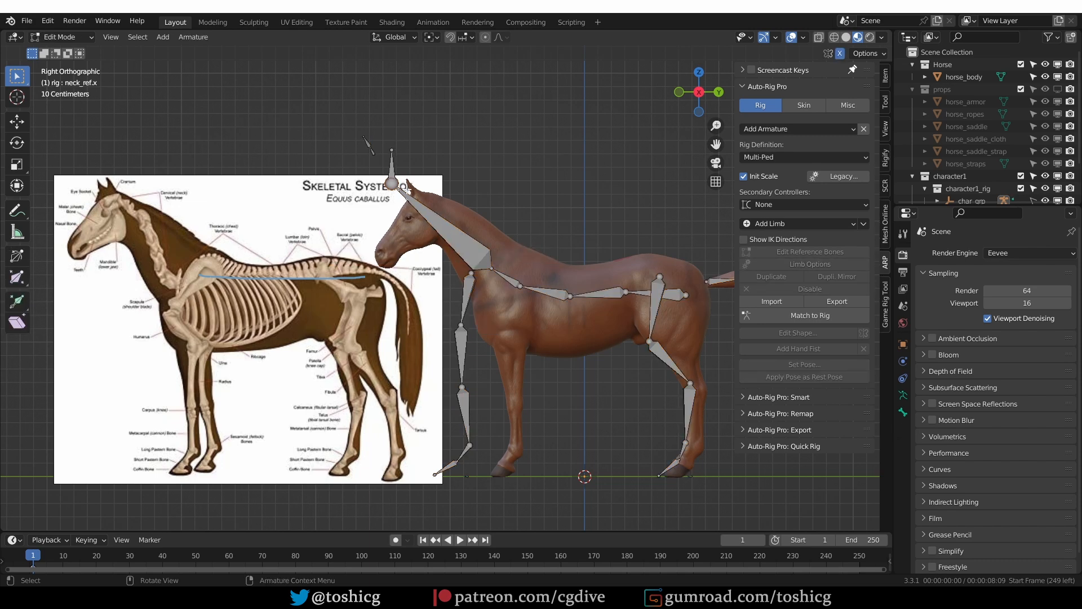
drag(407, 192, 449, 219)
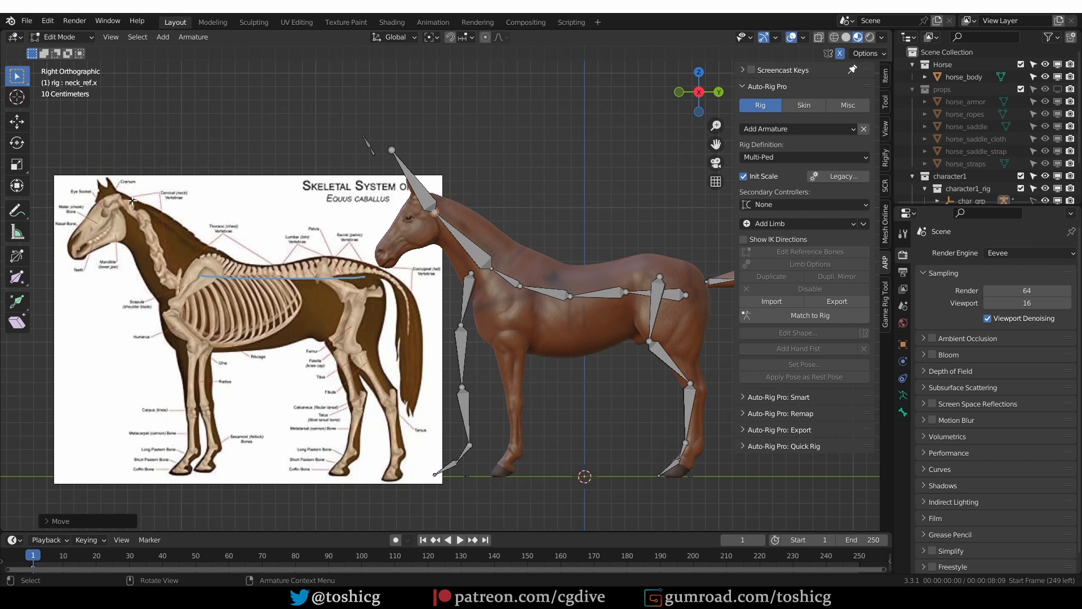
click(126, 208)
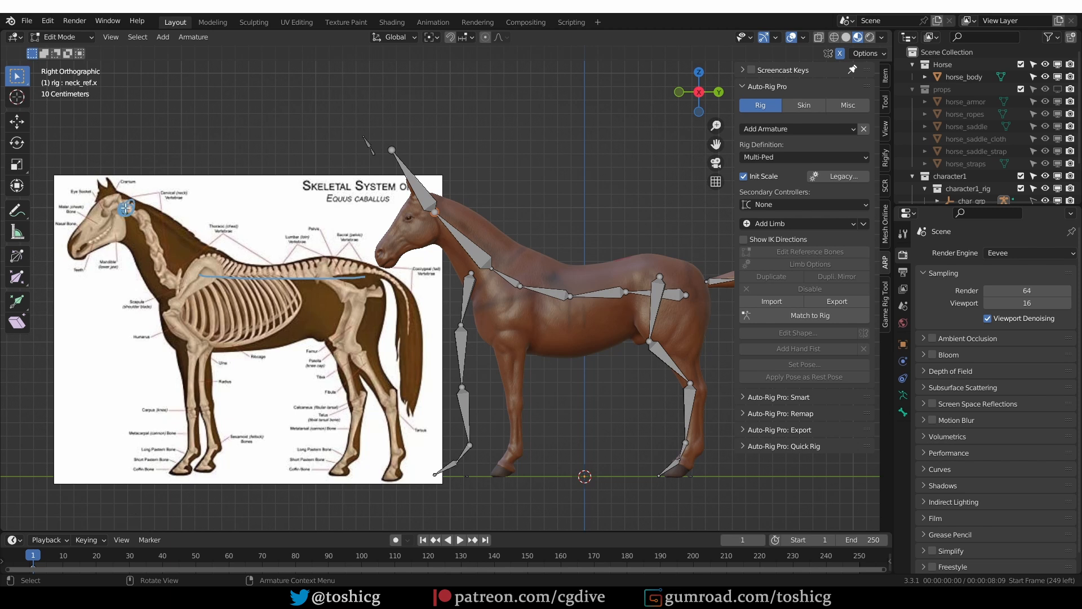
- Move the tip of the head bone down to the horse's muzzle so the bone runs along the face
scroll(434, 217, up, 1)
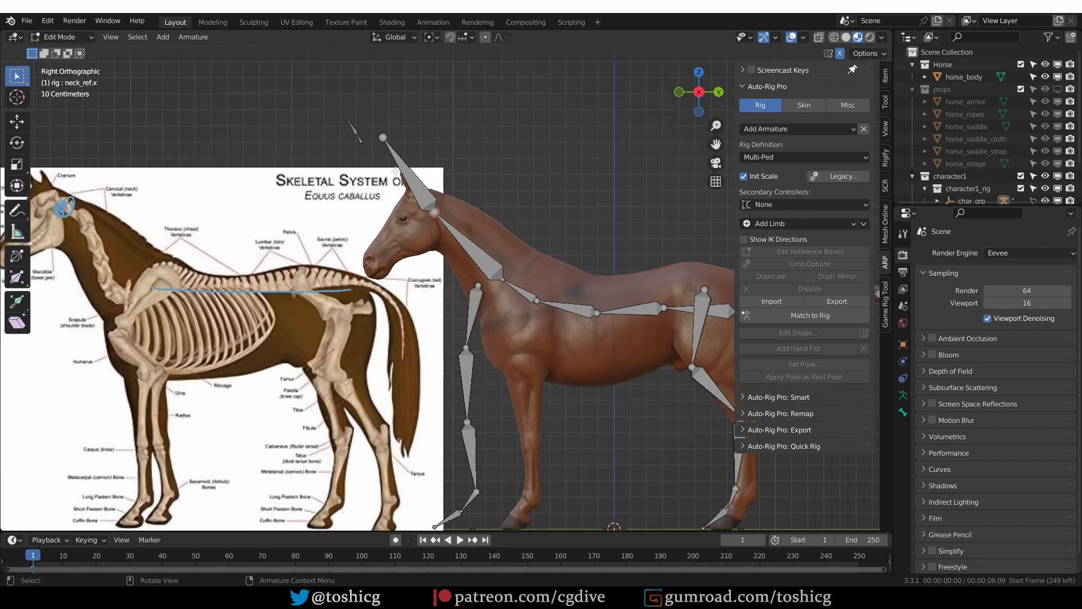
drag(383, 139, 375, 261)
key(g)
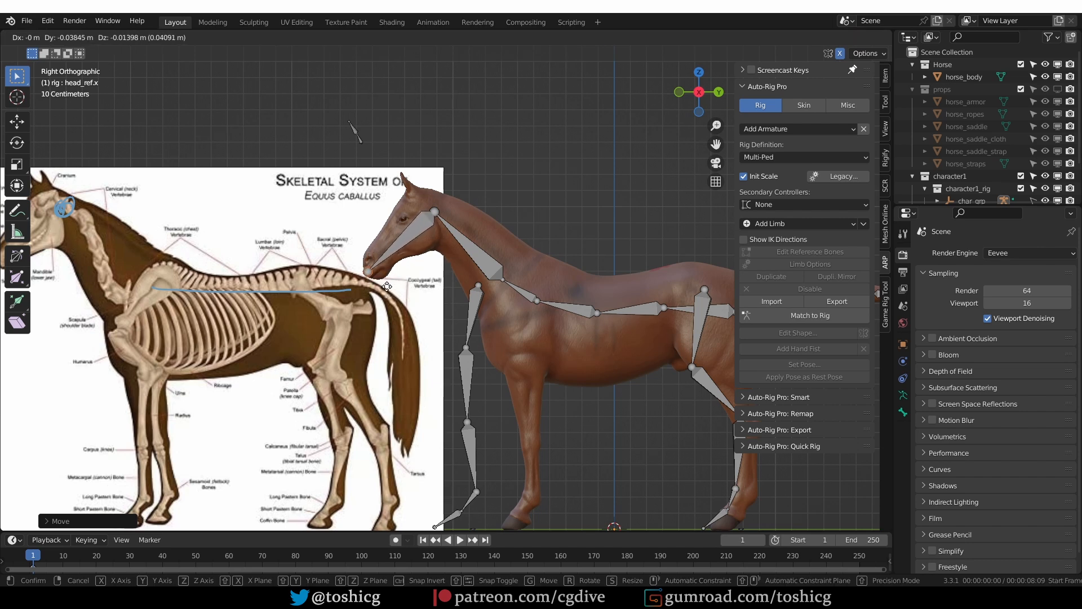
click(389, 286)
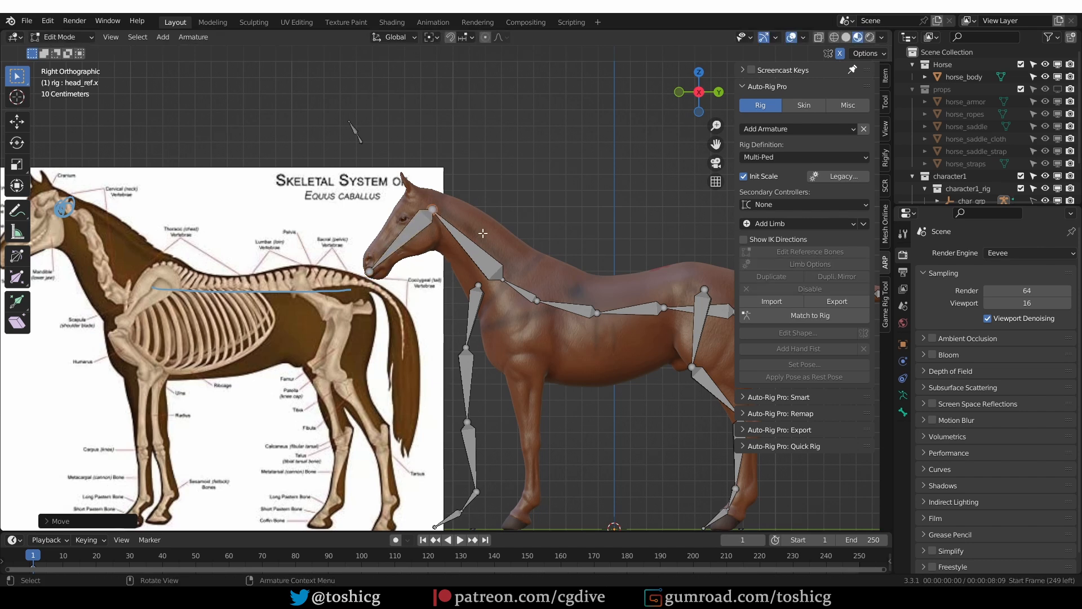
- Set the neck limb's bone count to 2 in the Limb Options
scroll(777, 255, down, 1)
shift+middle_drag(475, 238, 520, 176)
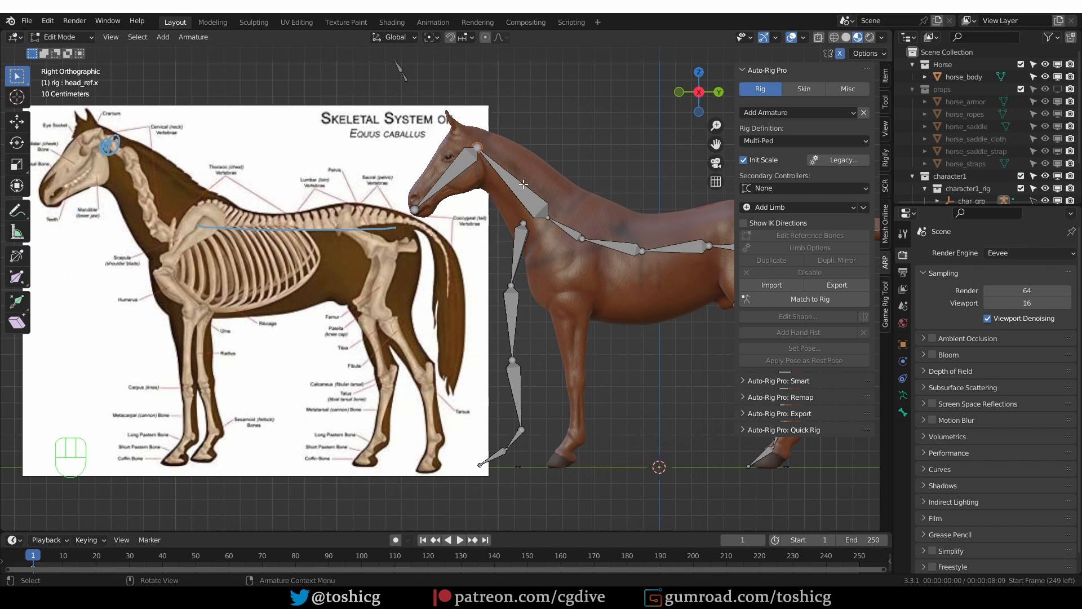
click(524, 184)
click(834, 248)
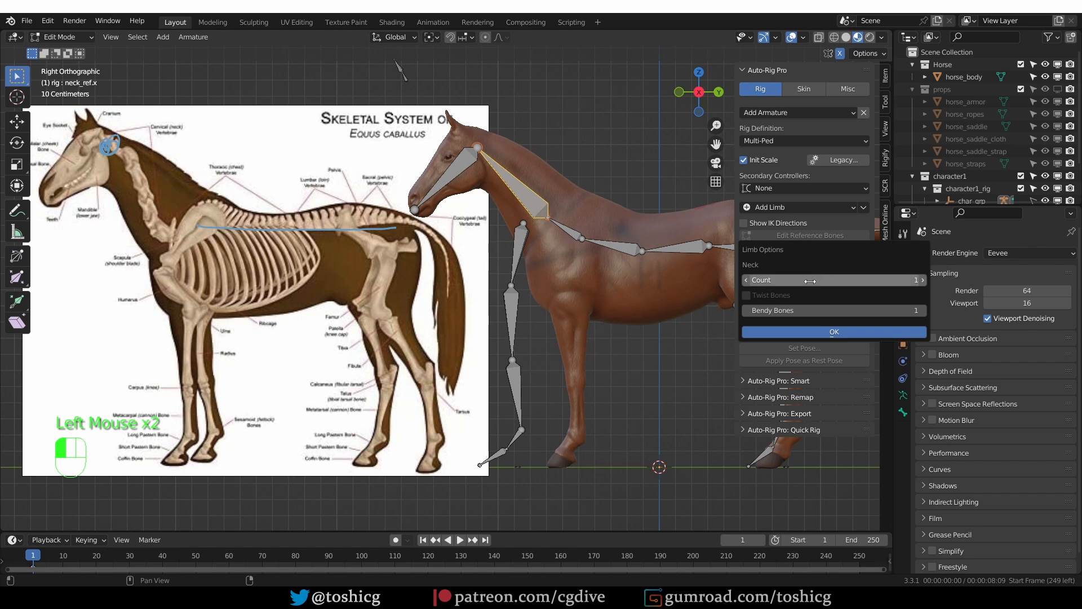
click(922, 280)
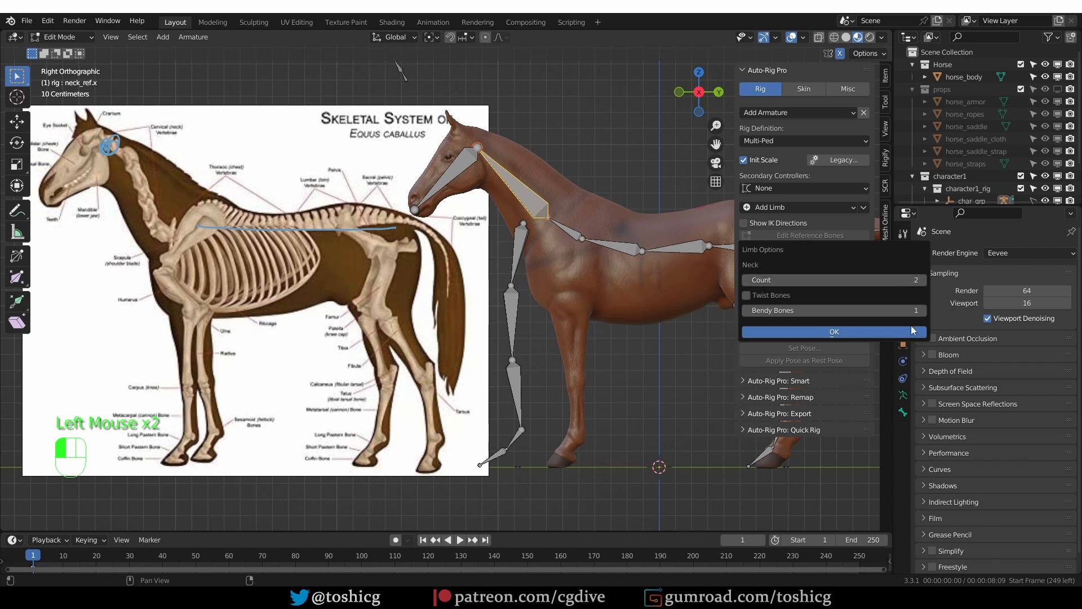
click(873, 332)
- Move the joint at the base of the neck slightly back into the body
click(554, 216)
key(g)
click(562, 214)
key(g)
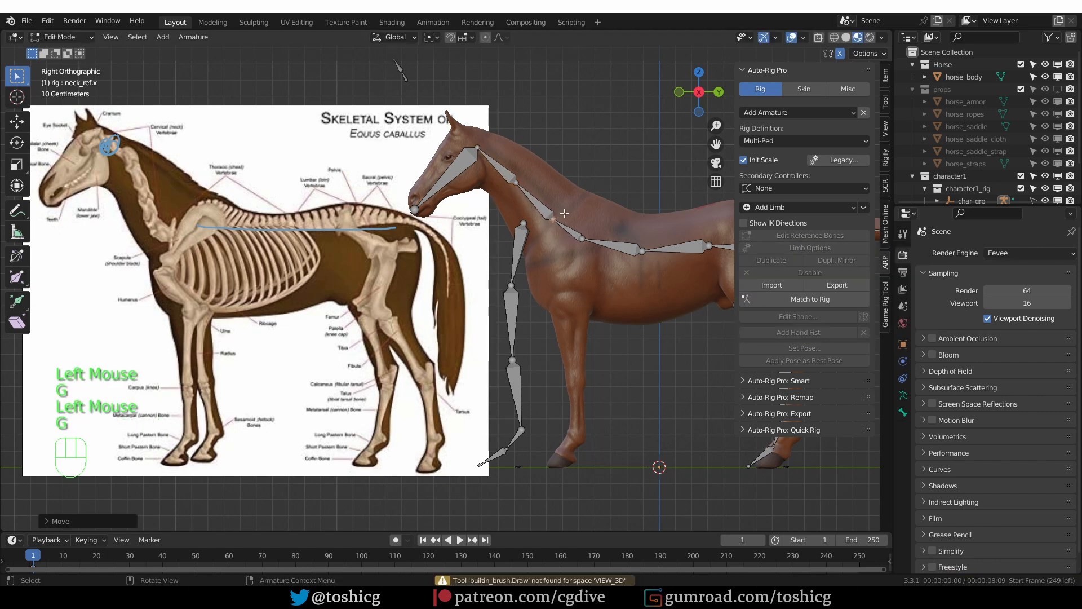
- Select the ear bones and move them down and back onto the horse's ears in the side view
middle_drag(468, 161, 468, 263)
key(KP_3)
drag(456, 225, 405, 163)
key(g)
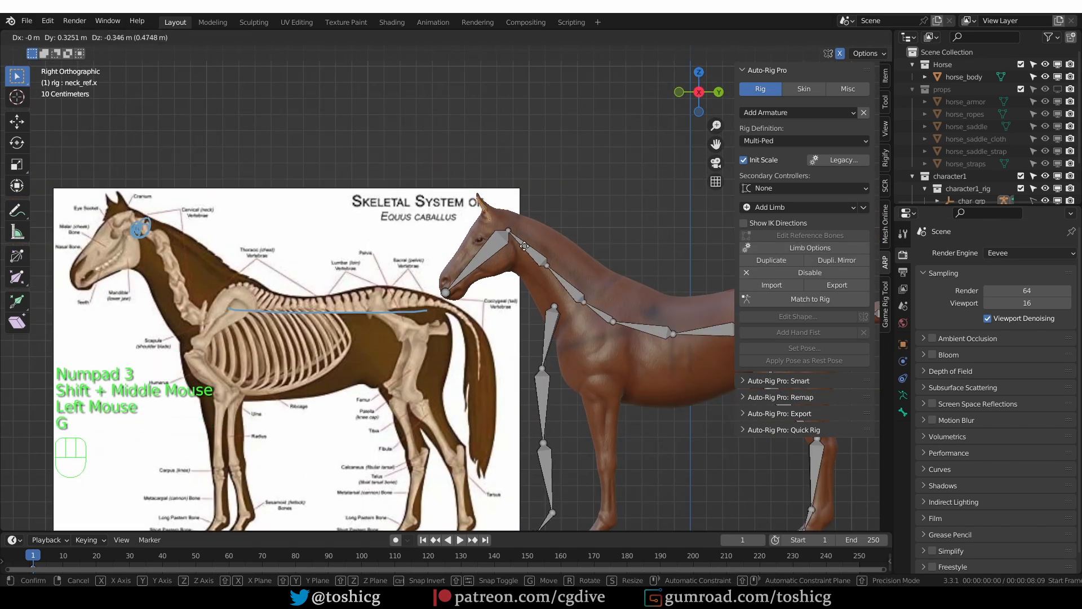
click(471, 186)
- Switch to Object Mode and move the skeleton reference image along the X axis, off to the horse's side
middle_drag(470, 186, 520, 233)
scroll(519, 233, up, 1)
key(Tab)
click(366, 248)
key(g)
key(x)
click(304, 282)
- Return the rig to Edit Mode and rotate and move the ear bones to fit inside the ears from front and side
click(452, 214)
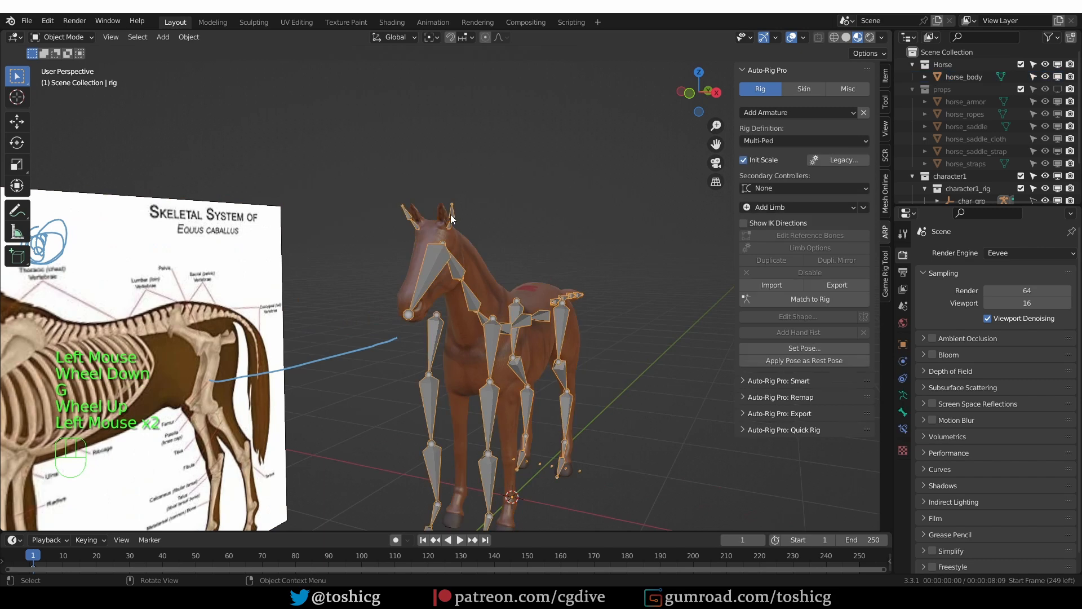
key(Tab)
middle_drag(456, 217, 520, 233)
drag(458, 258, 515, 187)
key(KP_1)
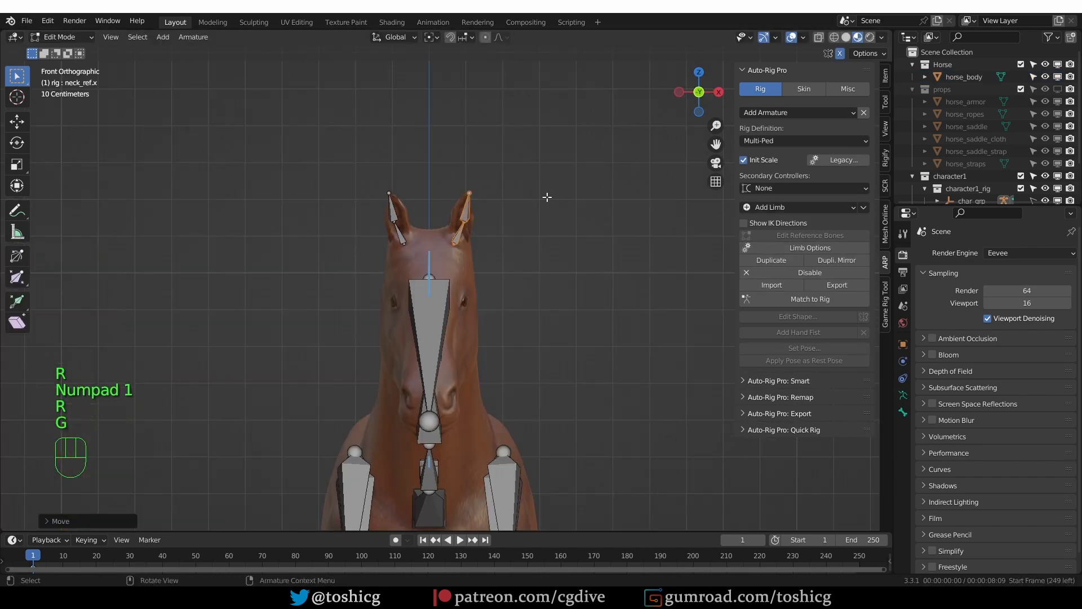
key(KP_3)
key(g)
click(547, 199)
- Show the props collection so the saddle, straps and armor are displayed on the horse
middle_drag(547, 199, 569, 211)
scroll(569, 211, down, 3)
shift+middle_drag(569, 211, 589, 228)
scroll(648, 254, down, 1)
key(KP_3)
shift+middle_drag(715, 280, 651, 275)
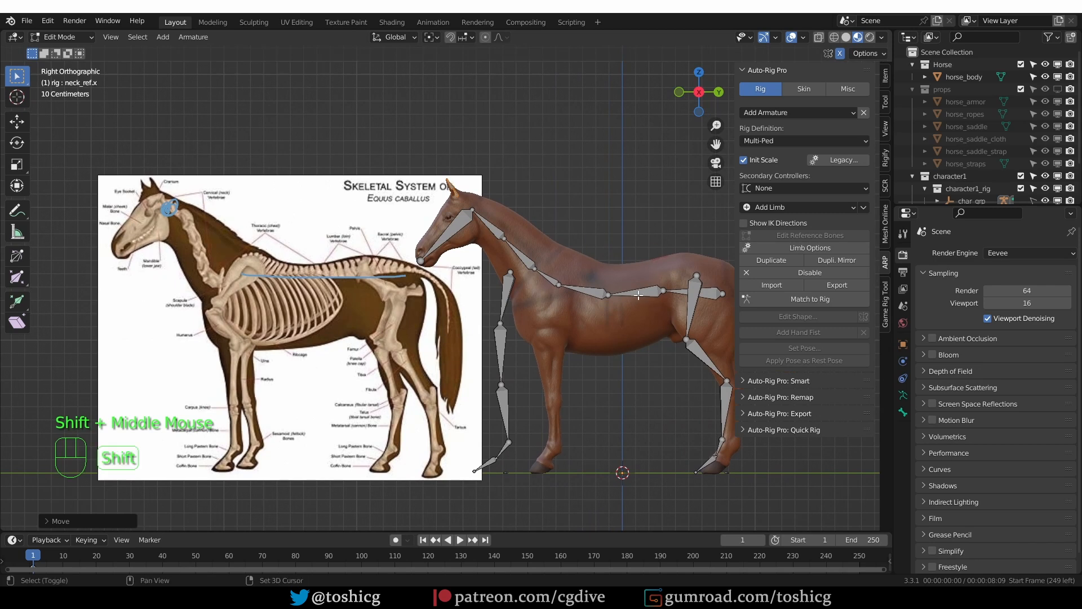
shift+scroll(643, 317, up, 3)
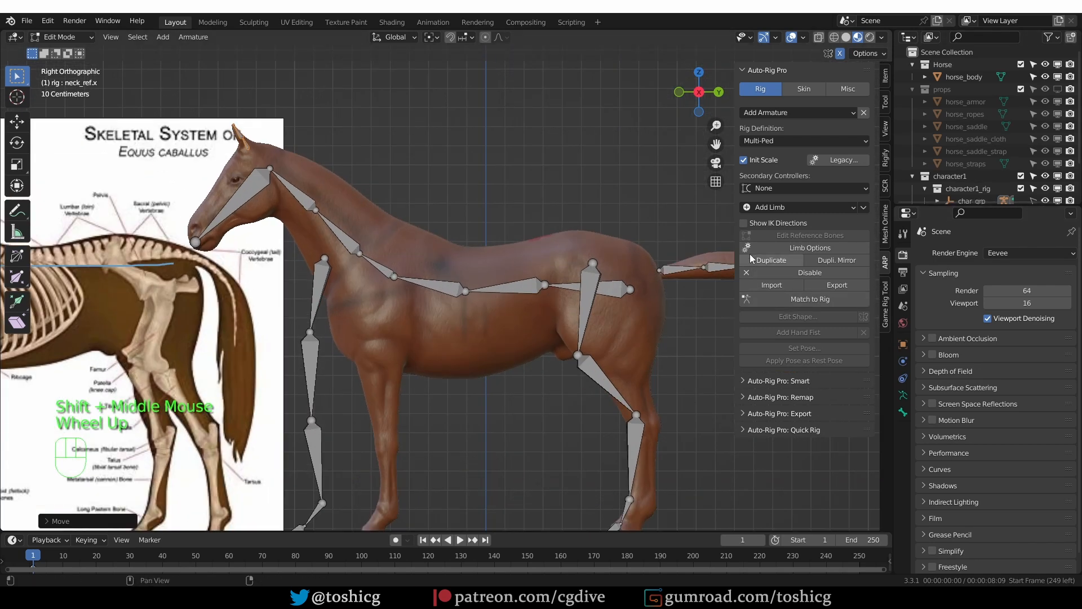
click(1058, 89)
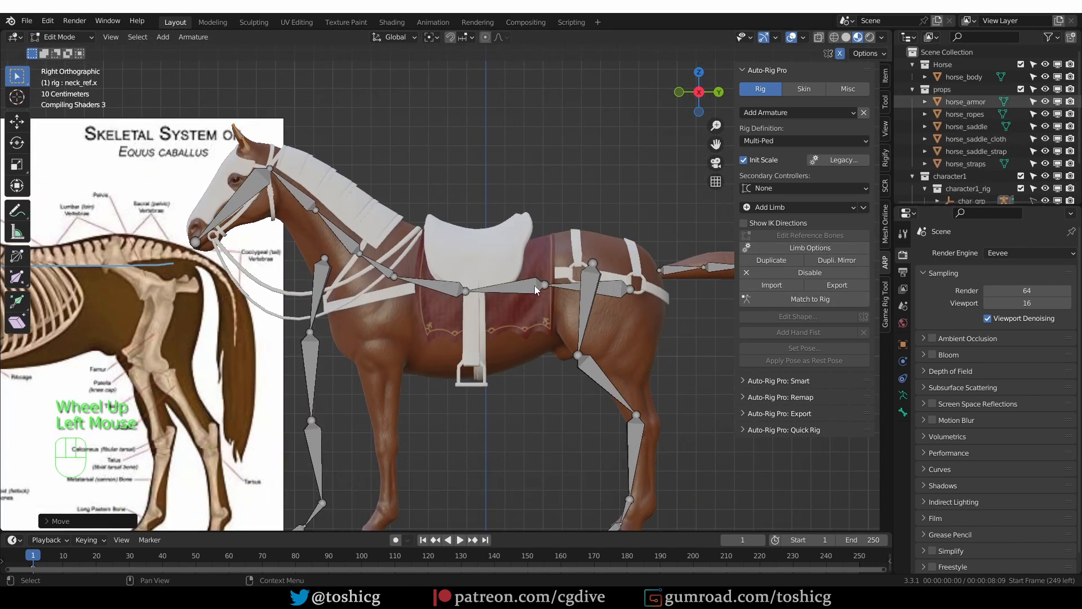
- Move the second spine bone back under the saddle, rotate it level and scale it up to about the saddle's length
click(434, 287)
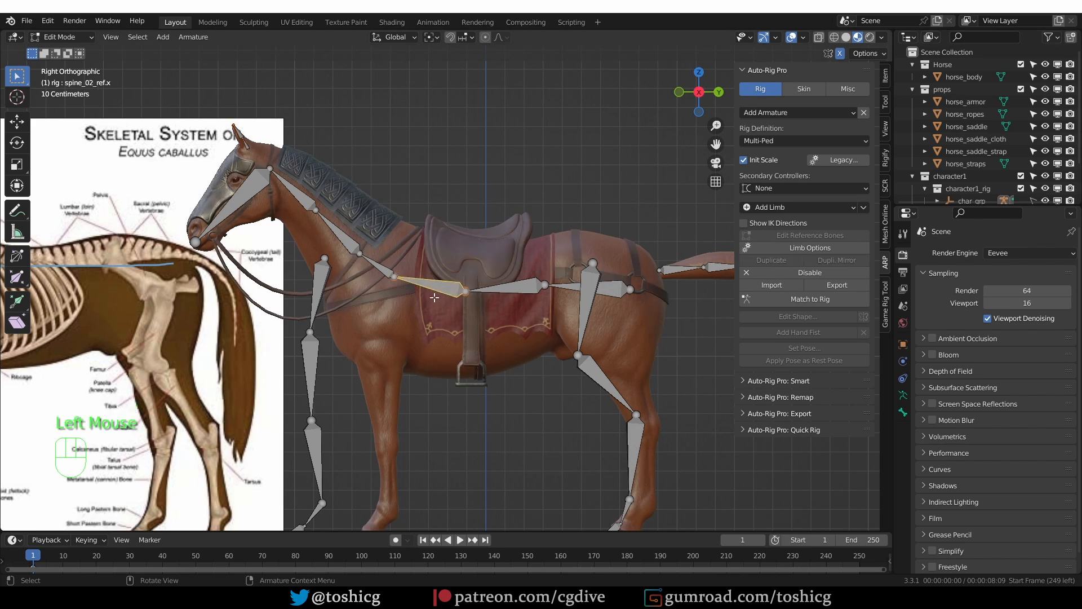
key(g)
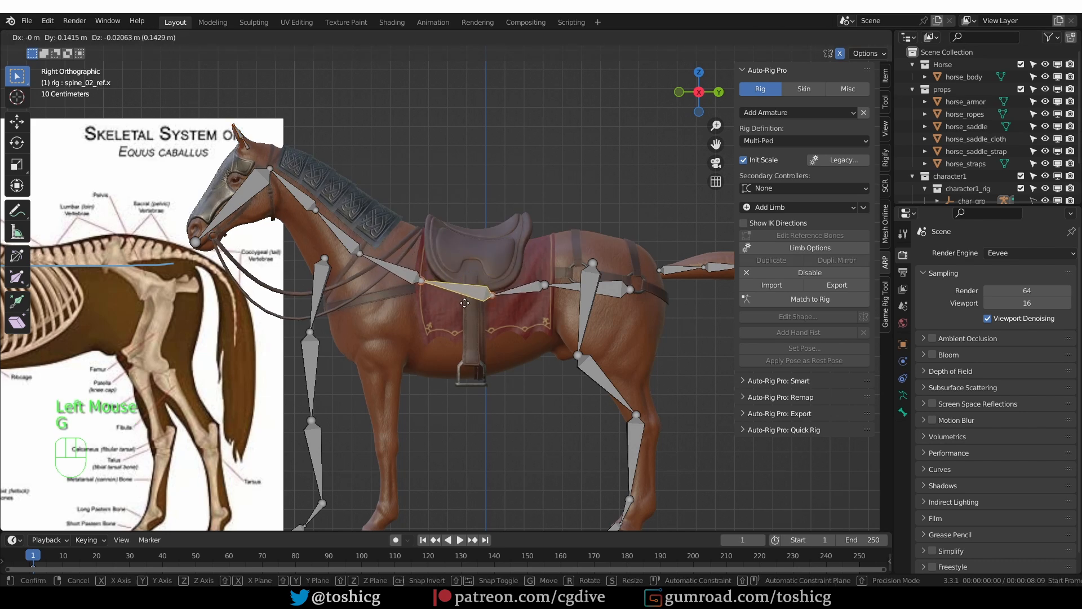
key(r)
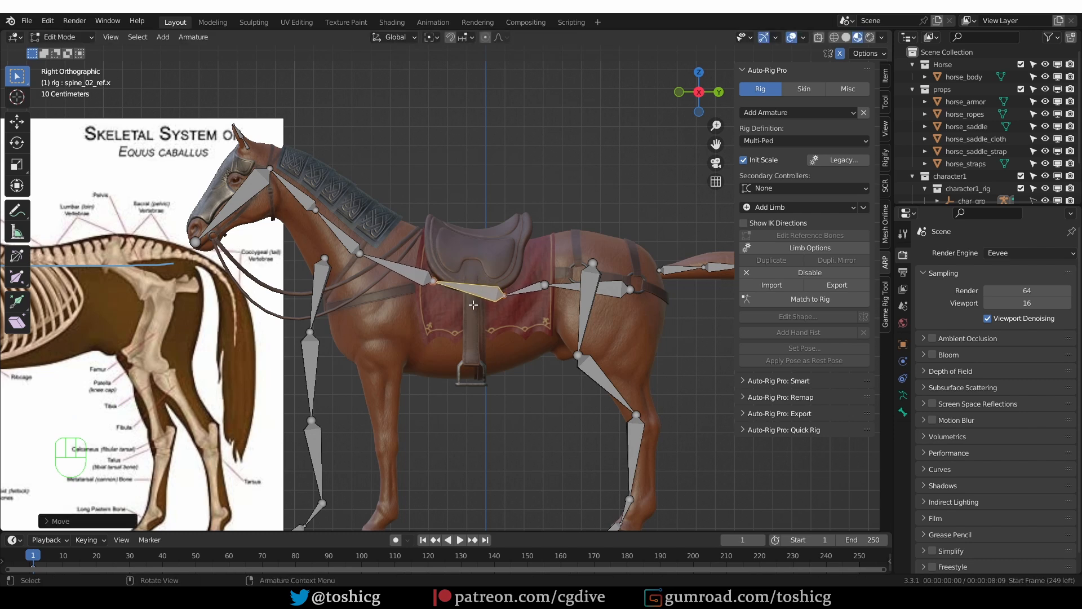
key(s)
key(g)
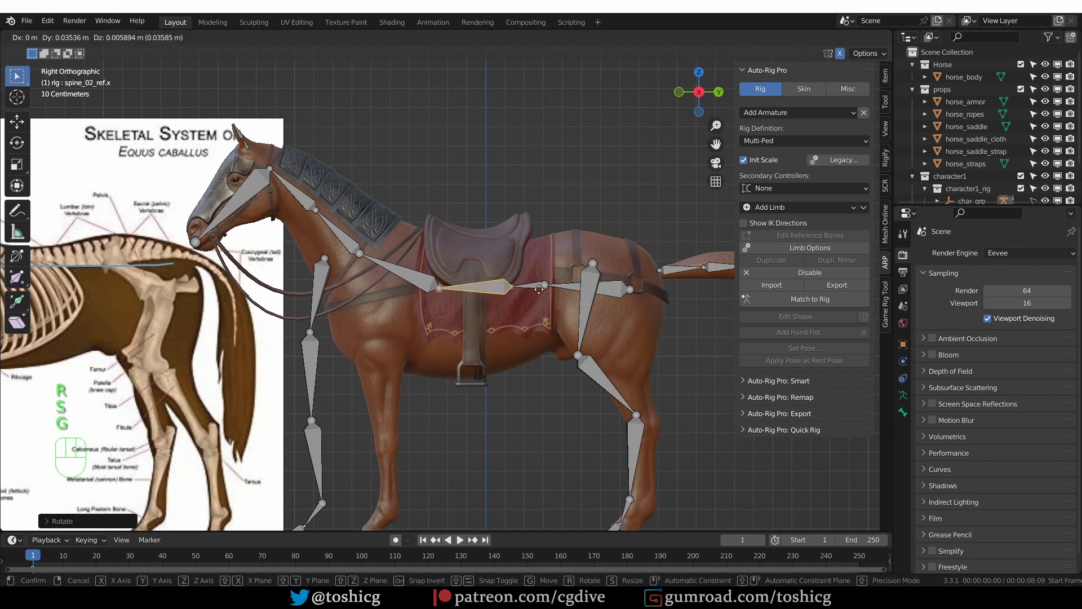
click(541, 288)
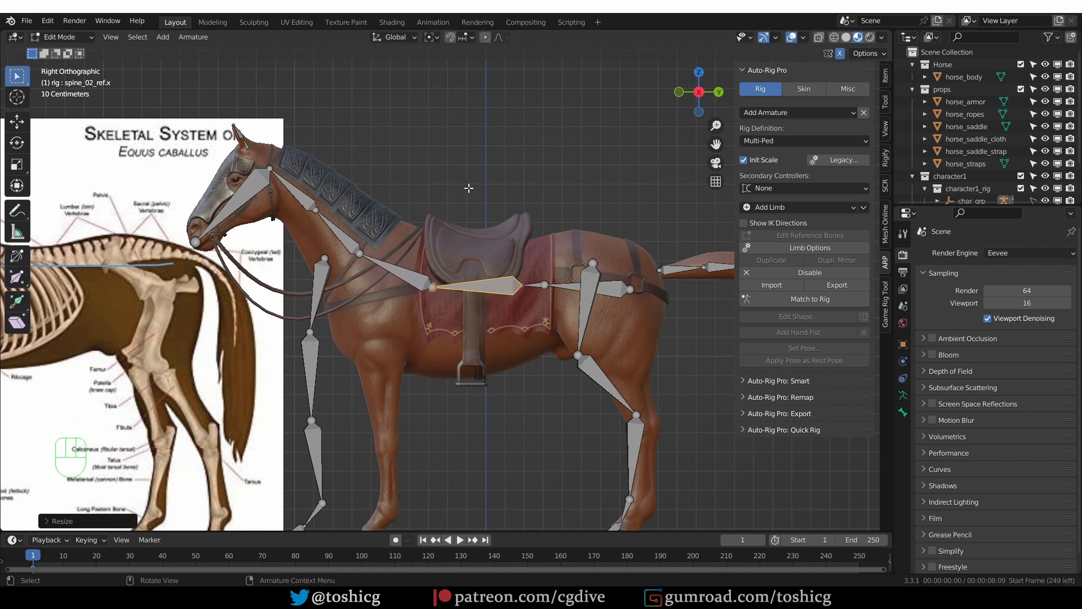
- Move the joint between the first spine bone and the root bone back, and extend the root bone's rear end toward the tail
click(547, 284)
key(g)
click(592, 285)
click(630, 289)
key(g)
click(661, 284)
- Fine-tune both end joints of the second spine bone to line up with the front and back of the saddle
click(432, 288)
key(g)
click(429, 285)
click(526, 286)
key(g)
click(524, 287)
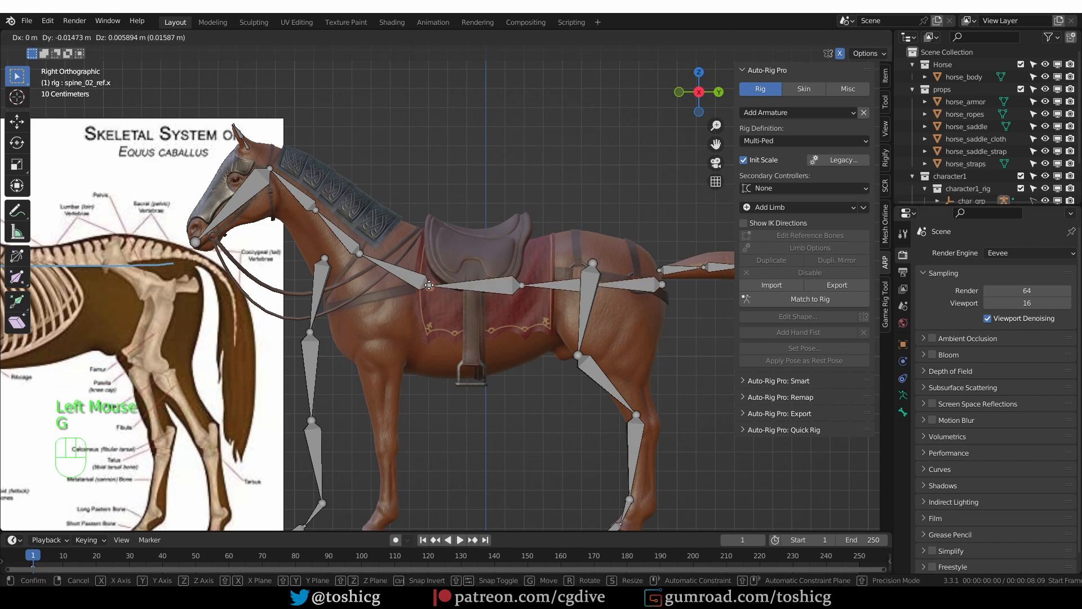
- Nudge the root bone's rear end slightly forward, just ahead of the tail base
click(531, 307)
ctrl+click(531, 307)
click(684, 283)
key(g)
click(679, 283)
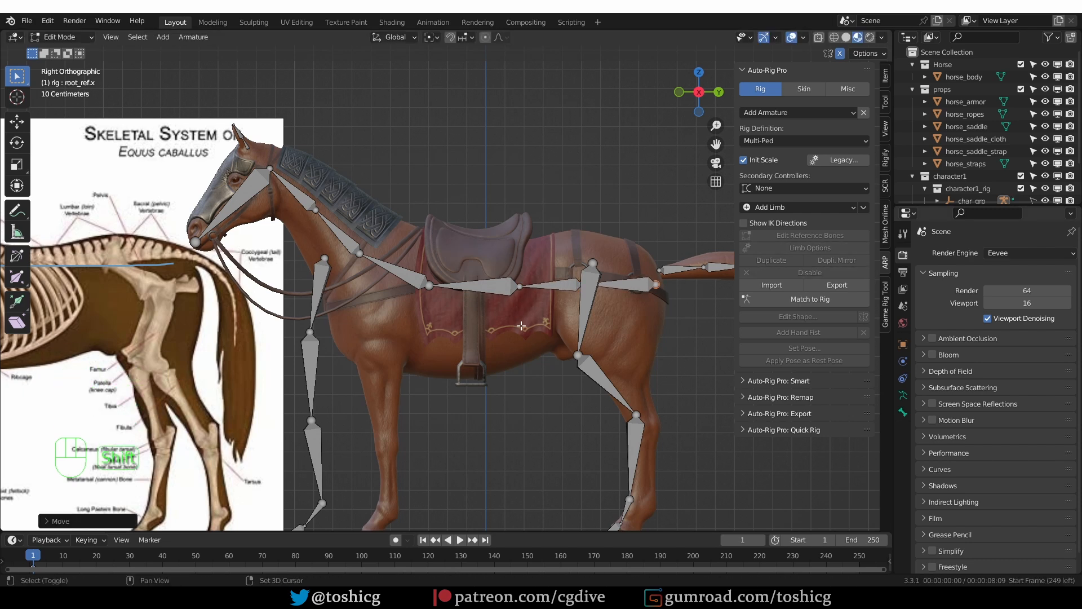
- Switch to Object Mode and shift the skeleton reference image back so it sits behind the front half of the horse
shift+middle_drag(519, 321, 546, 224)
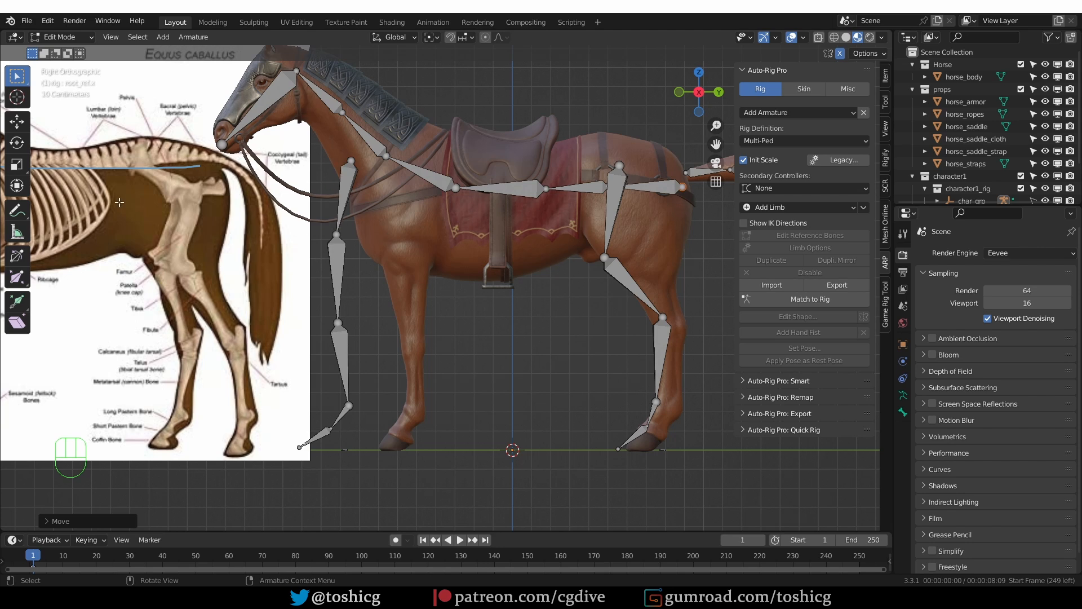
middle_drag(386, 483, 422, 472)
key(KP_3)
key(Tab)
click(290, 322)
key(g)
key(x)
key(x)
click(292, 157)
- Annotate the reference skeleton's front leg by outlining the scapula, humerus, radius, cannon bone and hoof bones
key(d)
mouse_move(298, 151)
mouse_down()
mouse_move(289, 156)
mouse_move(309, 179)
mouse_move(299, 147)
mouse_up()
mouse_move(261, 220)
mouse_down()
mouse_move(296, 265)
mouse_move(282, 296)
mouse_move(305, 340)
mouse_move(285, 276)
mouse_up()
key(d)
drag(286, 362, 287, 416)
key(d)
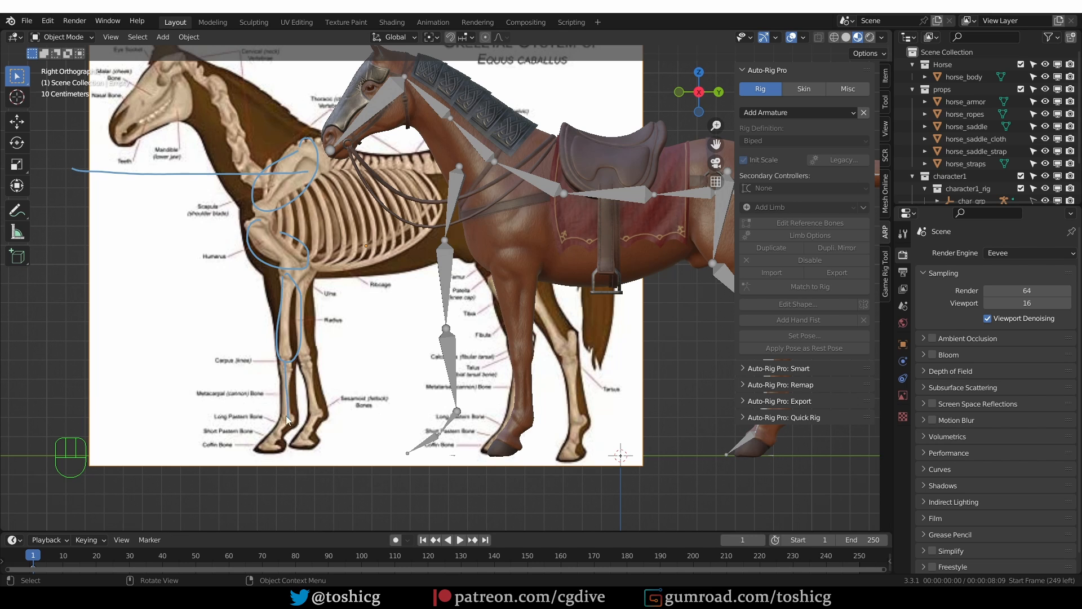
mouse_move(289, 420)
mouse_down()
mouse_move(264, 448)
mouse_move(287, 441)
mouse_move(286, 424)
mouse_up()
- In Edit Mode of the rig, select the whole front leg bone chain and move it back into the horse's front leg
click(448, 265)
key(Tab)
click(448, 265)
key(l)
key(g)
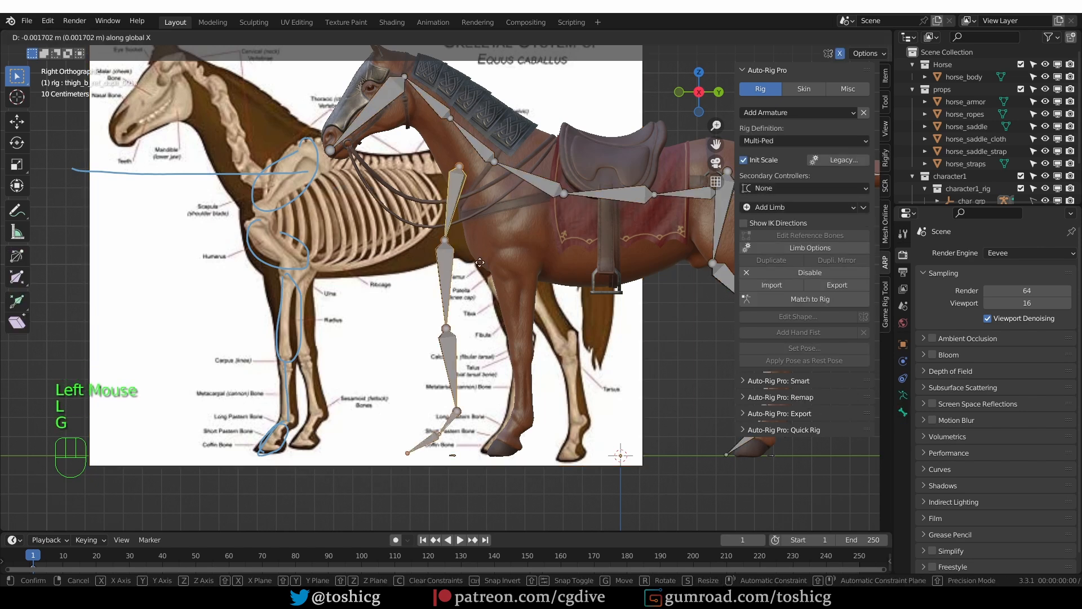
click(520, 255)
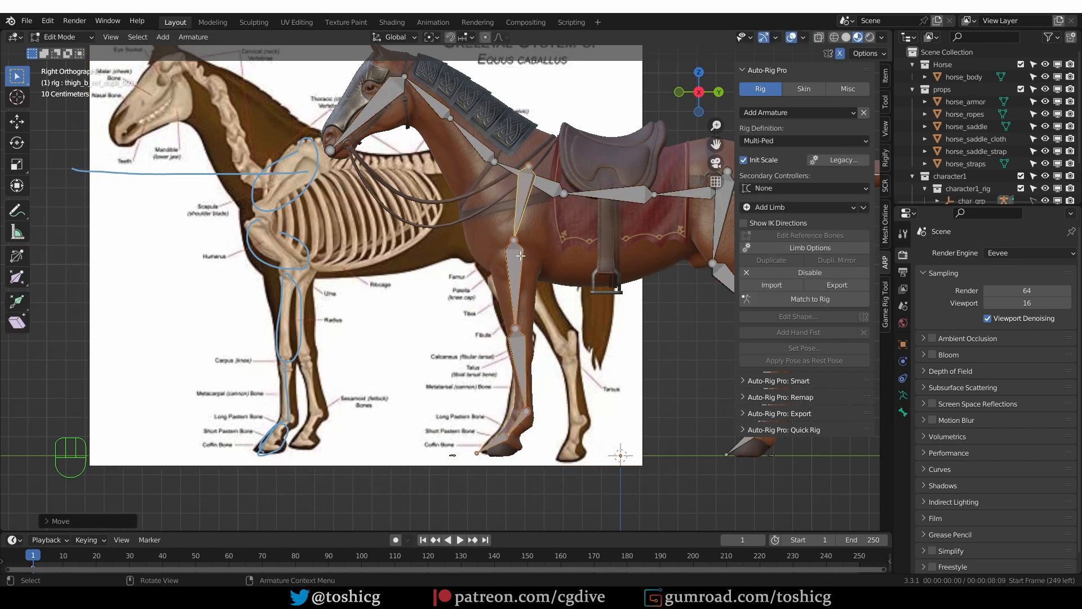
- Rotate, scale and move the uppermost front leg bone so it slants back along the shoulder blade
click(525, 176)
key(r)
key(g)
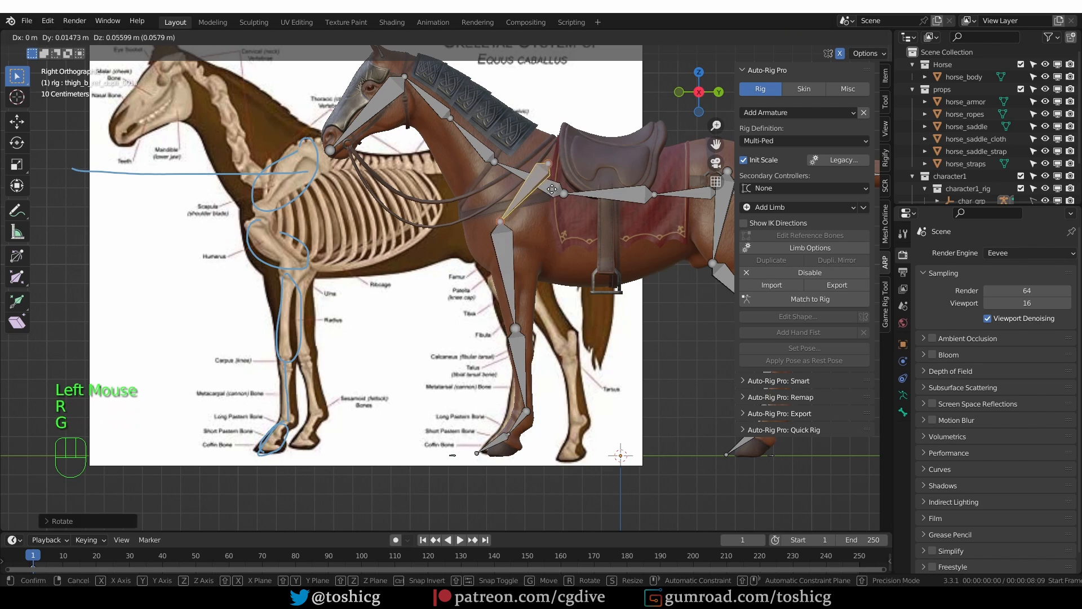
click(552, 189)
key(s)
key(s)
click(554, 187)
key(g)
click(554, 184)
- Raise the second leg joint to the horse's elbow and move the joint above it forward to the point of the shoulder
click(515, 314)
click(518, 322)
key(g)
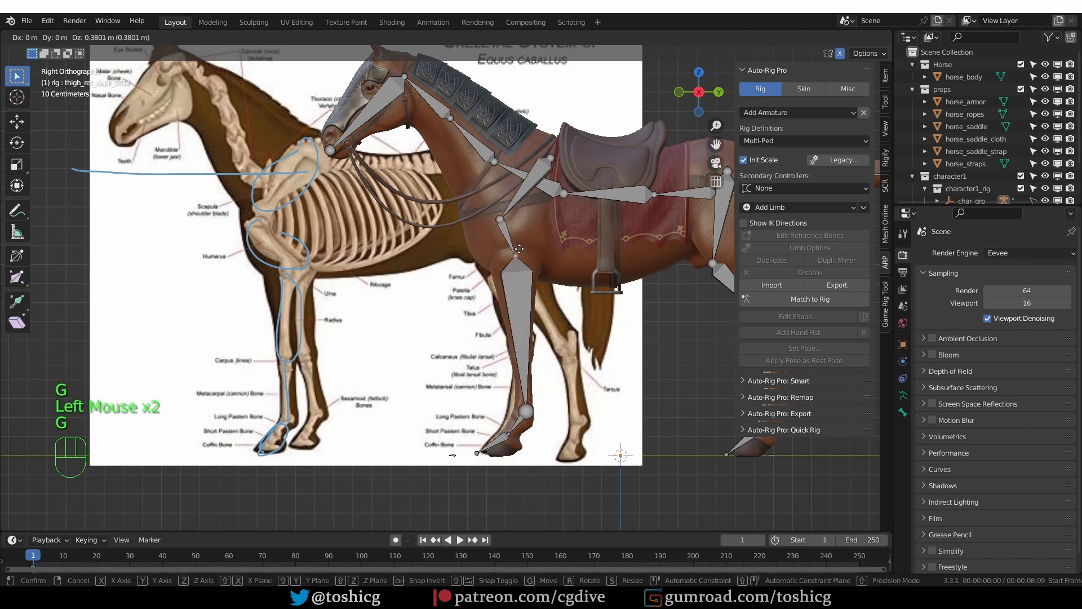
click(498, 216)
key(g)
click(498, 212)
click(514, 256)
key(g)
click(518, 272)
- Place the lower front leg joints at the horse's front knee and fetlock
click(526, 410)
key(g)
click(511, 432)
key(g)
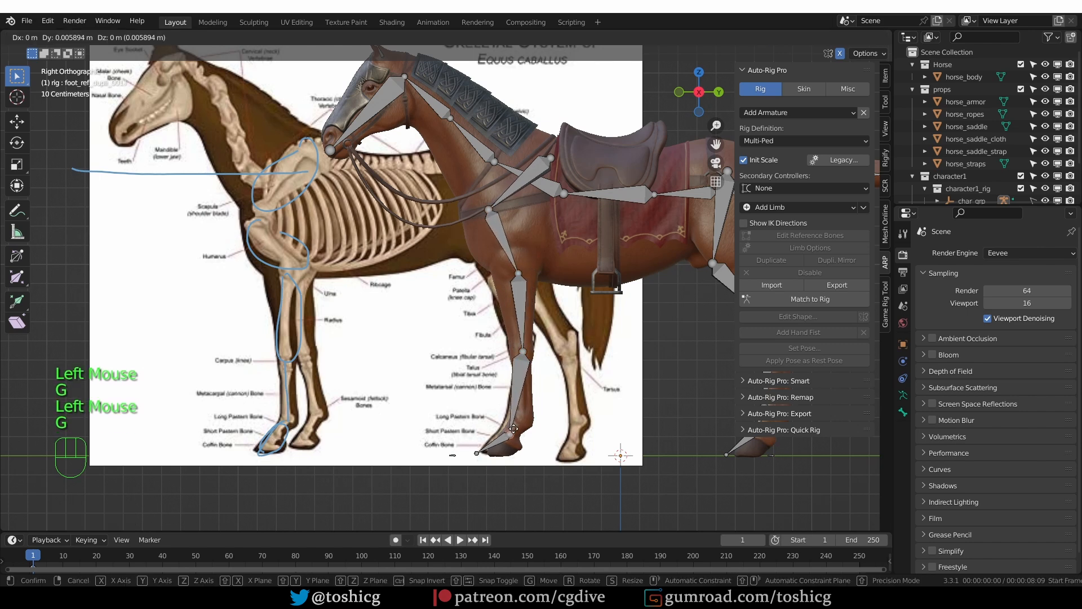
click(526, 419)
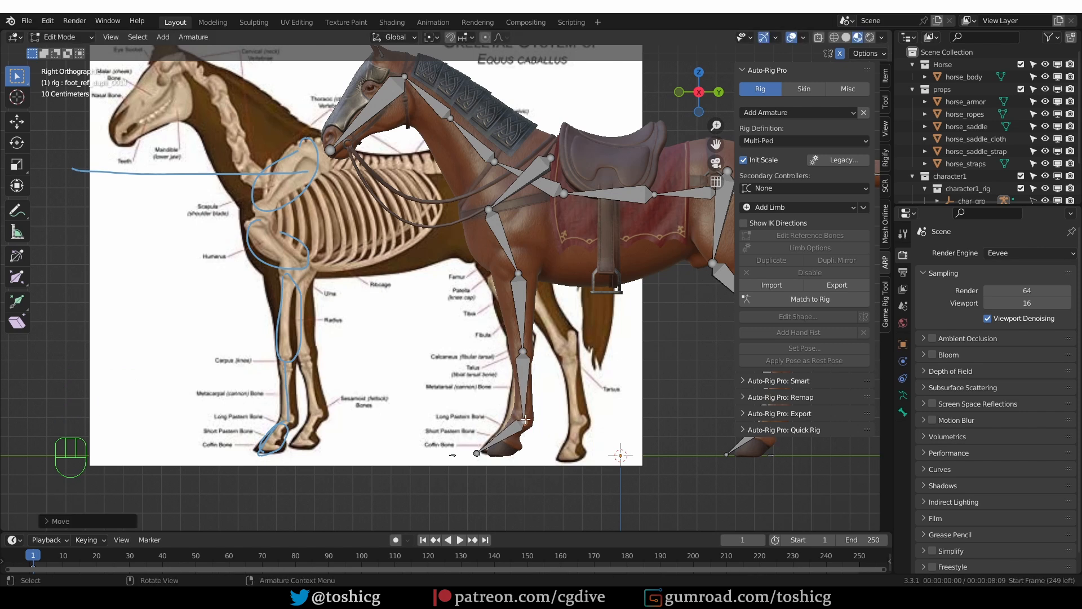
- Move the front leg's toe tip into the hoof and lower the knee joint slightly onto the horse's front knee
click(487, 448)
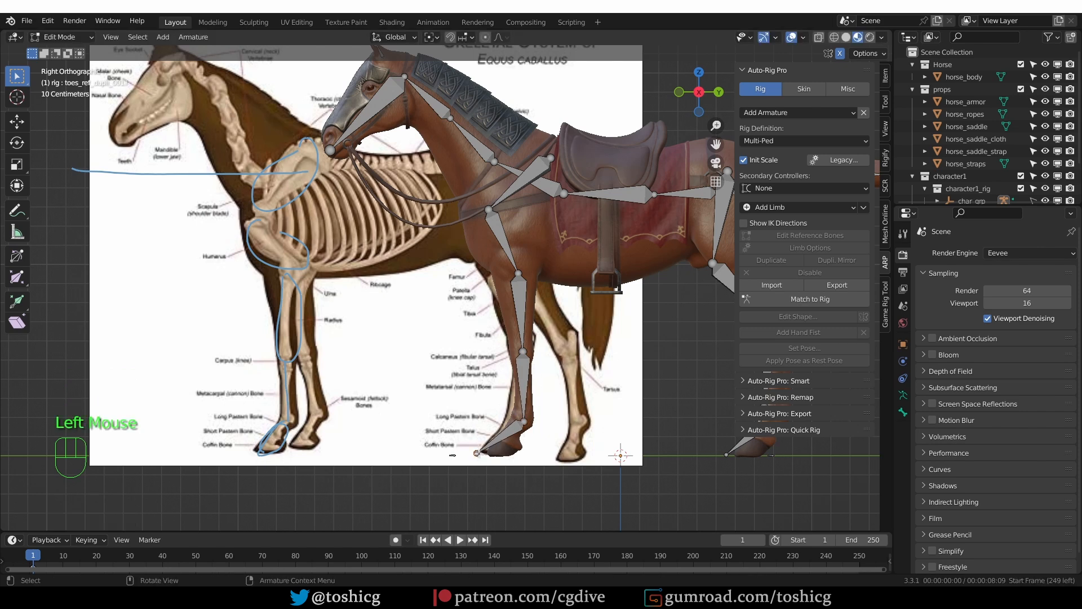
key(g)
click(518, 411)
click(522, 352)
scroll(527, 367, up, 2)
key(g)
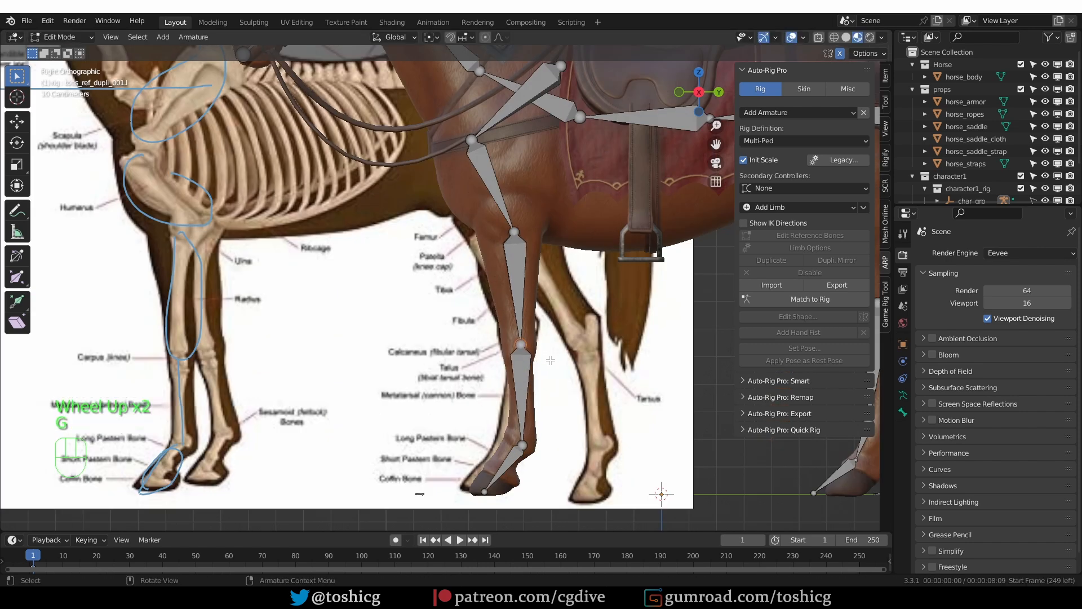
key(g)
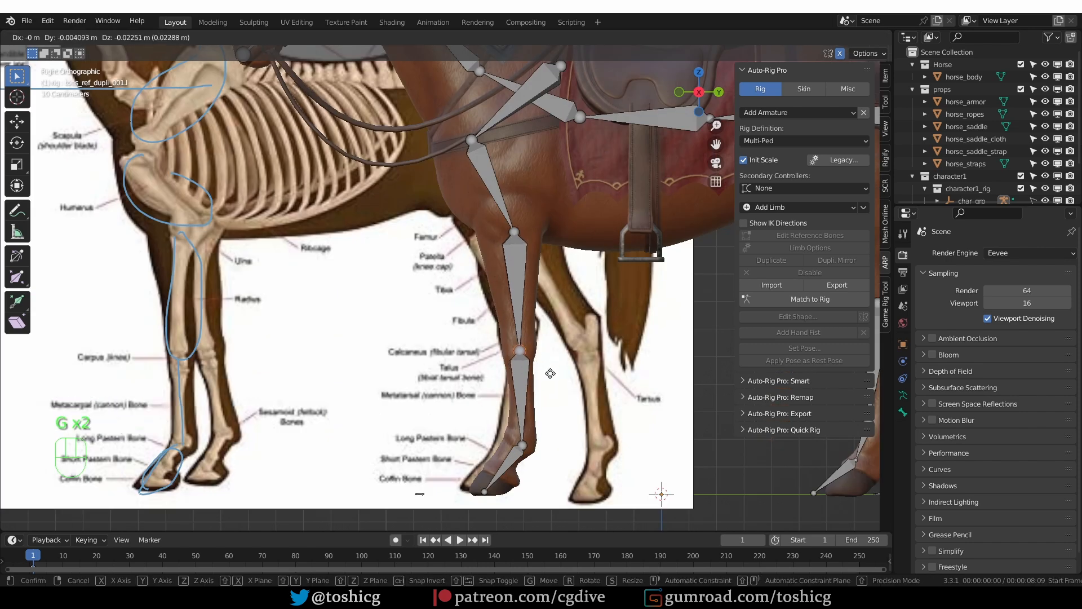
click(549, 374)
click(548, 373)
- Sketch annotation strokes for the forward and backward bend at the front knee, and erase the front leg annotations
key(d)
mouse_move(517, 361)
mouse_down()
mouse_move(536, 384)
mouse_move(606, 350)
mouse_move(605, 374)
mouse_up()
key(d)
mouse_move(516, 353)
mouse_down()
mouse_move(448, 354)
mouse_move(456, 365)
mouse_up()
key(d)
key(d)
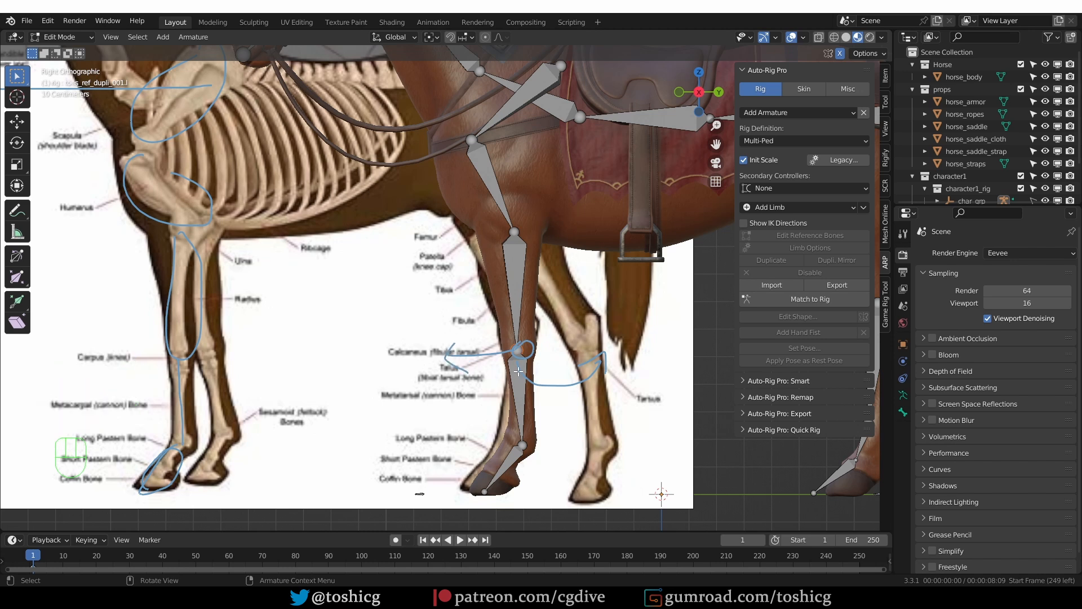
right_drag(181, 360, 160, 485)
- Fine-tune the front leg's fetlock joint and the toe tip so they sit inside the pastern and hoof
click(519, 426)
click(522, 445)
key(g)
click(519, 441)
click(485, 492)
key(g)
click(484, 492)
- Nudge the top joint of the front leg's shoulder blade bone in the side view
scroll(591, 302, down, 2)
click(571, 139)
key(g)
click(569, 138)
- In front view, shift the left shoulder blade bone and its upper and lower joints sideways to fit the horse's shoulder
scroll(507, 316, up, 1)
middle_drag(484, 332, 551, 364)
scroll(564, 350, down, 2)
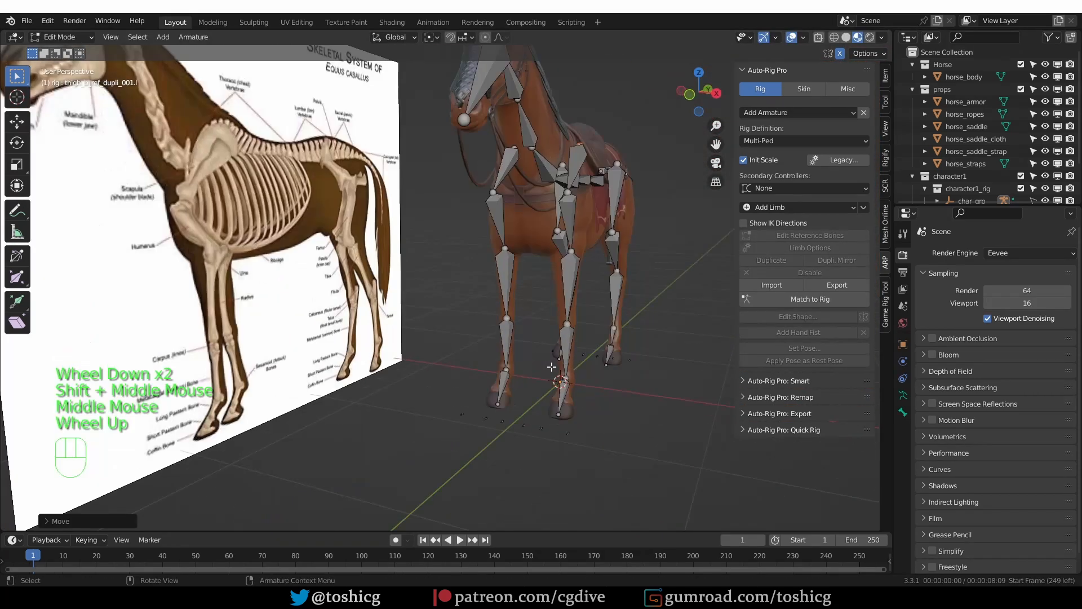
key(KP_1)
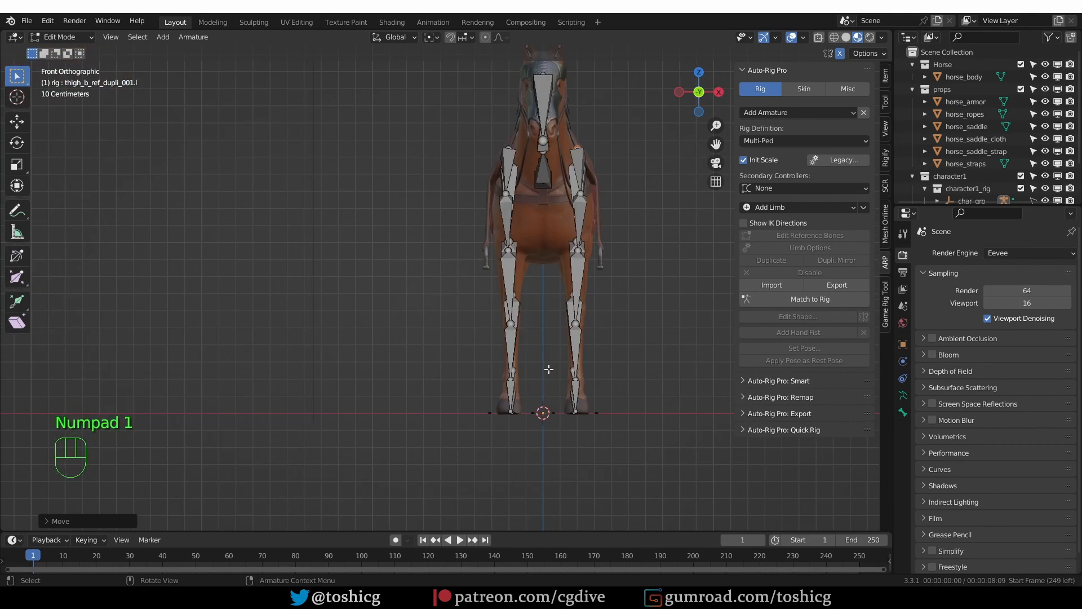
click(580, 163)
key(g)
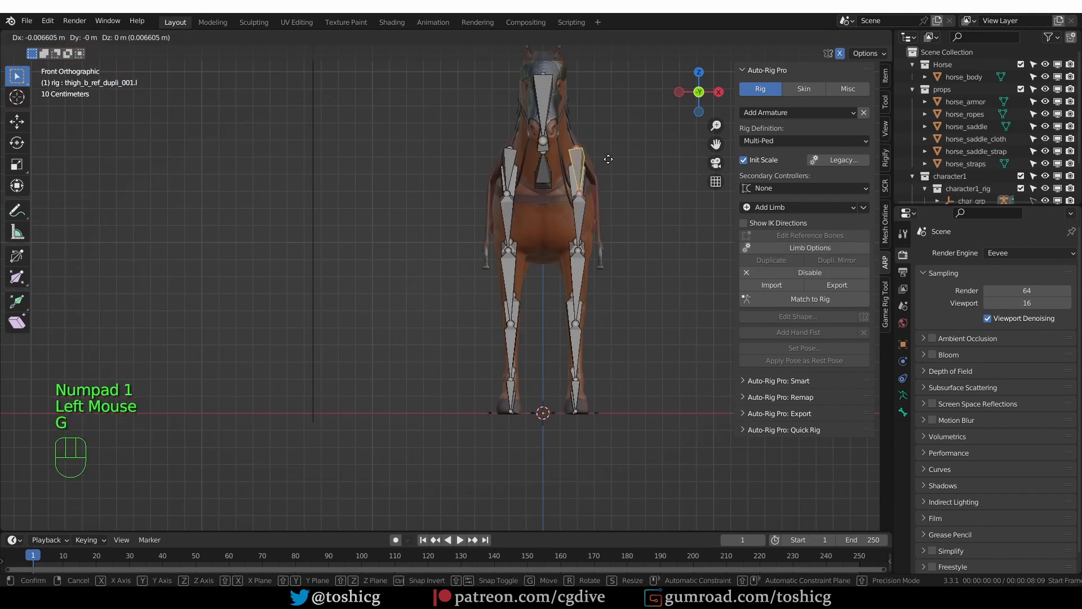
click(605, 161)
click(574, 150)
key(g)
click(603, 142)
click(576, 196)
key(g)
click(603, 194)
- Select the three small foot bones beside the left front hoof and move them back under the hoof
middle_drag(620, 361, 523, 416)
scroll(535, 394, up, 1)
click(562, 358)
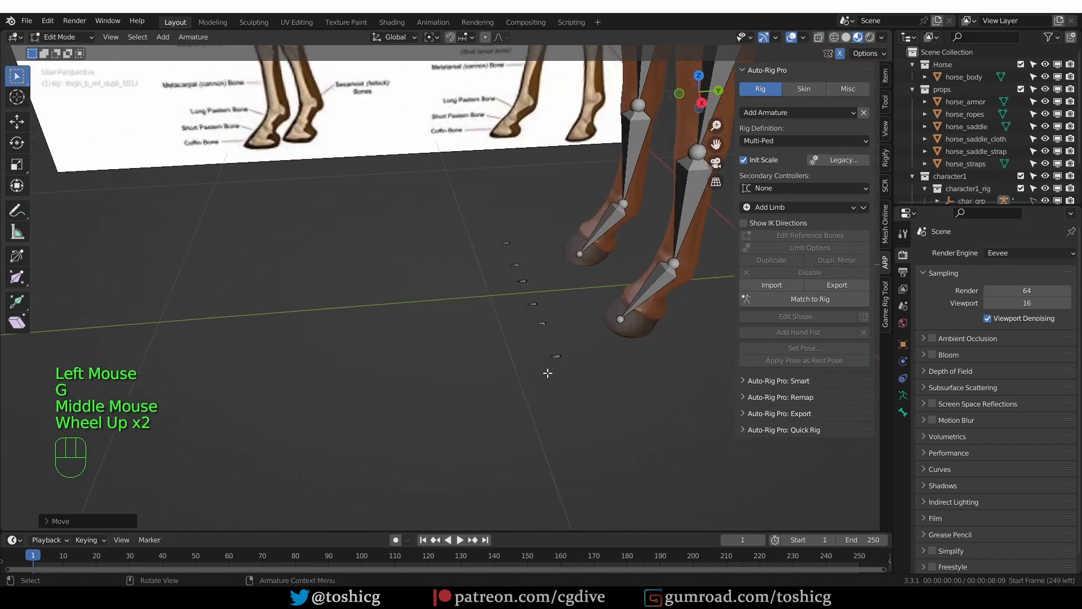
shift+click(558, 307)
shift+click(533, 304)
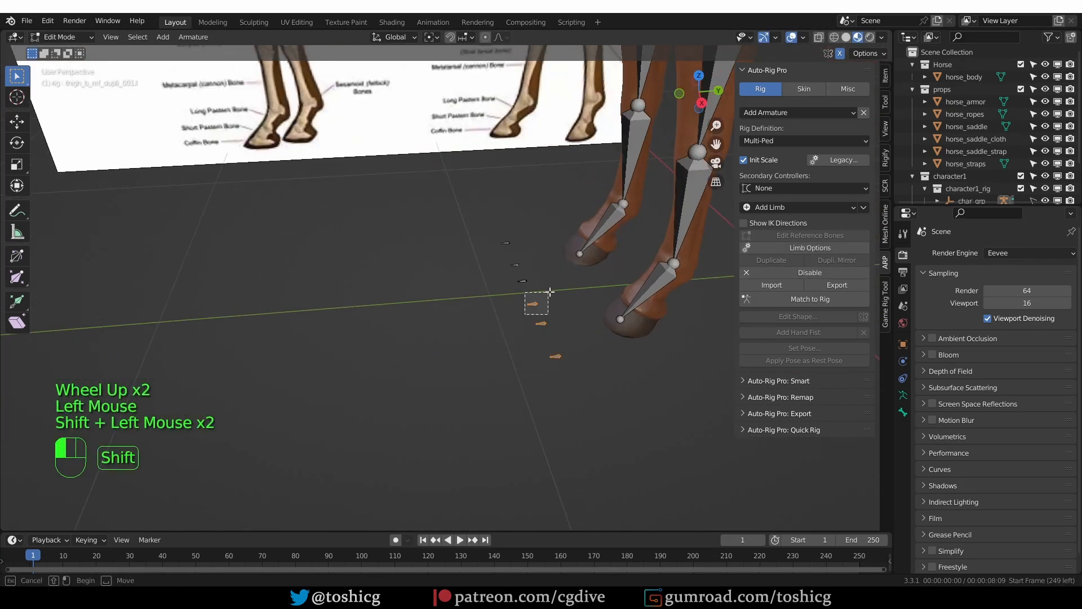
click(17, 121)
drag(570, 325, 683, 313)
- Scale the three small front foot bones to the hoof's size and adjust their position beneath it
middle_drag(706, 357, 568, 353)
middle_drag(671, 323, 674, 335)
scroll(674, 336, up, 1)
click(16, 164)
drag(676, 354, 672, 361)
click(673, 361)
scroll(674, 360, up, 1)
middle_drag(688, 360, 752, 353)
click(17, 121)
drag(655, 322, 647, 313)
scroll(647, 313, down, 2)
- In right side view, adjust the front leg's upper joints along the horse's shoulder blade
middle_drag(647, 312, 436, 357)
scroll(633, 297, down, 1)
key(KP_3)
scroll(436, 357, down, 1)
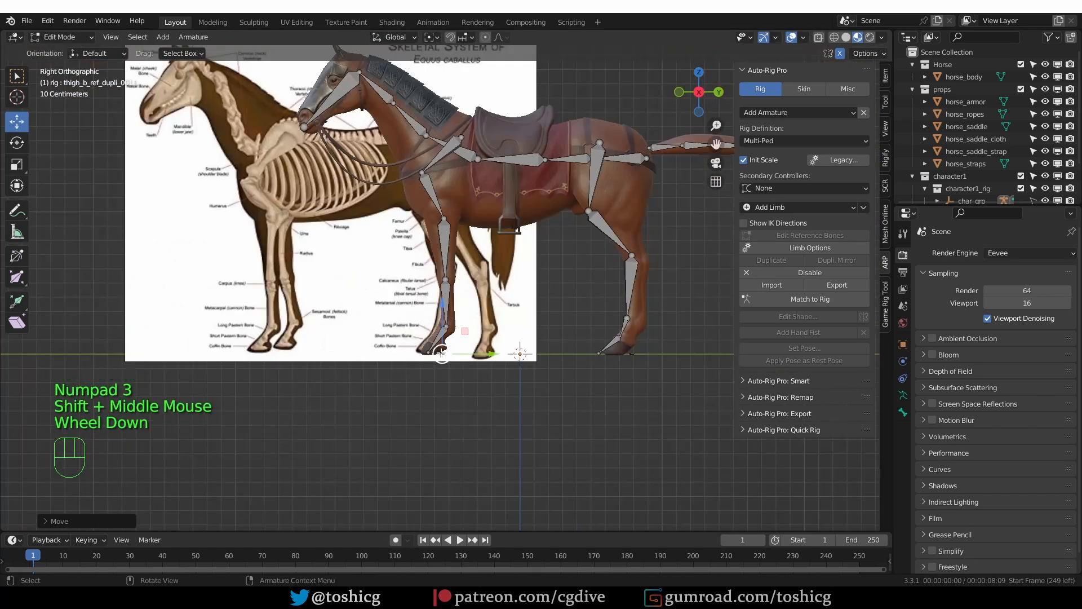
click(424, 173)
key(g)
click(459, 133)
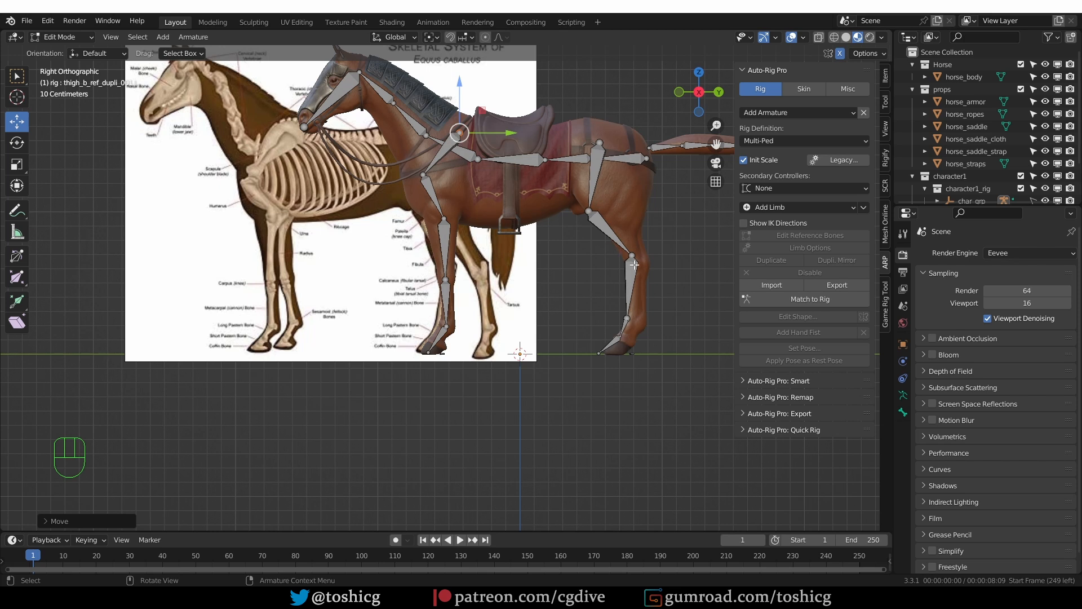
- Switch the rig to Object Mode and move the skeleton reference image forward, clear of the horse's body
key(Tab)
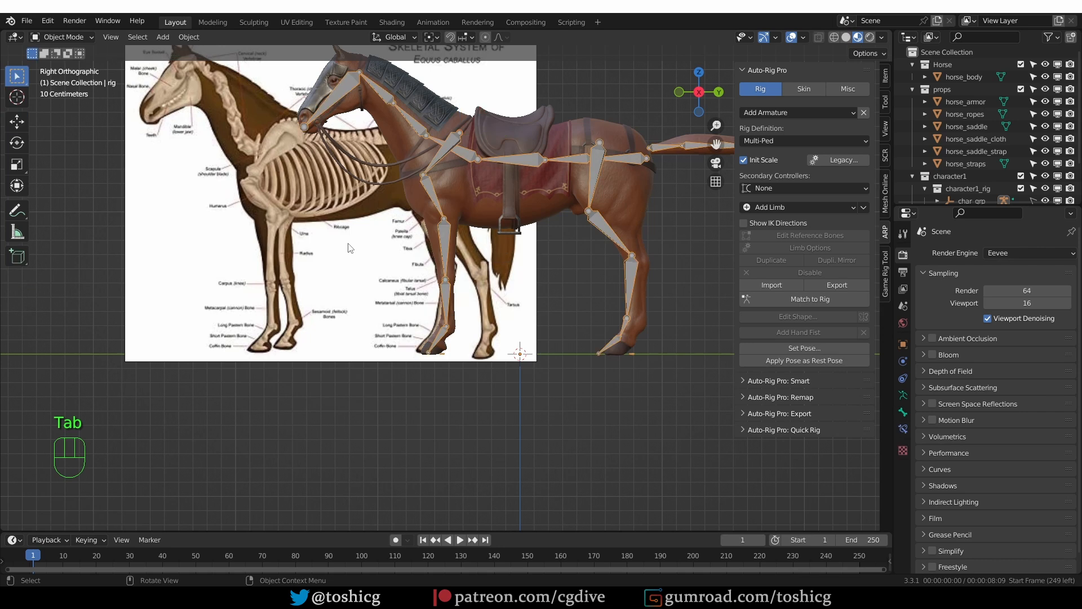
click(282, 236)
key(g)
click(192, 240)
scroll(270, 239, up, 2)
shift+middle_drag(293, 238, 253, 270)
key(g)
click(223, 267)
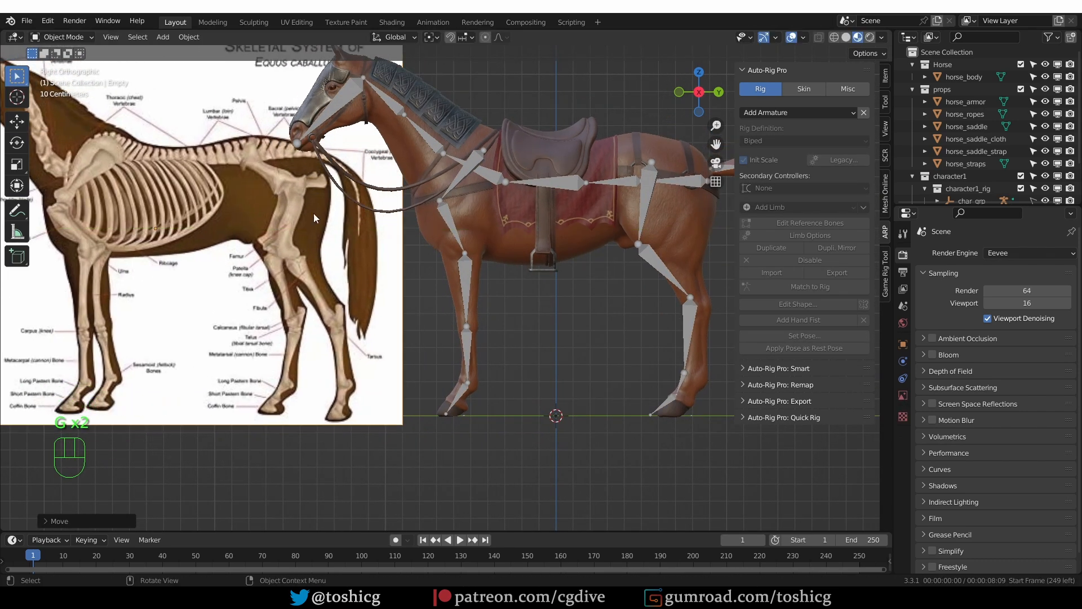
- Annotate the pelvis, femur, tibia and cannon bone of the hind leg on the skeleton reference, undoing the last stroke
shift+middle_drag(269, 159, 283, 177)
key(d)
drag(283, 167, 326, 173)
key(d)
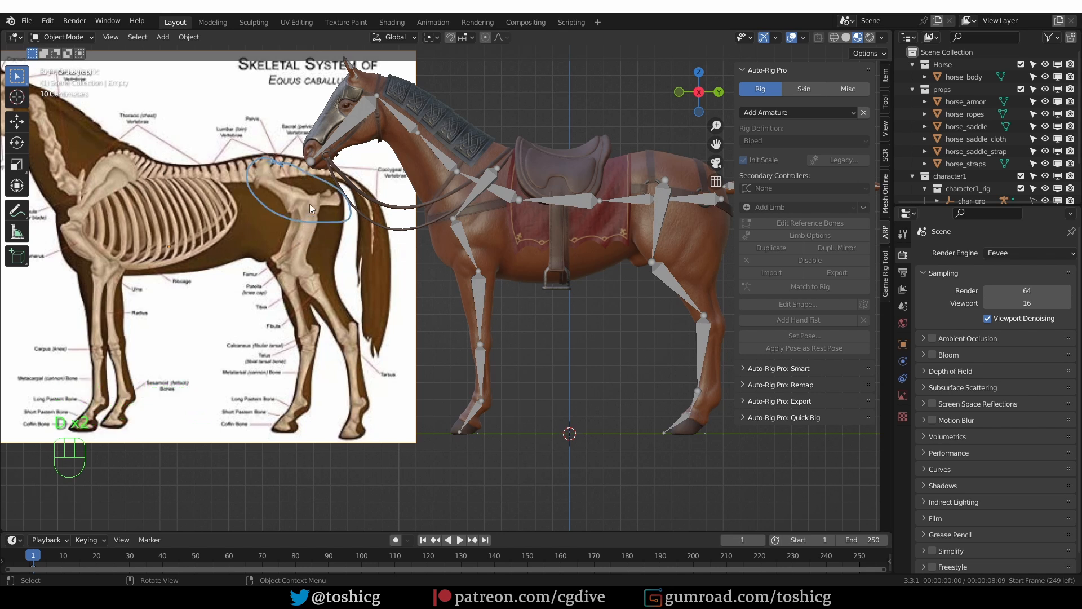
key(d)
mouse_move(309, 203)
mouse_down()
mouse_move(296, 275)
mouse_move(312, 276)
mouse_up()
key(d)
key(d)
drag(352, 338, 363, 376)
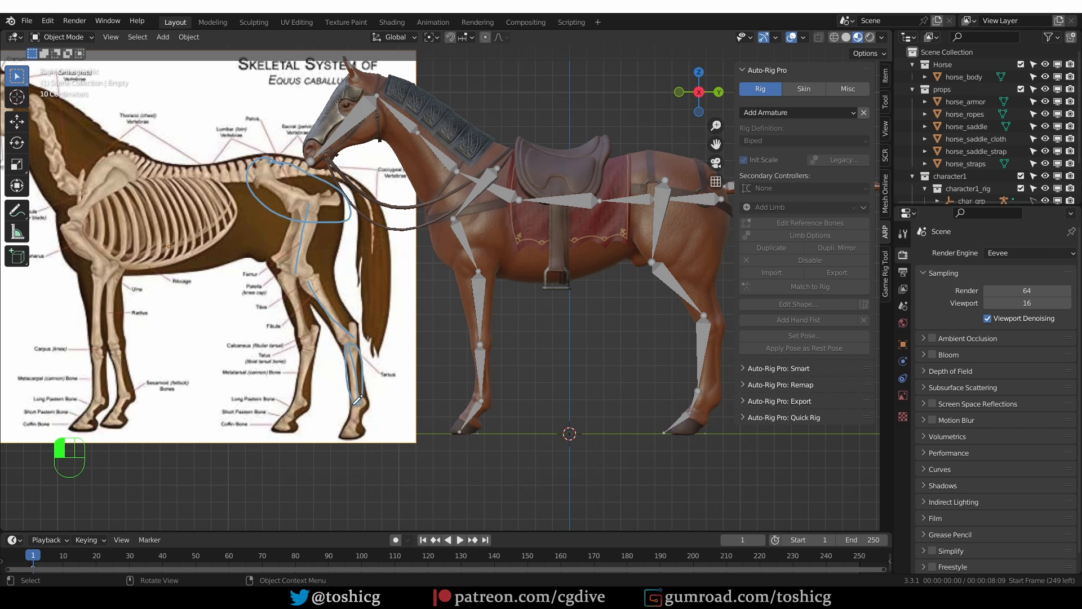
drag(359, 407, 349, 406)
key(ctrl+z)
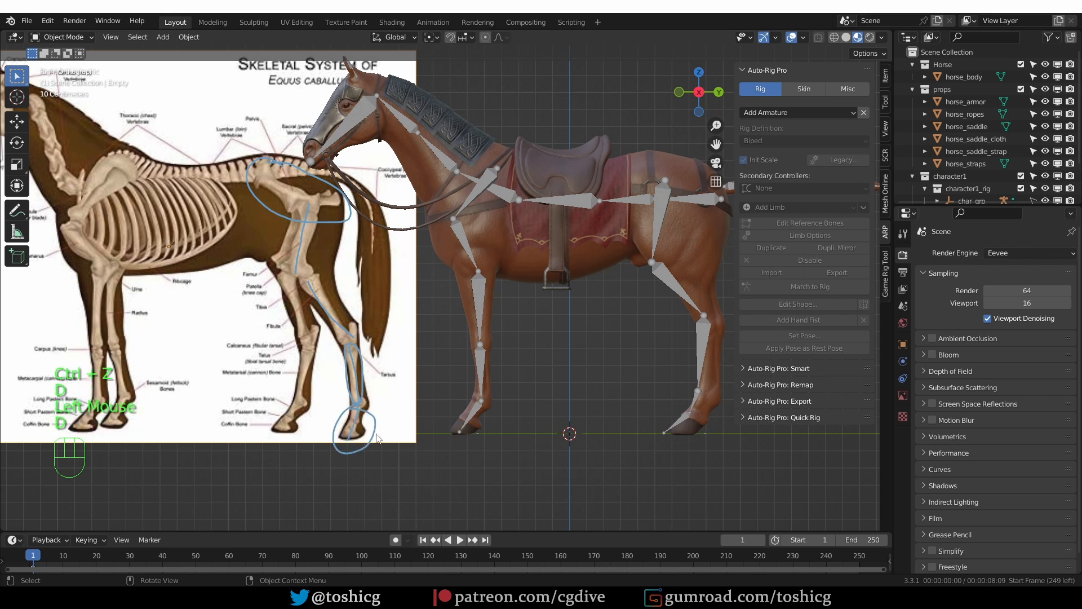
- Outline the hind hoof and pastern bones with annotation strokes and mark the fetlock on the skeleton reference
scroll(366, 431, up, 2)
scroll(368, 434, up, 5)
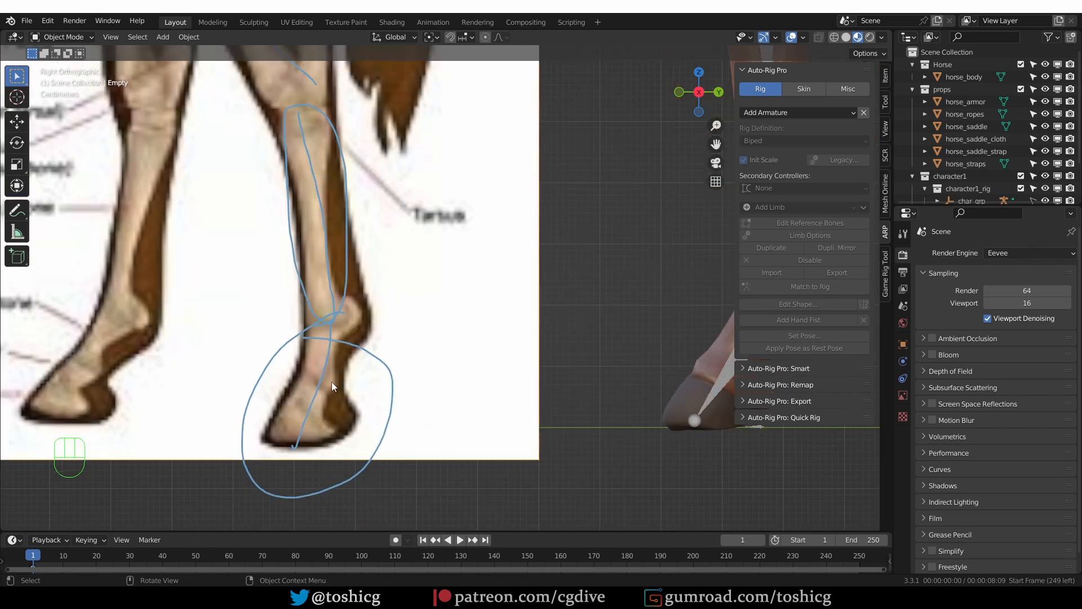
mouse_move(304, 378)
mouse_down()
mouse_move(354, 388)
mouse_move(288, 444)
mouse_move(327, 365)
mouse_up()
mouse_move(307, 322)
mouse_down()
mouse_move(301, 348)
mouse_move(316, 378)
mouse_up()
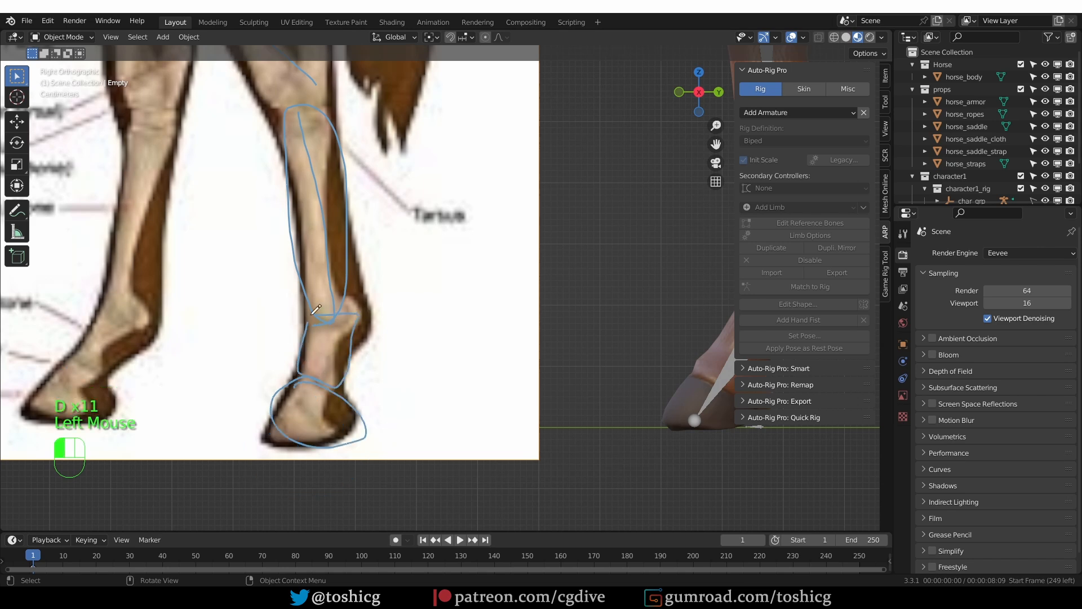
drag(320, 315, 293, 316)
- Put the rig in Edit Mode and move the uppermost hind leg bone back toward the horse's rump
scroll(341, 350, down, 3)
shift+middle_drag(480, 344, 454, 382)
scroll(454, 382, up, 1)
shift+middle_drag(454, 382, 342, 425)
click(551, 211)
key(Tab)
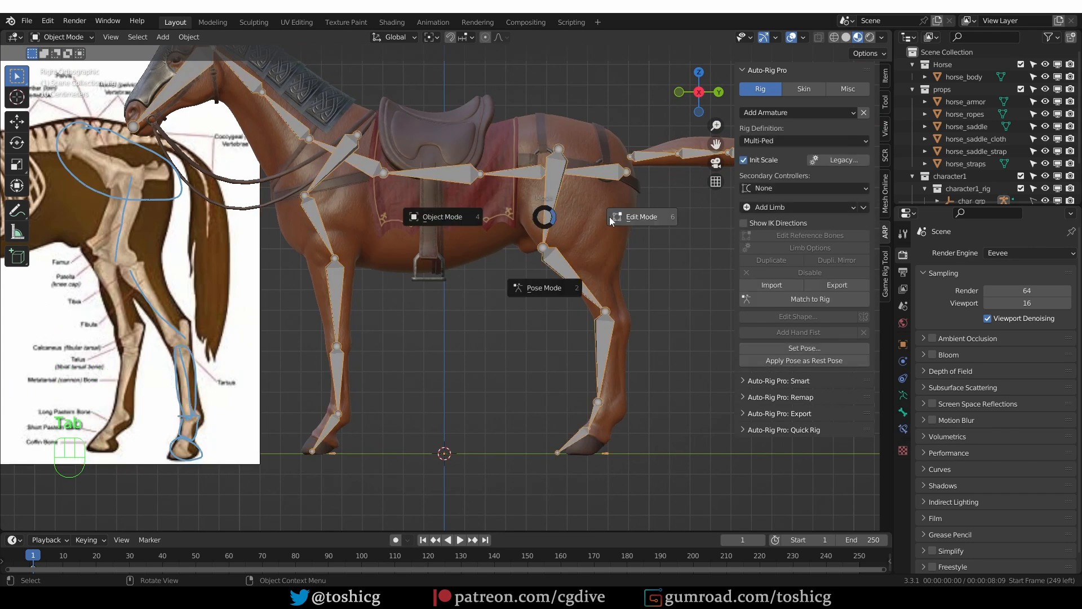
click(638, 217)
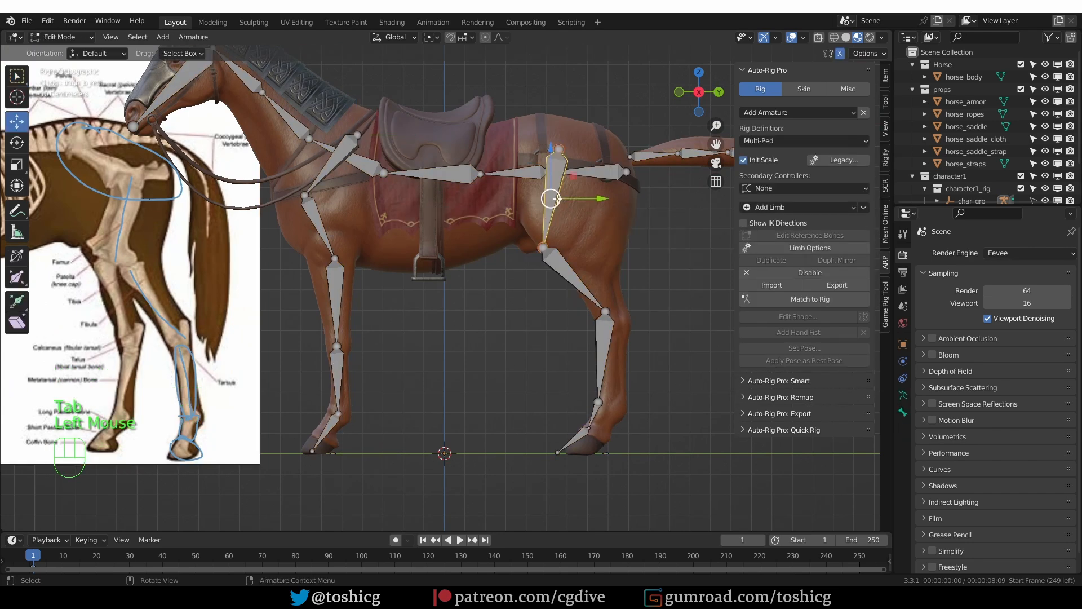
key(g)
click(607, 203)
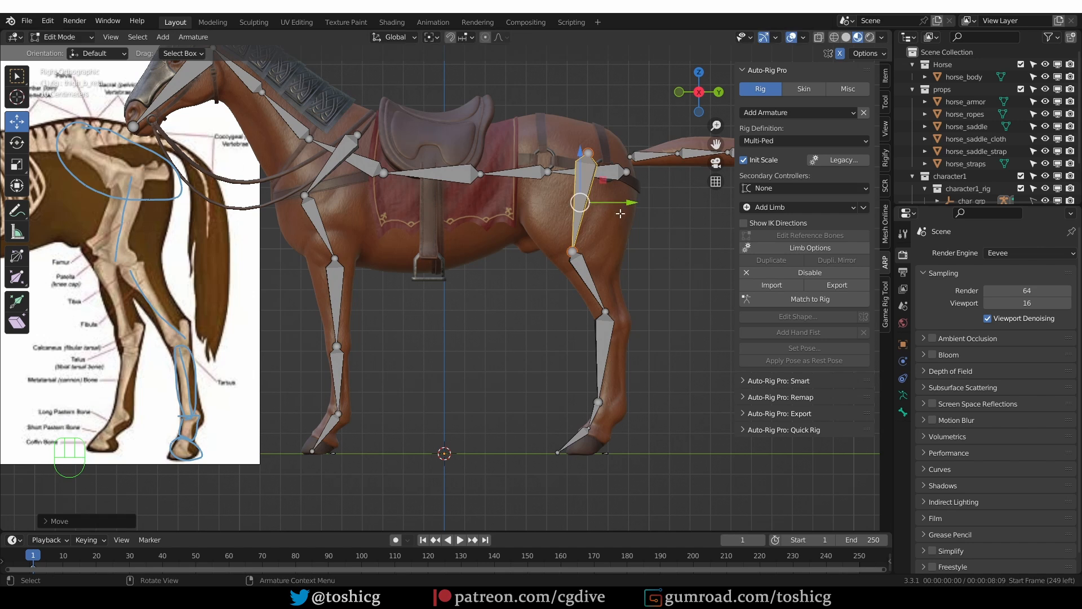
- Rotate the hind thigh bone slightly and move it down so it runs from the hip to the stifle
key(r)
click(625, 239)
key(f)
key(g)
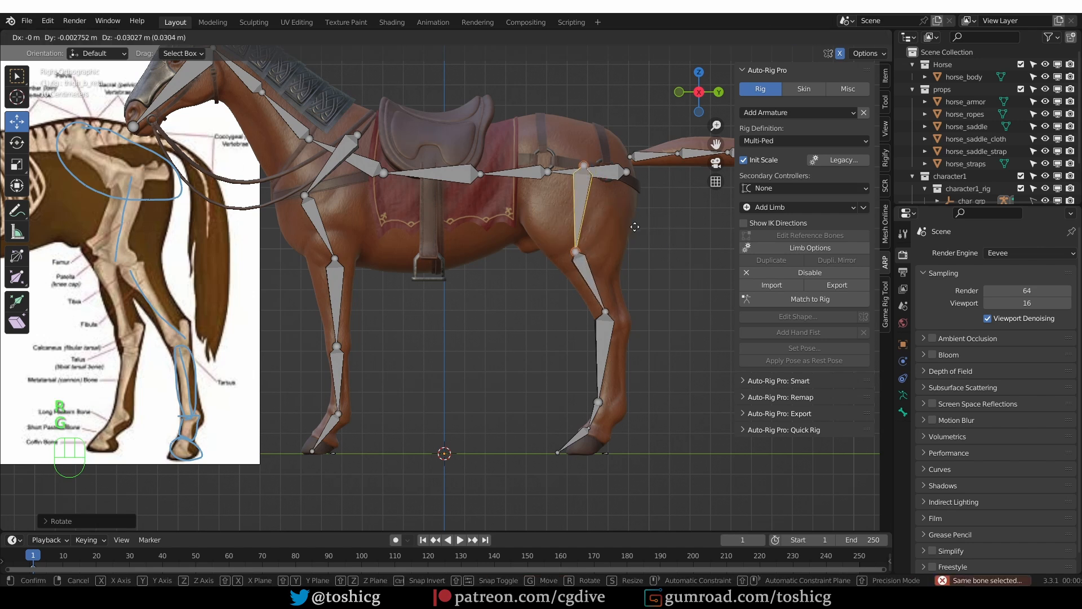
click(631, 226)
- Place the hind leg's hock joint at the horse's hock and move the joint below it back to the fetlock
click(615, 327)
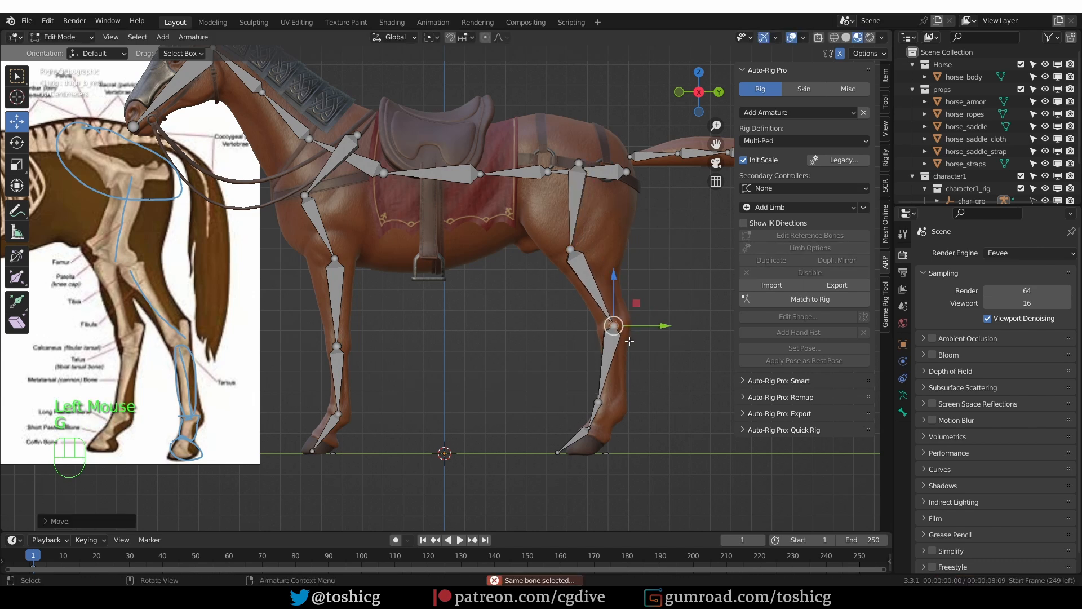
click(590, 287)
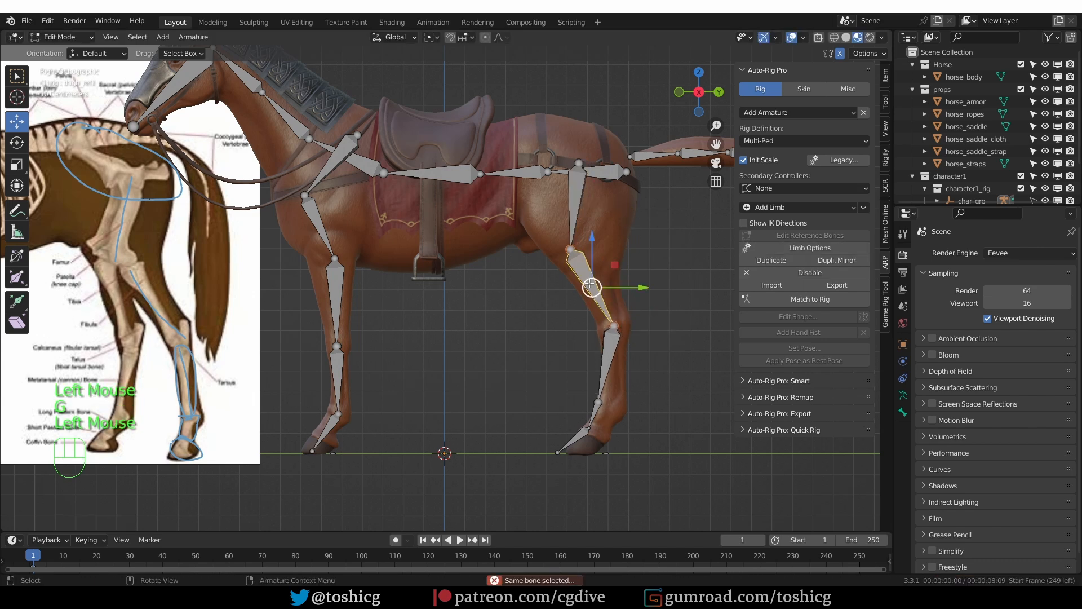
click(597, 403)
key(g)
click(612, 412)
click(615, 330)
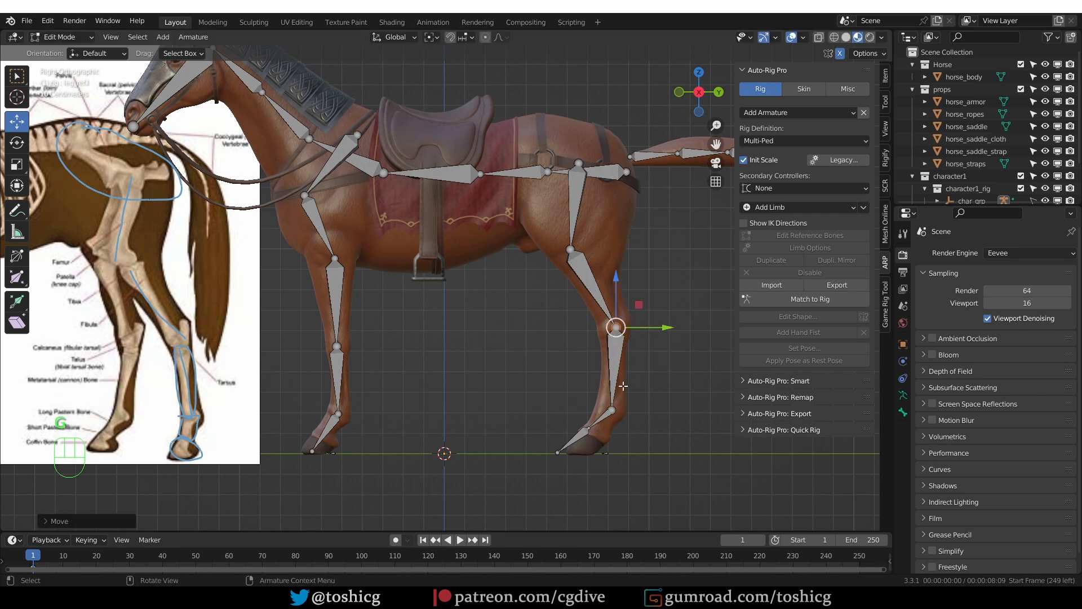
- Scale, rotate and move the hind toes bone back so it points down into the hoof
scroll(603, 458, up, 2)
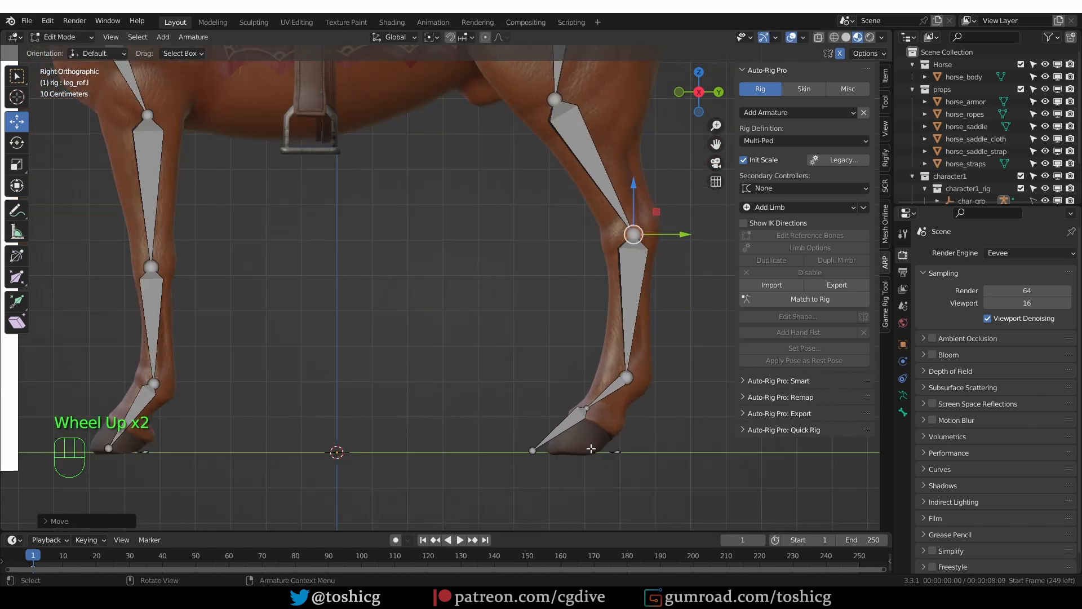
click(533, 450)
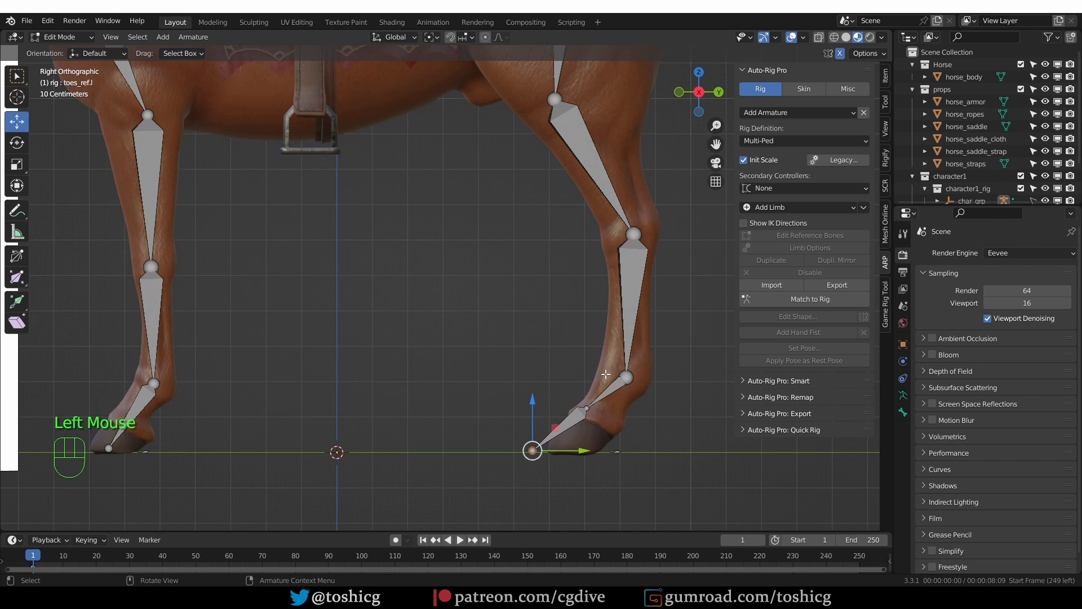
double_click(586, 403)
key(s)
key(r)
click(629, 420)
key(g)
click(653, 423)
- Shift the hind fetlock joint back slightly and fine-tune the toe tip inside the hoof
click(634, 378)
key(g)
click(645, 379)
click(614, 377)
scroll(242, 353, down, 3)
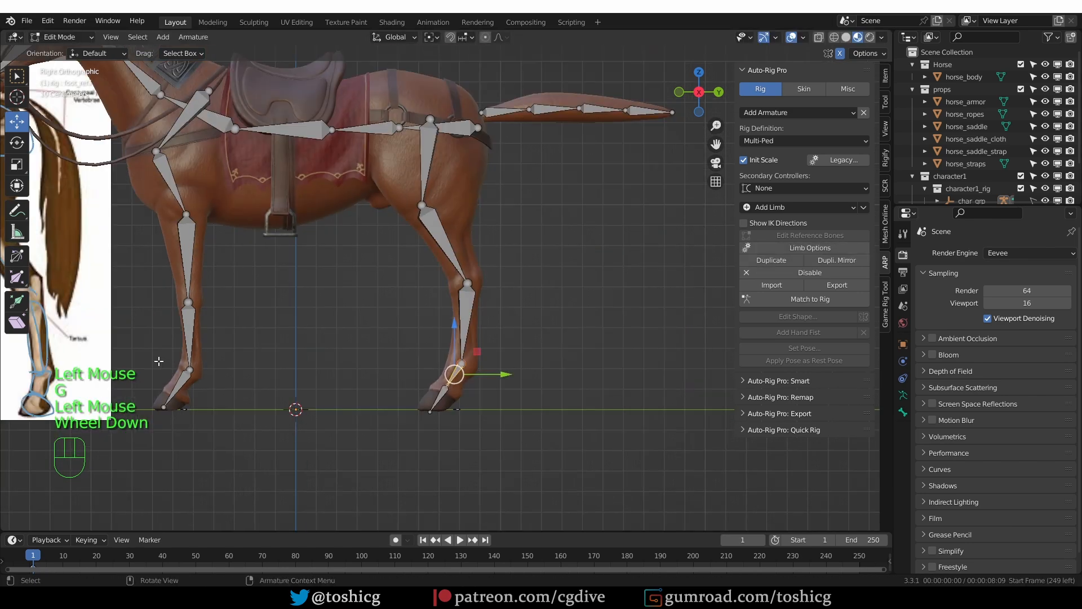
drag(443, 399, 424, 421)
key(g)
click(430, 421)
- Select the three small foot bones of the left hind leg and scale them to match the hoof
mouse_move(430, 421)
middle_down()
mouse_move(404, 452)
mouse_move(427, 418)
middle_up()
scroll(404, 451, up, 2)
scroll(421, 416, up, 3)
click(429, 408)
click(440, 379)
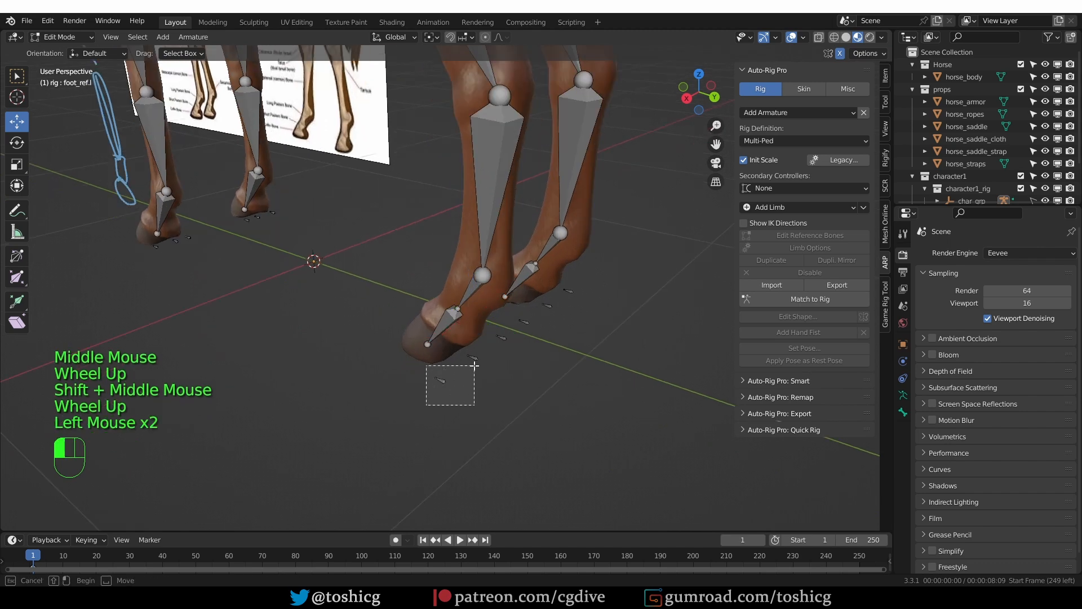
shift+click(449, 367)
shift+click(509, 333)
shift+drag(509, 334, 461, 365)
click(17, 185)
click(525, 383)
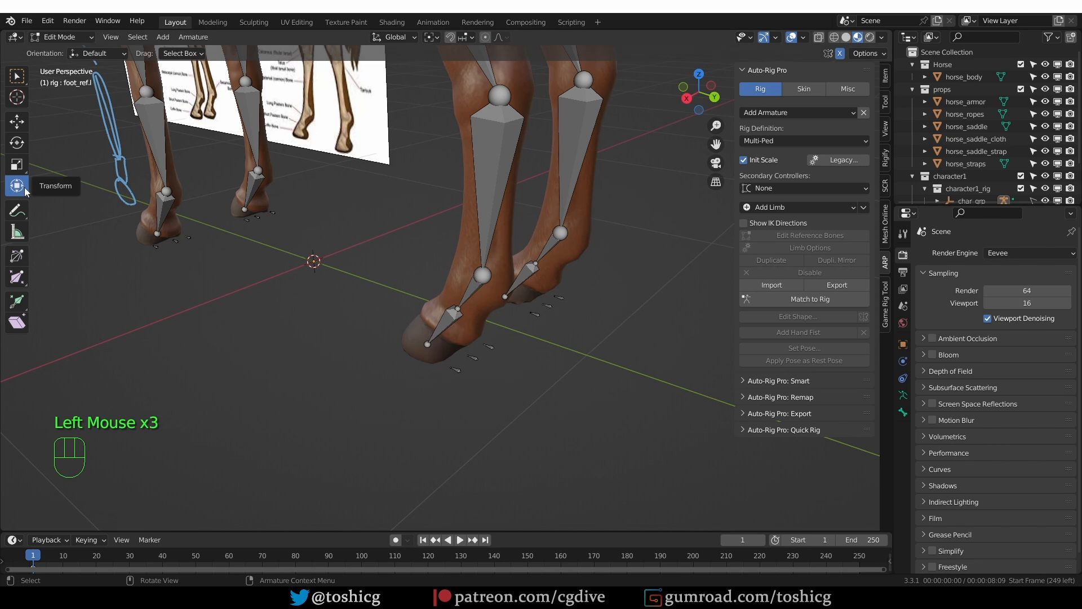
drag(445, 396, 517, 337)
scroll(476, 389, up, 2)
middle_drag(476, 389, 466, 405)
drag(451, 357, 455, 358)
middle_drag(456, 358, 457, 340)
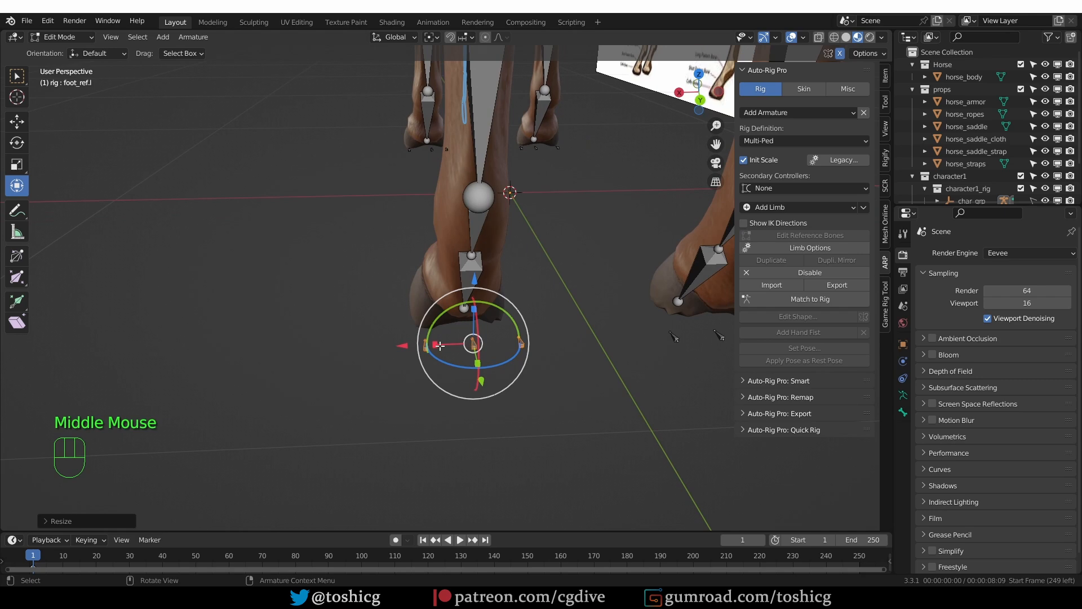
- Move the three small hind foot bones sideways and lengthwise so they lie centred under the left hind hoof
drag(402, 346, 392, 346)
middle_drag(392, 346, 524, 360)
drag(535, 364, 518, 363)
- Examine the alignment of the hind leg bones from the side and in back view
middle_drag(266, 321, 321, 321)
scroll(332, 322, down, 1)
scroll(282, 332, down, 2)
middle_drag(350, 324, 415, 338)
shift+middle_drag(414, 338, 510, 375)
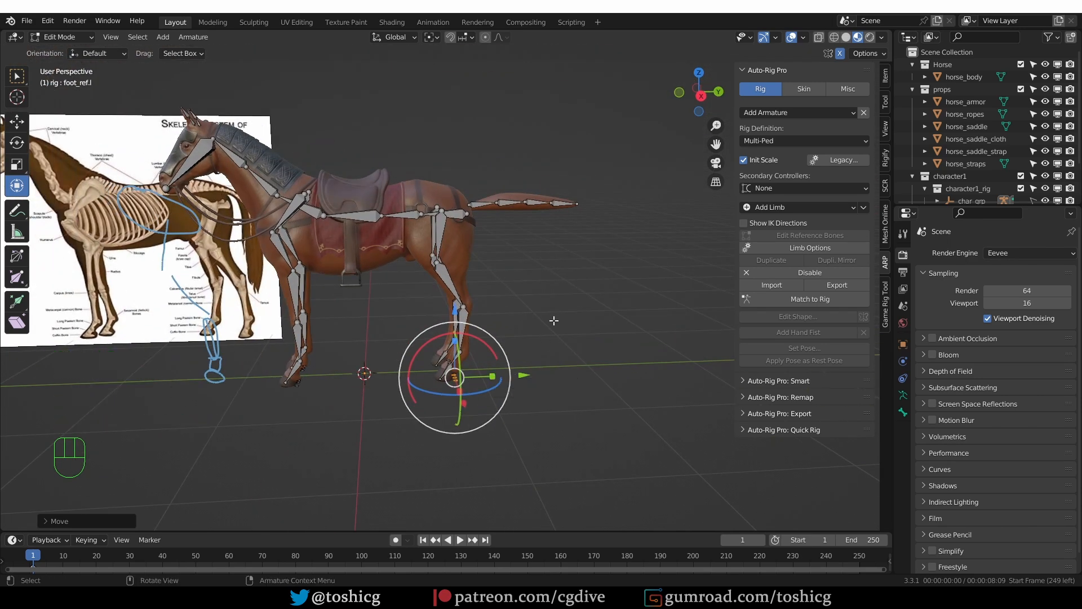
middle_drag(562, 331, 498, 352)
click(17, 76)
scroll(468, 360, up, 1)
middle_drag(530, 377, 465, 338)
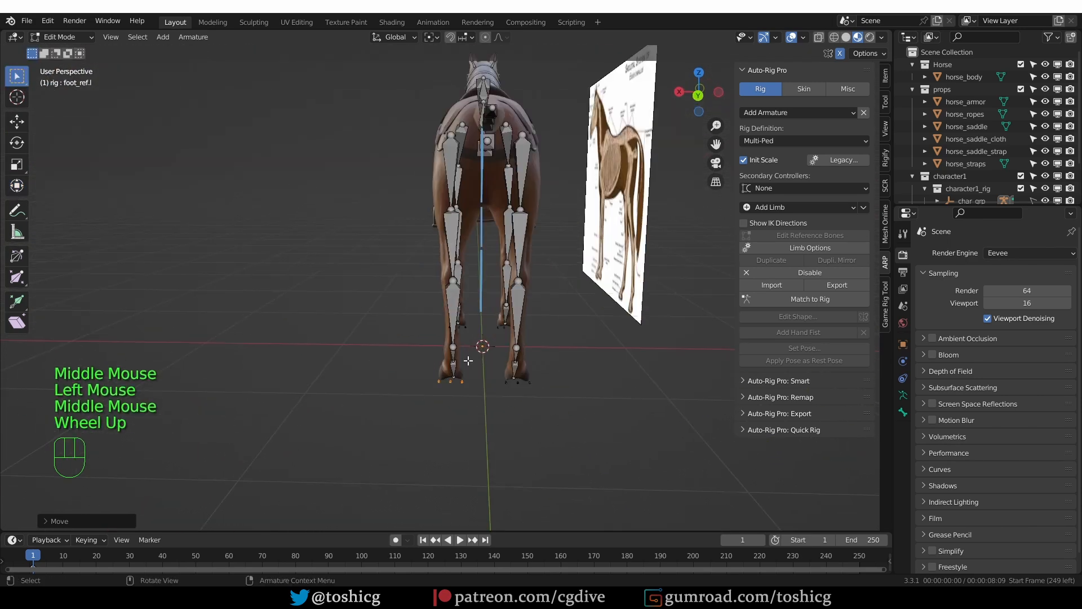
scroll(465, 338, up, 2)
key(ctrl+KP_1)
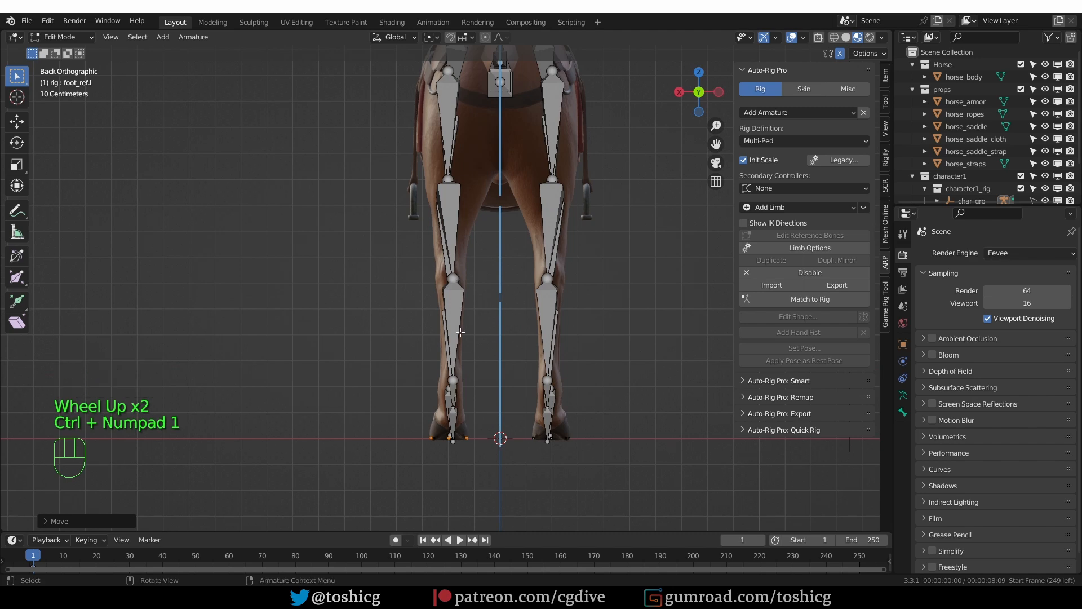
- Hide the reference bones in the front part of the rig, including the left front leg
middle_drag(470, 326, 320, 394)
scroll(320, 393, down, 1)
drag(316, 409, 371, 180)
key(h)
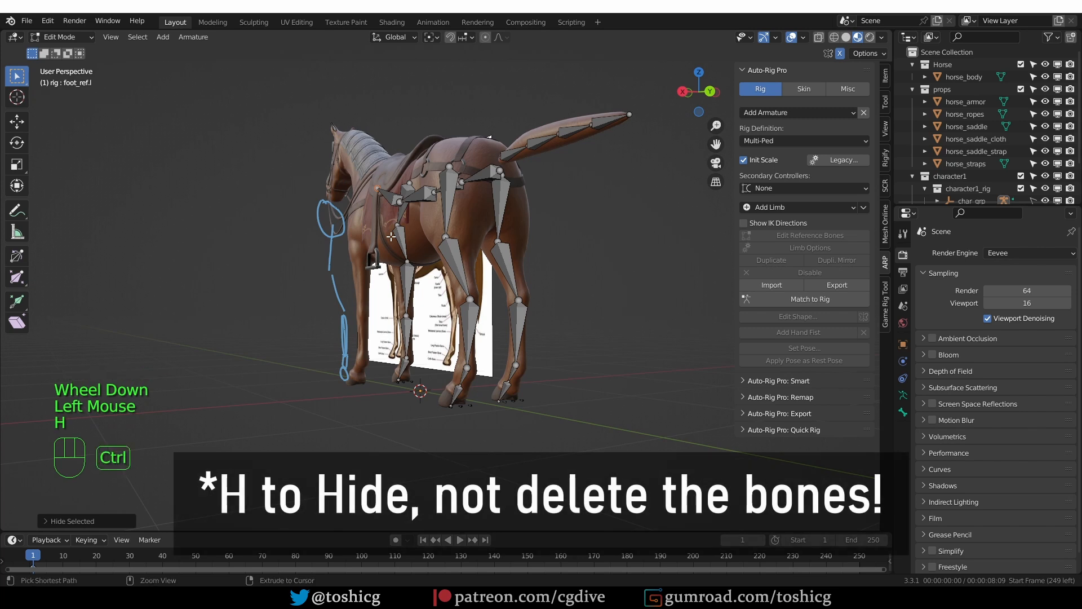
- In back view, move the left hind leg's hock joint to centre it inside the leg
key(ctrl+KP_1)
scroll(391, 242, up, 3)
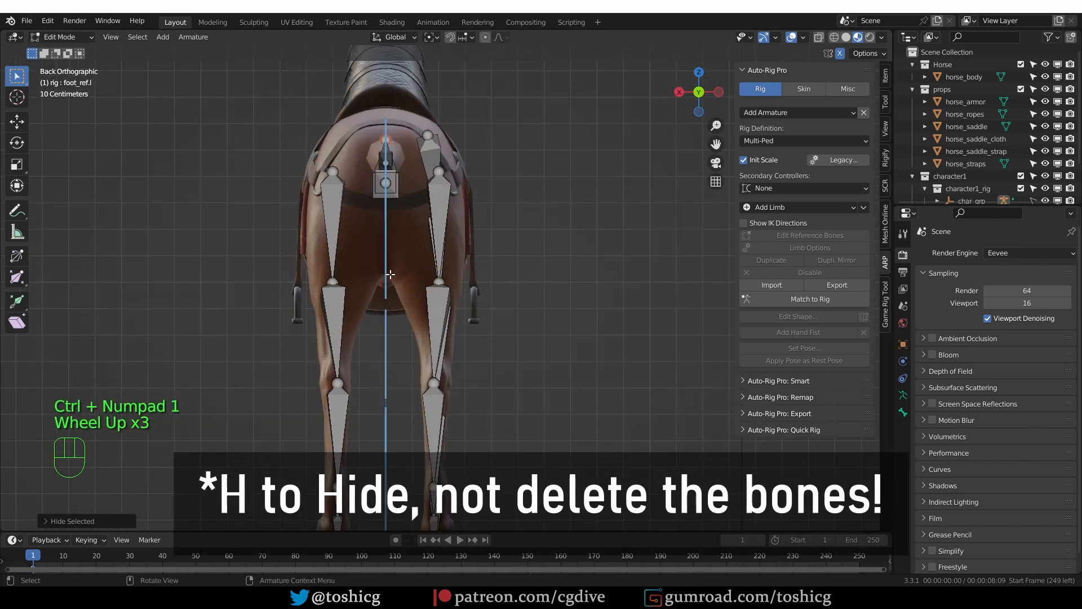
shift+middle_drag(391, 268, 414, 193)
click(361, 303)
key(g)
click(359, 304)
- Select the left hind foot's lower bones and move them along the X axis to line up with the leg and hoof
click(363, 423)
shift+click(364, 449)
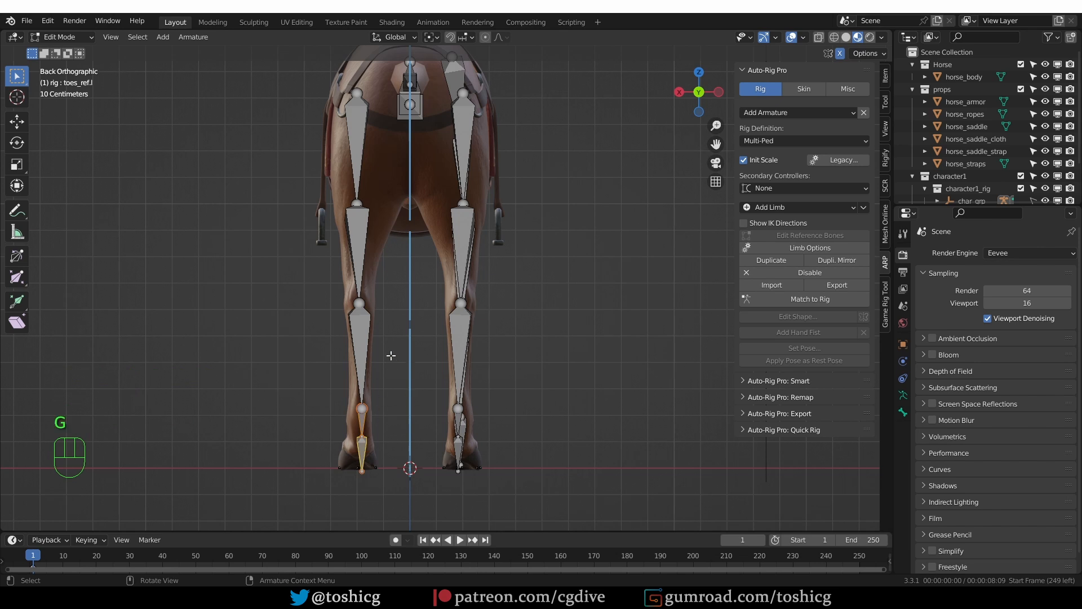
key(g)
key(x)
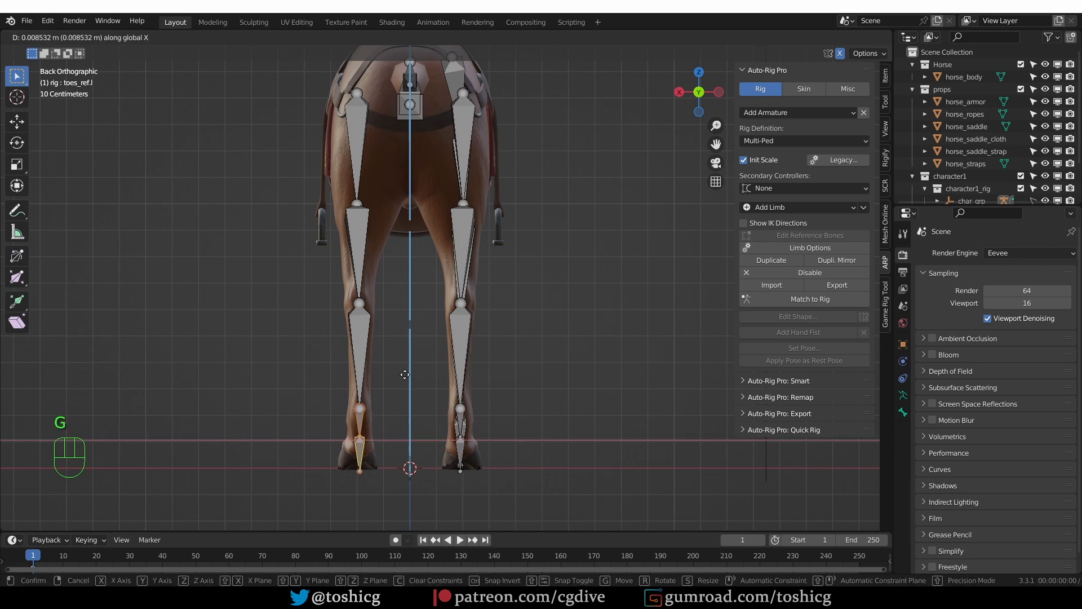
click(404, 373)
- Nudge the left hind leg's upper thigh joint and knee joint sideways to centre them in the leg
click(357, 93)
key(g)
click(363, 95)
click(355, 207)
key(g)
click(359, 206)
click(364, 96)
key(g)
click(364, 97)
- Reveal all hidden reference bones and check the complete armature against the horse
scroll(372, 181, down, 4)
middle_drag(372, 189, 415, 343)
key(alt+h)
scroll(240, 348, up, 3)
scroll(416, 343, up, 1)
click(423, 262)
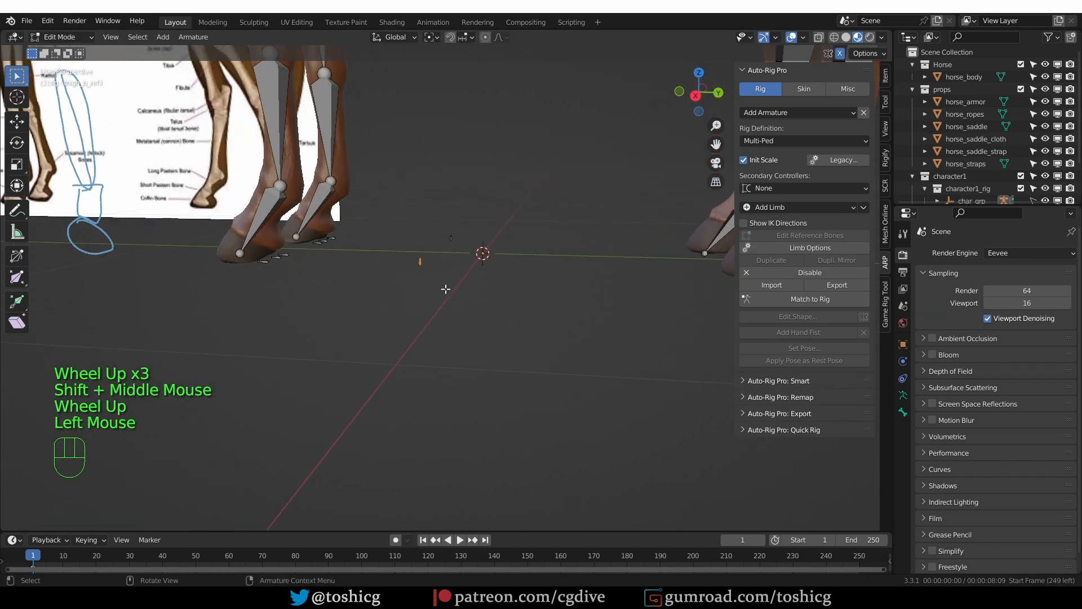
shift+middle_drag(429, 262, 422, 311)
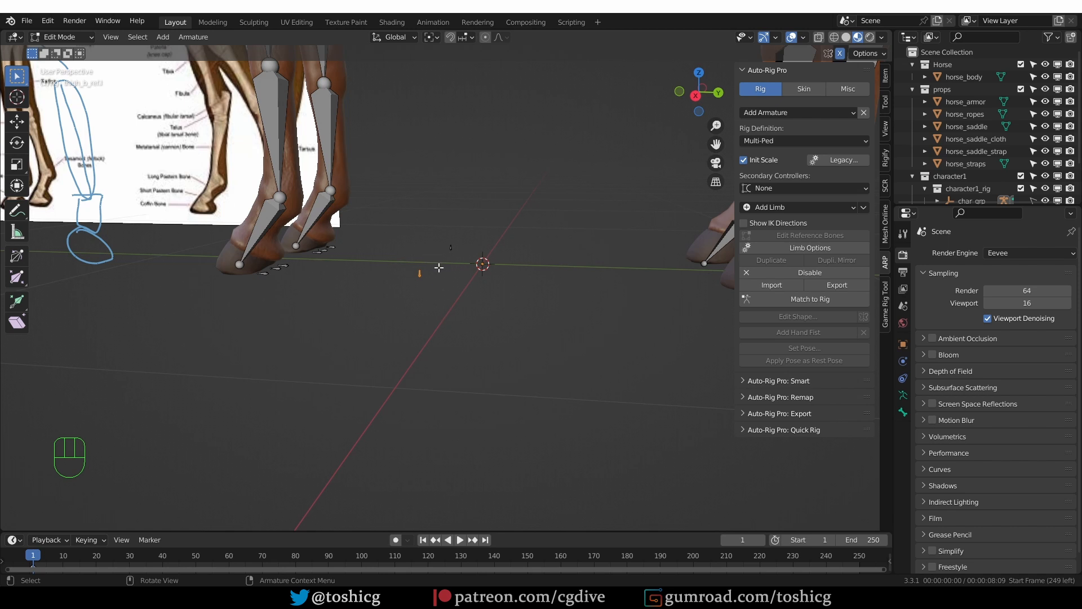
scroll(438, 267, down, 3)
middle_drag(439, 267, 486, 379)
scroll(486, 380, down, 1)
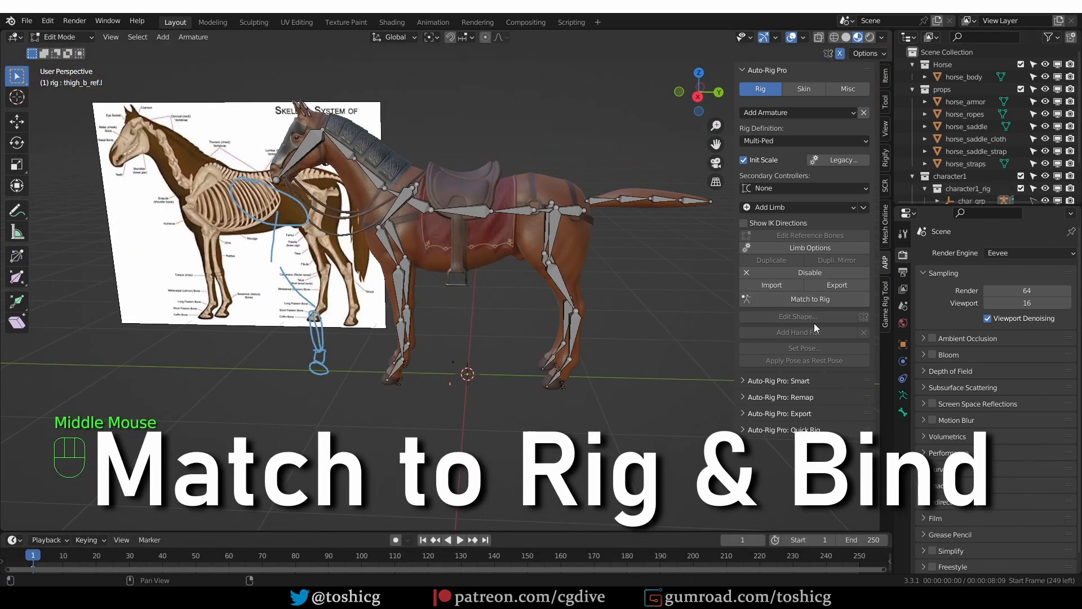
- Generate the control rig with Match to Rig and disable the props collection in viewports
click(804, 303)
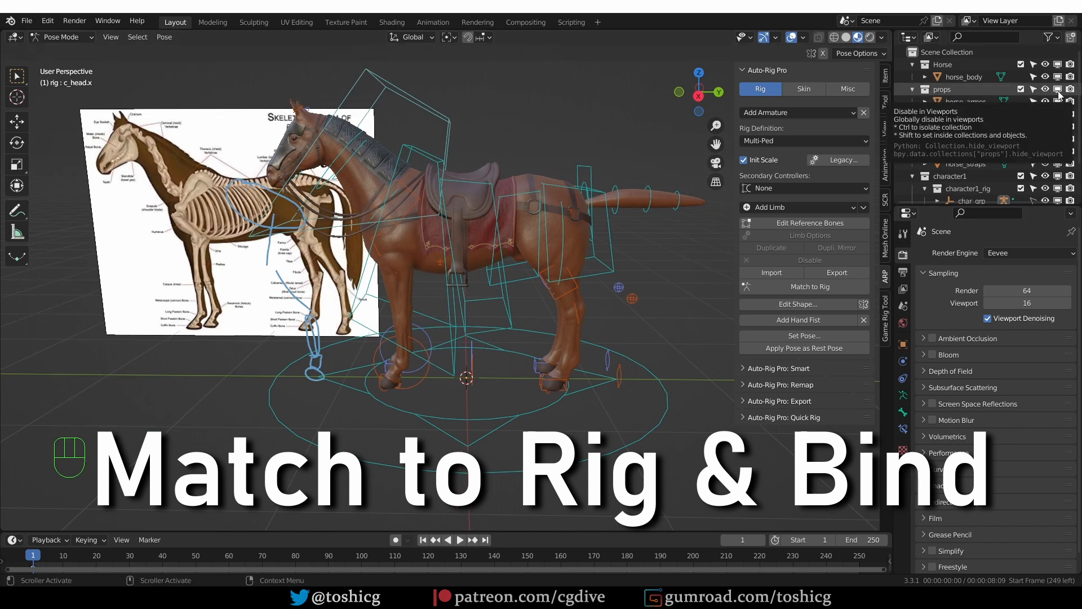
click(1057, 90)
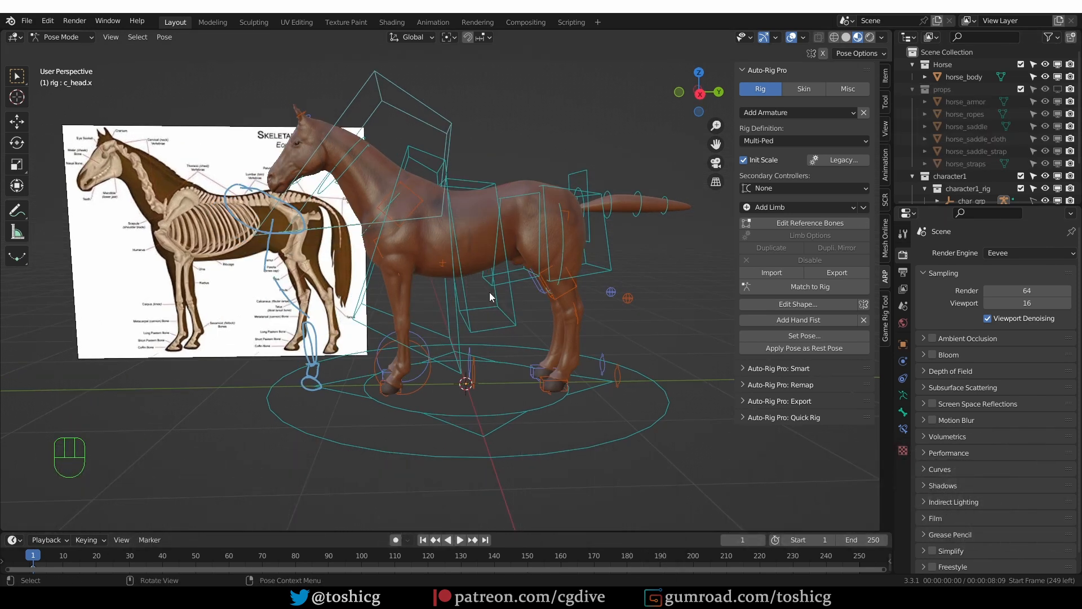
- Select the horse body and the rig in Object Mode and bind them with Heat Maps and Preserve Volume turned off
key(Tab)
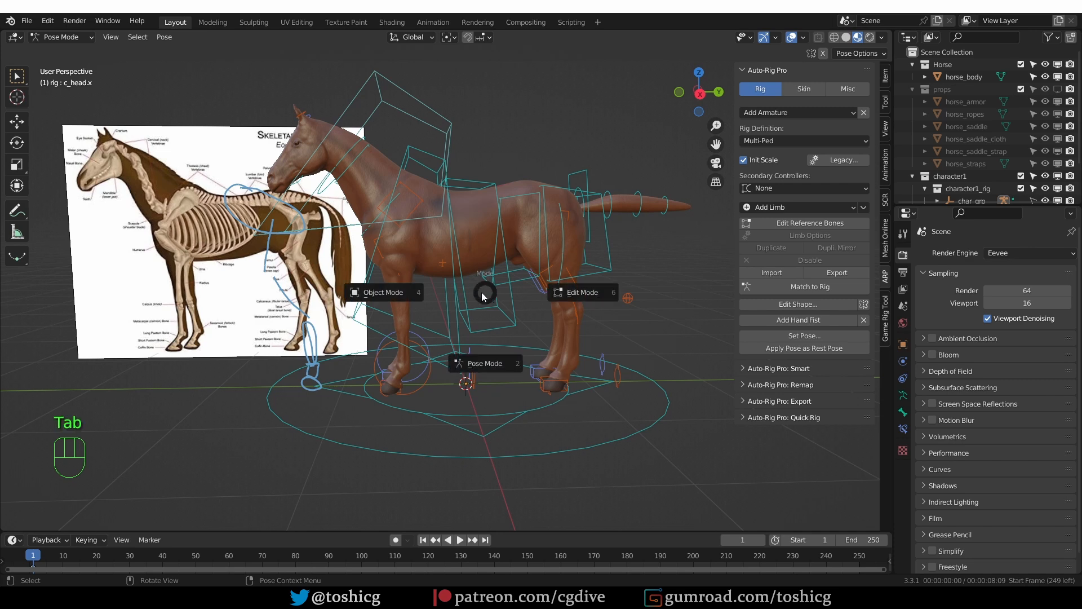
click(429, 242)
shift+click(447, 118)
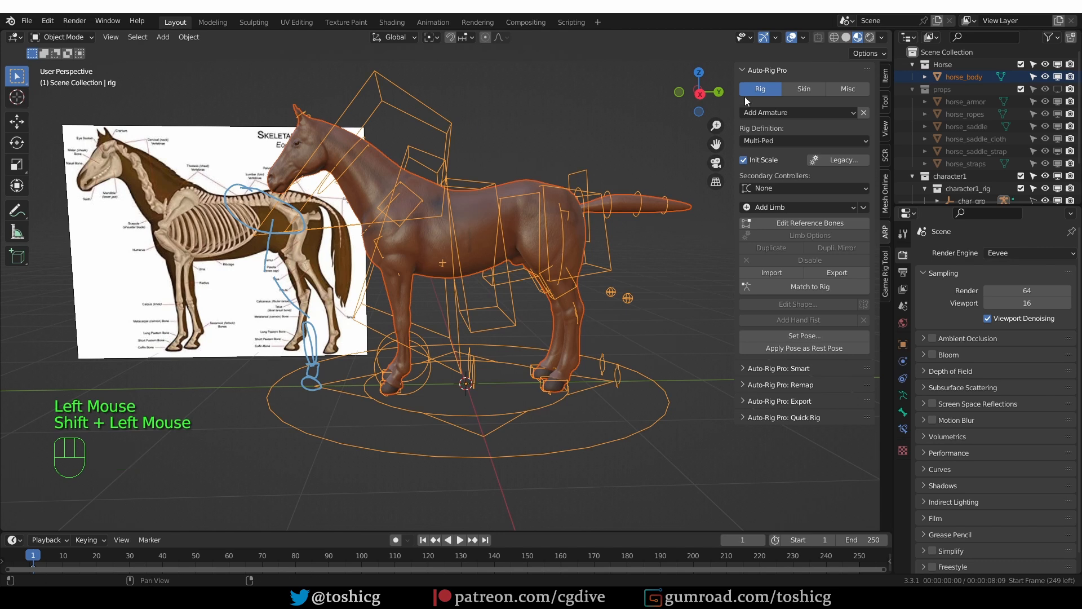
click(804, 88)
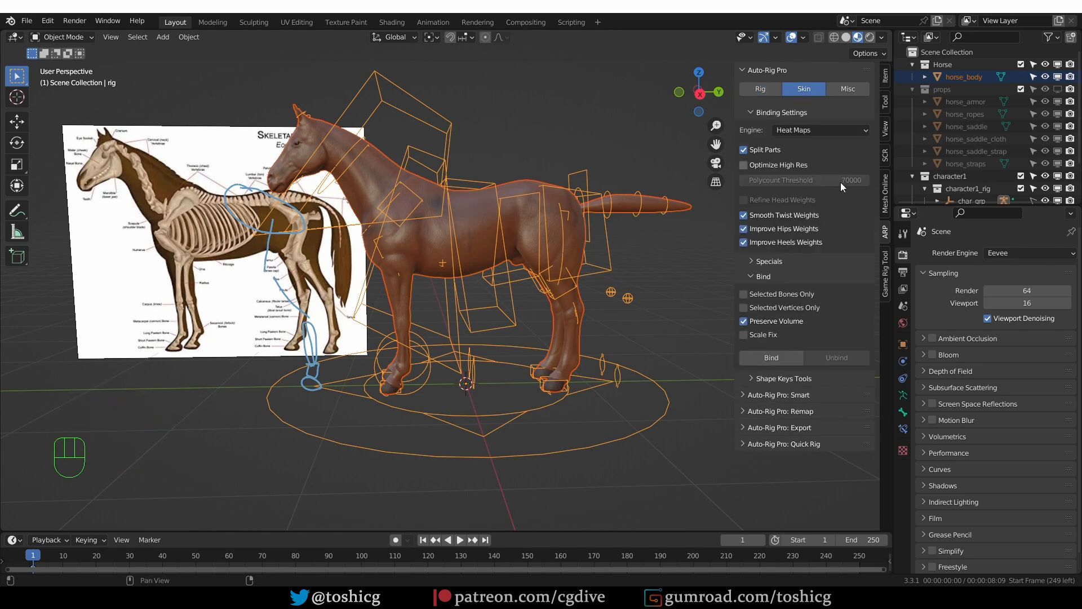
click(773, 359)
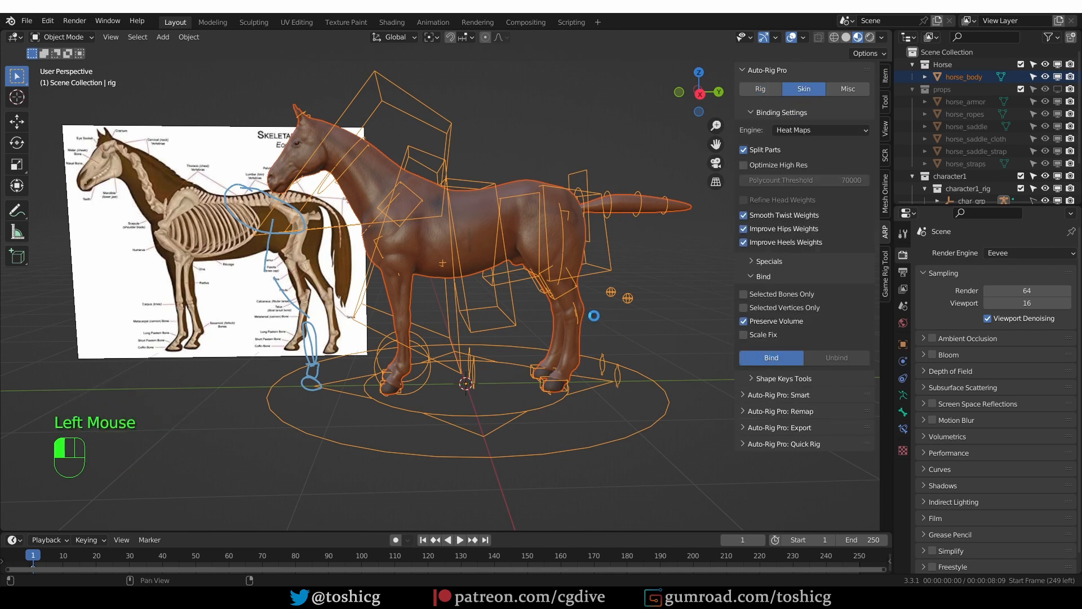
middle_drag(685, 339, 763, 313)
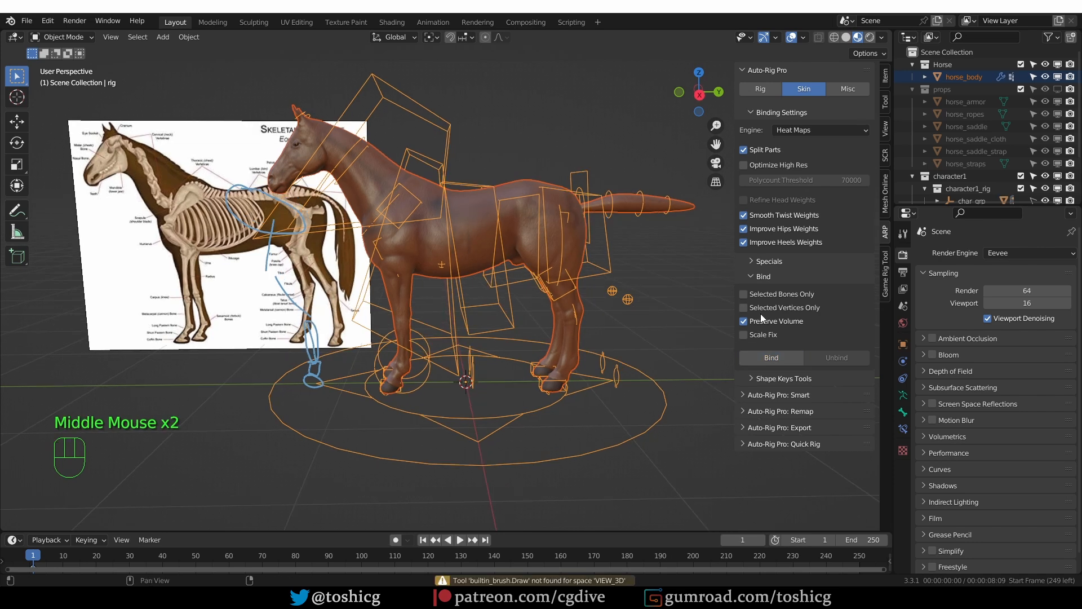
click(743, 322)
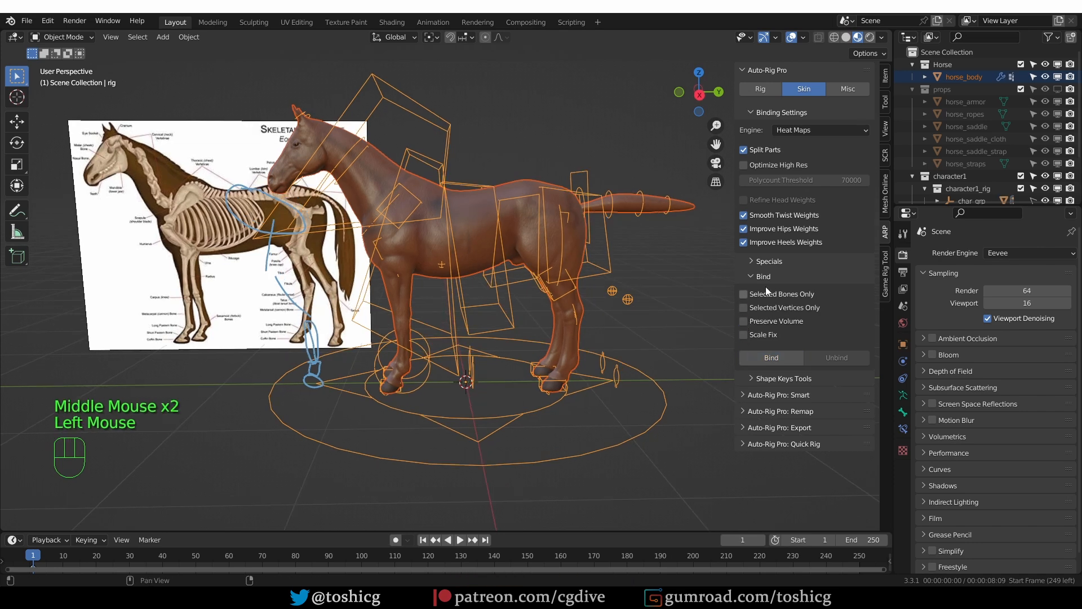
click(762, 357)
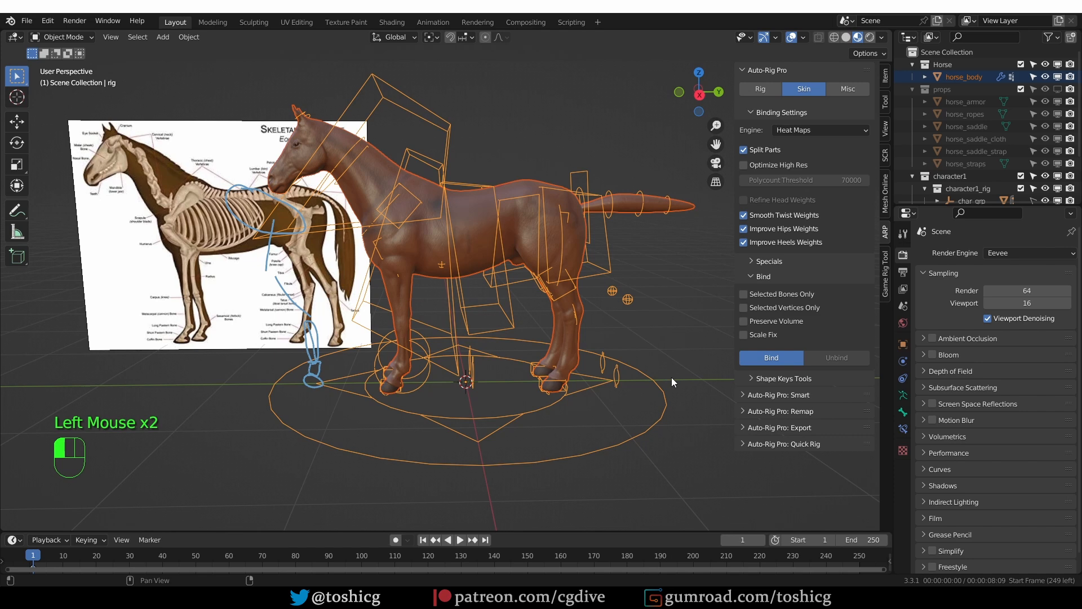
- In Pose Mode, move the left front foot's IK control forward and up to bend the front leg
middle_drag(671, 383, 408, 340)
scroll(435, 362, up, 2)
scroll(405, 397, down, 1)
scroll(424, 354, down, 1)
scroll(404, 340, up, 2)
key(Tab)
click(393, 388)
key(g)
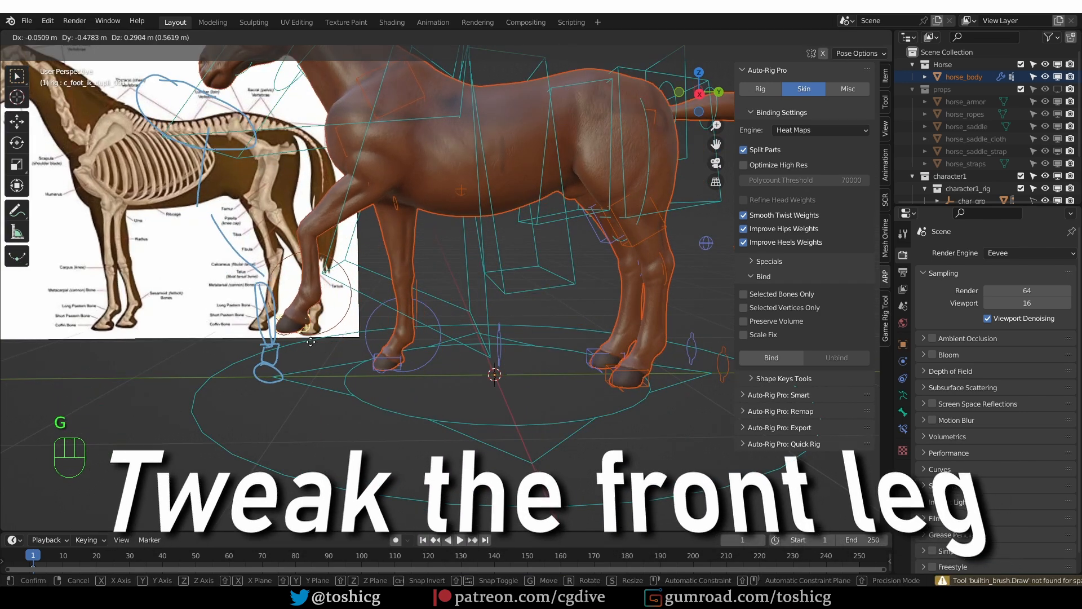
click(358, 355)
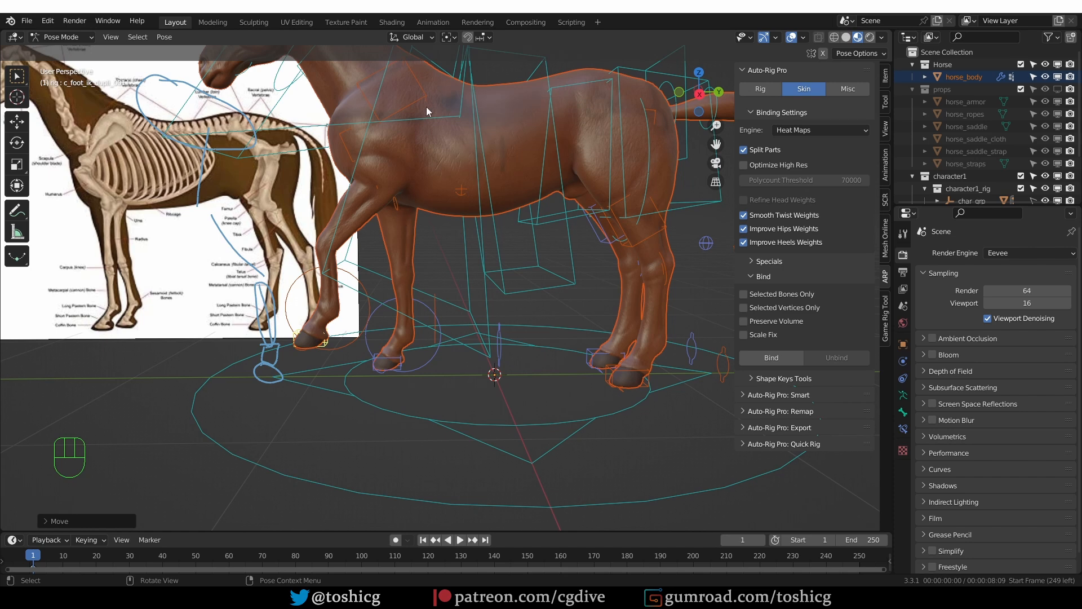
- Set 3 Bones IK to 0.2 for both the left and right front foot IK controls
click(890, 114)
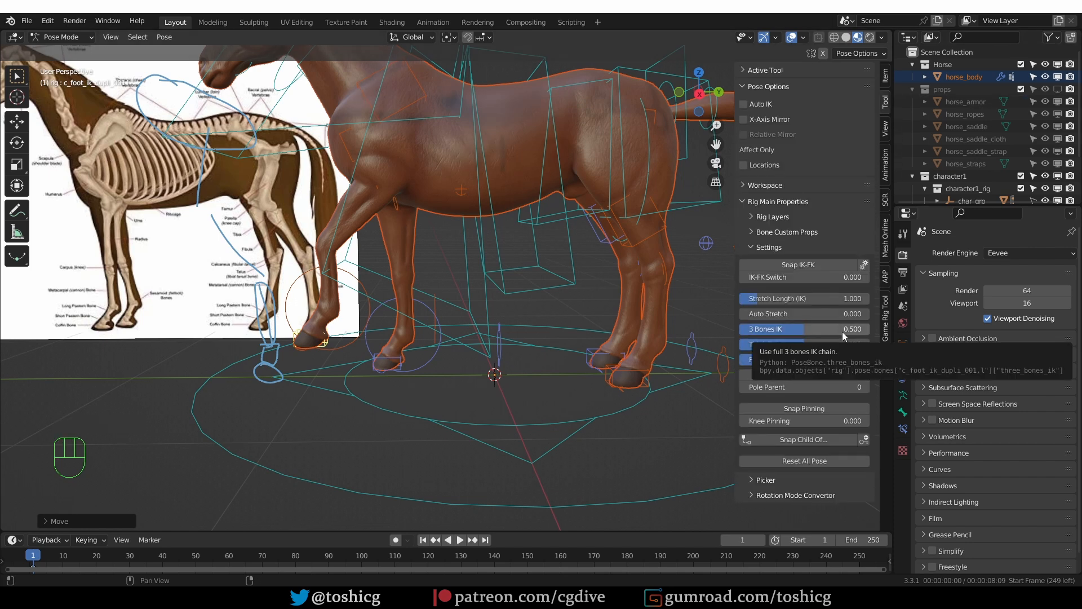
drag(844, 331, 765, 330)
right_click(811, 330)
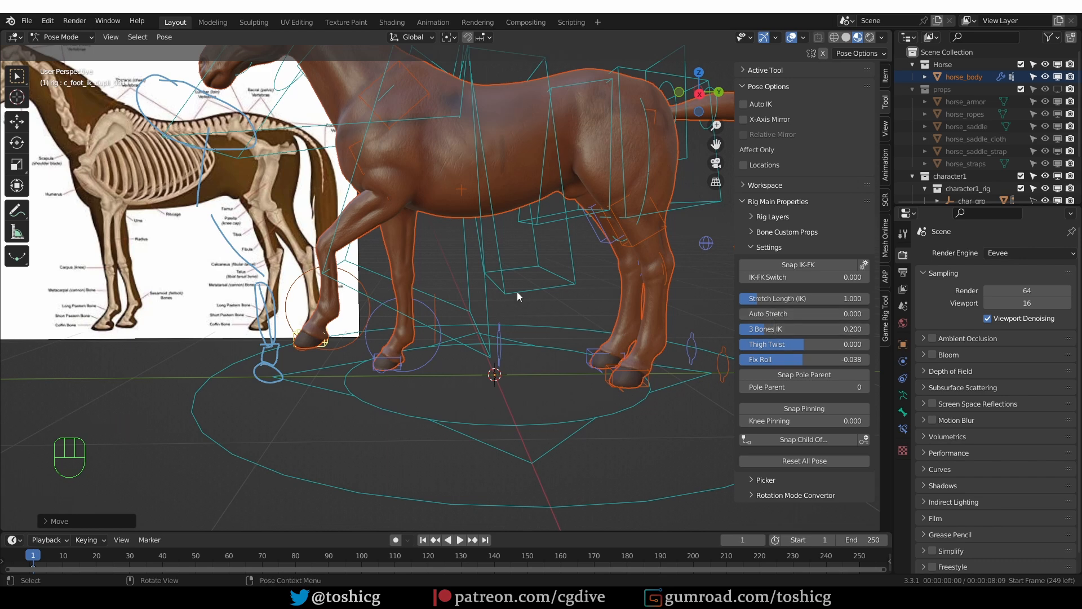
click(401, 361)
click(775, 328)
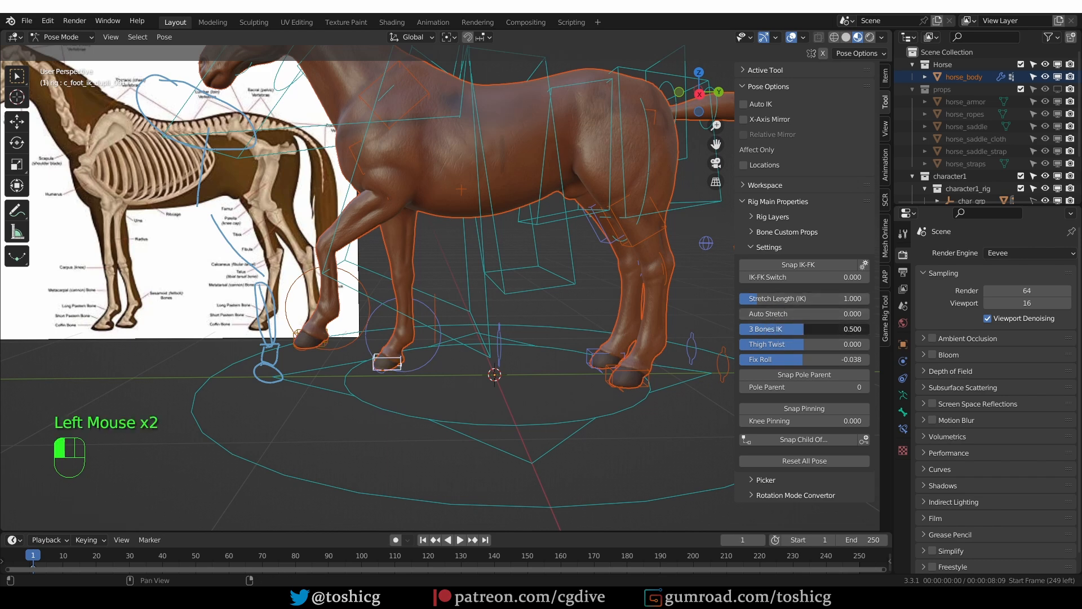
text(.2)
key(Return)
- Try rotating the left front foot's IK control and examine the bent leg
click(299, 342)
click(299, 343)
key(r)
click(299, 343)
click(299, 343)
middle_drag(299, 343, 309, 352)
scroll(310, 346, up, 3)
scroll(310, 346, down, 3)
- Reposition the left front foot's IK control to raise the leg and test how it bends
click(304, 322)
click(304, 323)
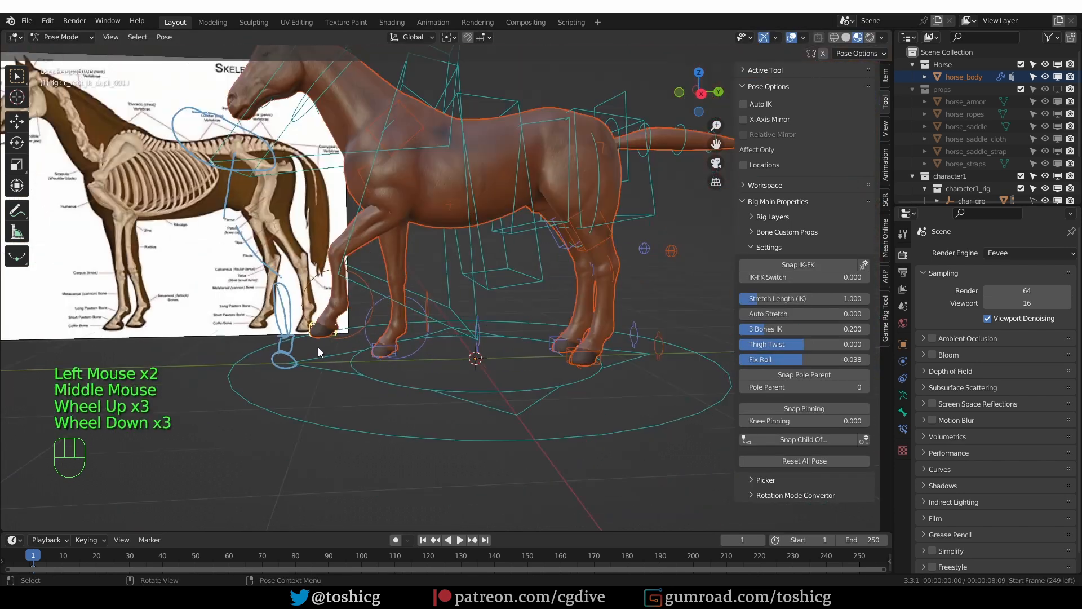
key(g)
right_click(361, 344)
key(g)
right_click(338, 339)
middle_drag(360, 340, 419, 310)
key(g)
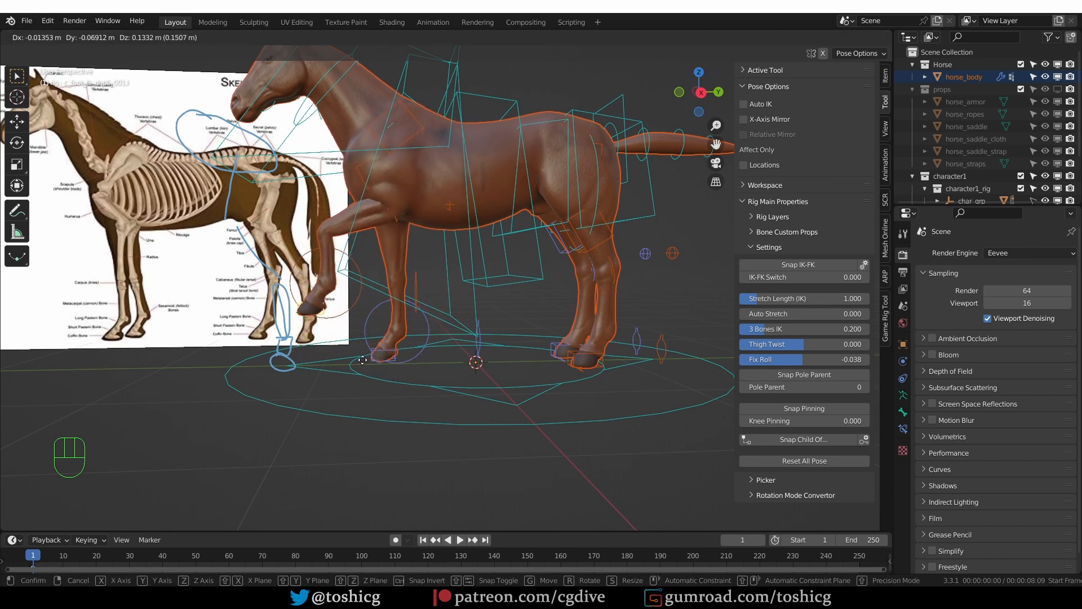
click(369, 325)
key(r)
right_click(380, 317)
- Mark the left front knee with a small annotation and try rotating the foot control to swing the lower leg
key(d)
key(d)
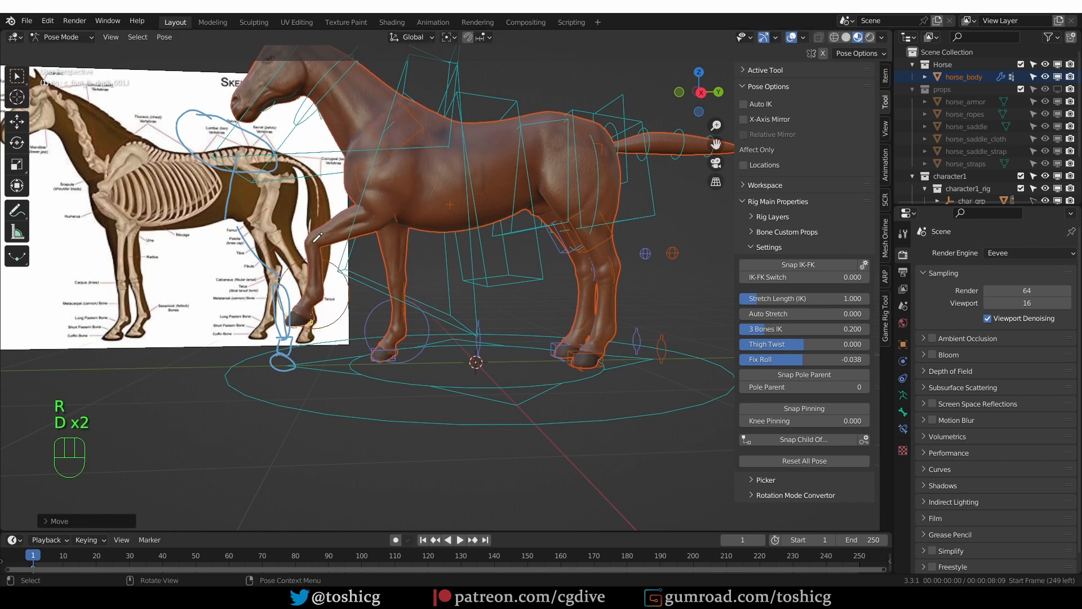
drag(312, 242, 317, 242)
key(r)
key(r)
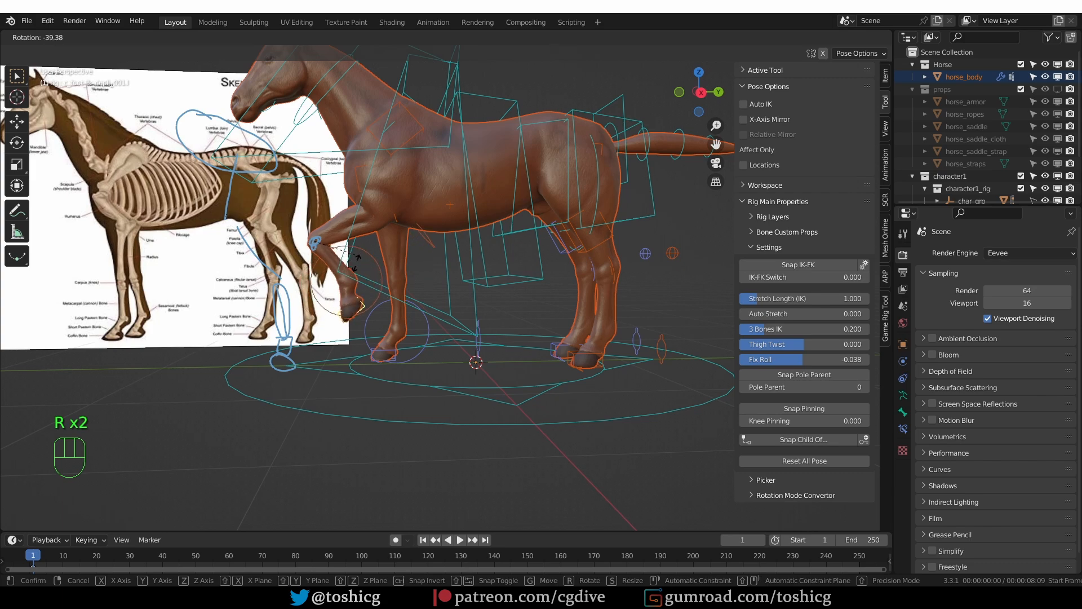
click(342, 299)
- Try rotating the left front toe control to check the hoof's deformation up close
scroll(291, 333, up, 3)
middle_drag(291, 321, 326, 303)
click(309, 296)
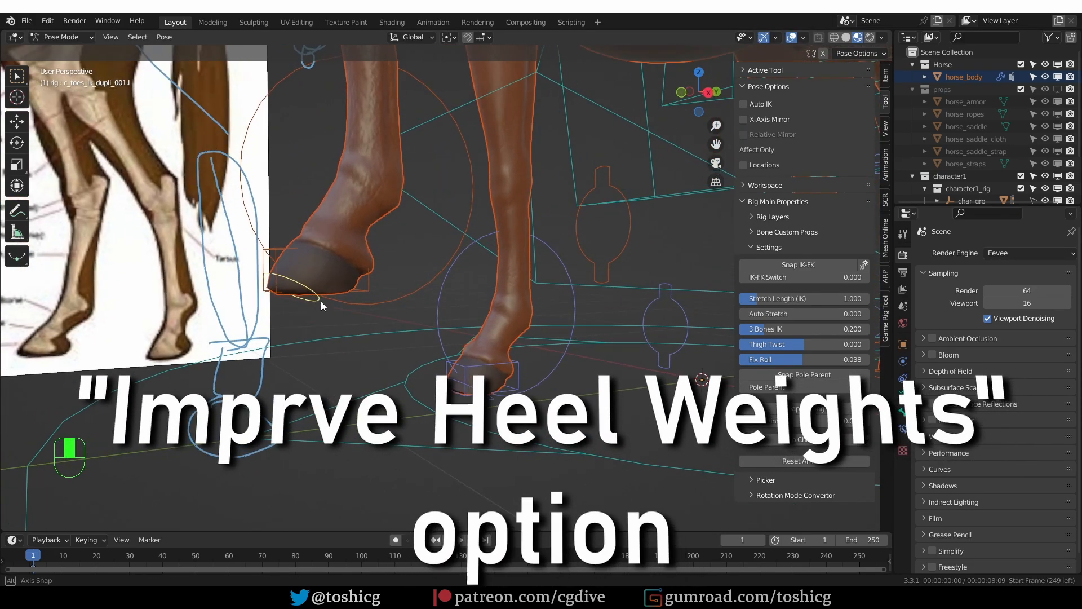
middle_drag(320, 300, 365, 361)
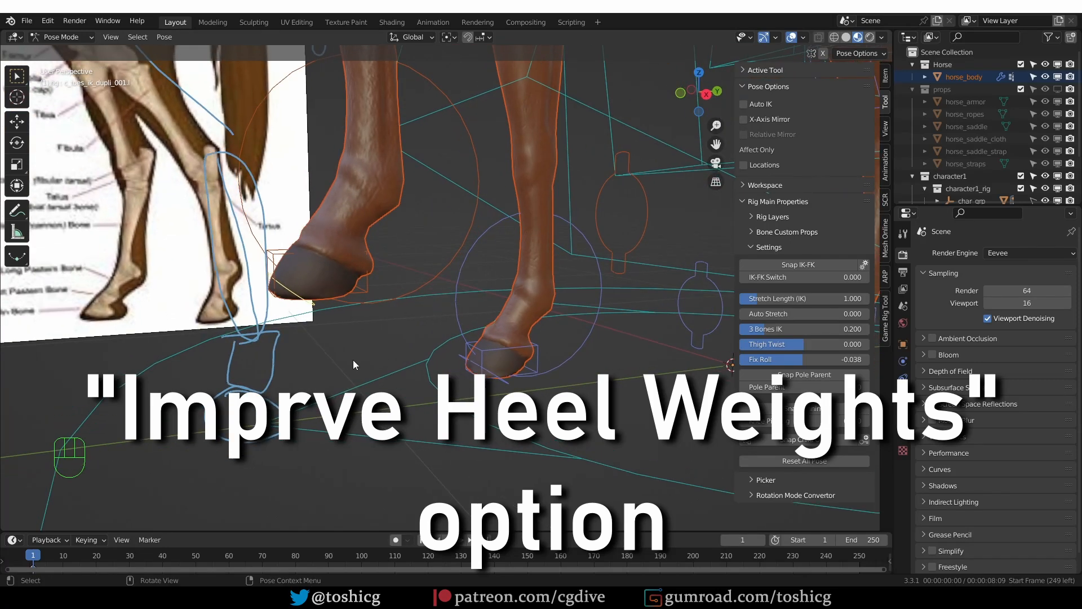
key(r)
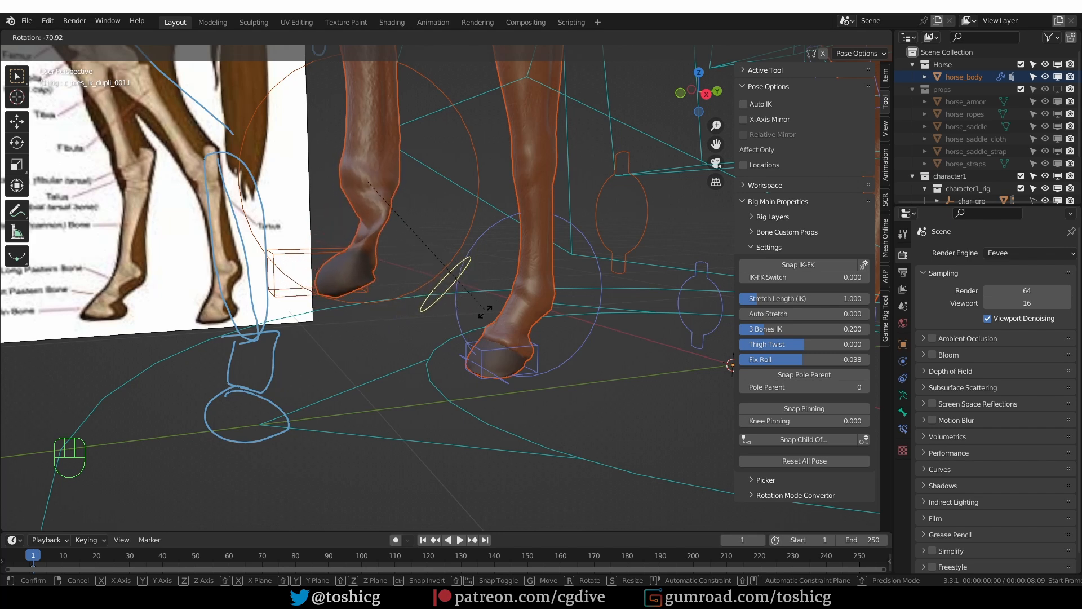
click(467, 336)
- Select the horse body and the rig in Object Mode and rebind them with Improve Heels Weights turned off
scroll(496, 320, down, 2)
middle_drag(496, 320, 617, 307)
key(Tab)
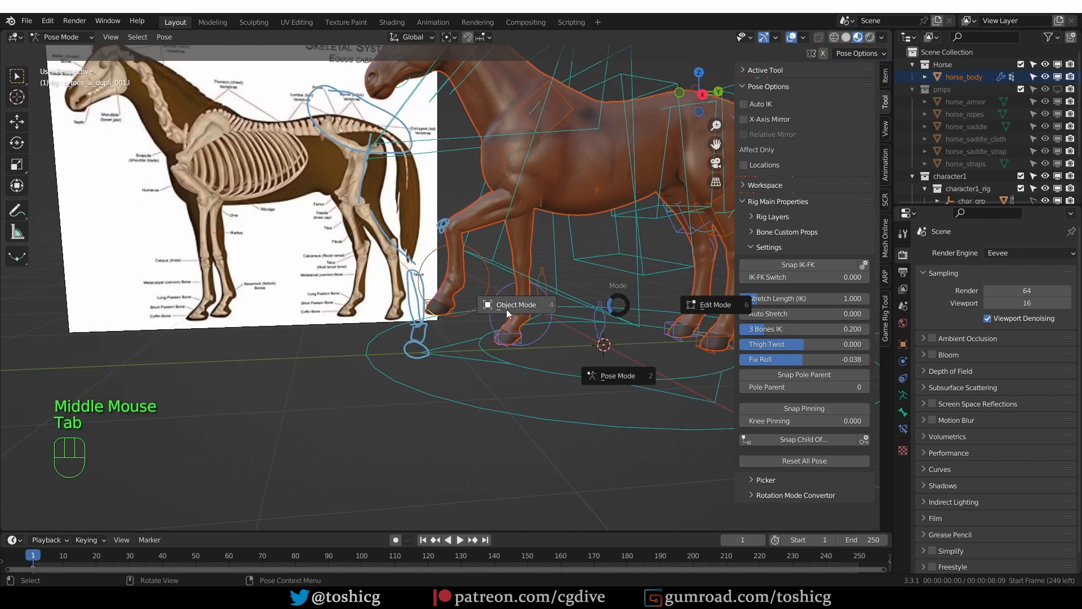
click(593, 188)
shift+middle_drag(593, 173, 596, 274)
shift+click(609, 137)
click(883, 237)
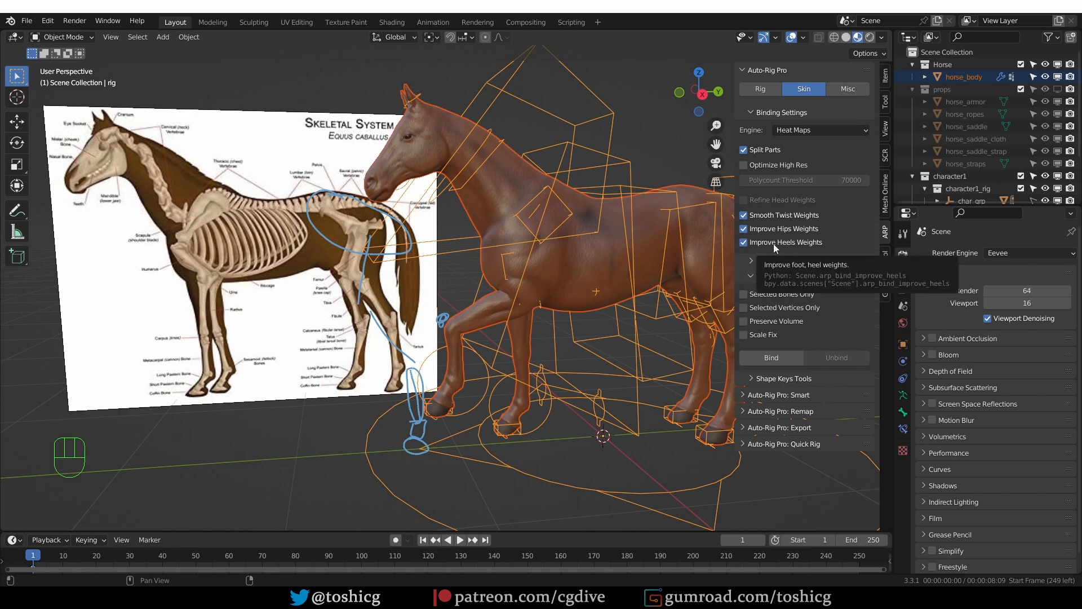
shift+middle_drag(651, 381, 604, 347)
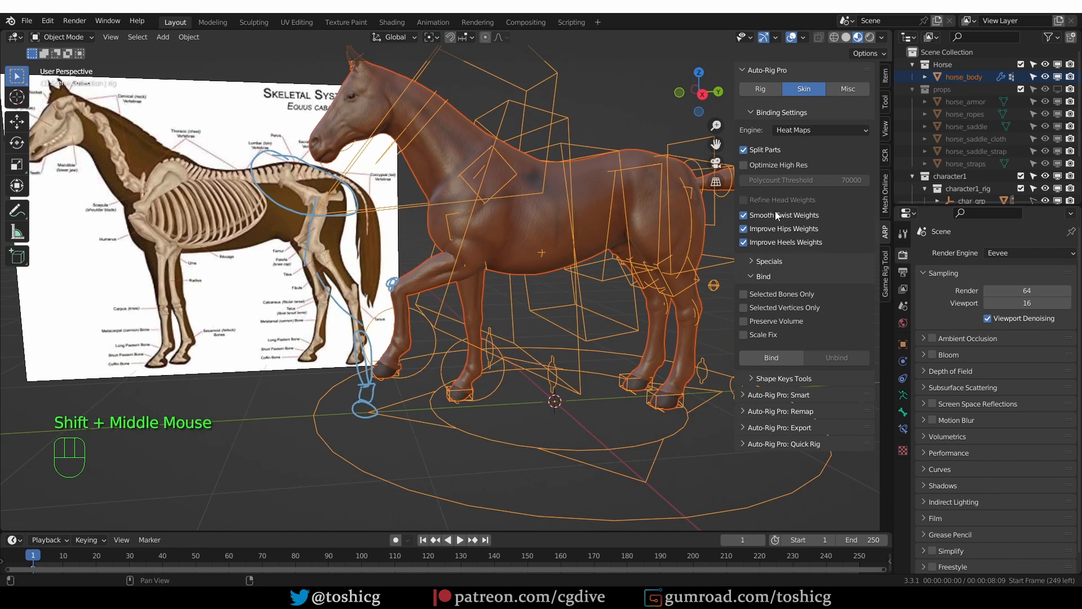
triple_click(744, 249)
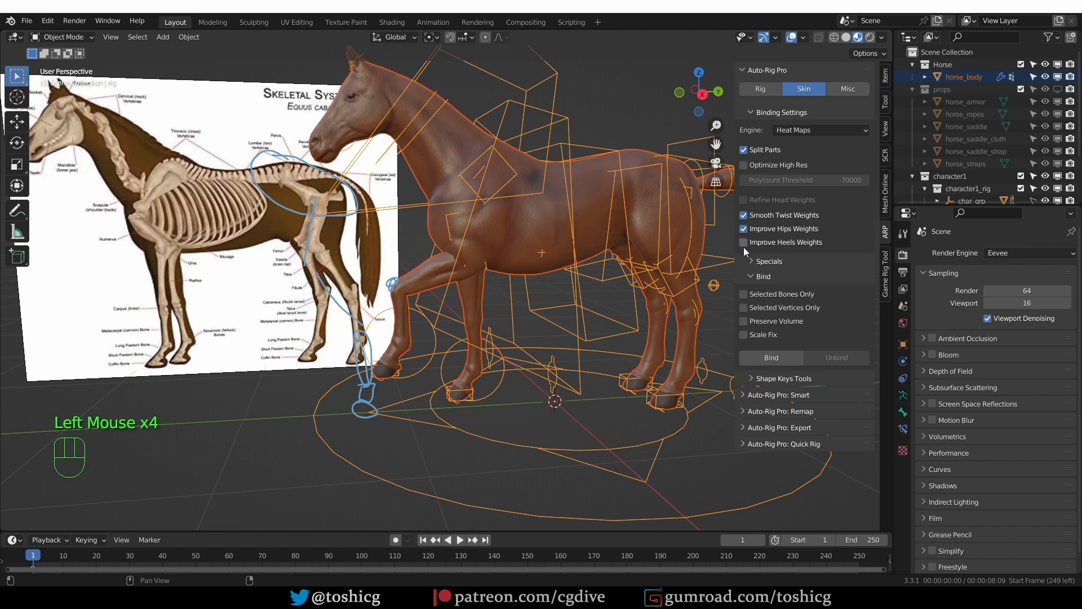
click(774, 357)
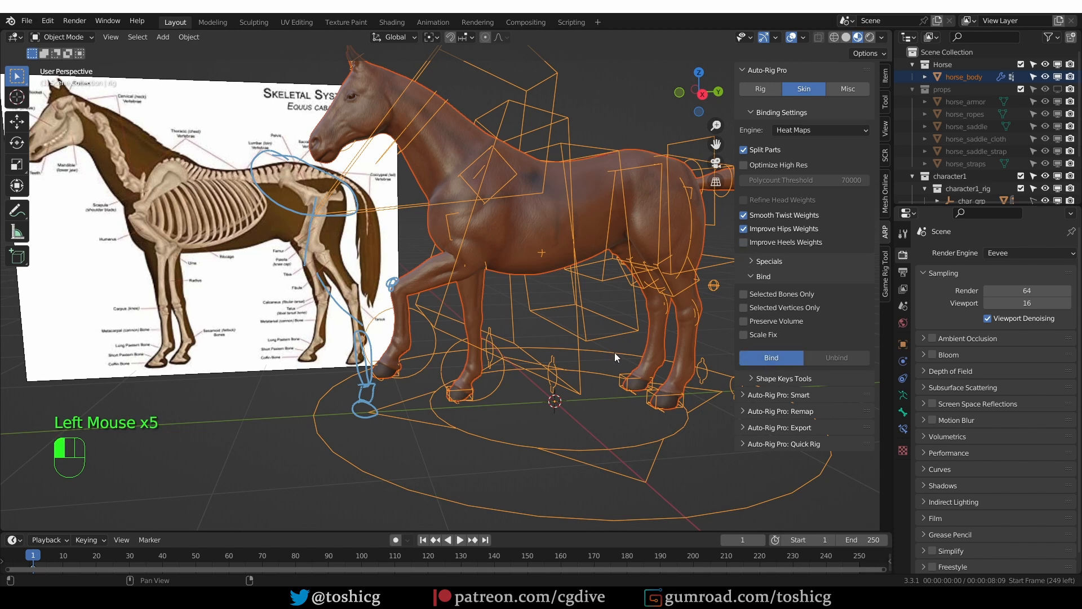
- In Pose Mode, test the new hoof weights by rotating the left front toe control, and cancel the rotation
middle_drag(614, 353, 569, 361)
scroll(372, 391, up, 1)
middle_drag(384, 392, 394, 338)
scroll(369, 387, up, 1)
key(Tab)
scroll(370, 366, up, 2)
click(378, 355)
key(r)
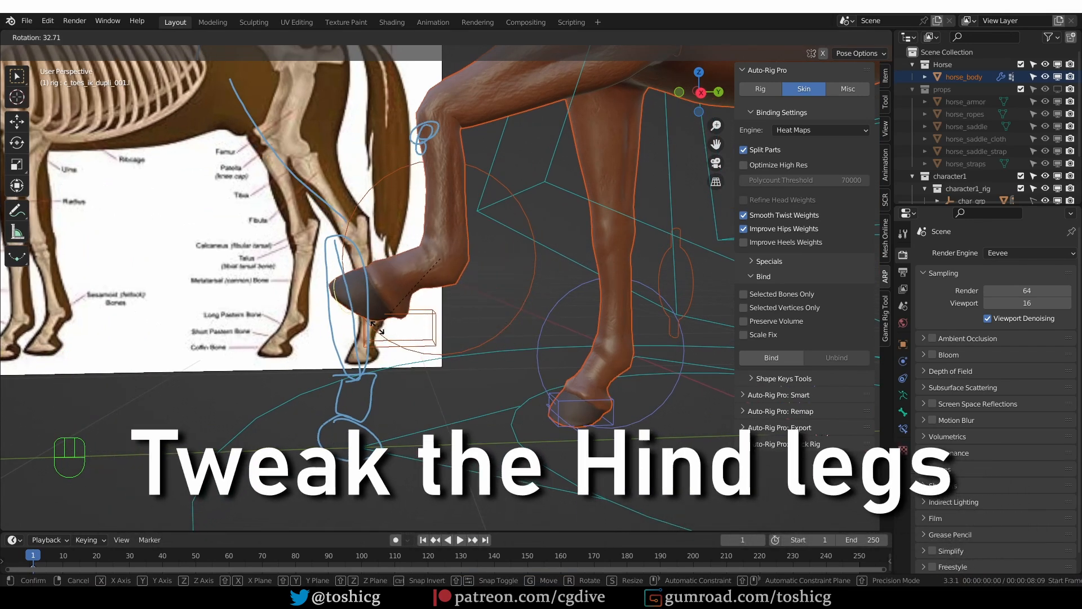
right_click(526, 352)
- Move the left hind foot's IK control forward and up to bend the hind leg
scroll(526, 353, down, 5)
middle_drag(526, 352, 485, 358)
shift+middle_drag(485, 357, 439, 363)
click(539, 378)
middle_drag(540, 379, 643, 354)
key(g)
right_click(586, 380)
key(g)
click(608, 368)
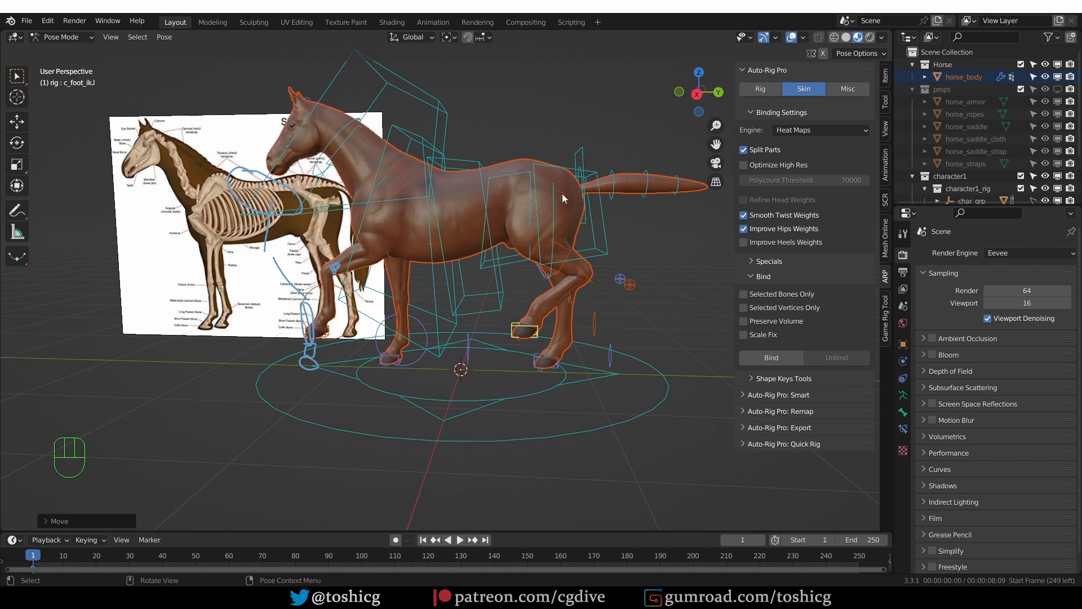
- Draw annotation lines along the left hind thigh and along the lower leg below the hock
drag(567, 185, 516, 245)
drag(585, 272, 533, 317)
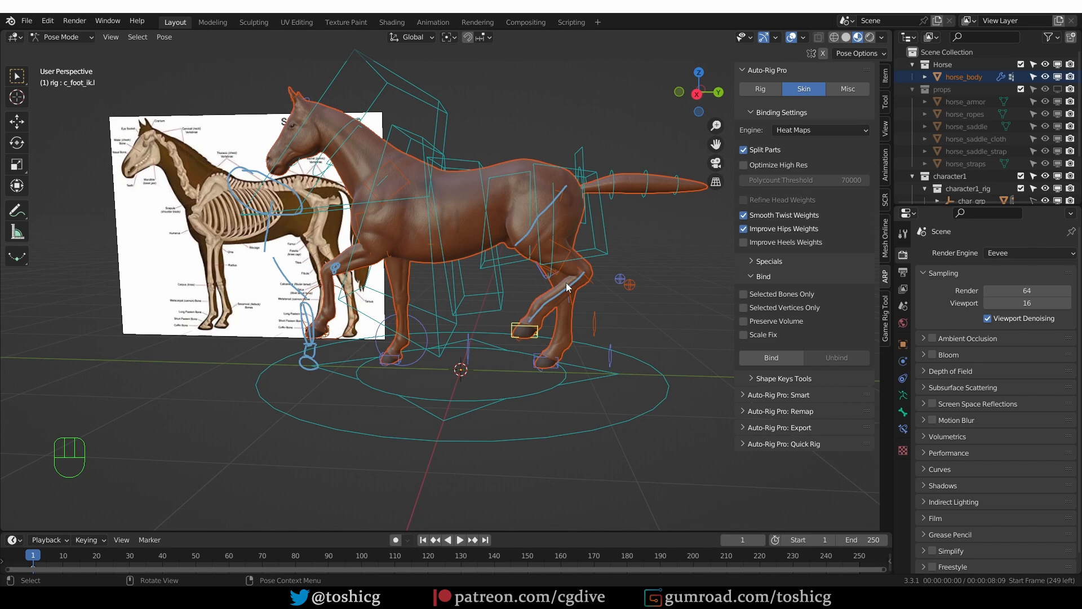
- Set 3 Bones IK to 0.75 on the IK controls of both the left and right hind feet
click(878, 112)
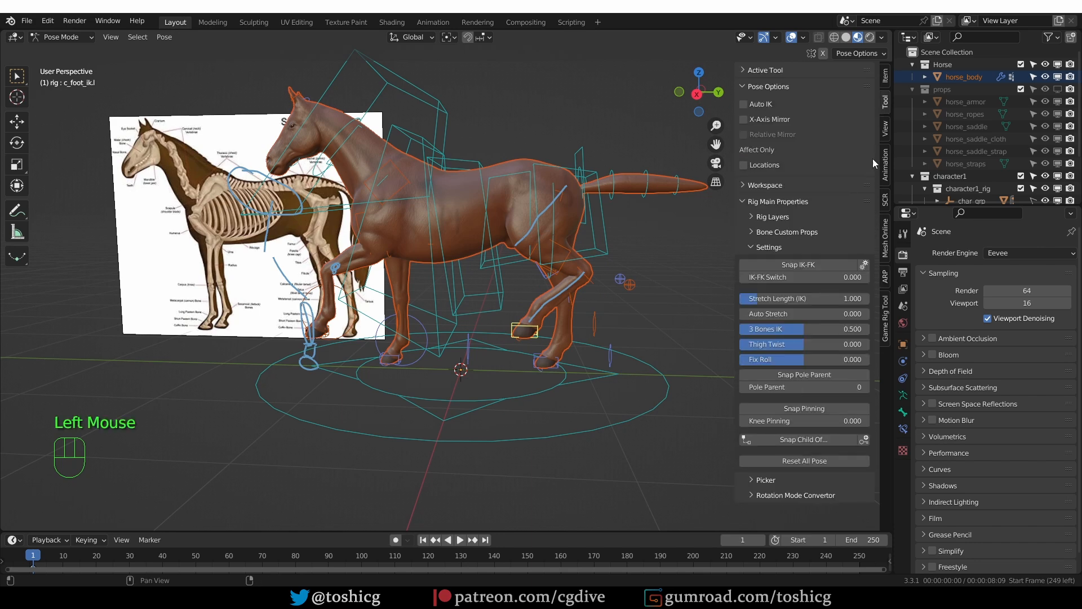
drag(803, 328, 848, 329)
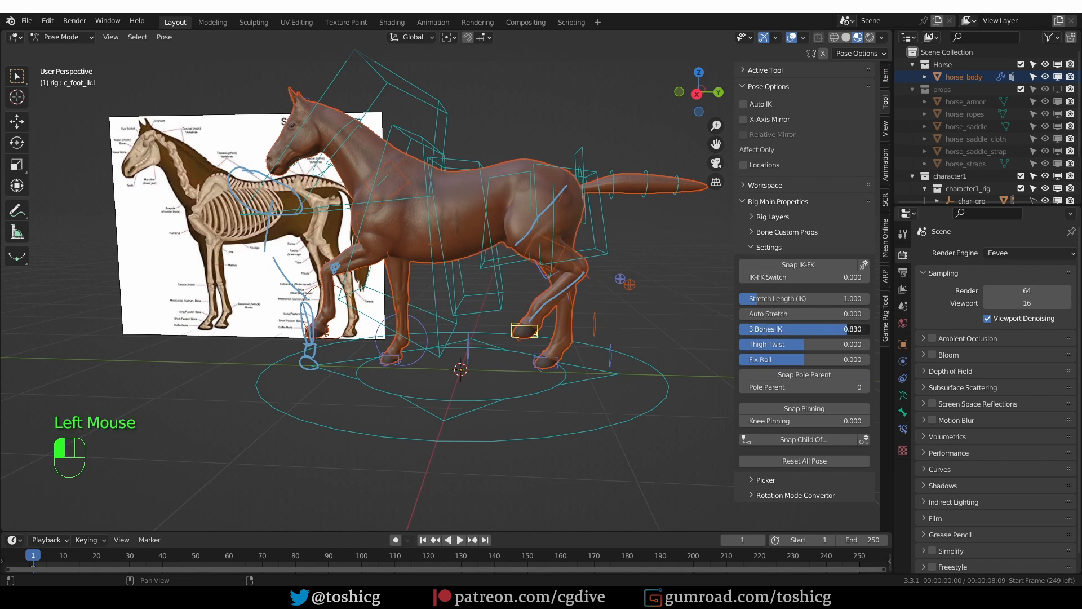
double_click(841, 329)
key(BackSpace)
text(.5)
key(Return)
click(546, 362)
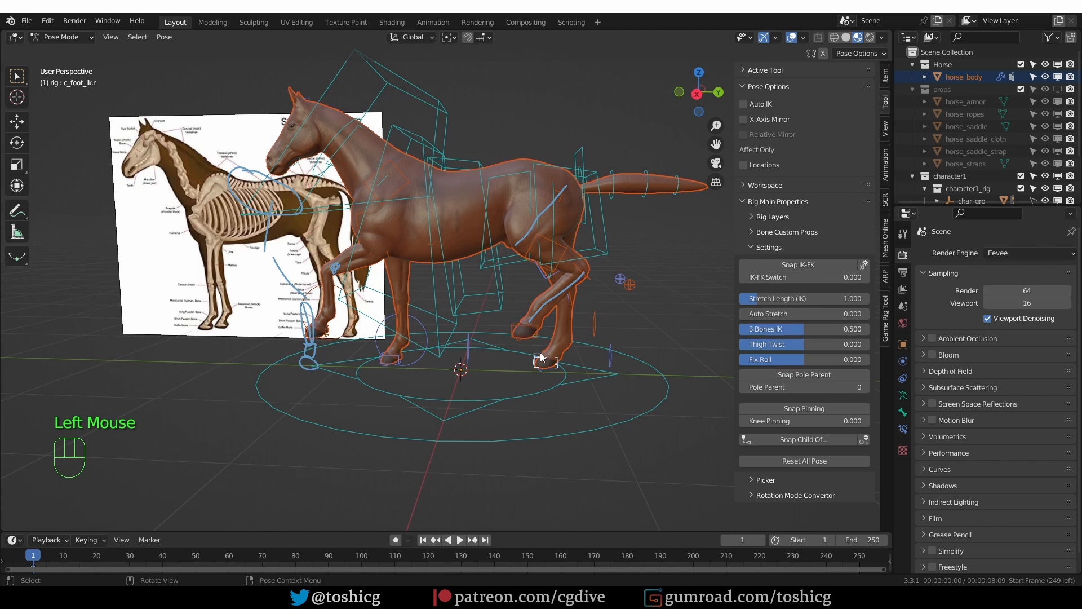
double_click(772, 329)
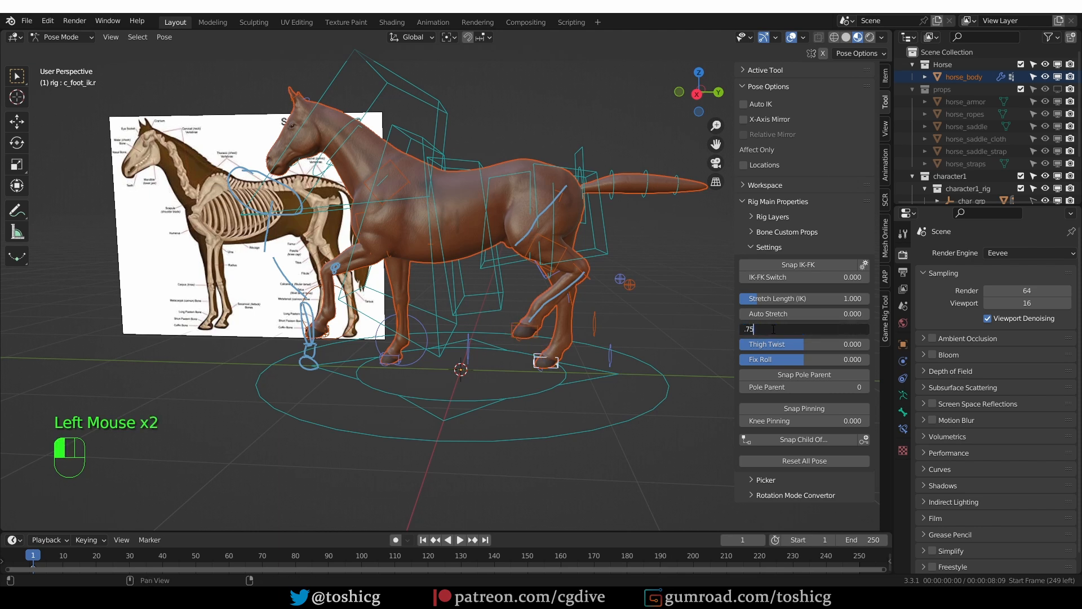
key(Return)
- Test the left hind leg's bend by moving and rotating its foot IK control
click(536, 333)
key(g)
right_click(539, 343)
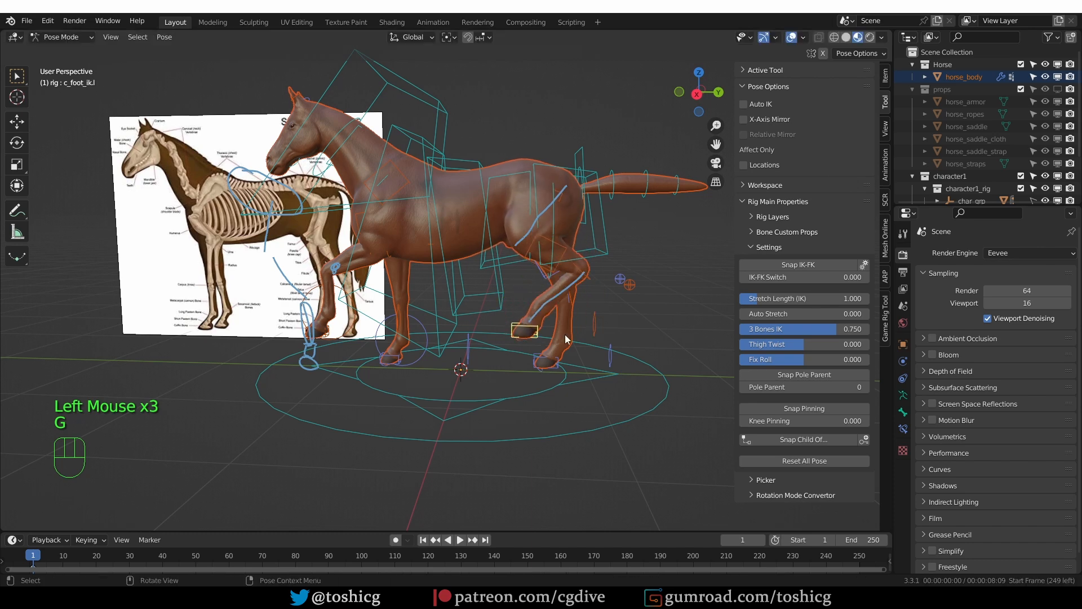
scroll(540, 342, up, 2)
middle_drag(540, 342, 529, 333)
key(g)
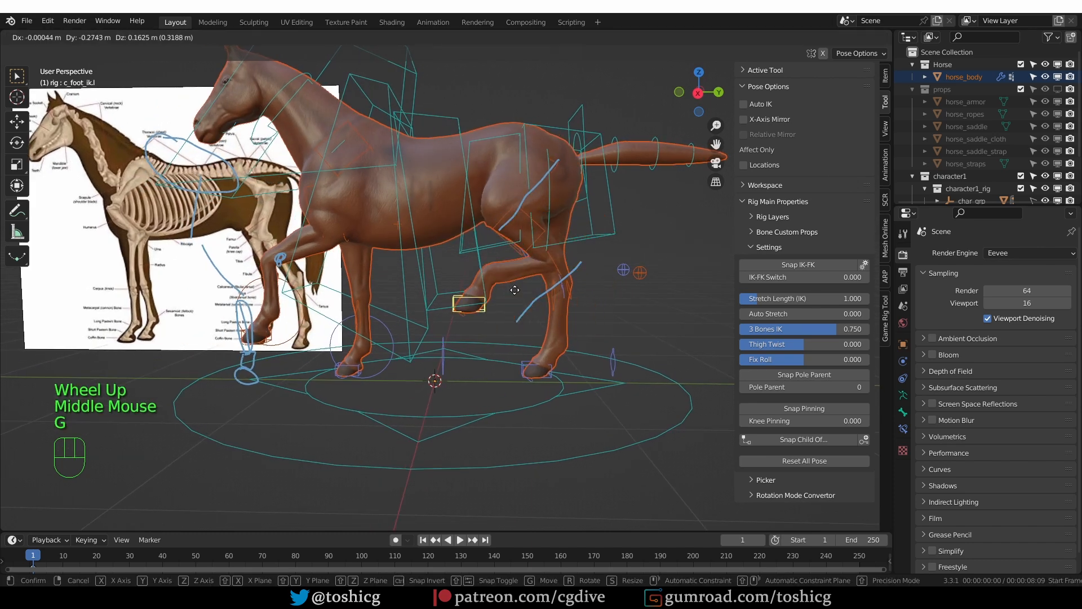
key(r)
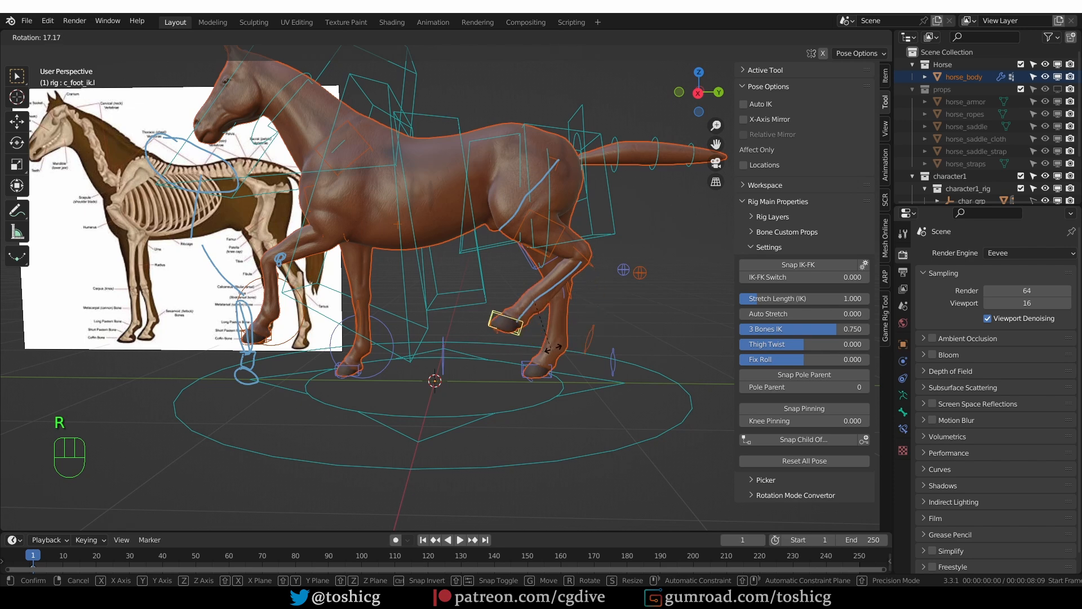
click(552, 347)
- Test the left hind hoof's deformation by rotating its toe IK control up and down
scroll(500, 381, up, 2)
click(514, 276)
middle_drag(515, 278, 536, 279)
key(r)
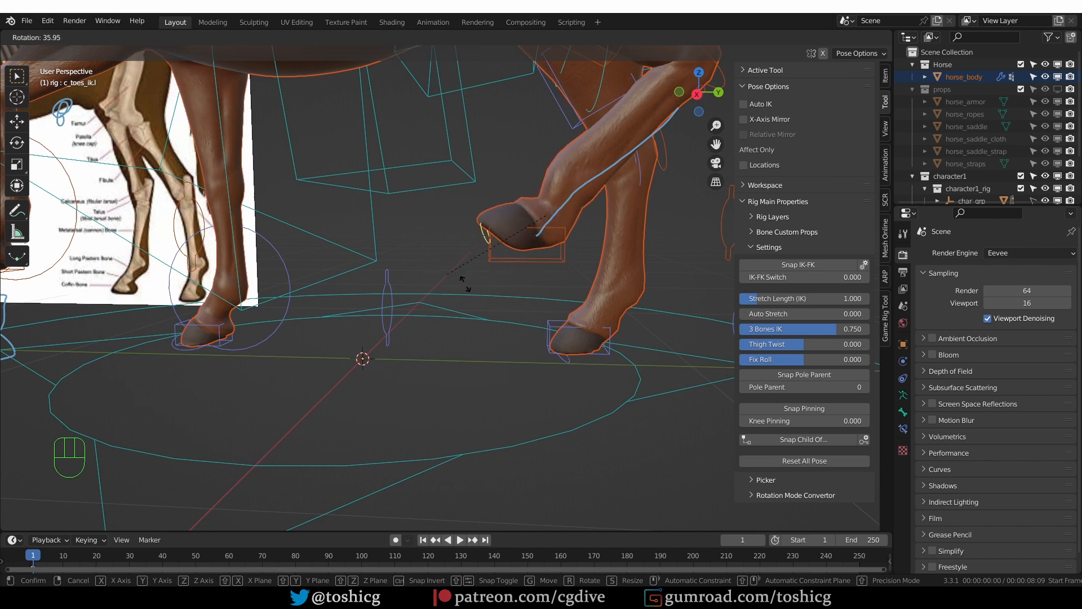
click(537, 248)
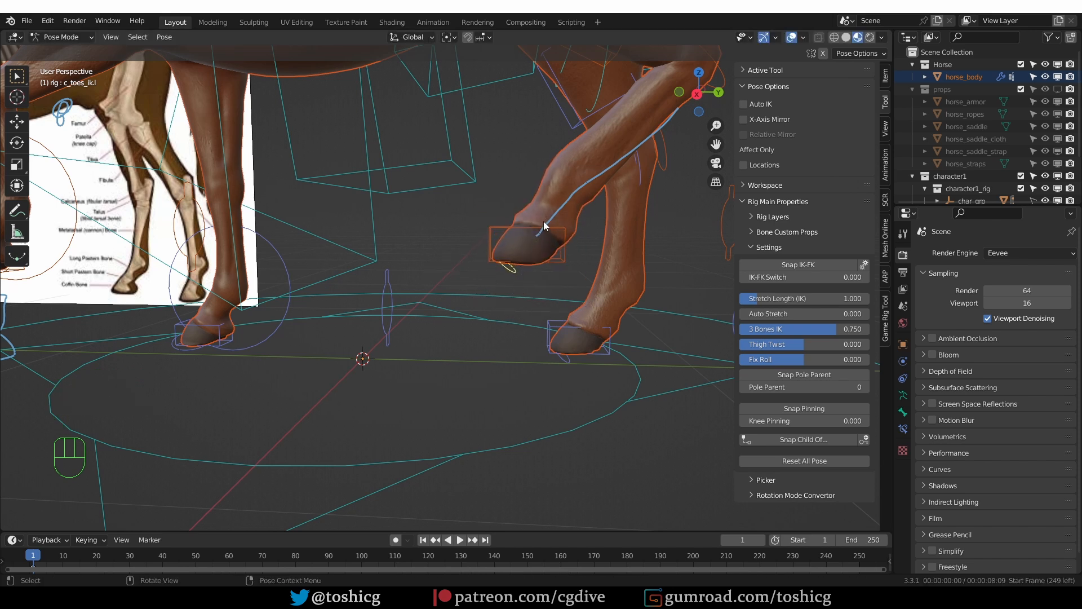
- Draw an annotation stroke around the left hind hoof and undo it
drag(558, 161, 510, 235)
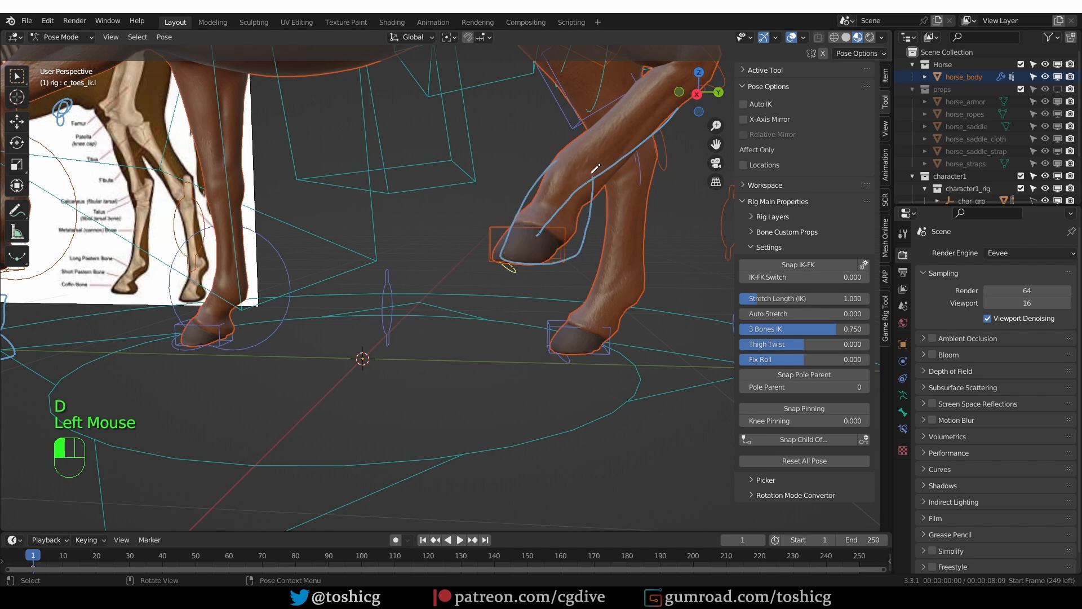
key(d)
key(d)
key(ctrl+z)
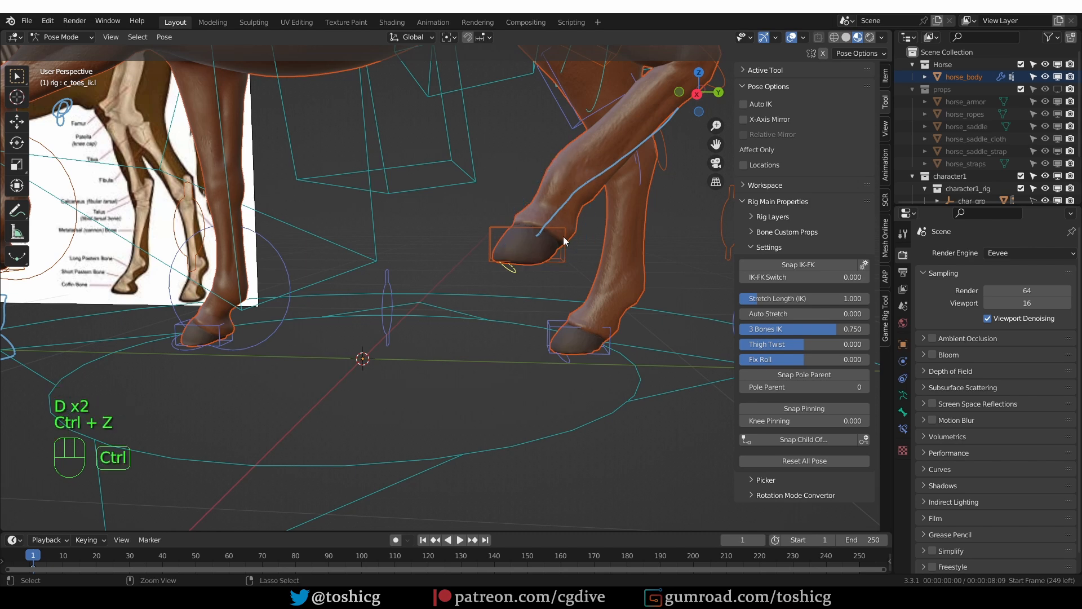
- Test the neck by rotating the neck master control
scroll(565, 241, down, 3)
shift+middle_drag(565, 241, 569, 278)
scroll(567, 278, up, 1)
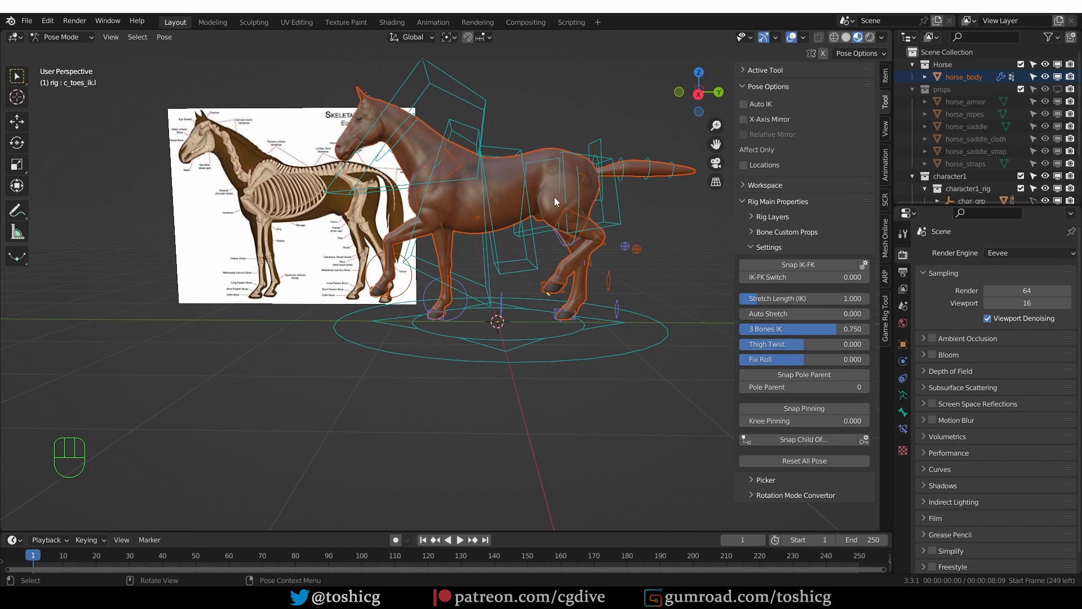
click(519, 155)
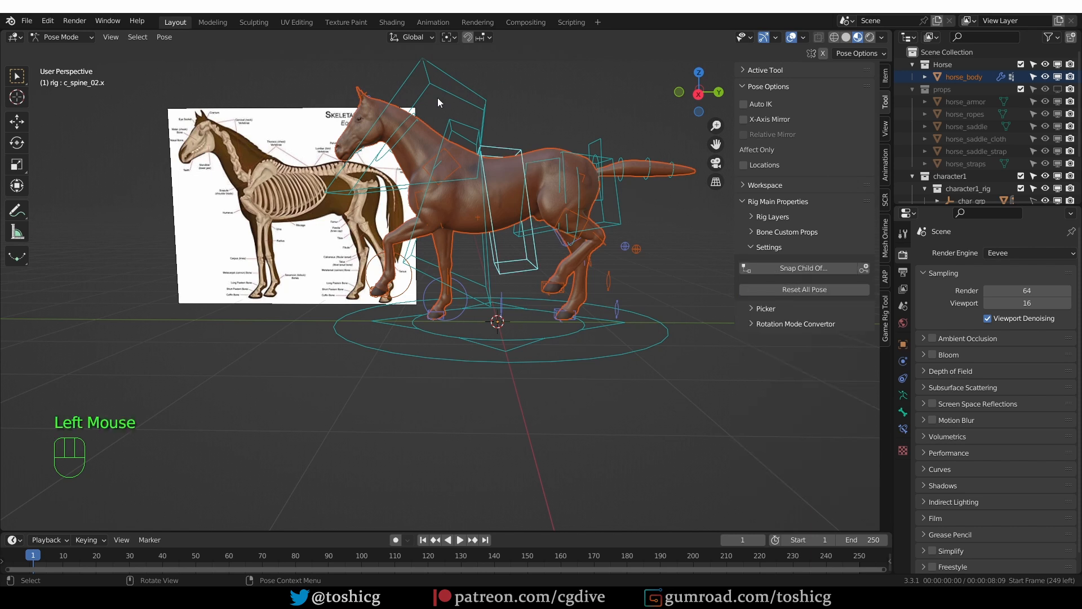
click(411, 130)
key(r)
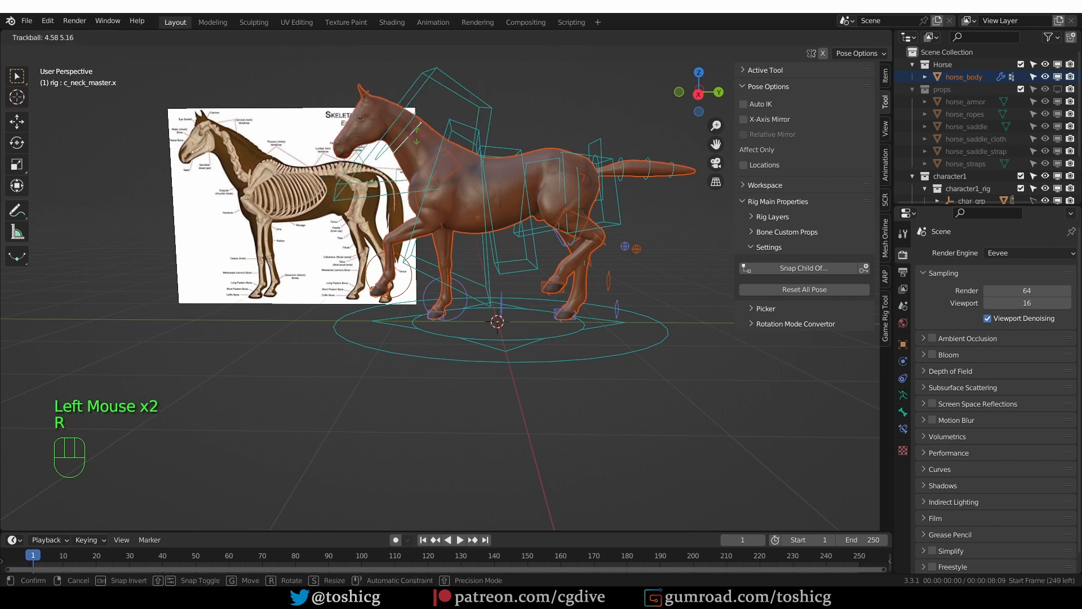
click(473, 122)
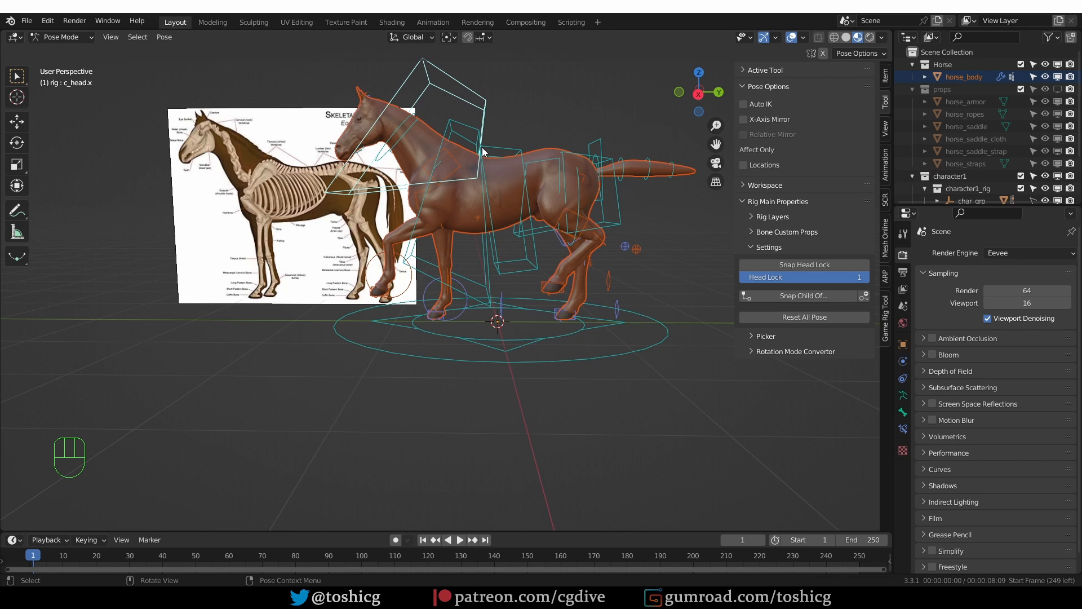
- Select all the rig's bones and clear all their transforms to restore the rest pose
key(KP_3)
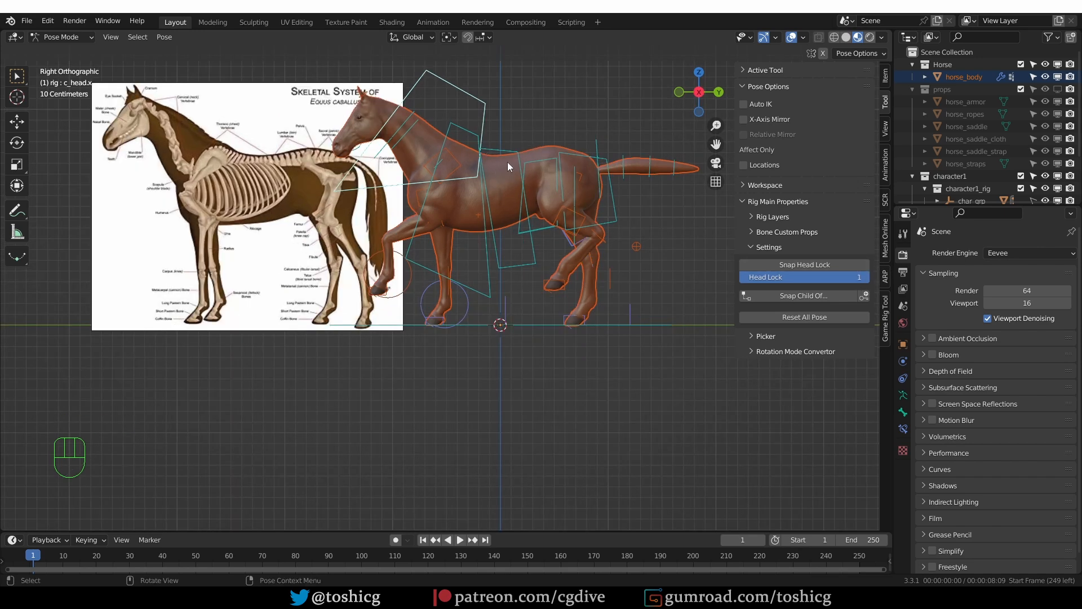
key(a)
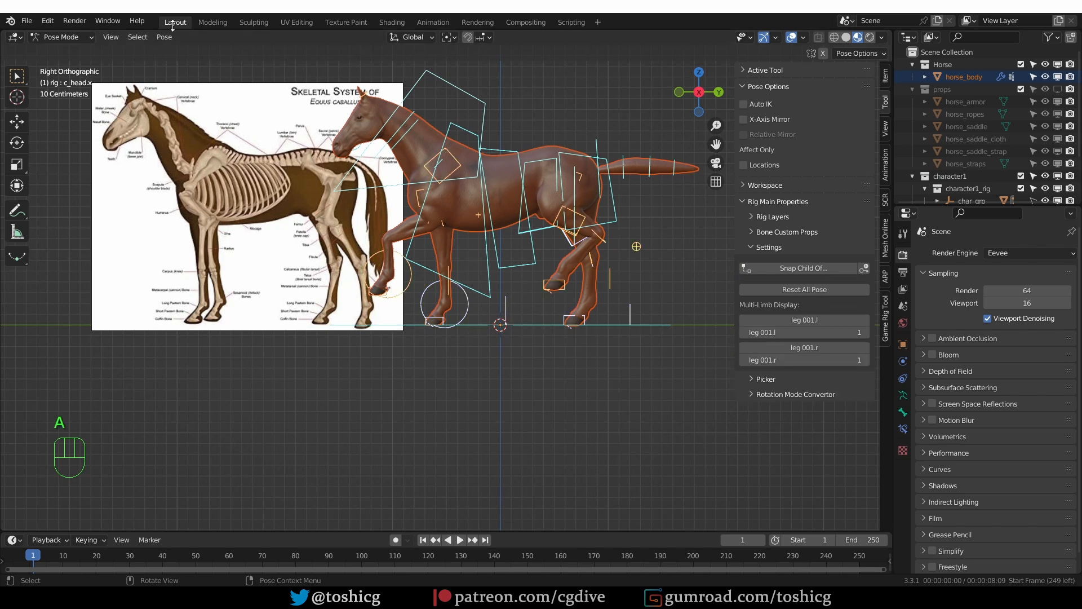
click(164, 37)
mouse_move(176, 67)
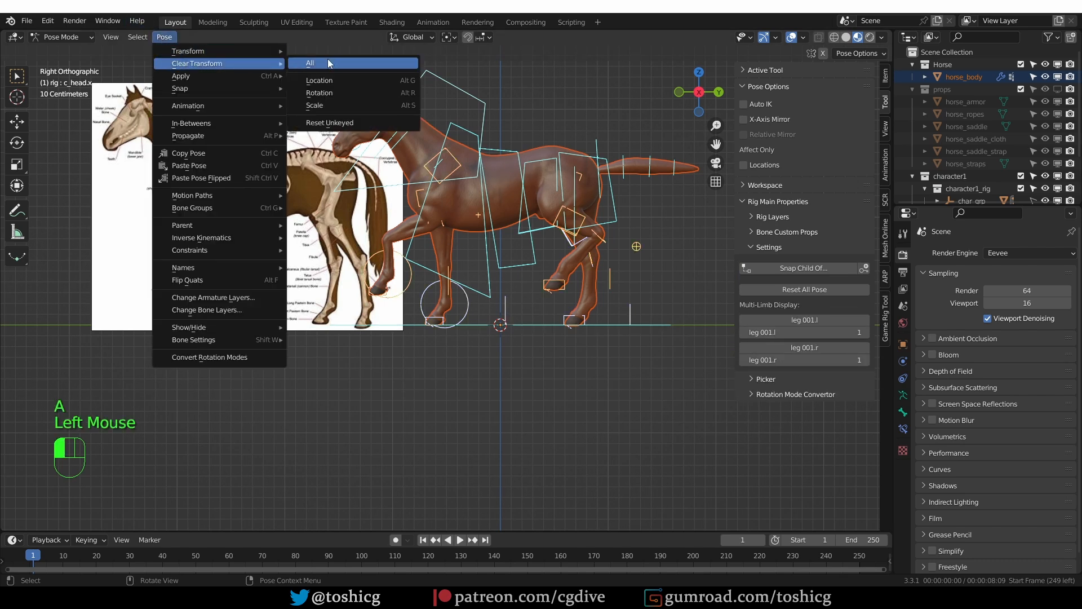
click(310, 63)
- Open the head control's custom shape for editing and turn on X-ray display
click(472, 110)
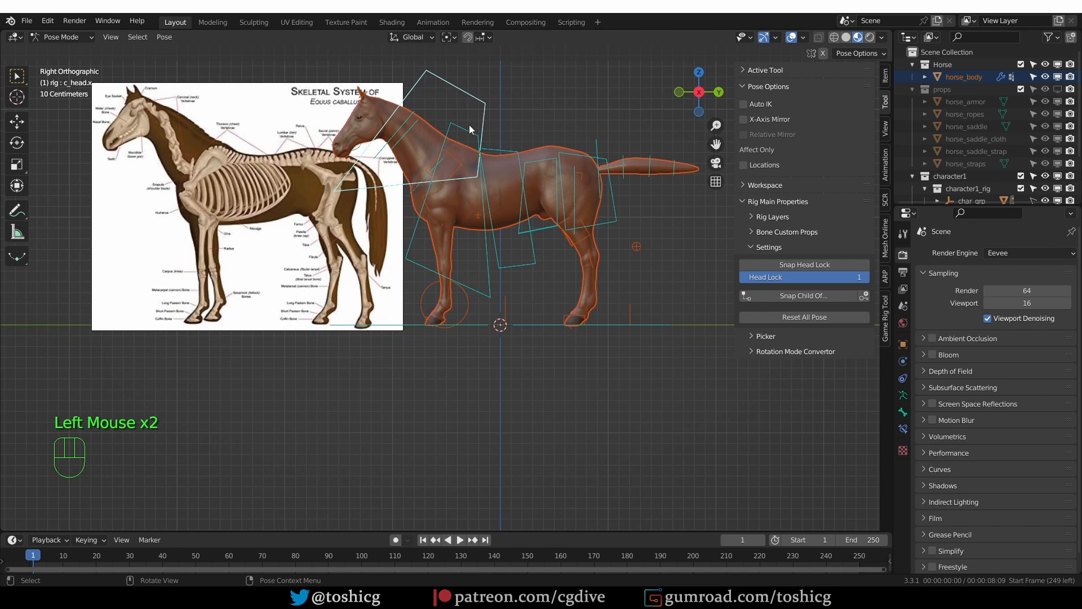
key(r)
key(Escape)
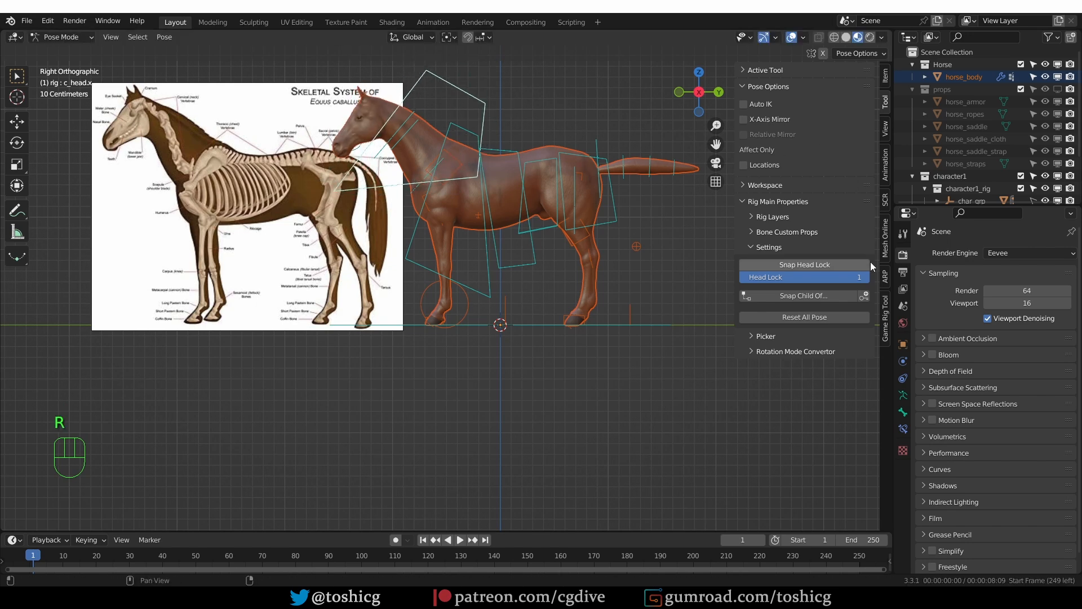
click(885, 278)
click(759, 92)
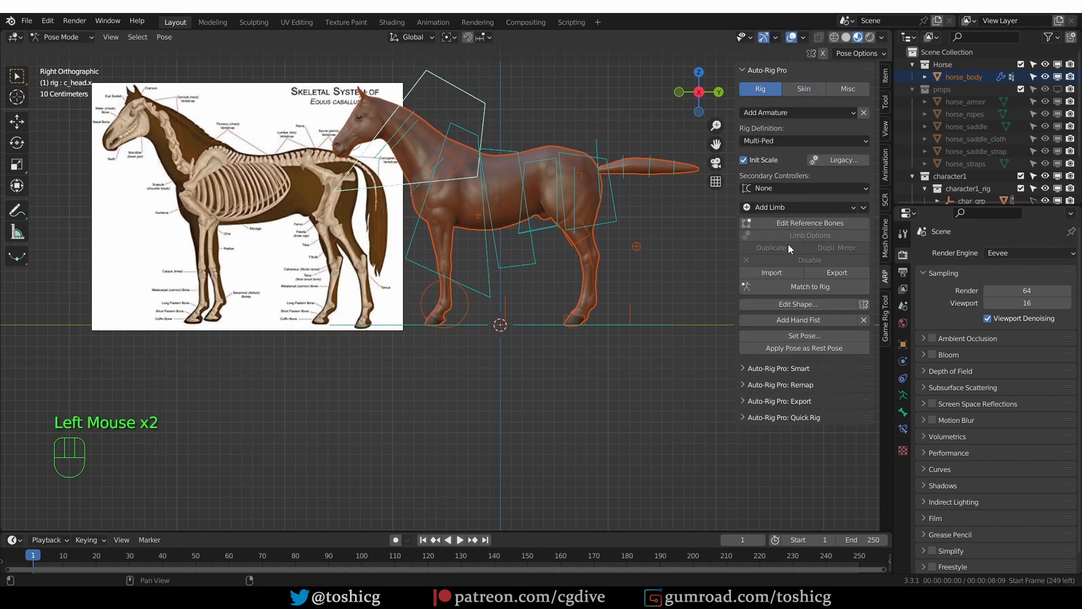
click(794, 307)
shift+middle_drag(311, 176, 358, 247)
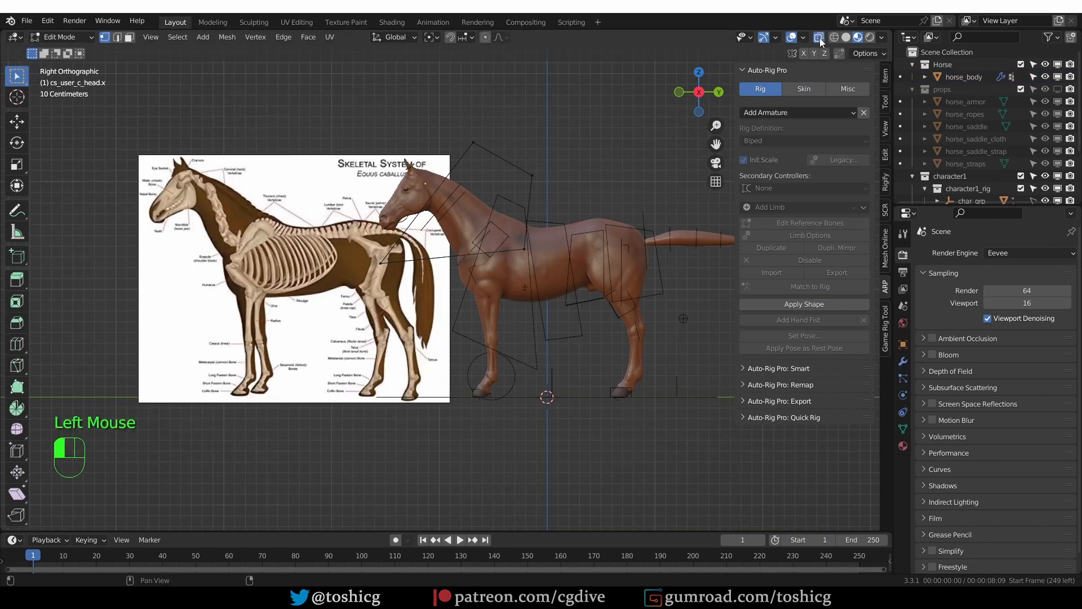
click(819, 37)
- In side view, move the vertices of the head control's shape so they closely outline the horse's head
scroll(394, 280, up, 2)
scroll(393, 280, down, 1)
click(438, 248)
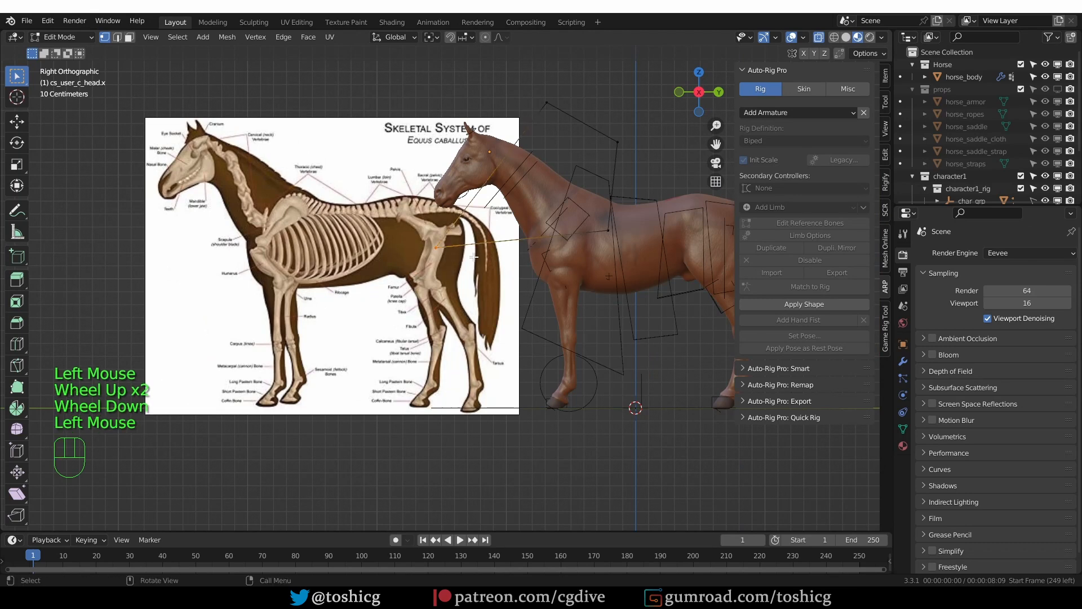
key(g)
click(456, 212)
click(458, 214)
key(g)
click(492, 169)
key(g)
click(539, 186)
key(g)
click(551, 192)
drag(404, 186, 430, 208)
key(g)
click(423, 195)
- Narrow the whole head control shape along the X axis to suit the width of the horse's head
middle_drag(429, 195, 575, 133)
key(a)
key(s)
key(x)
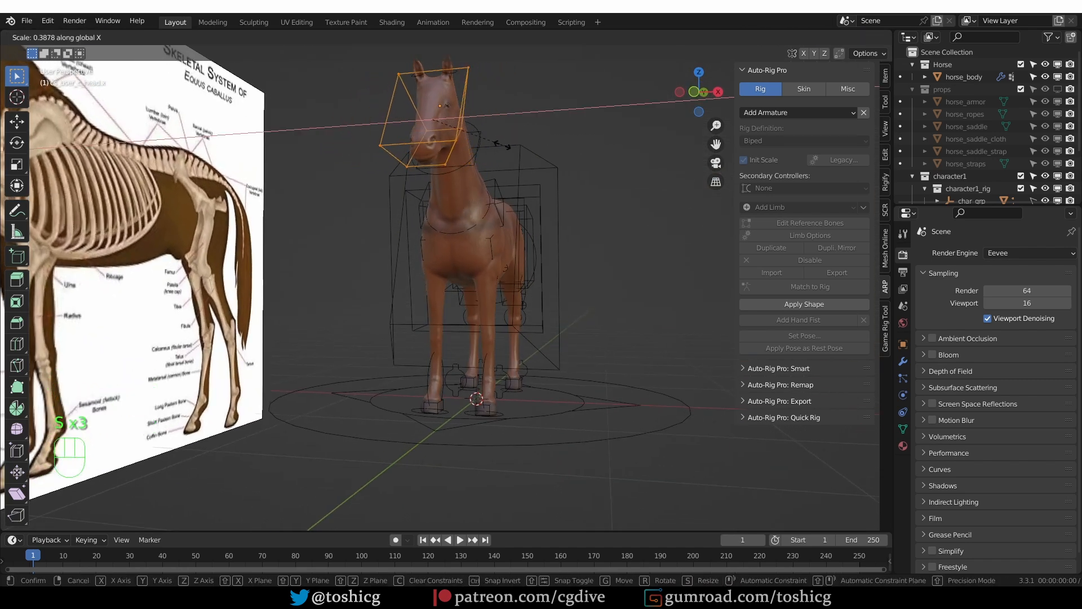
click(490, 140)
- Scale the muzzle and top vertices of the head control's shape along X, and apply the shape
middle_drag(490, 141, 453, 99)
drag(433, 98, 373, 161)
mouse_move(395, 147)
middle_down()
mouse_move(489, 152)
mouse_move(401, 144)
middle_up()
shift+drag(403, 38, 479, 90)
key(s)
key(x)
click(581, 152)
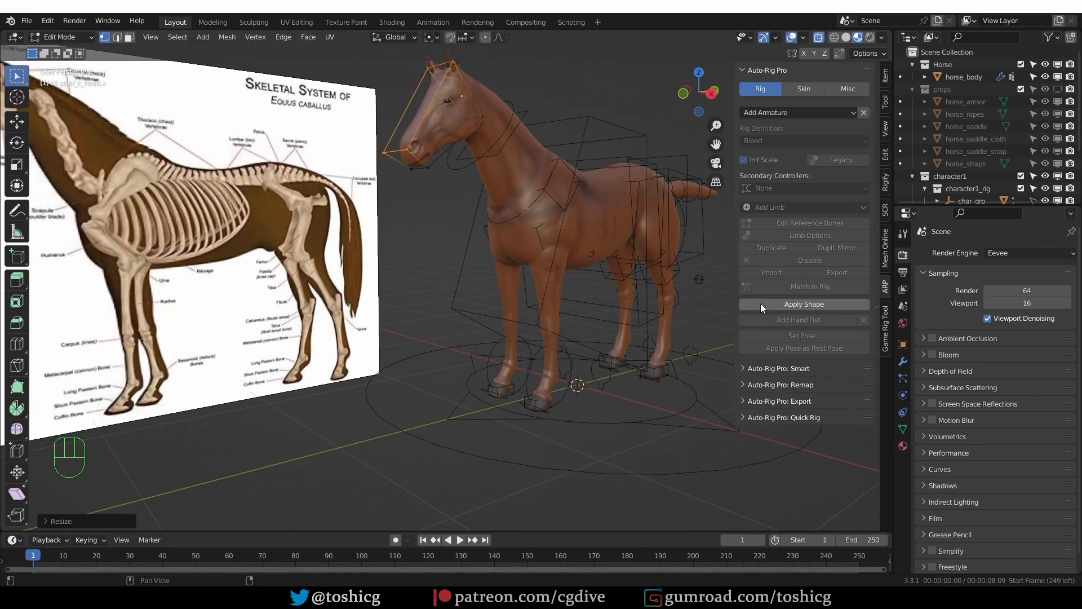
click(797, 303)
- Test the head control by freely rotating it, and cancel the rotation
scroll(609, 310, down, 2)
middle_drag(597, 310, 558, 298)
middle_drag(541, 282, 556, 271)
key(r)
key(r)
right_click(544, 237)
- Edit the head control's shape once more, rescale its upper vertices, and apply it
click(797, 304)
drag(480, 140, 551, 190)
key(s)
click(705, 251)
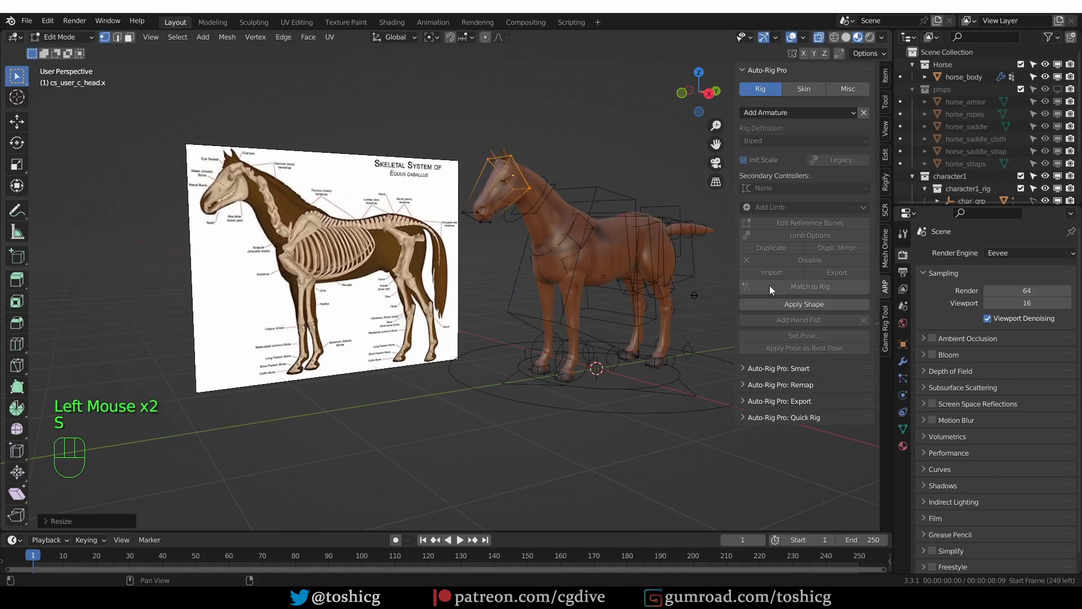
click(797, 304)
- In side view, edit the chest control's custom shape to fit closely around the horse's chest, and apply it
middle_drag(568, 305, 543, 306)
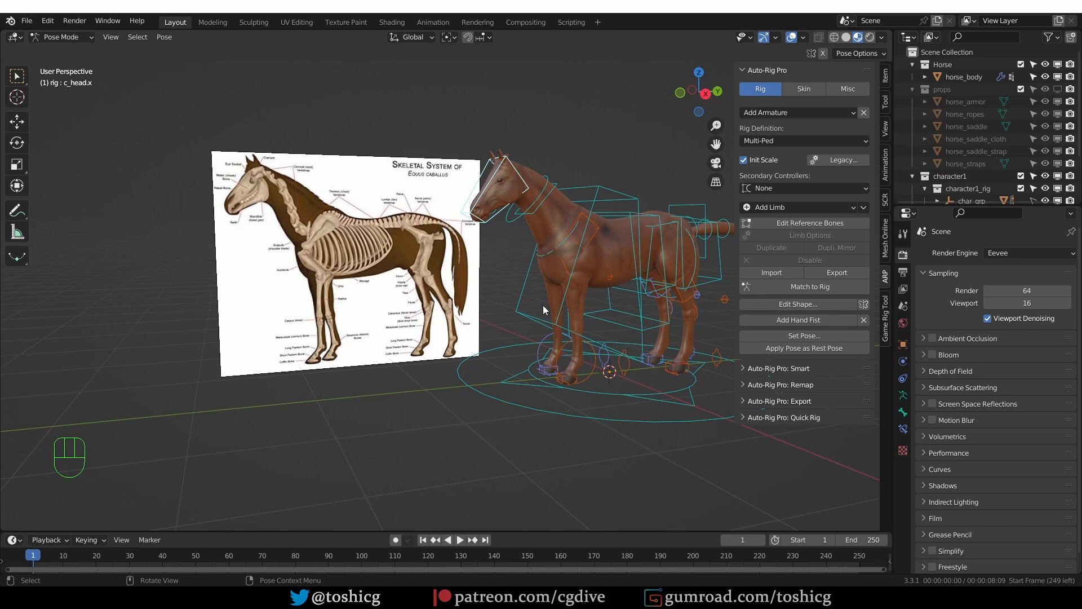
key(KP_3)
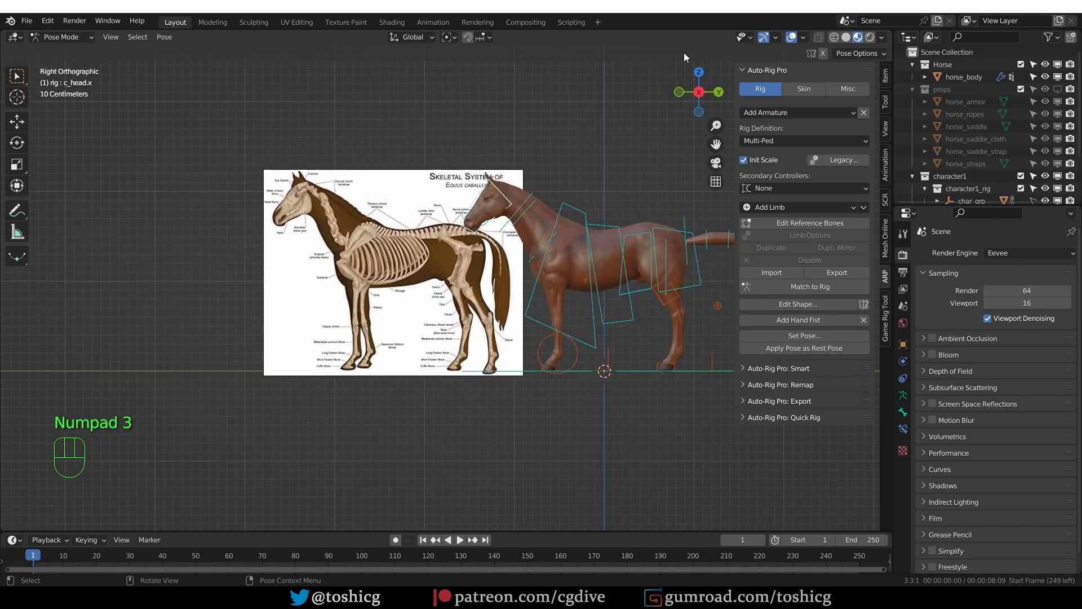
click(810, 223)
scroll(548, 286, up, 3)
click(798, 301)
click(798, 305)
click(509, 336)
key(g)
click(528, 268)
key(g)
click(798, 305)
- Move the corners of the middle spine control's shape to fit the horse's mid-torso, and apply it
click(799, 305)
key(g)
click(715, 362)
key(g)
click(683, 317)
click(608, 315)
key(g)
click(606, 316)
click(805, 305)
- Reshape the c_spine_01 control into an upright box around the horse's rear belly, and apply the shape
shift+middle_drag(676, 315, 617, 328)
click(798, 304)
key(Tab)
key(Tab)
click(798, 305)
click(673, 198)
click(798, 305)
key(Tab)
click(638, 200)
key(g)
click(627, 322)
key(g)
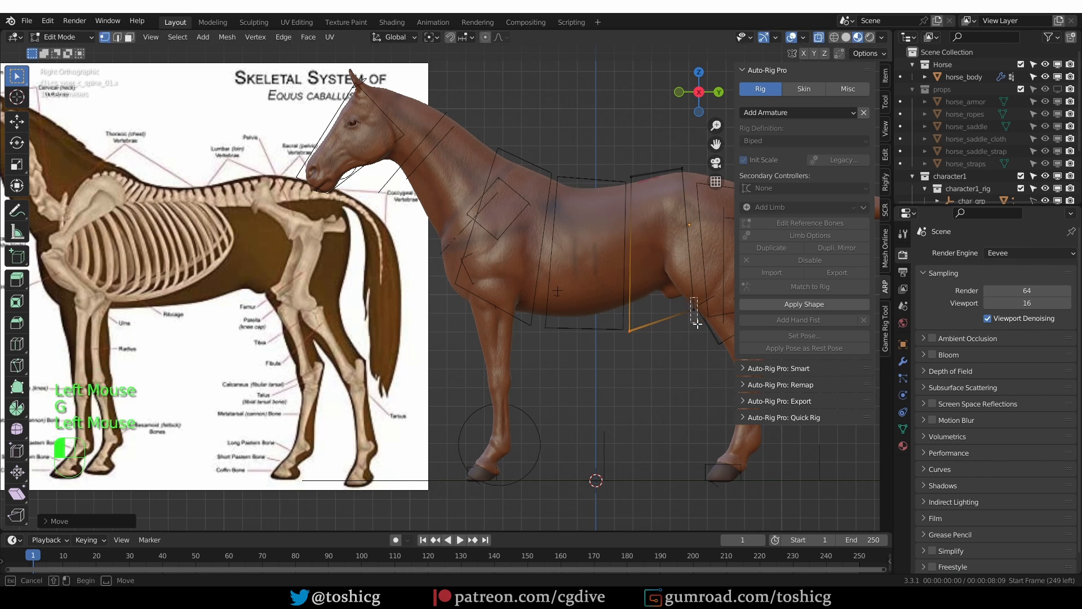
click(694, 310)
key(g)
click(789, 304)
- Edit the pelvis control's custom shape to fit around the horse's hindquarters, and apply it
shift+middle_drag(722, 195, 665, 210)
click(663, 208)
click(789, 305)
shift+middle_drag(636, 339, 555, 340)
click(665, 306)
key(g)
click(629, 299)
click(639, 210)
key(g)
click(615, 203)
click(540, 176)
click(572, 341)
click(804, 304)
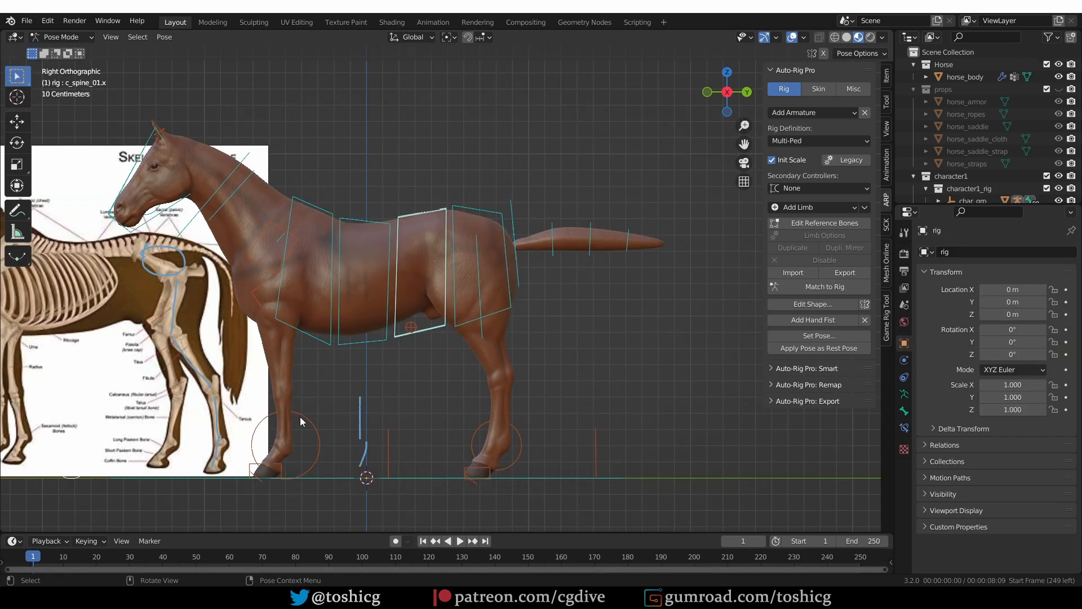
- Show the props collection to inspect the saddle, armor and straps on the horse, and hide it again
click(300, 417)
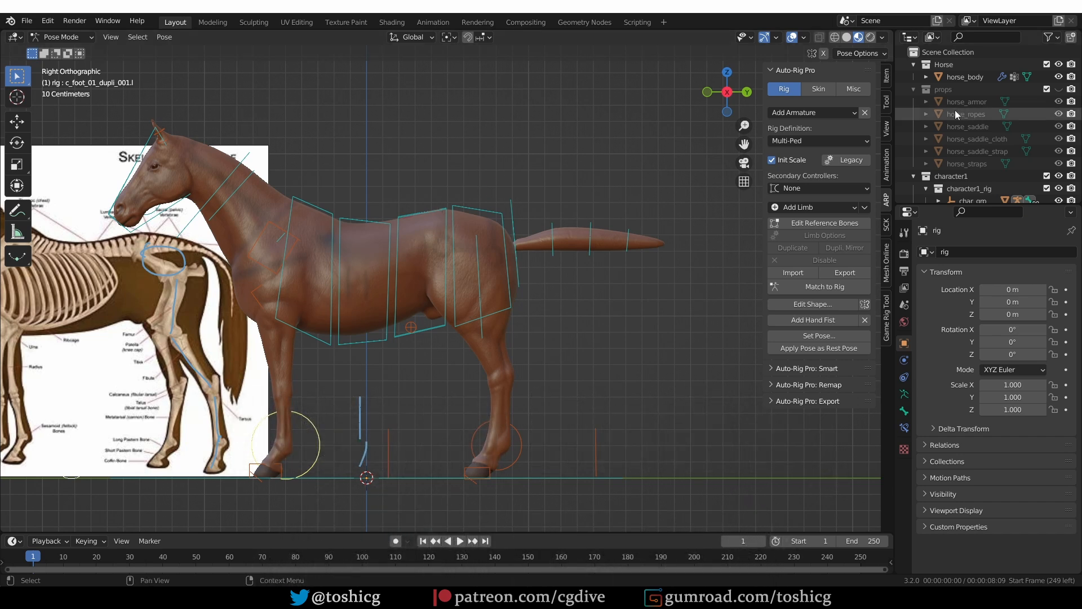
click(1059, 89)
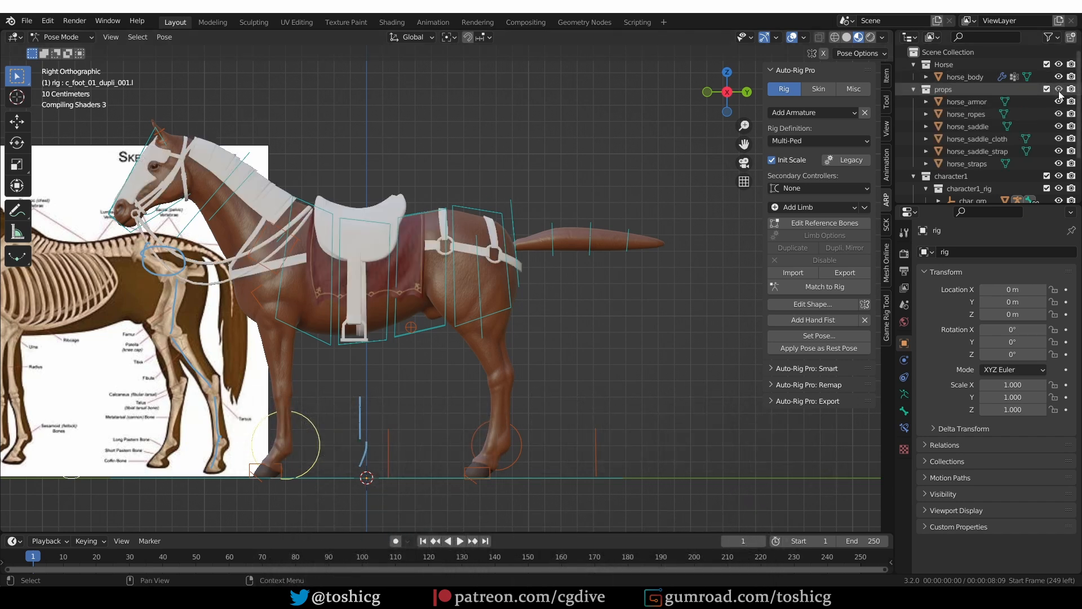
middle_drag(276, 317, 300, 286)
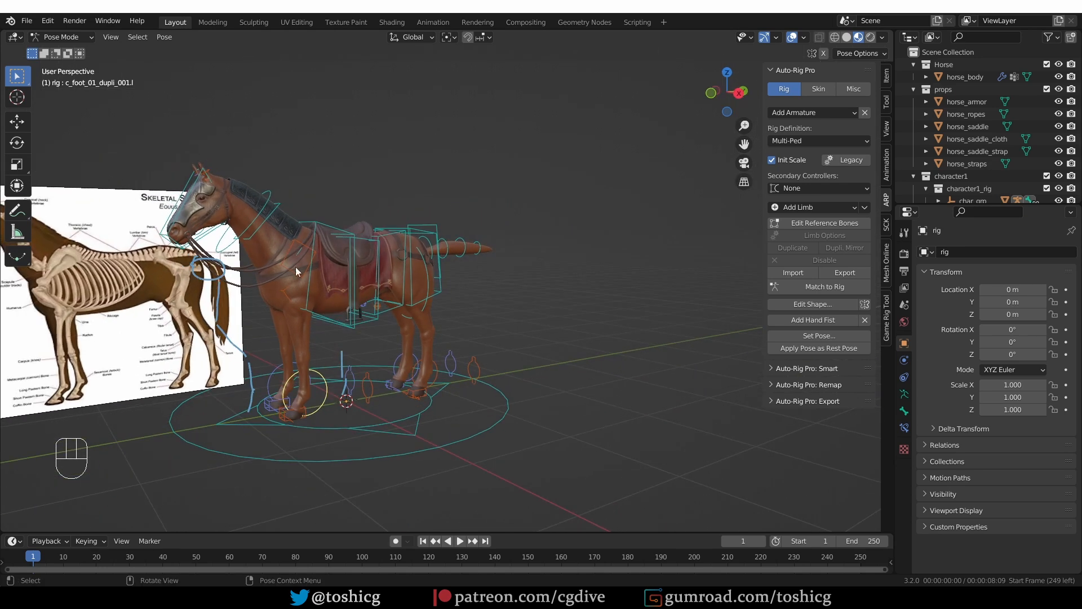
click(1059, 89)
scroll(308, 326, up, 3)
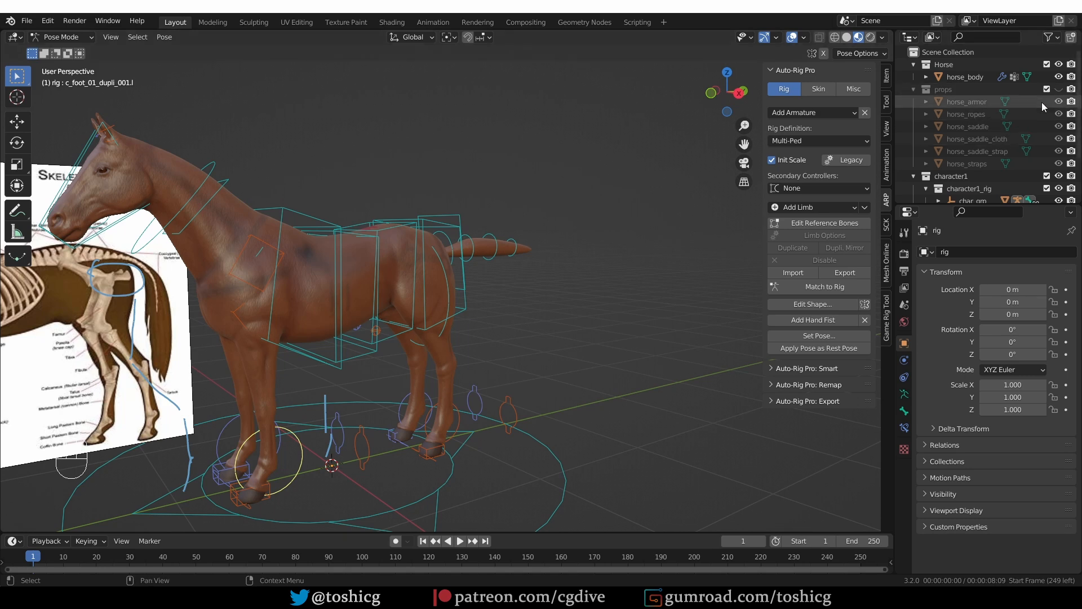
- Show the props collection again and switch from posing the rig to Object Mode with horse_armor selected
click(1059, 89)
click(967, 101)
key(Tab)
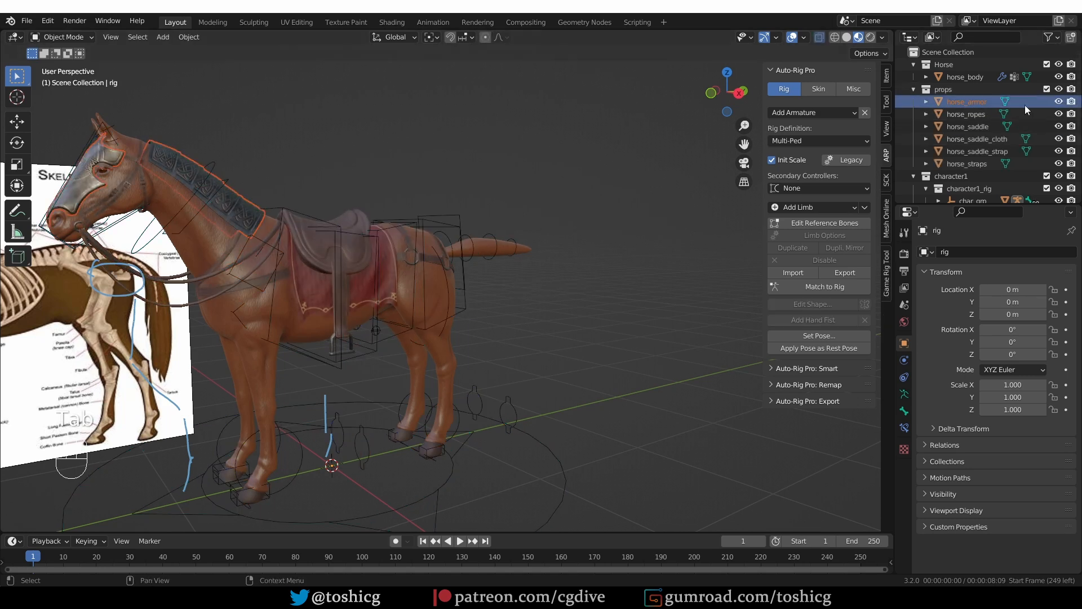
- Try a Data Transfer modifier on horse_armor with horse_body as source and vertex groups as the transferred vertex data, and delete it
click(904, 360)
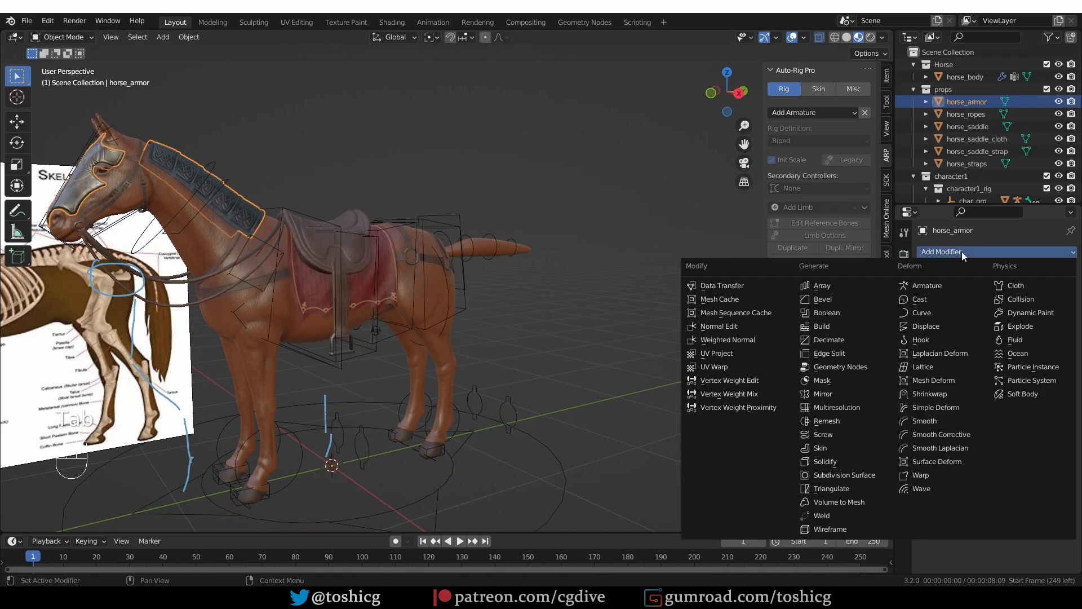
click(770, 286)
click(1040, 289)
click(432, 282)
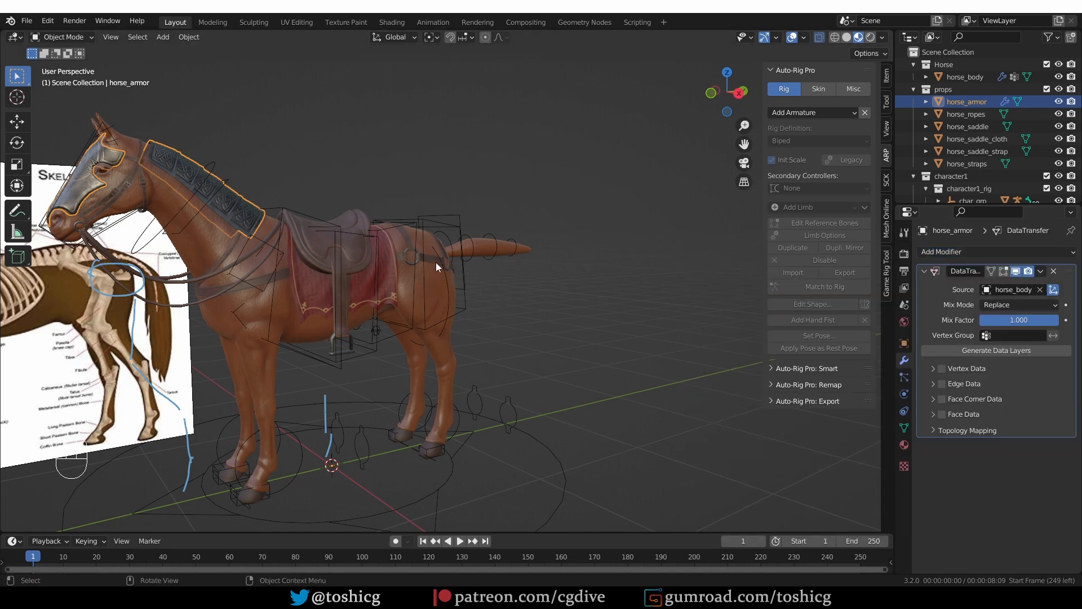
click(941, 368)
click(933, 368)
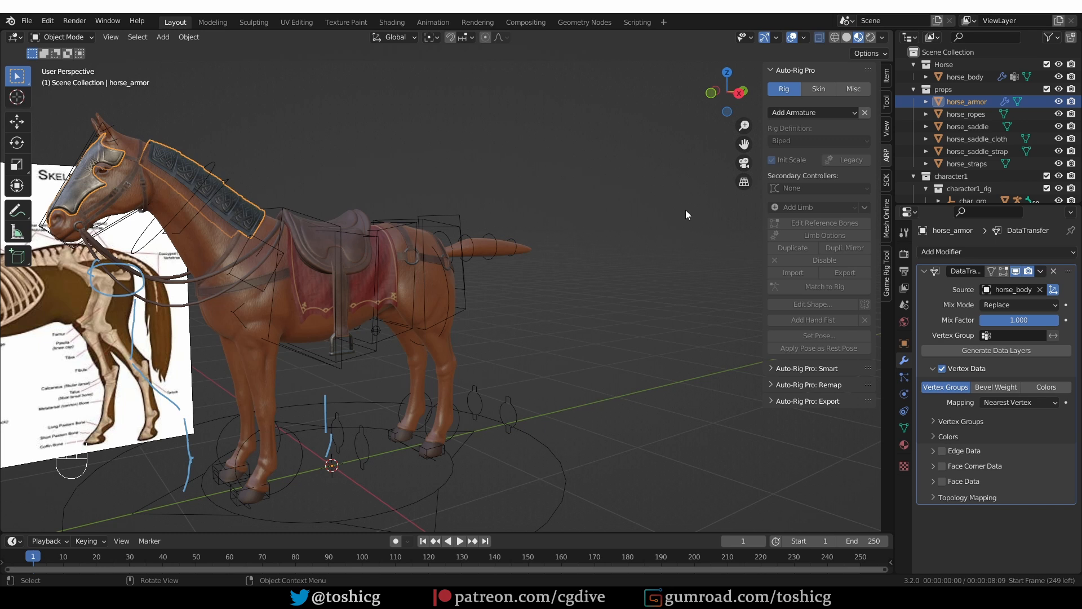
click(1053, 271)
- Hide the horse skeleton reference image behind the model
middle_drag(461, 317, 440, 276)
key(Tab)
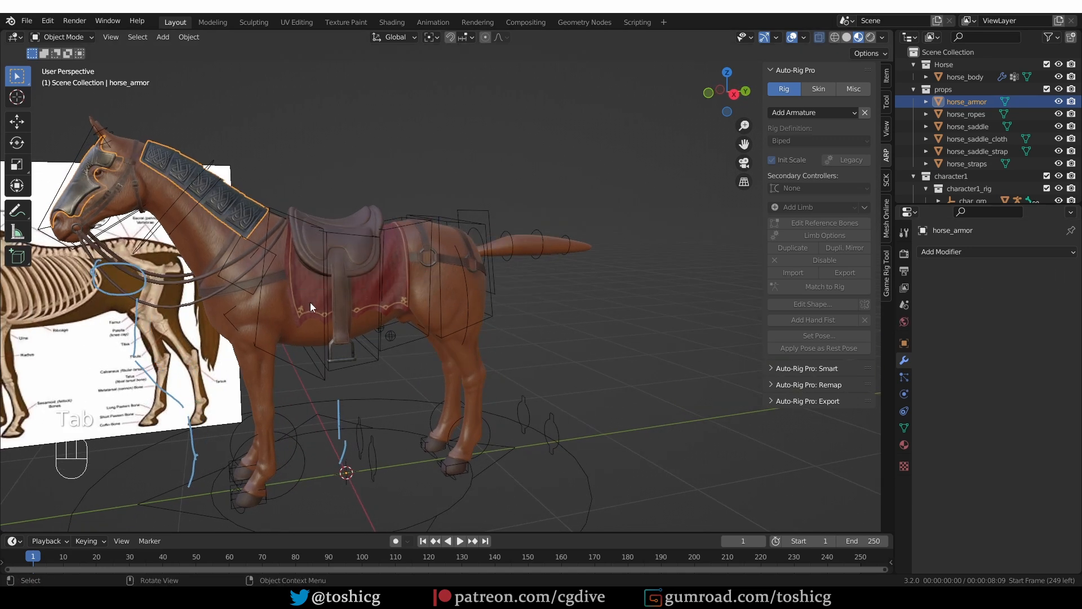
click(378, 244)
scroll(372, 249, down, 3)
middle_drag(342, 269, 327, 278)
click(112, 259)
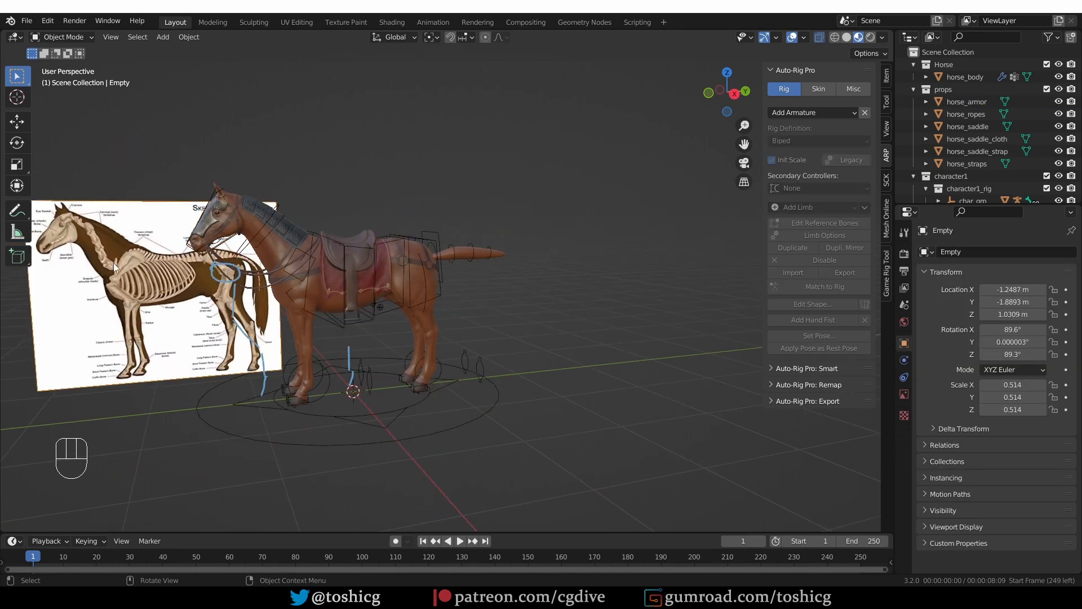
middle_drag(115, 263, 136, 284)
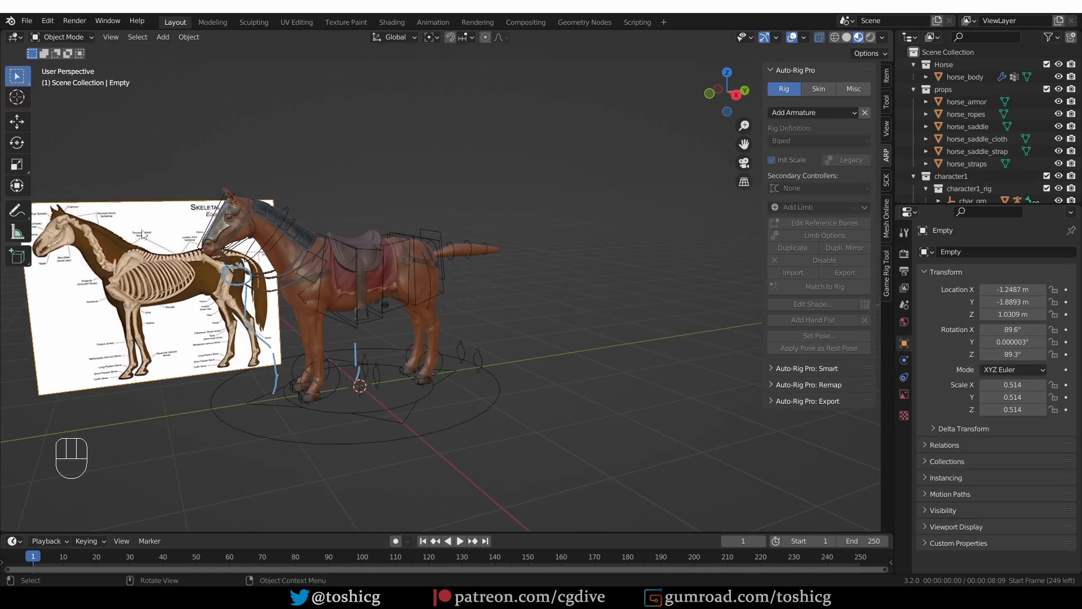
shift+middle_drag(165, 192, 321, 197)
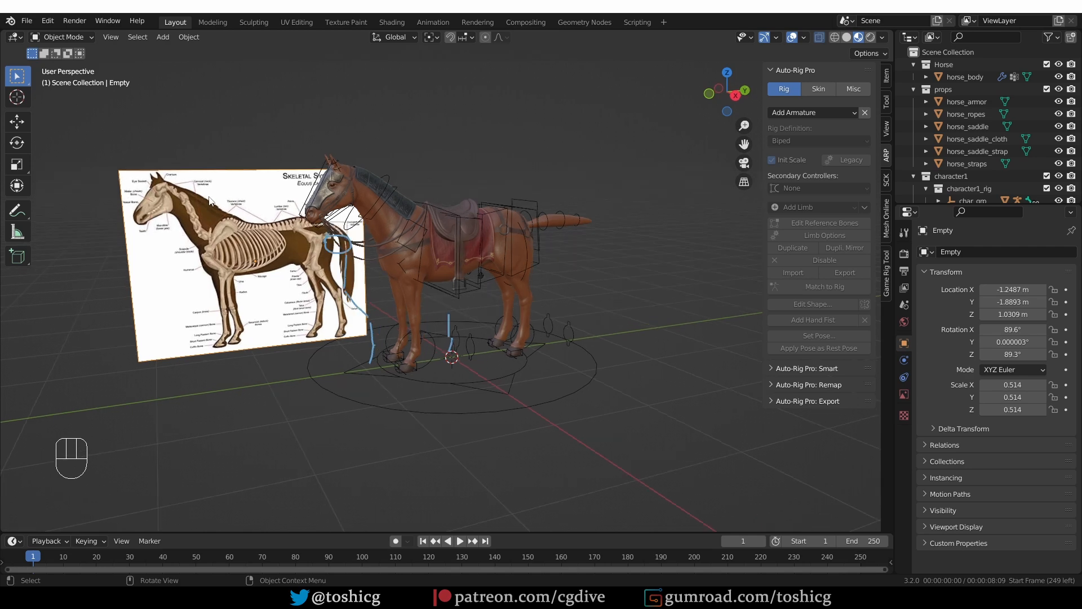
key(h)
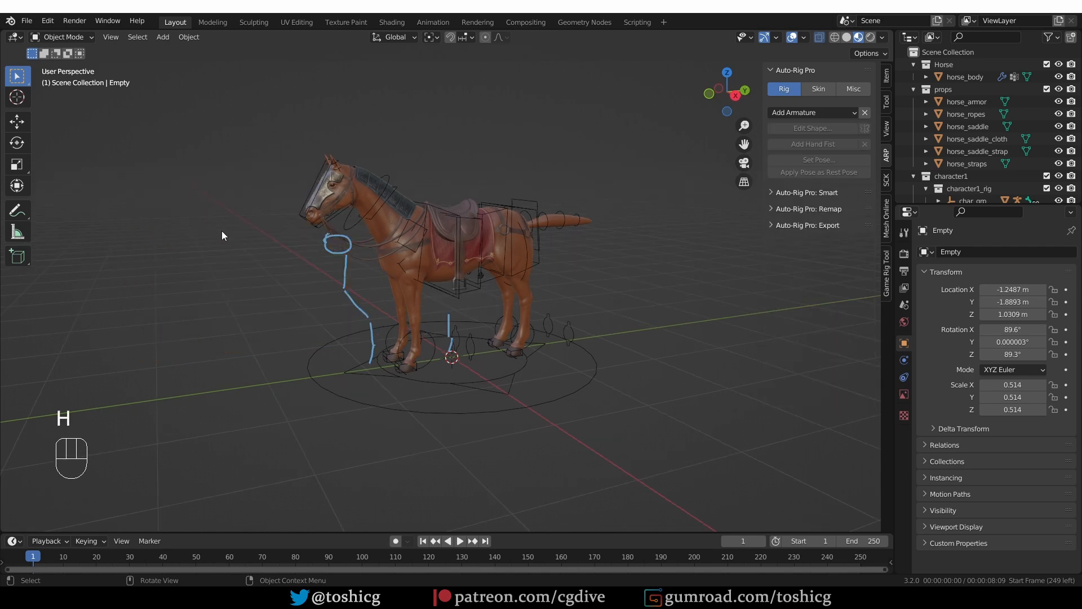
- Clear the blue annotation strokes around the horse from the viewport
scroll(427, 259, up, 3)
click(887, 130)
scroll(868, 394, down, 3)
click(871, 441)
click(887, 156)
- Bind the horse body and all props to the rig using the Voxelized engine with Preserve Volume turned off
mouse_move(432, 188)
middle_down()
mouse_move(464, 216)
mouse_move(394, 173)
middle_up()
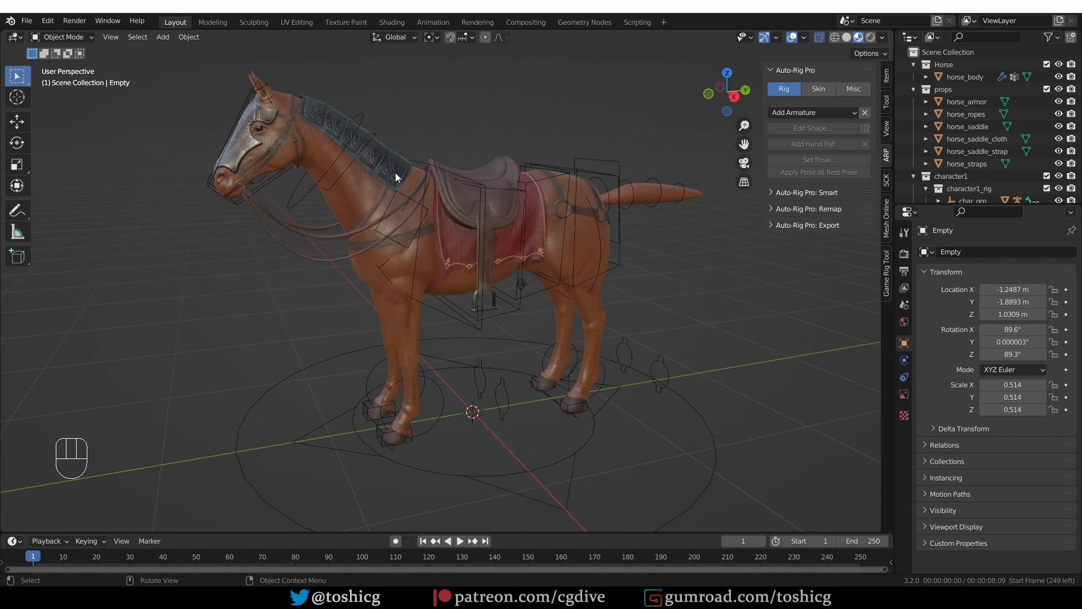
click(451, 169)
middle_drag(472, 261, 442, 256)
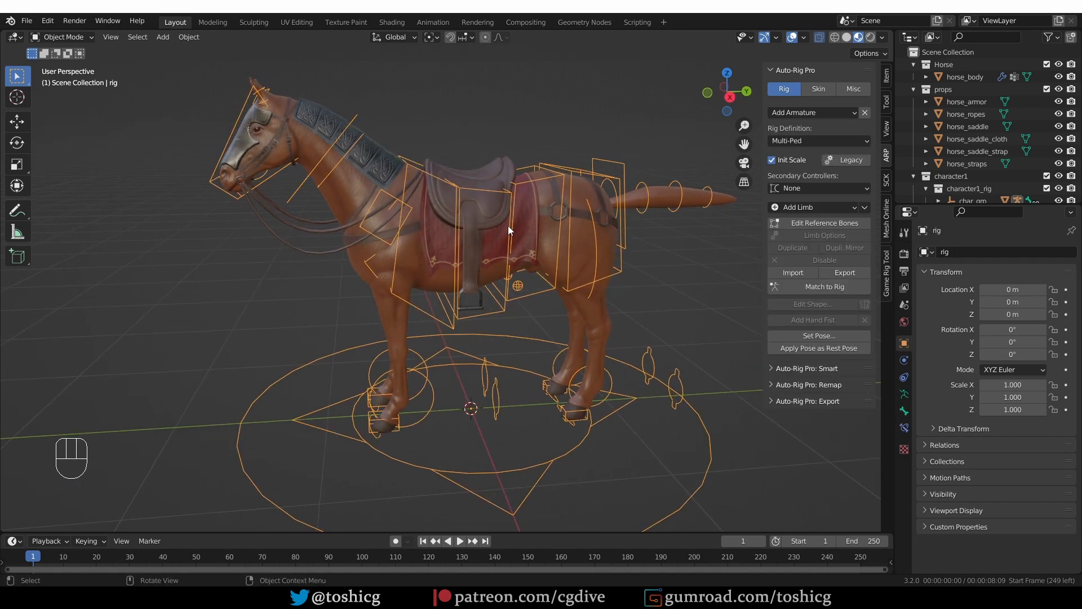
key(a)
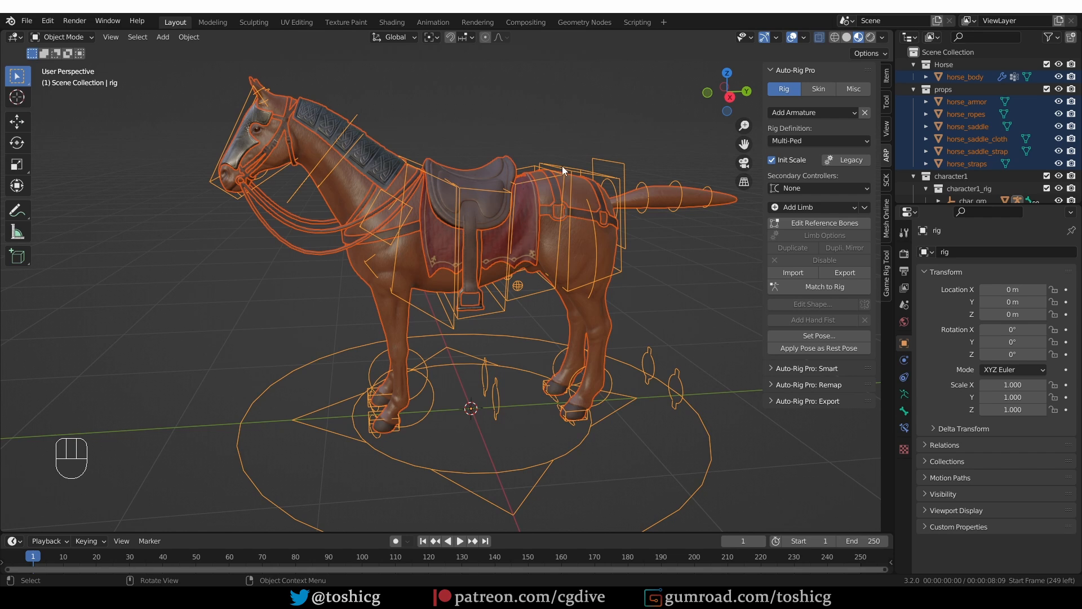
click(819, 89)
click(834, 130)
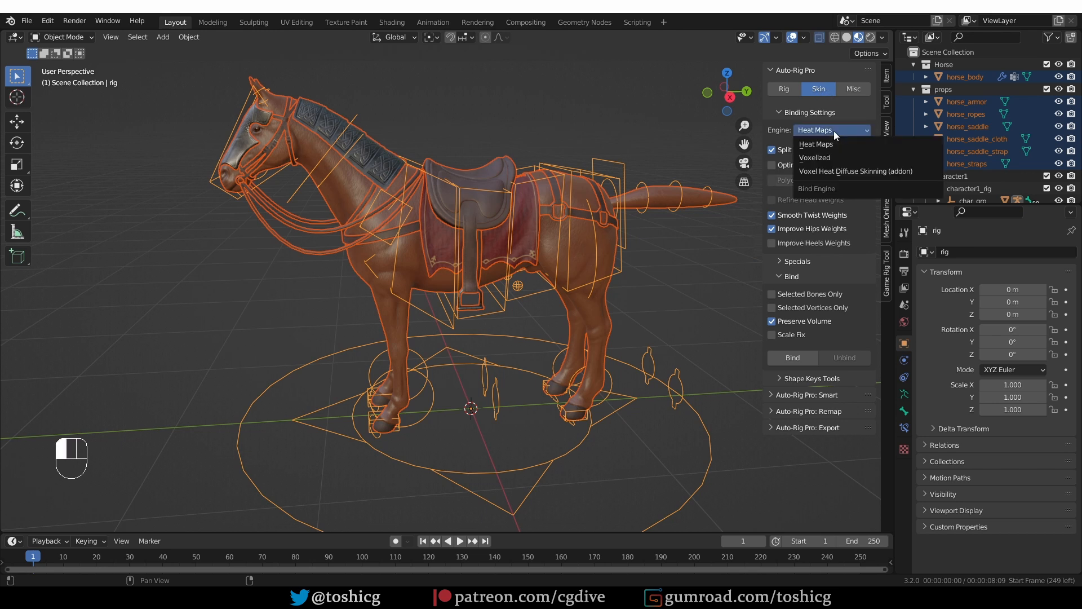
click(858, 158)
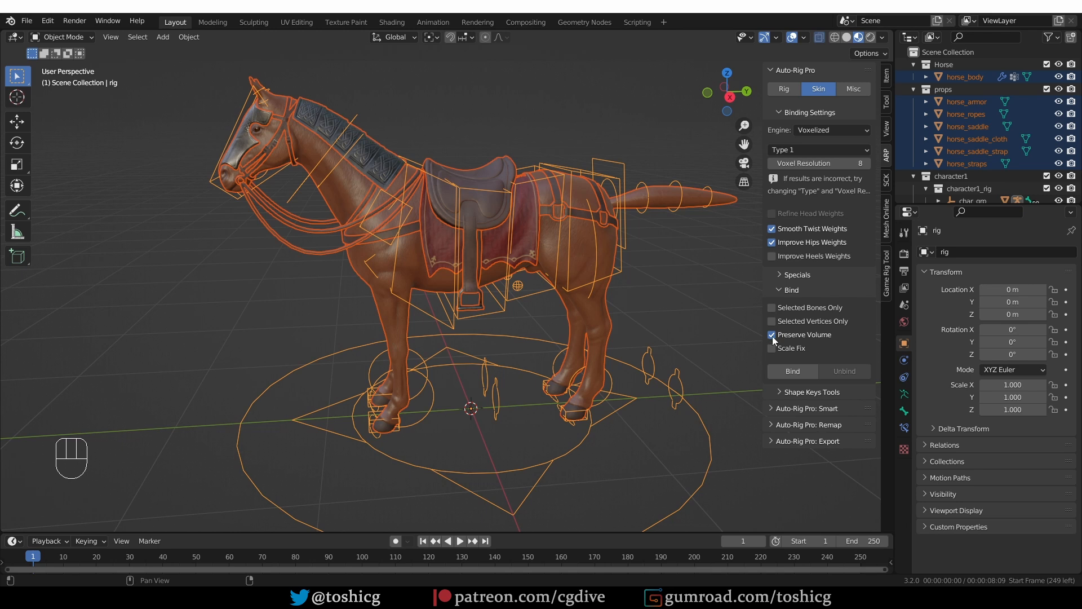
click(772, 335)
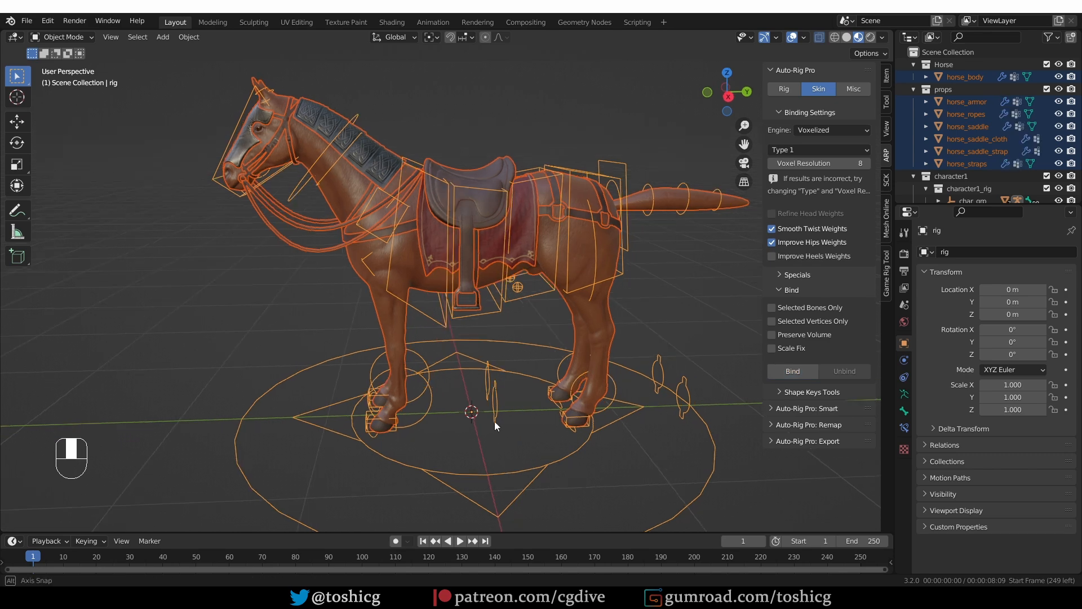
- Enter Pose Mode and rotate the head control in several directions to test how the armor, straps and ropes follow
key(Tab)
click(380, 267)
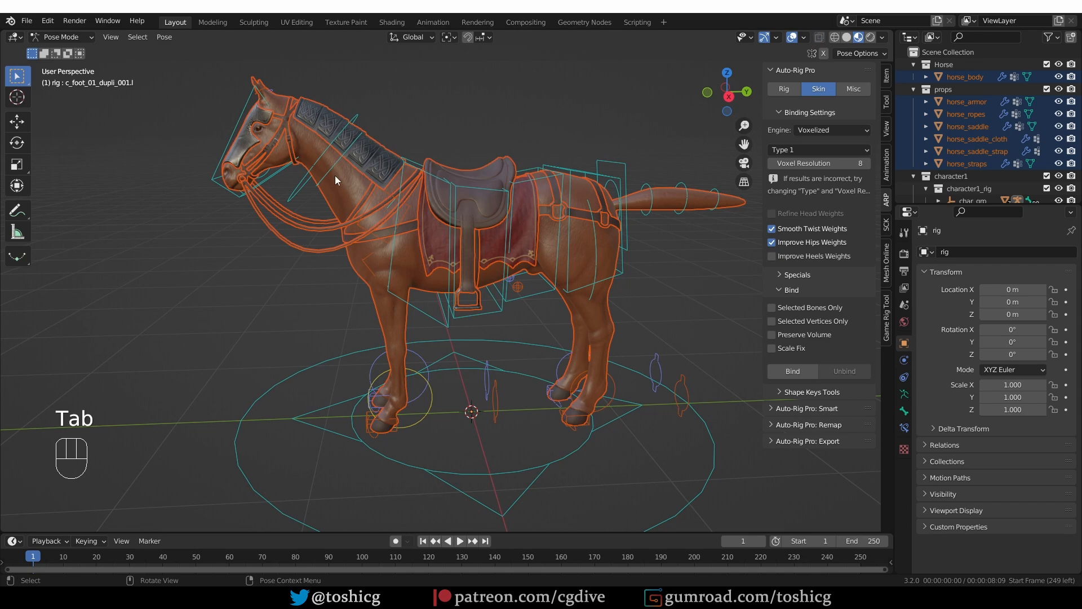
click(232, 129)
key(r)
key(r)
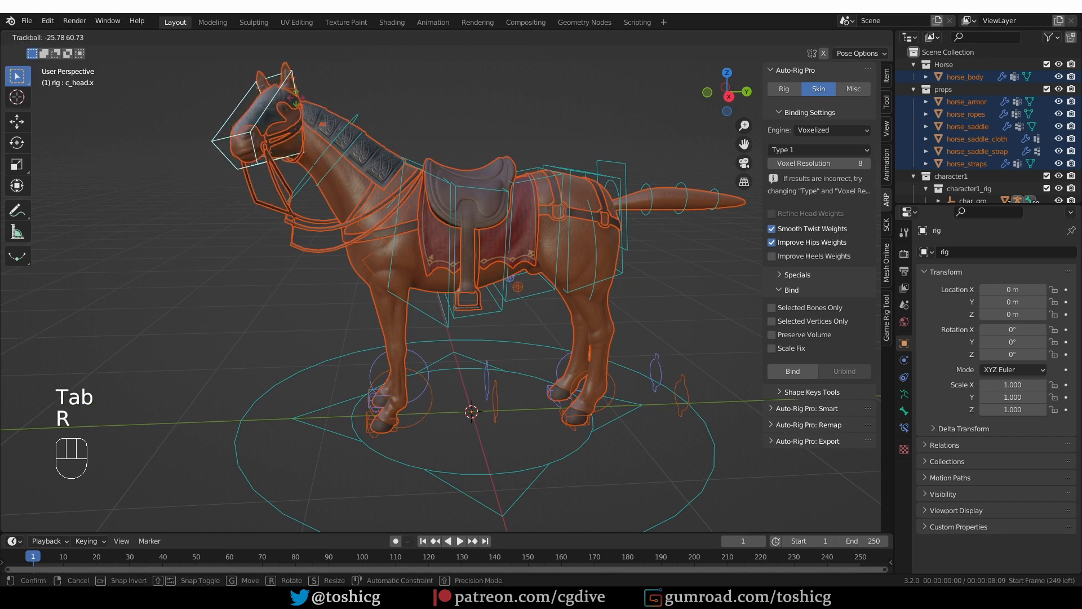
right_click(327, 144)
middle_drag(328, 143, 412, 140)
key(r)
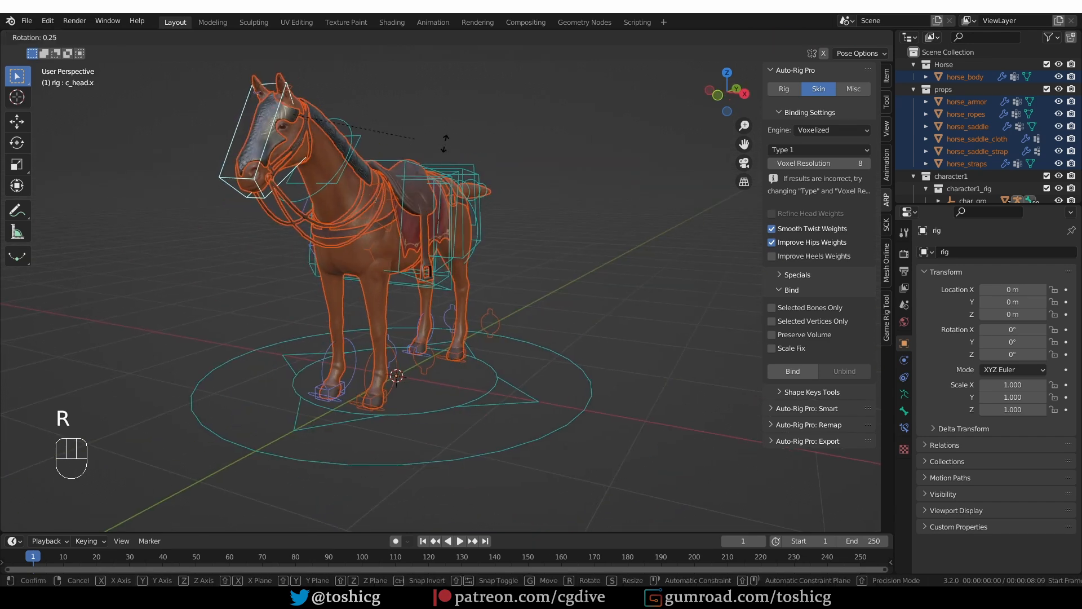
key(r)
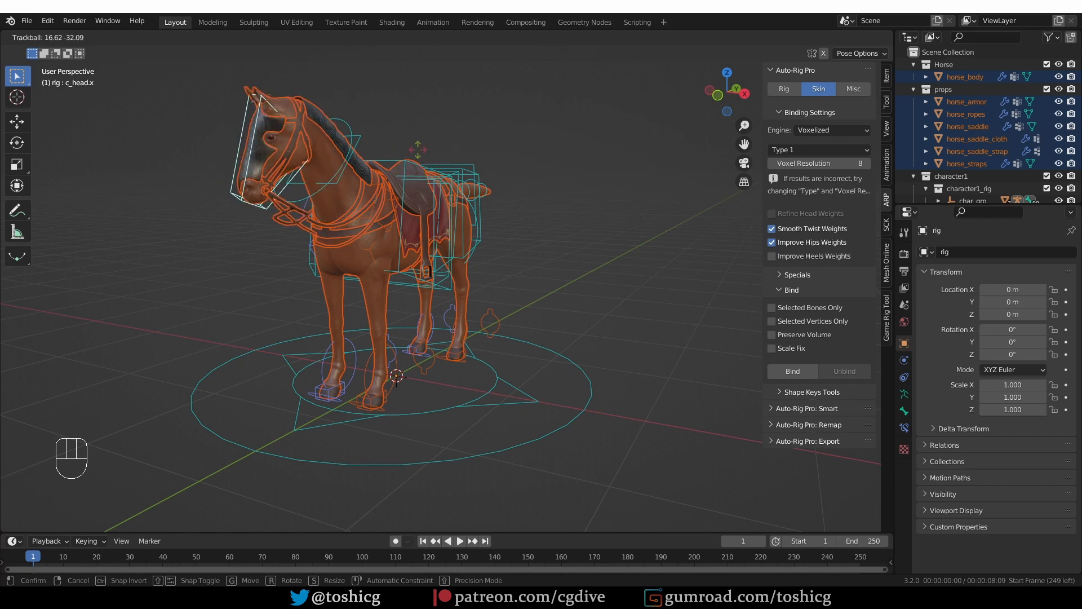
click(451, 169)
middle_drag(451, 170, 389, 179)
key(r)
right_click(258, 208)
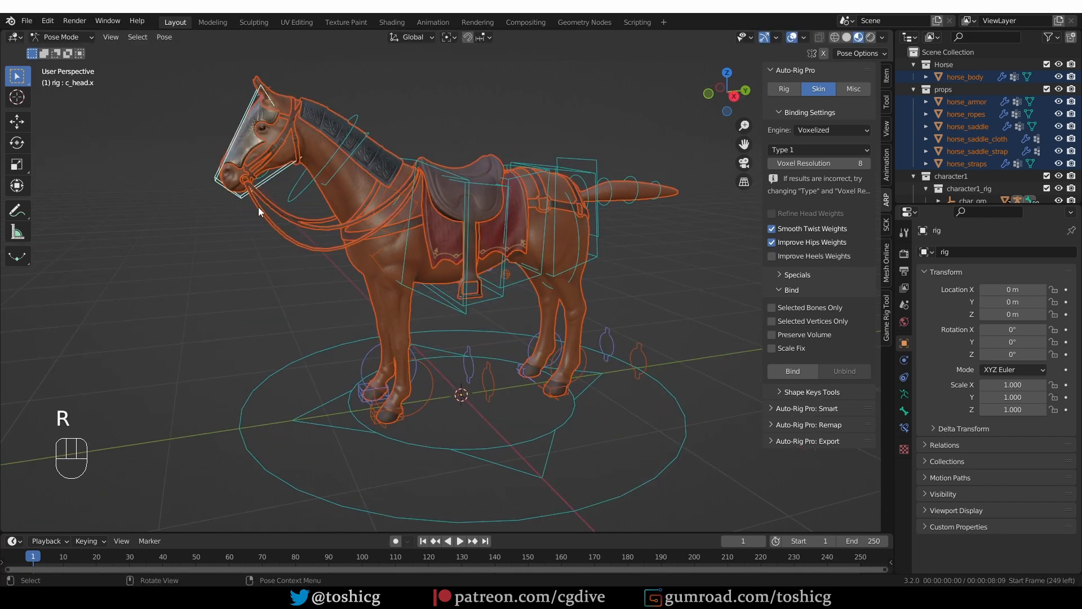
key(r)
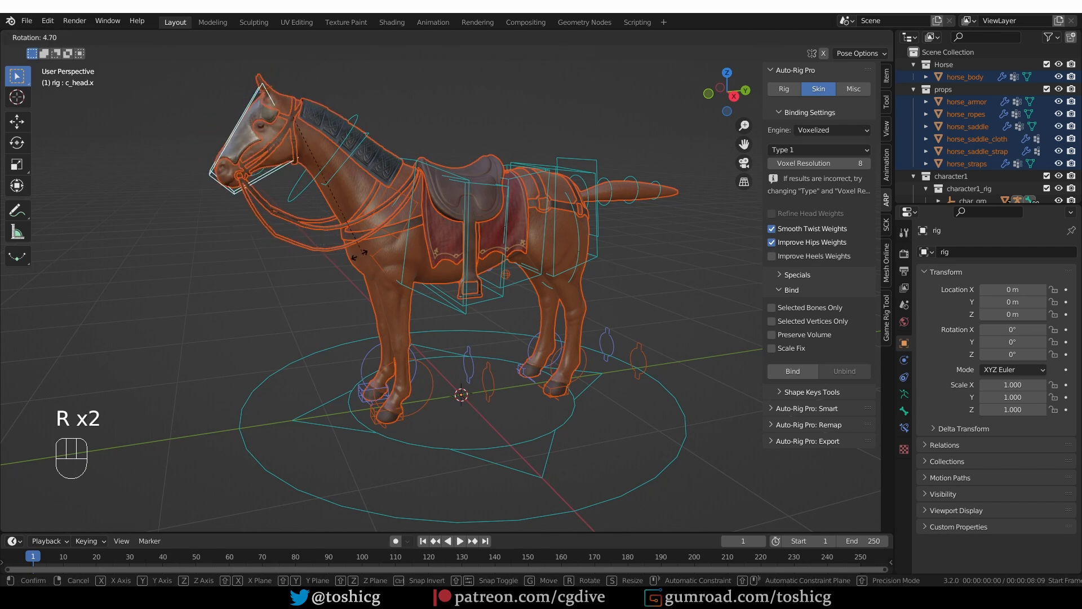
right_click(390, 336)
- Rotate the neck master control from several views to test the neck armor and ropes, and clear its rotation
middle_drag(390, 336, 387, 351)
click(337, 169)
key(r)
key(r)
right_click(352, 168)
middle_drag(353, 168, 358, 217)
key(r)
right_click(479, 169)
middle_drag(479, 169, 451, 216)
key(r)
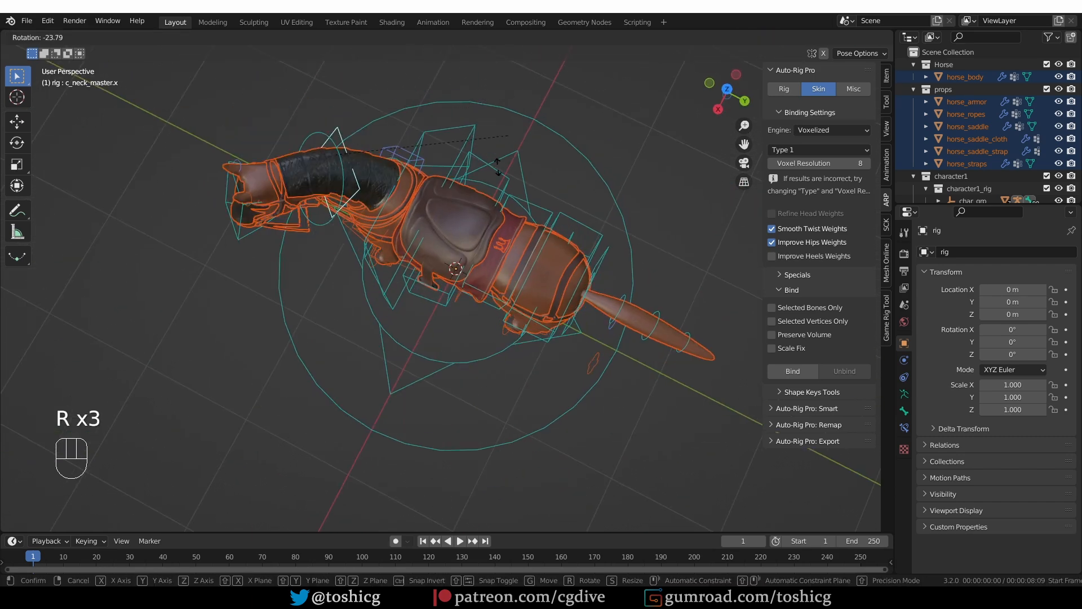
click(293, 236)
middle_drag(293, 236, 374, 83)
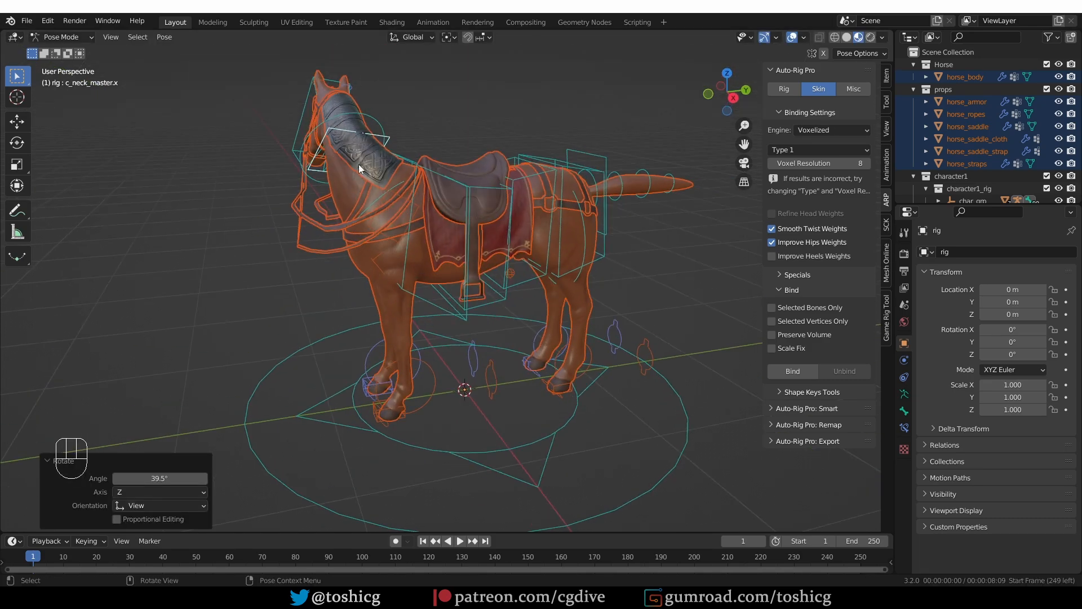
scroll(346, 118, up, 3)
middle_drag(346, 117, 494, 225)
scroll(337, 145, up, 3)
scroll(345, 180, down, 3)
key(alt+r)
- Bend the tail base and mid-tail controls to test the tail's deformation, and clear the rotation of all controls
click(496, 229)
key(r)
key(r)
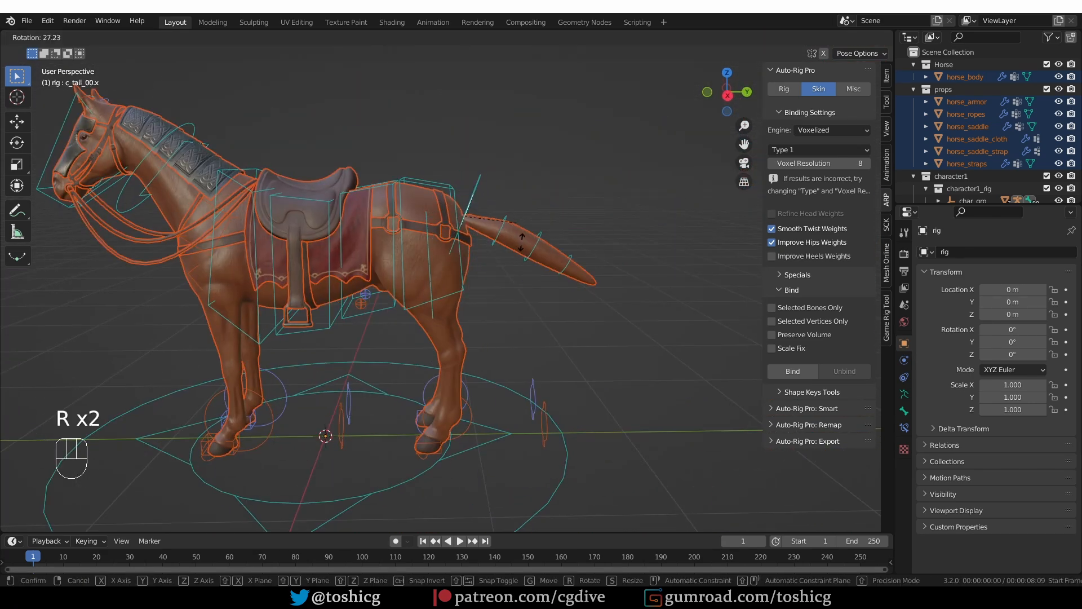
right_click(505, 254)
click(499, 230)
key(r)
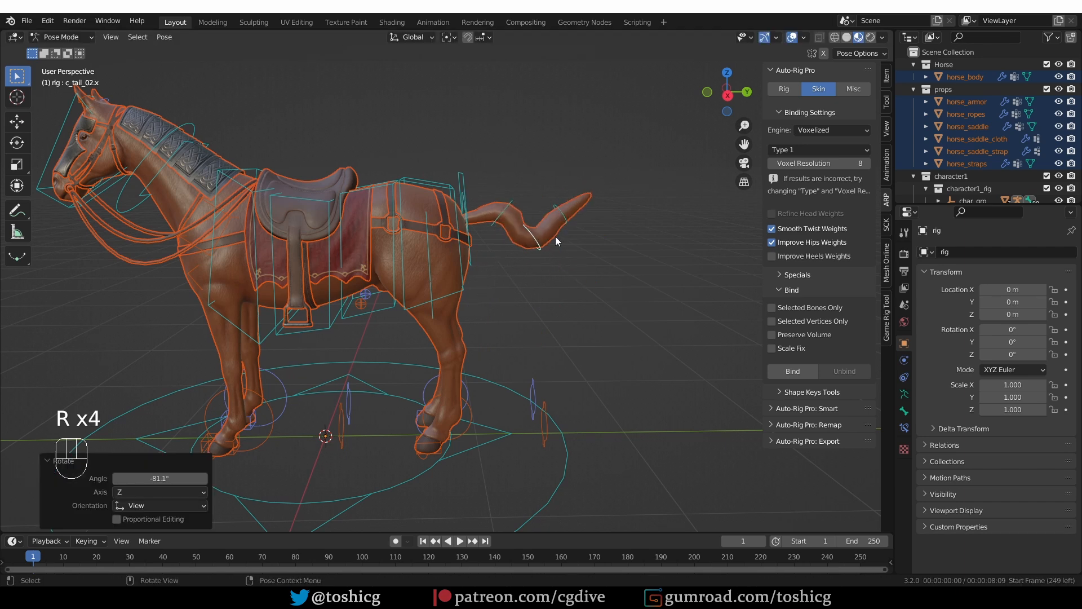
key(r)
key(a)
key(alt+r)
- Rotate the tail base control so that the tail hangs down behind the hind legs
middle_drag(540, 271, 380, 283)
click(470, 219)
key(r)
key(r)
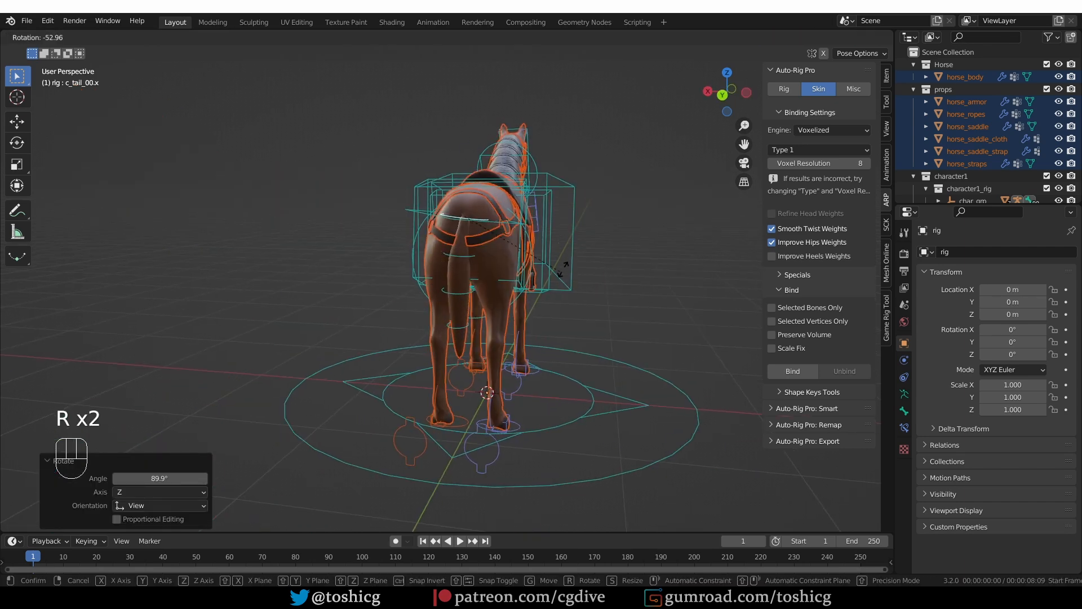
key(r)
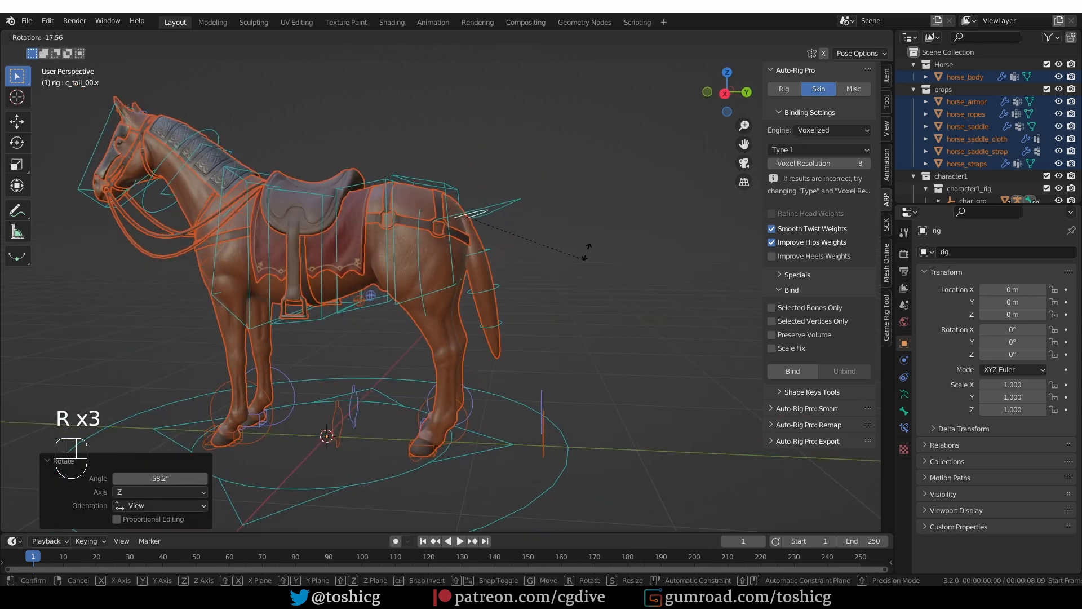
key(r)
key(r)
click(521, 279)
- Adjust the rotation of the tail control below the base to refine the hanging tail
click(482, 288)
key(r)
click(551, 288)
key(ctrl+z)
key(r)
click(522, 303)
key(z)
key(z)
- Move the left front foot IK control forward, up and back to test how the leg, saddle cloth and stirrup deform
shift+middle_drag(338, 349, 426, 345)
click(363, 412)
key(g)
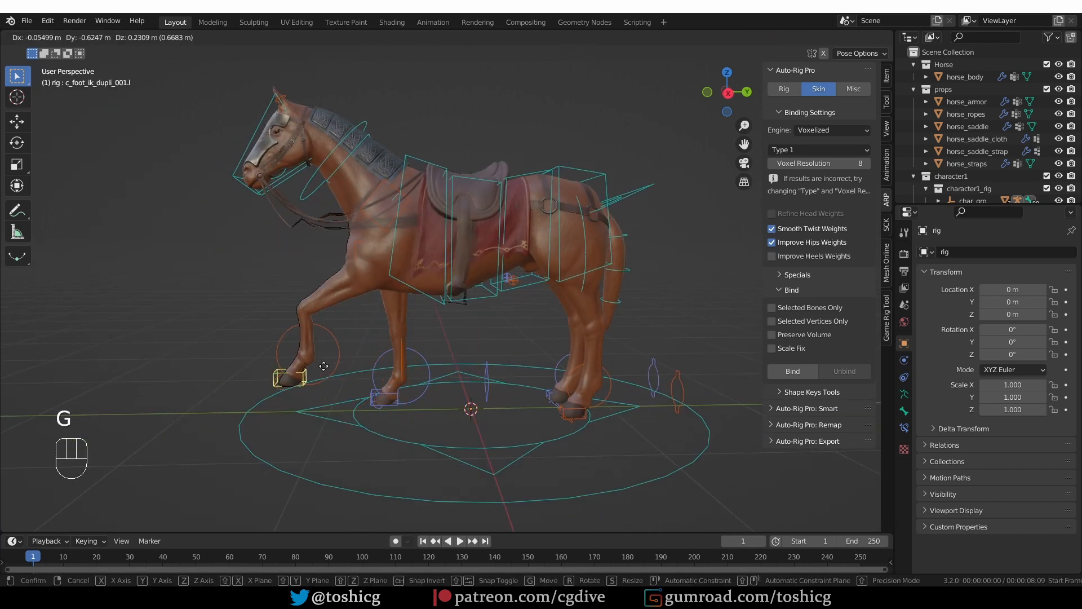
right_click(338, 366)
scroll(396, 362, up, 3)
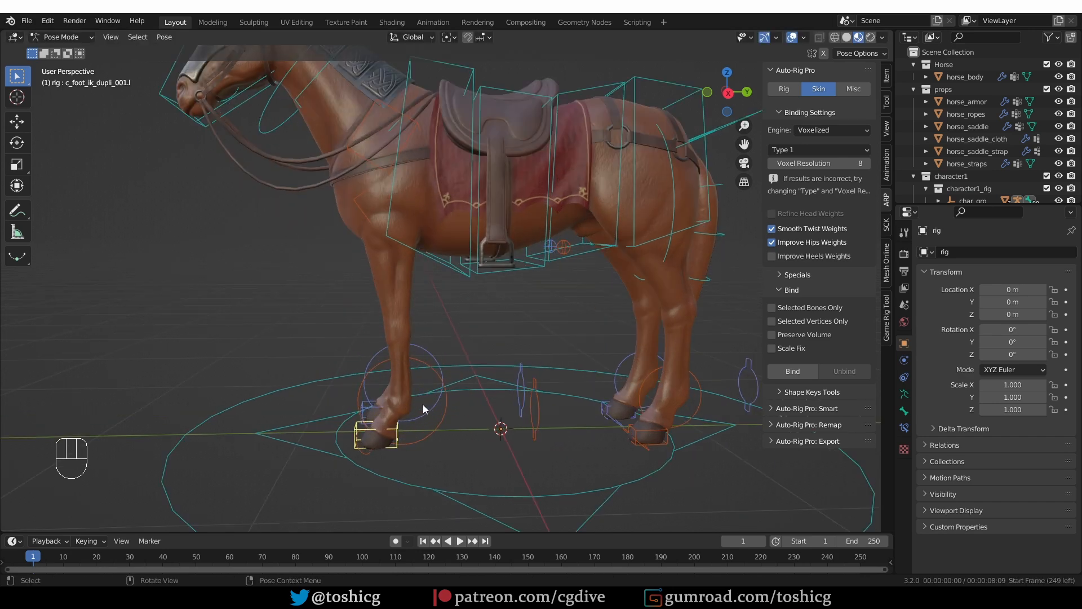
key(g)
right_click(414, 379)
key(g)
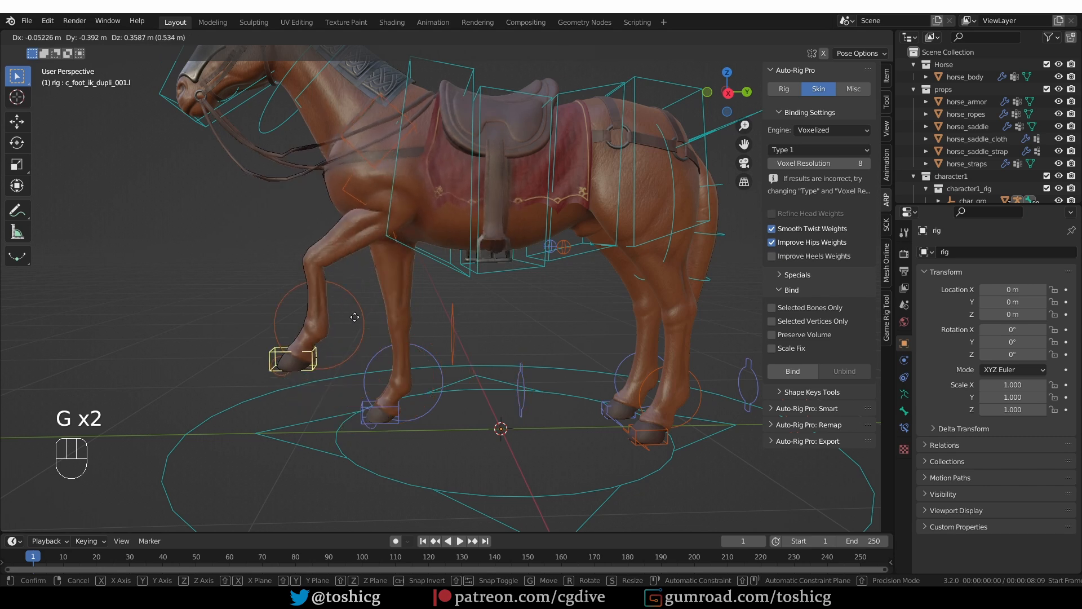
right_click(339, 392)
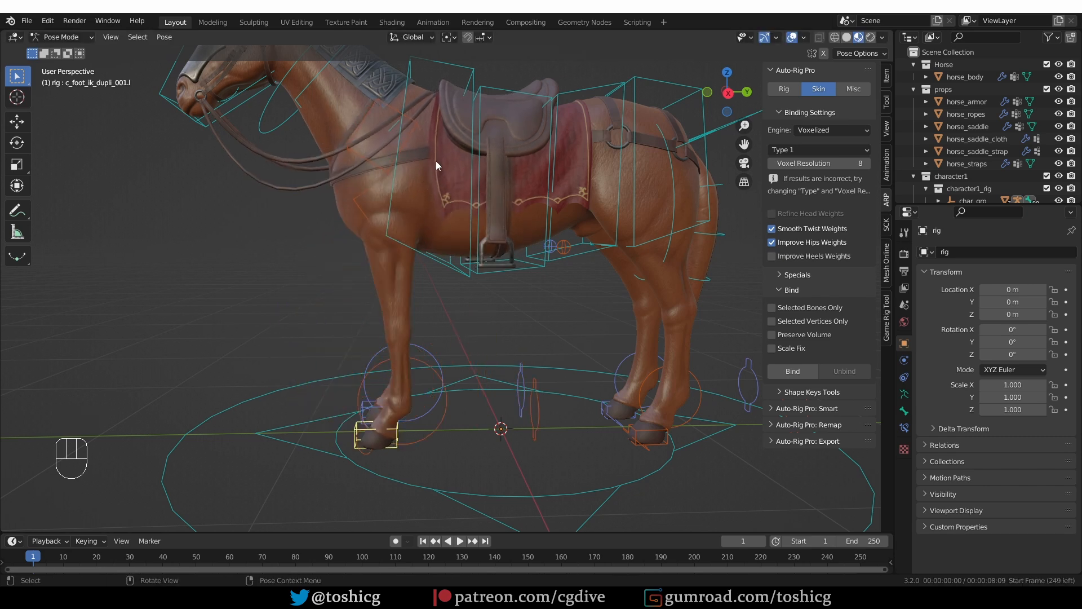
key(g)
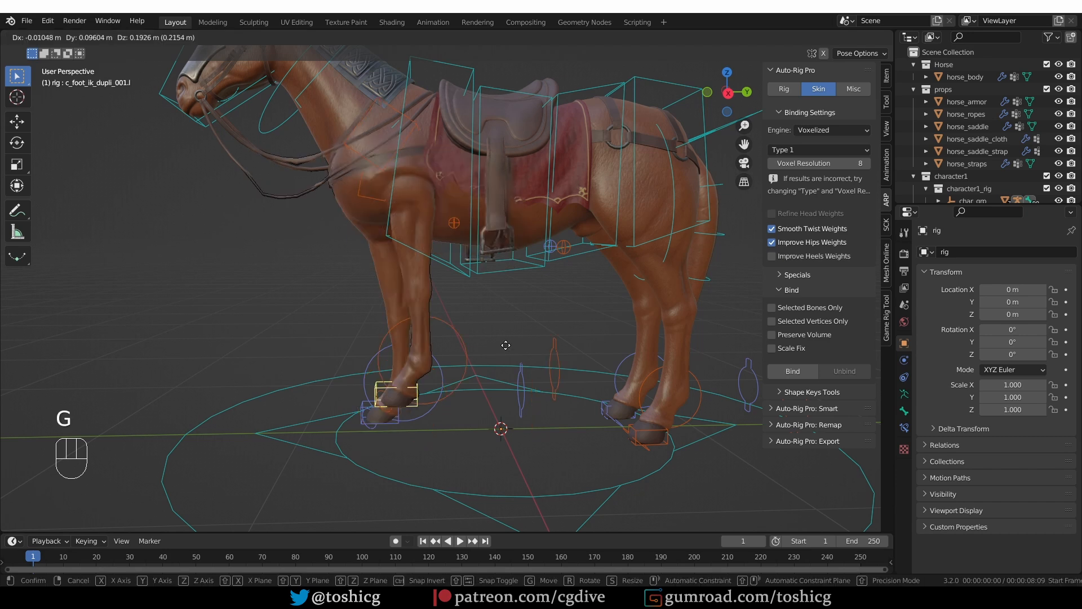
right_click(490, 345)
- Examine the left front hoof up close and test-move its foot IK control to check the foreleg and strap deformation
scroll(486, 327, up, 3)
key(g)
right_click(270, 338)
scroll(261, 319, down, 2)
middle_drag(261, 318, 243, 290)
middle_drag(299, 451, 341, 372)
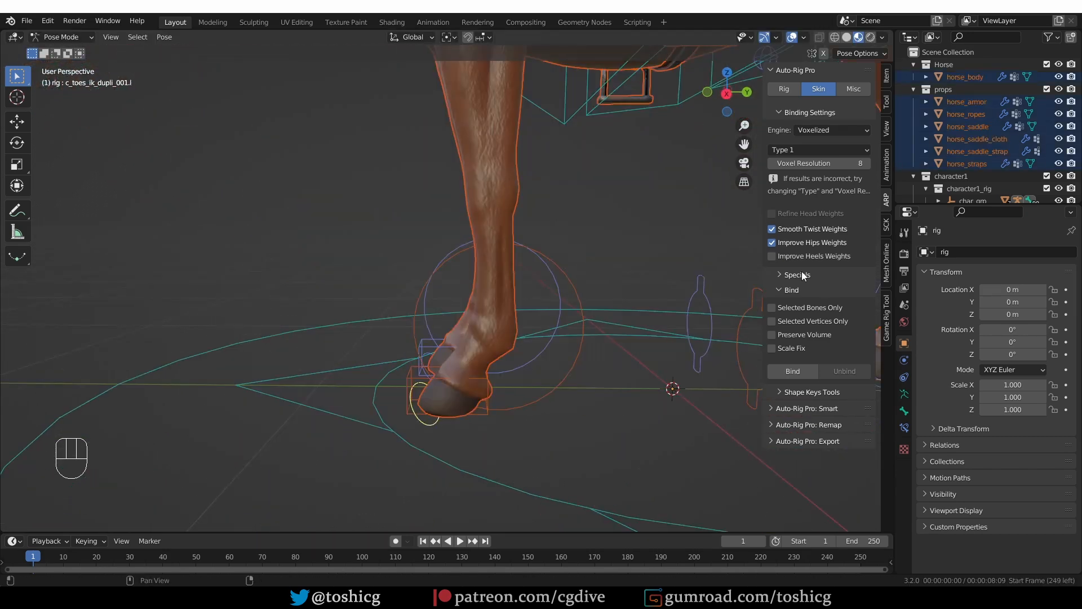
scroll(541, 286, down, 5)
middle_drag(536, 288, 546, 285)
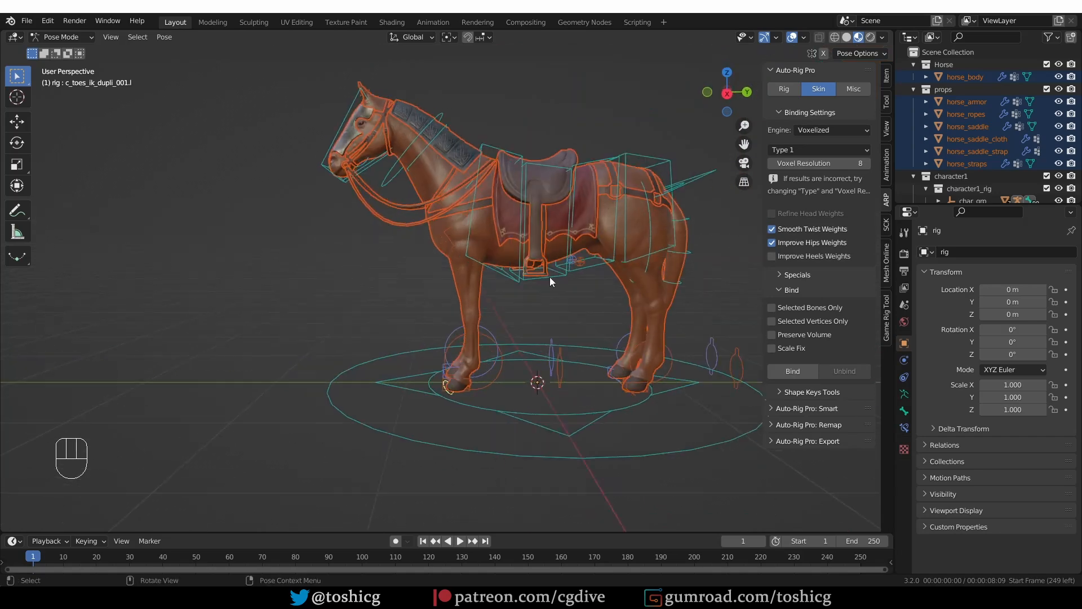
scroll(546, 287, up, 3)
click(479, 445)
key(g)
right_click(455, 445)
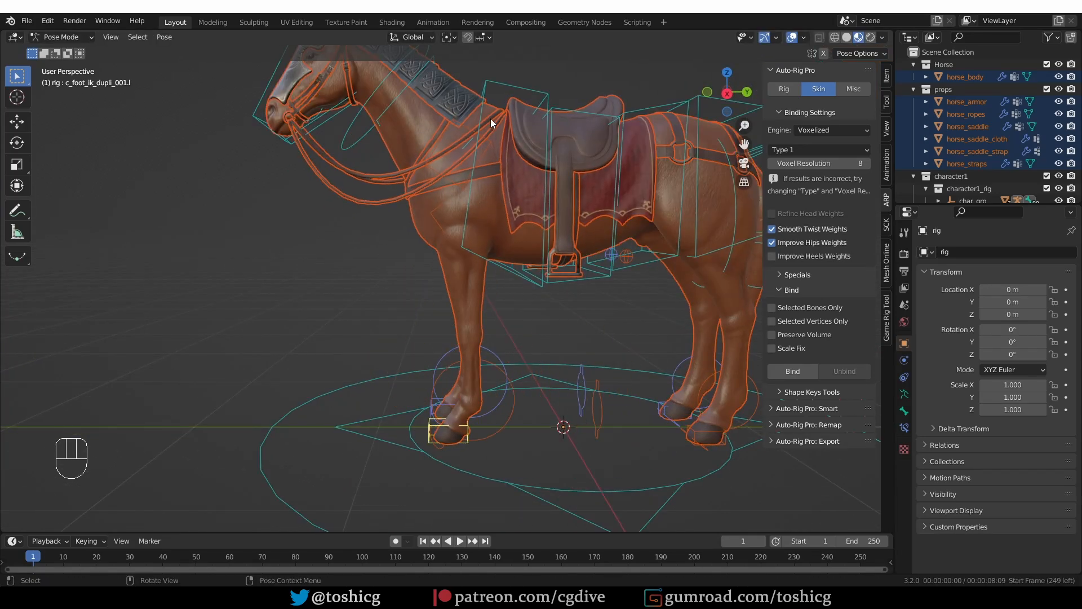
- Show only the rig's deform bones on the last armature layer in Pose Mode, drawn in front of the meshes
click(516, 221)
key(Tab)
click(496, 164)
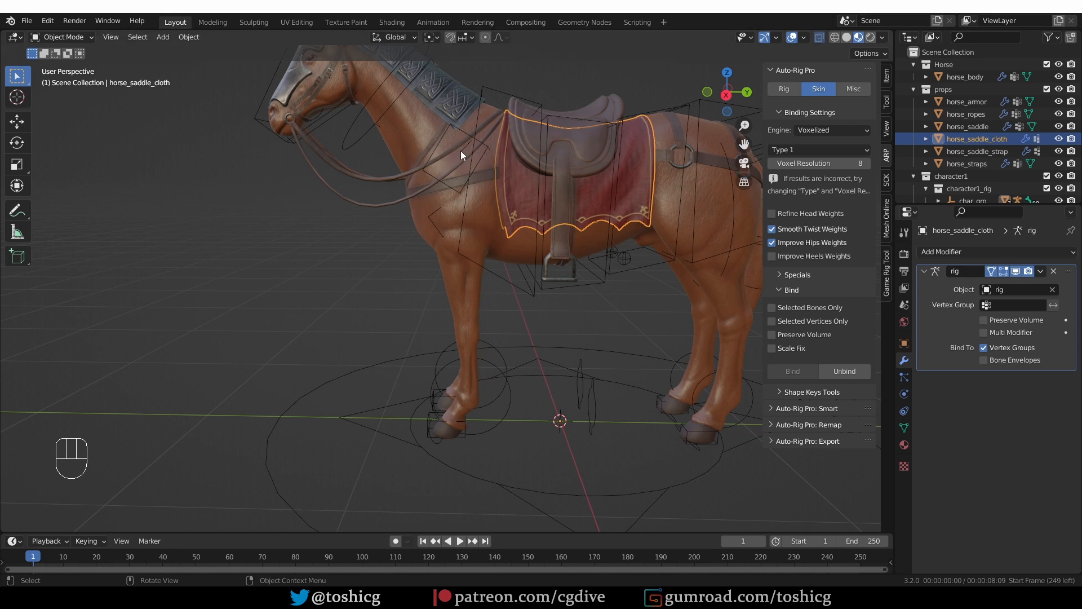
middle_drag(494, 247, 490, 248)
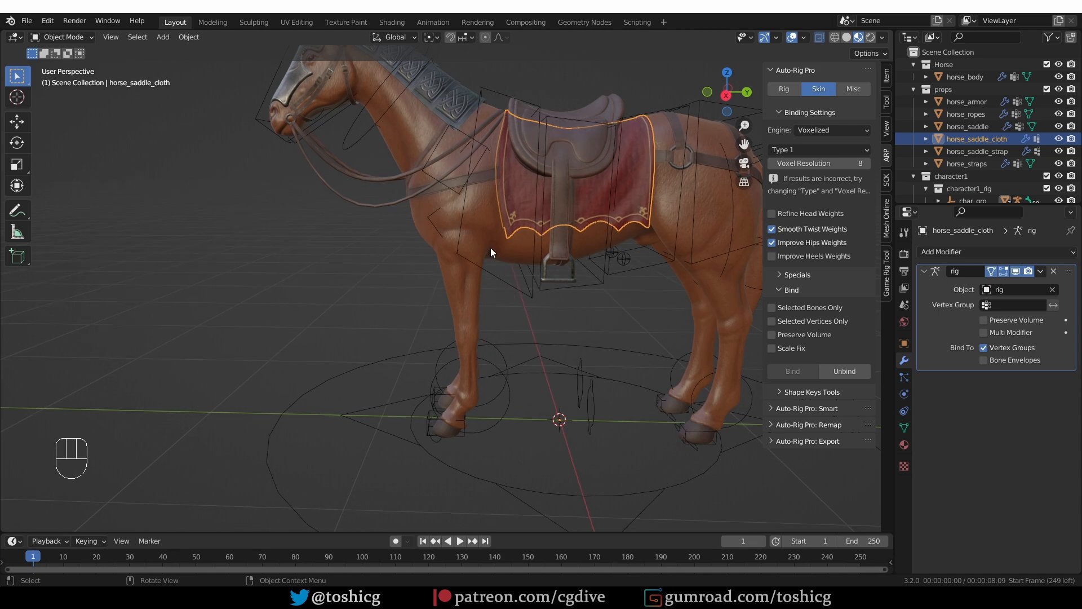
click(479, 160)
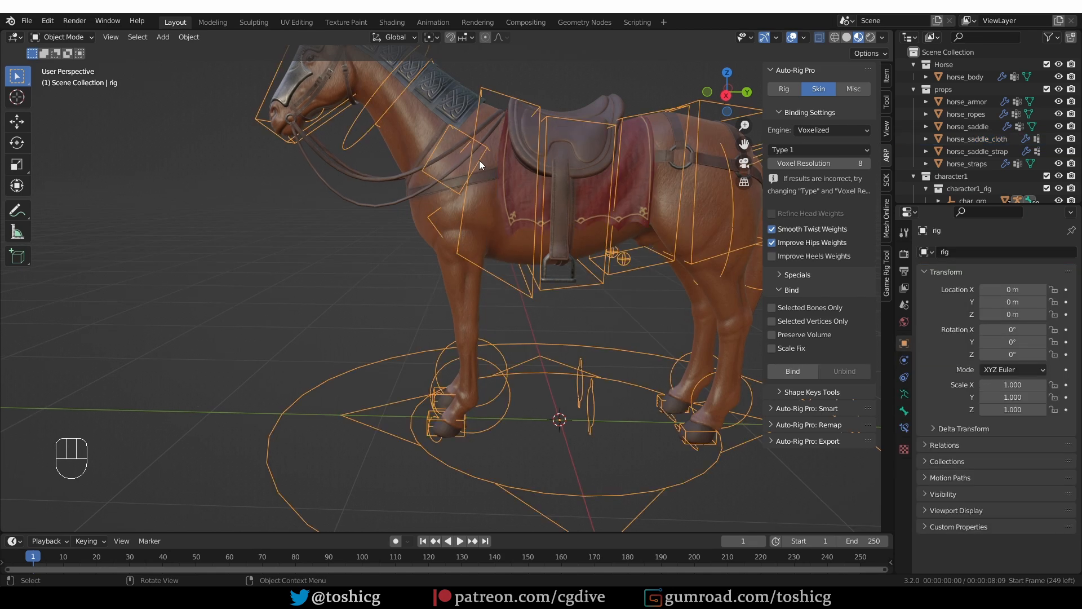
click(904, 394)
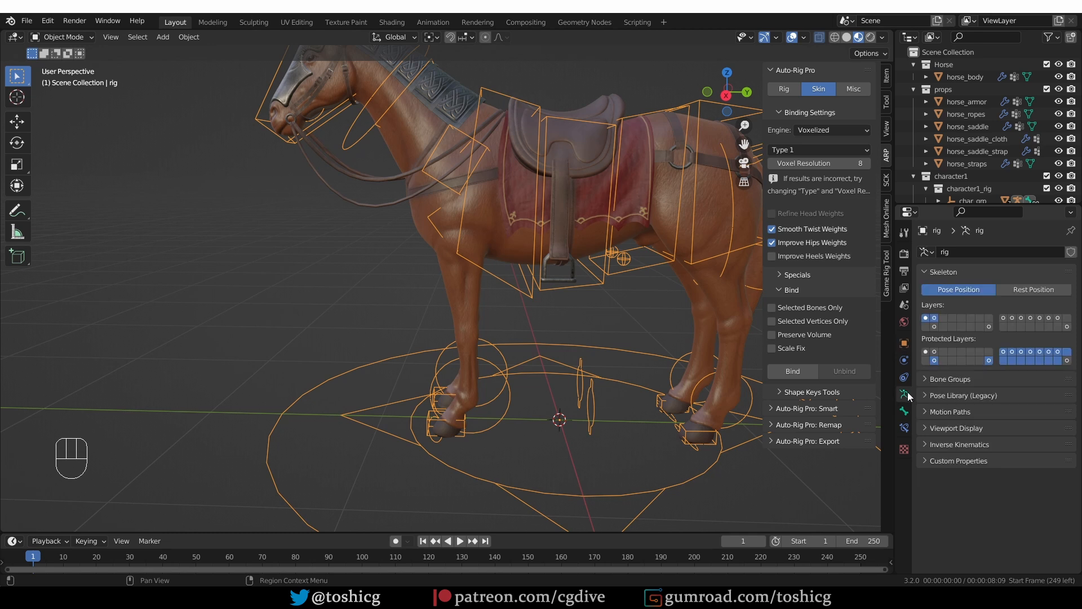
click(1067, 327)
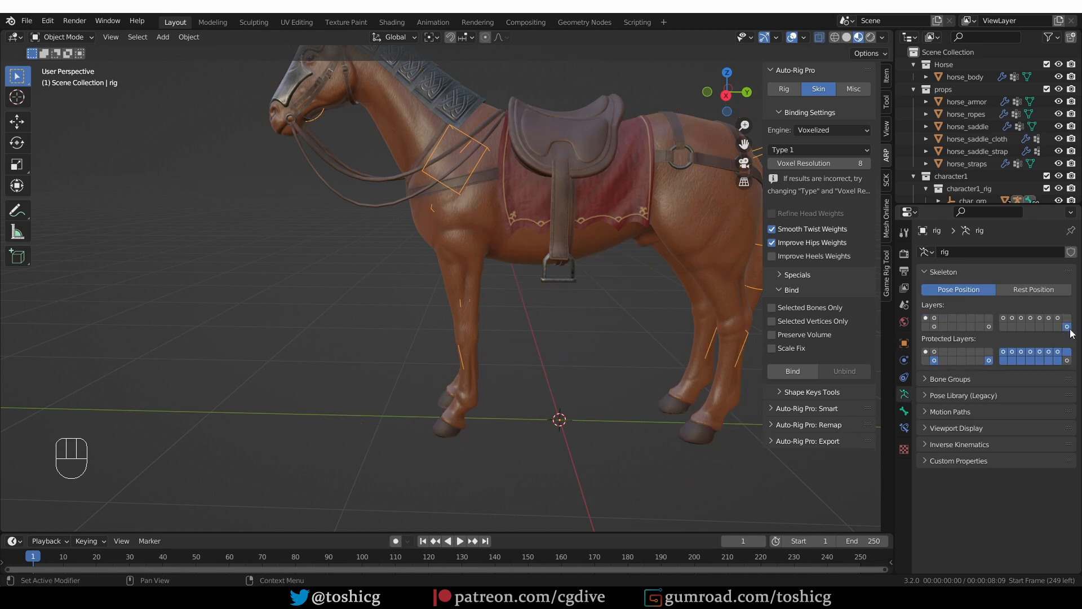
key(Tab)
click(515, 276)
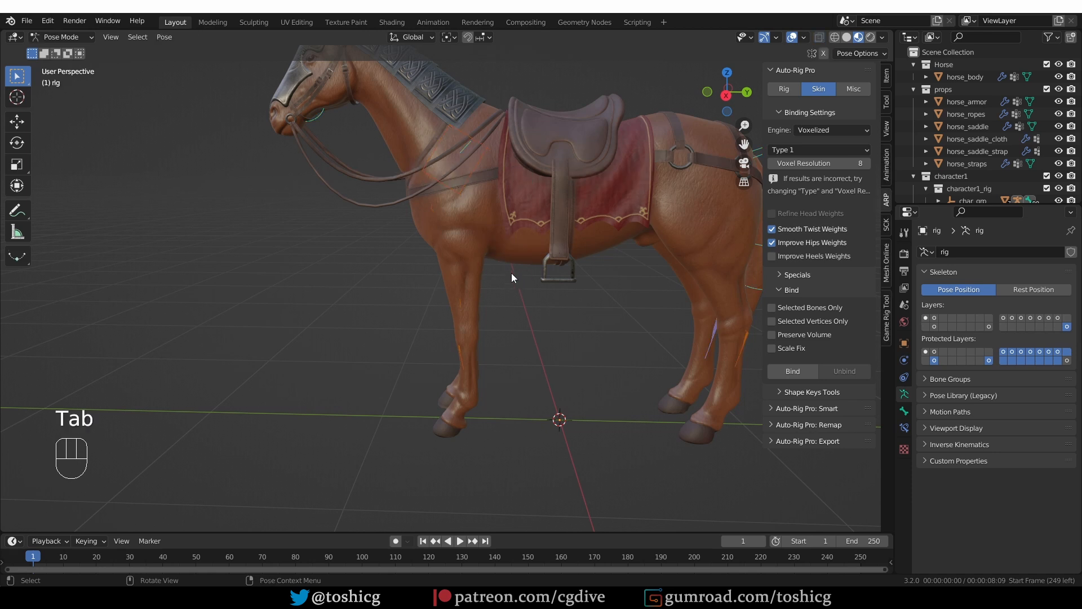
click(575, 173)
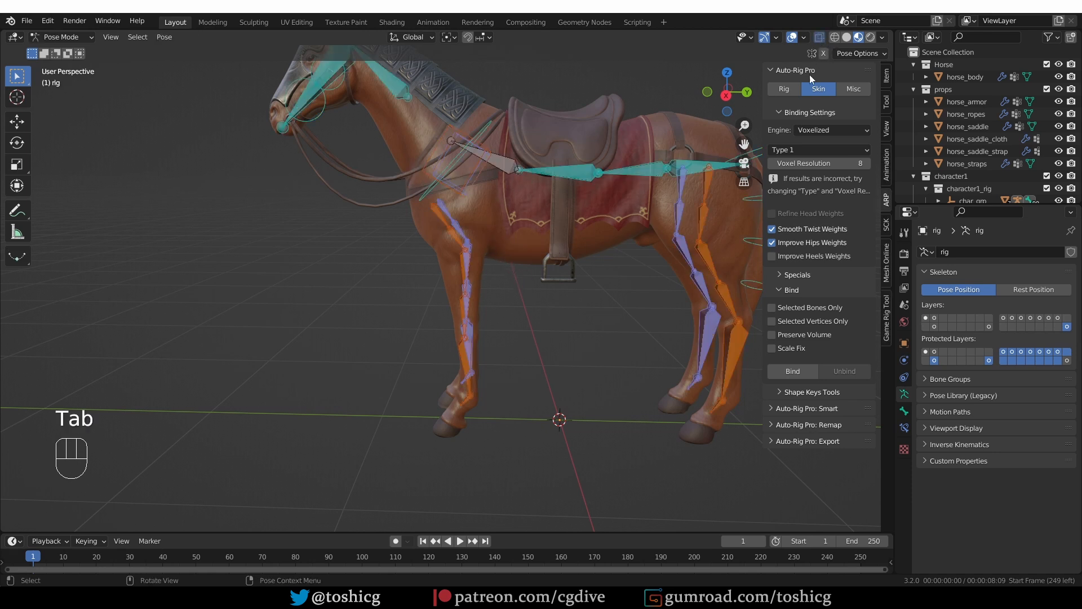
- Select the three spine bones beneath the saddle, both front shoulder controls (c_thigh_b_dupli_001) and the c_subneck_1.x control at the neck base
click(574, 171)
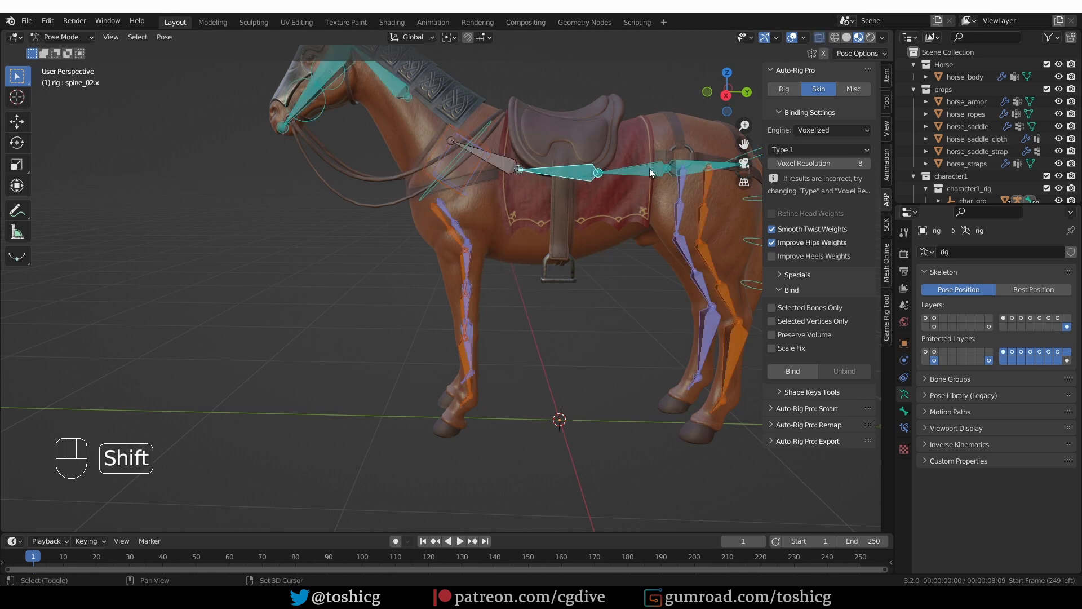
shift+click(492, 164)
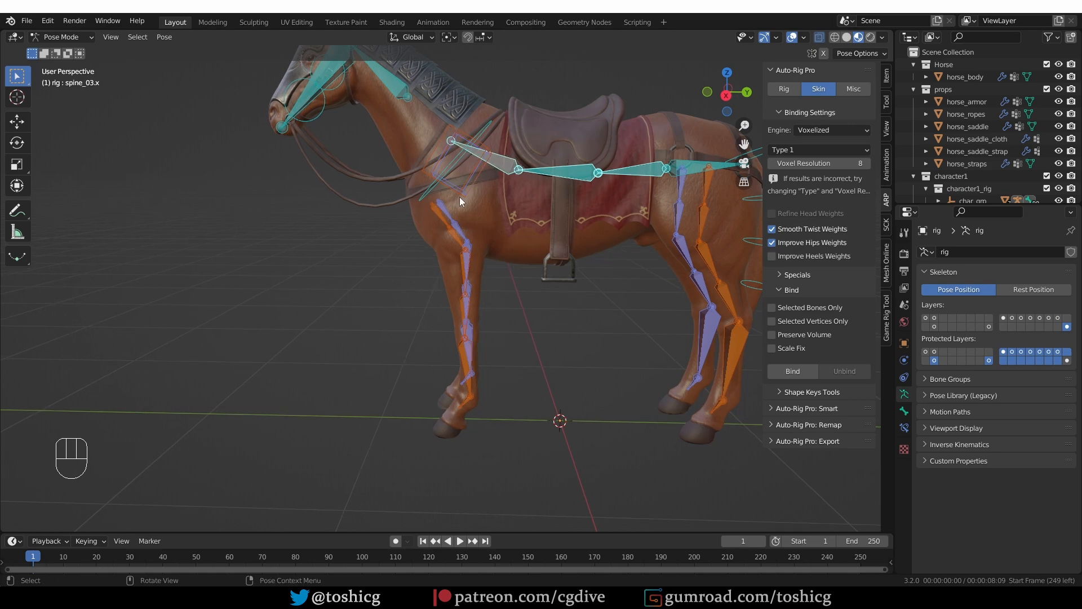
scroll(468, 193, up, 1)
scroll(467, 192, up, 1)
click(471, 194)
key(ctrl+z)
shift+click(485, 186)
middle_drag(480, 176, 462, 137)
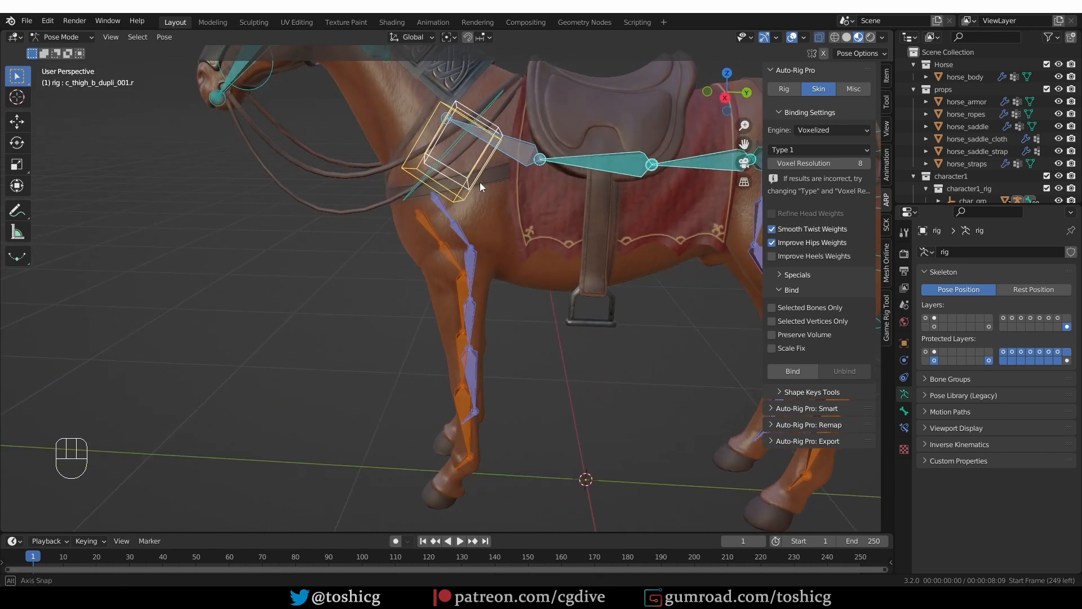
scroll(480, 183, down, 2)
scroll(485, 215, down, 2)
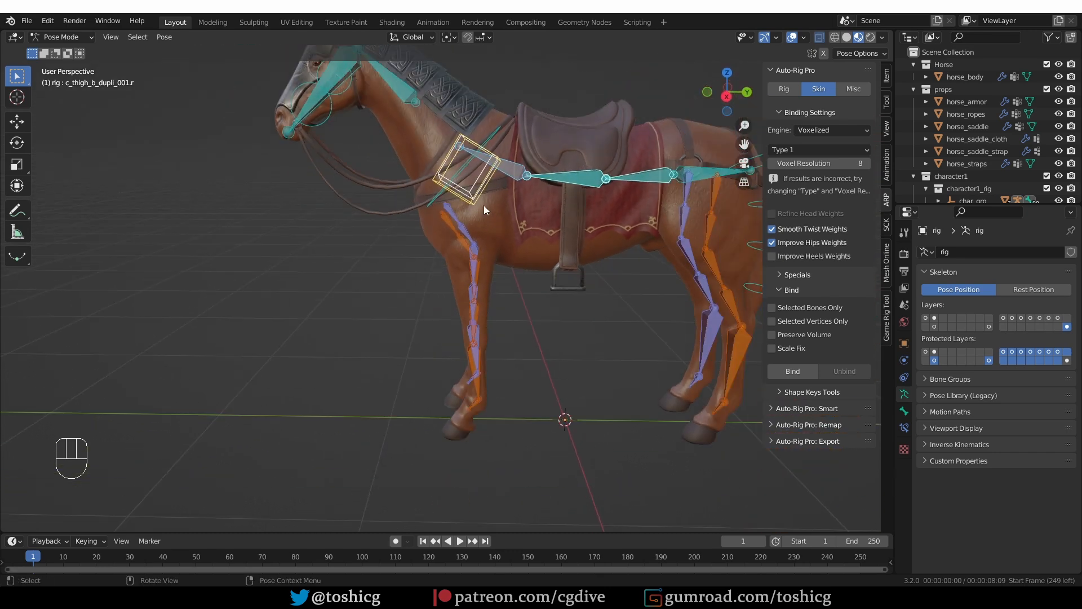
middle_drag(487, 214, 445, 180)
shift+click(424, 172)
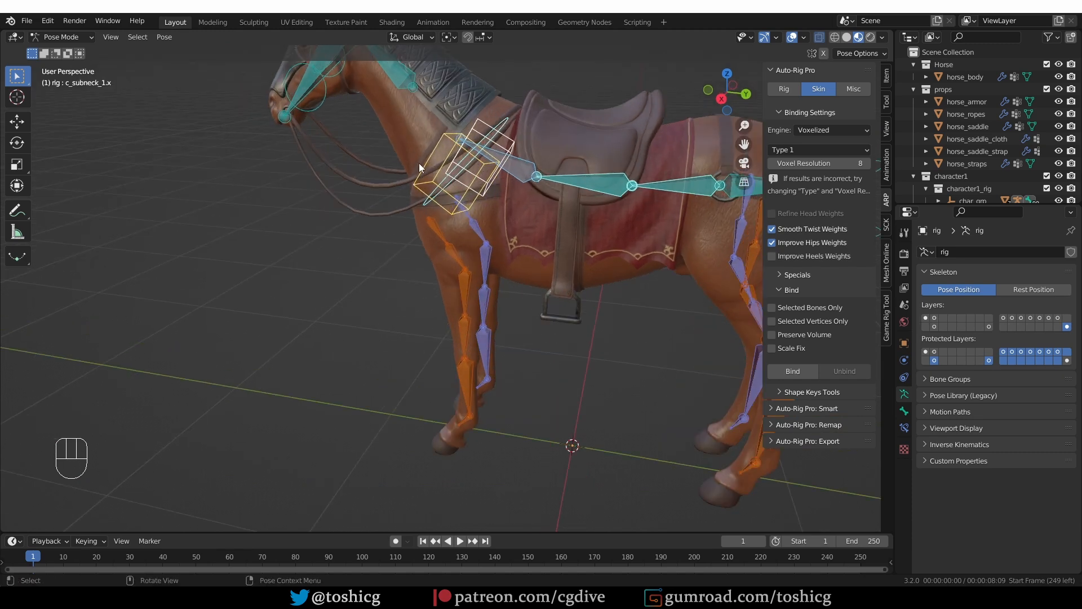
middle_drag(507, 165, 517, 164)
key(d)
drag(410, 90, 499, 159)
middle_drag(512, 310, 506, 293)
key(ctrl+z)
middle_drag(495, 238, 502, 225)
shift+middle_drag(627, 235, 549, 282)
- Delete all vertex groups of the saddle cloth in Object Mode
key(Tab)
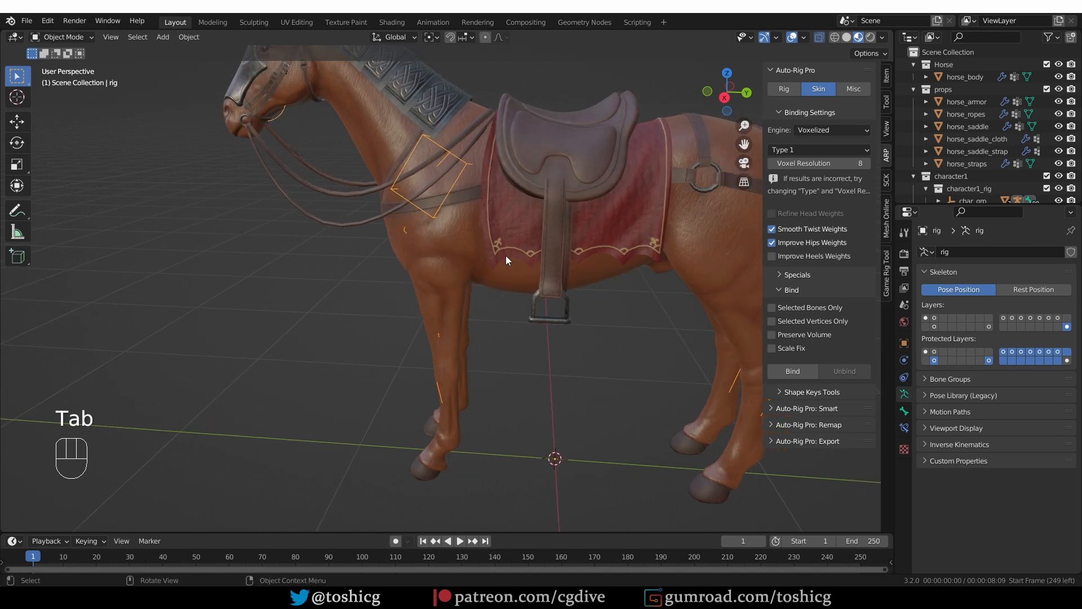
click(506, 209)
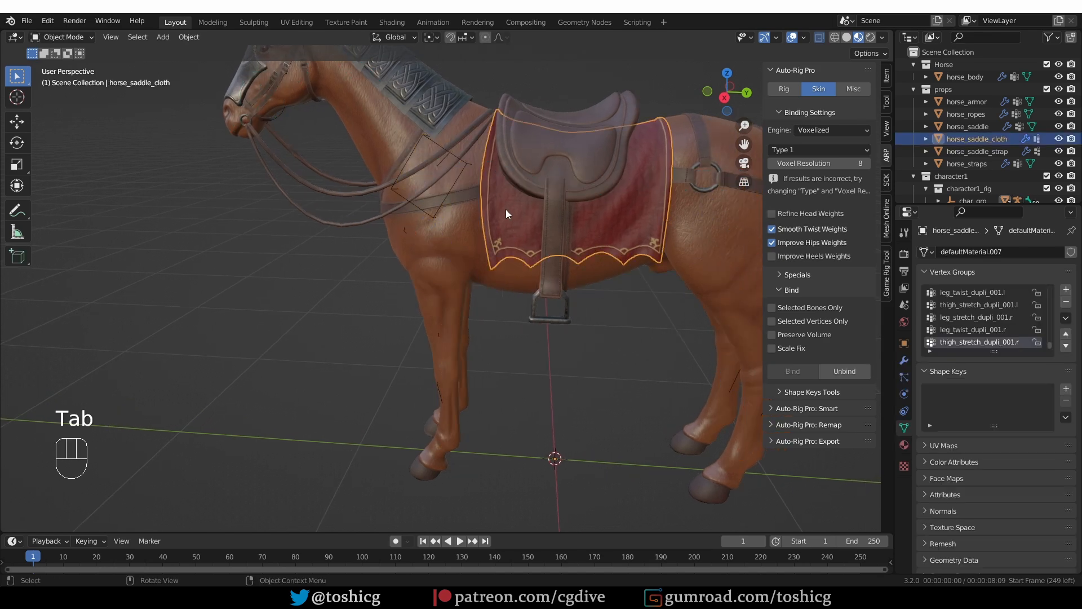
shift+click(462, 169)
key(Tab)
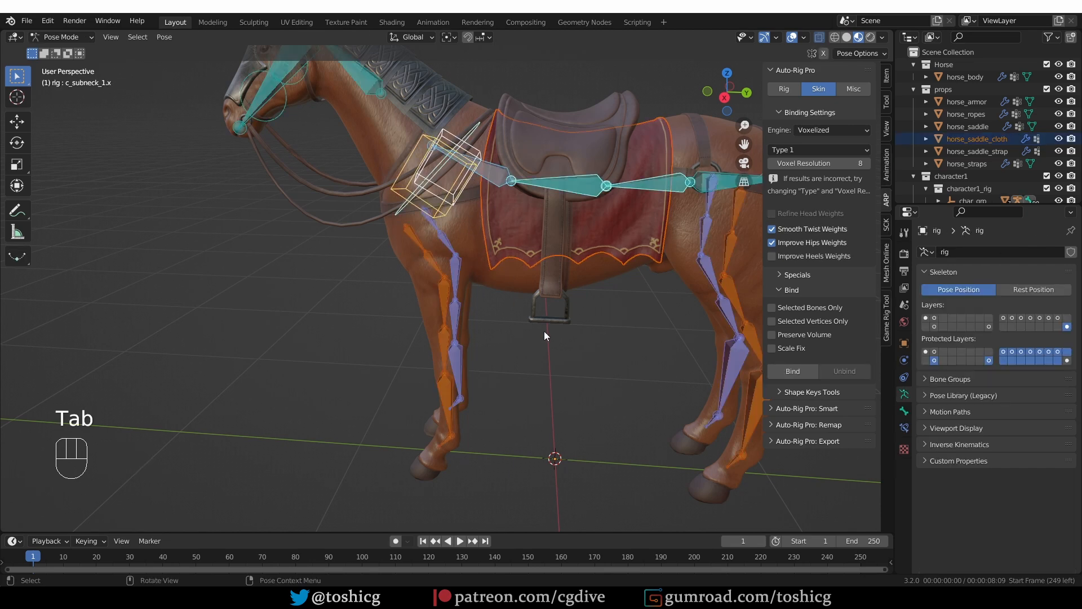
key(Tab)
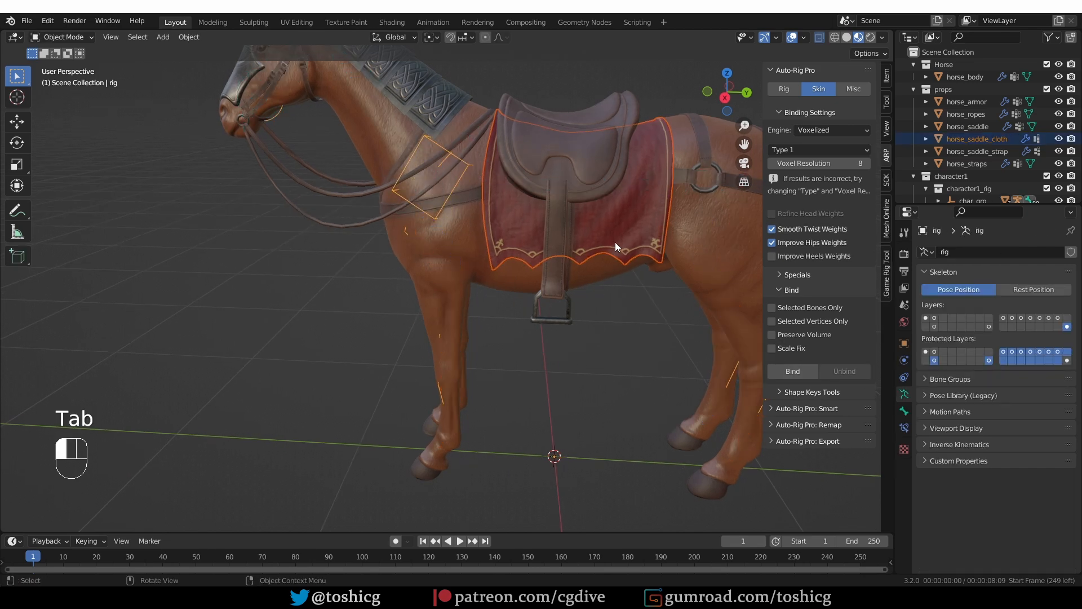
click(615, 241)
click(1065, 317)
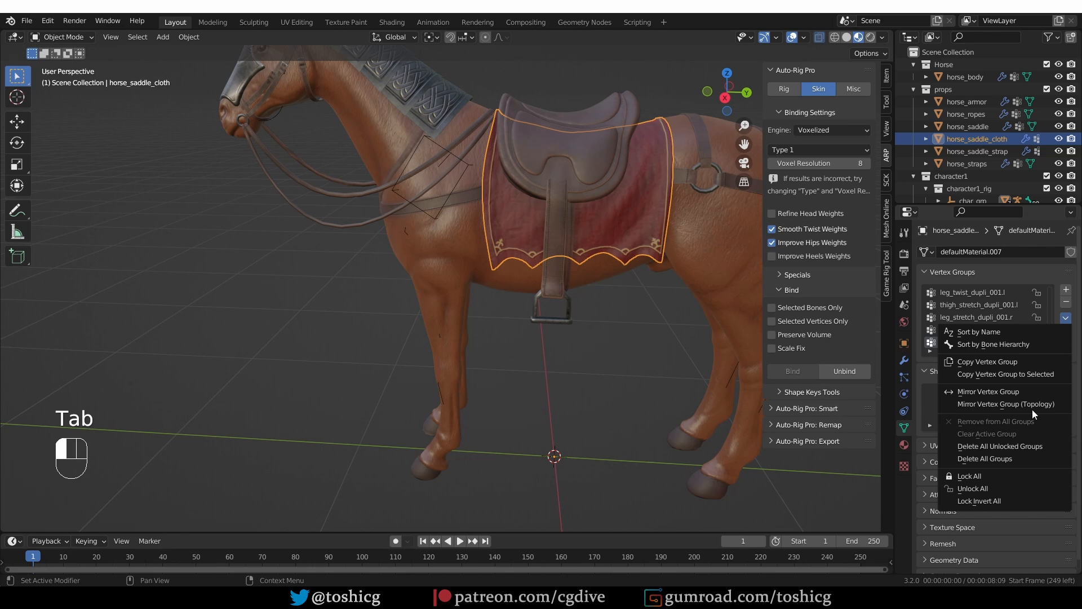
click(1026, 462)
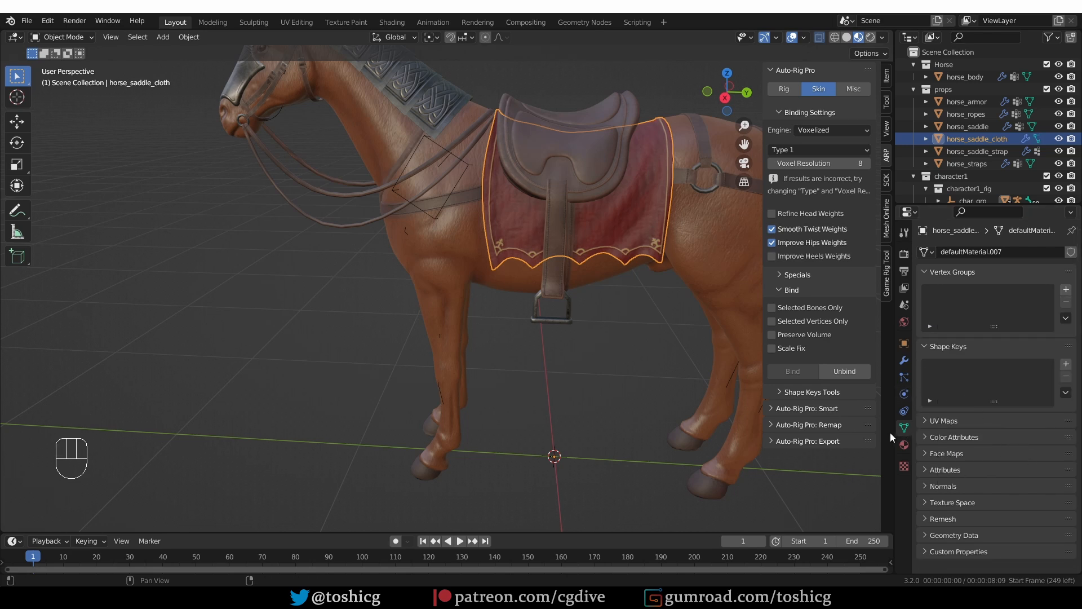
- Bind the saddle cloth to the rig using the selected bones only
shift+click(455, 188)
key(Tab)
click(478, 250)
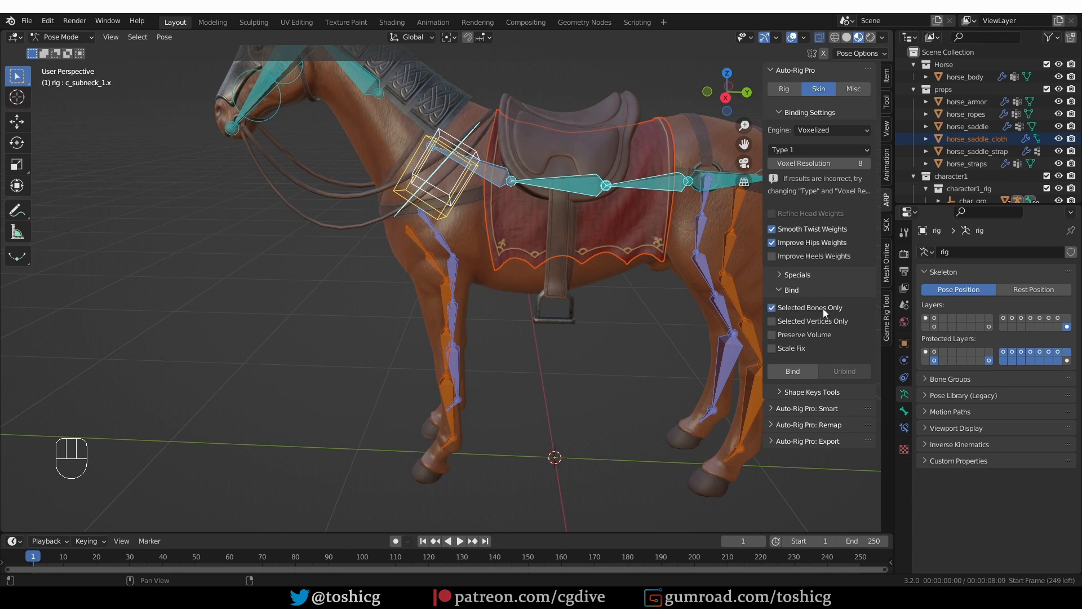
click(796, 373)
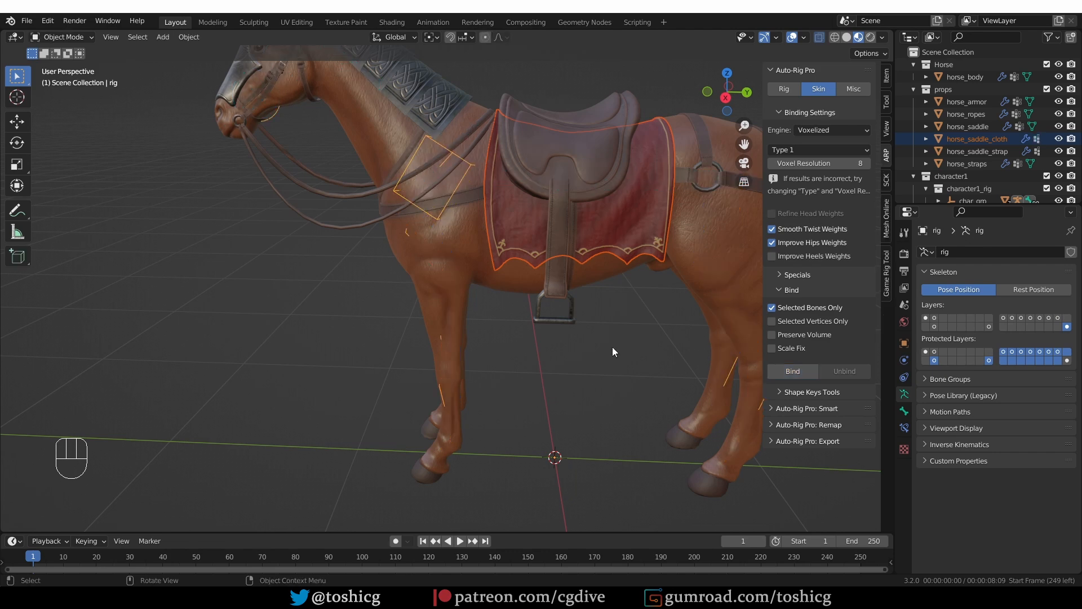
- Switch the rig back to Pose Mode with only the first control layer shown
click(925, 318)
key(Tab)
click(420, 490)
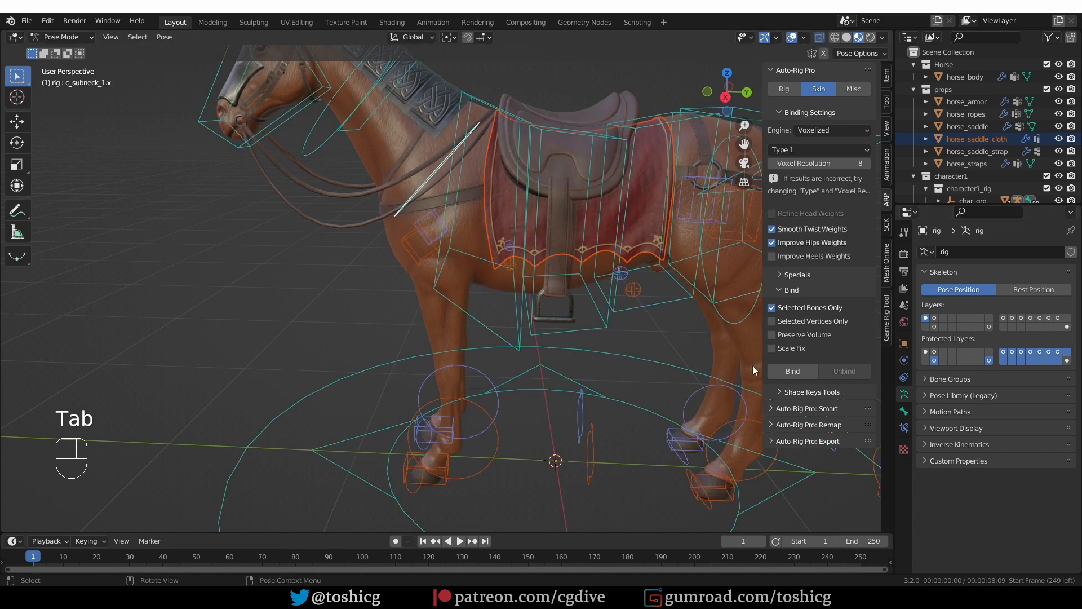
shift+click(935, 318)
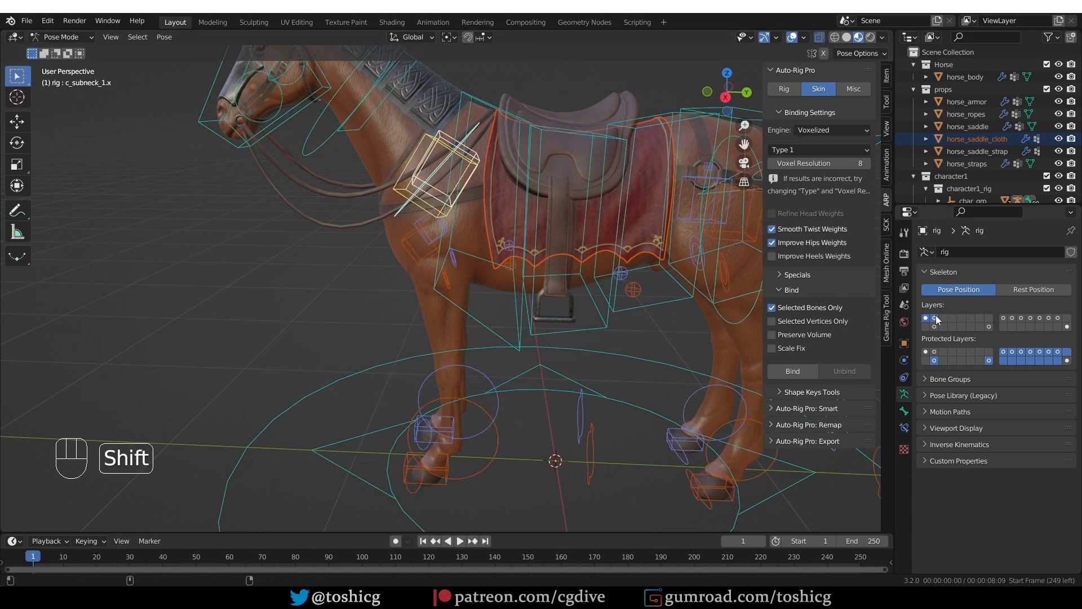
shift+click(935, 318)
- Test-move the left front foot IK control forward and back to check the saddle cloth's deformation, cancelling each move
click(406, 460)
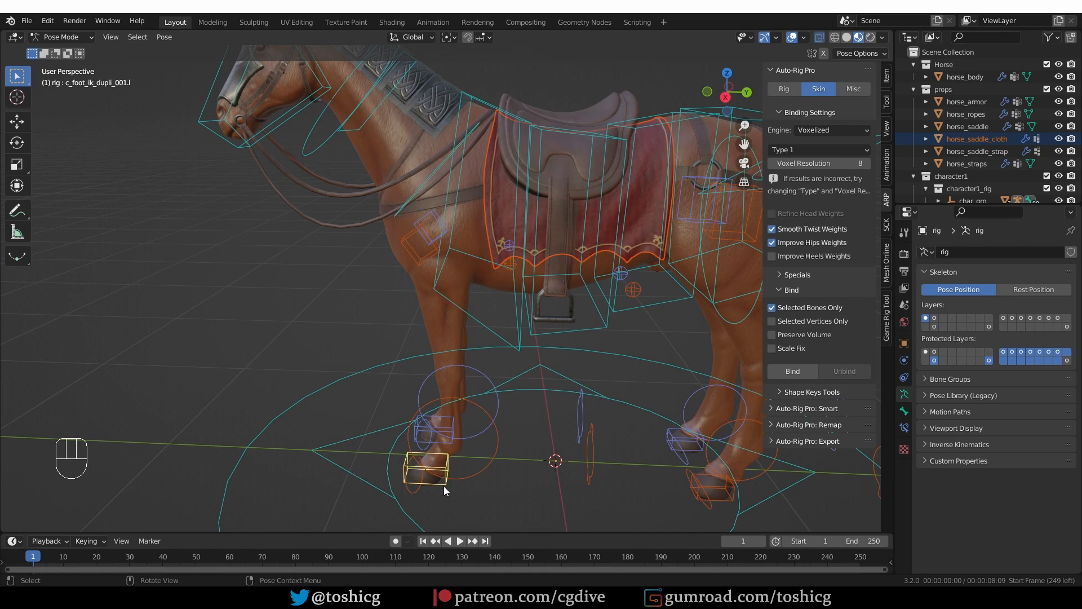
key(g)
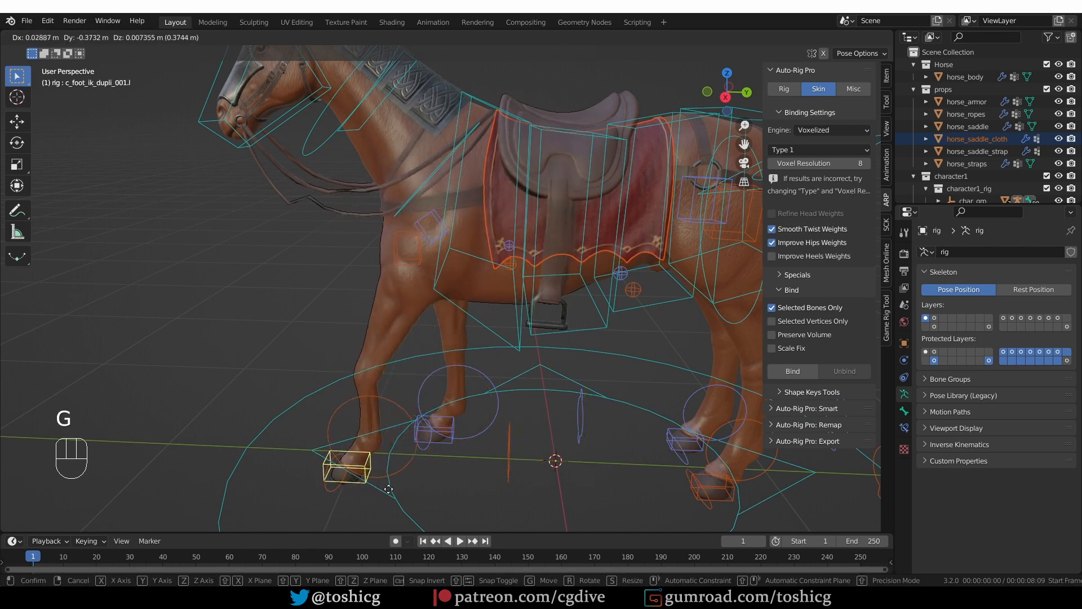
right_click(492, 417)
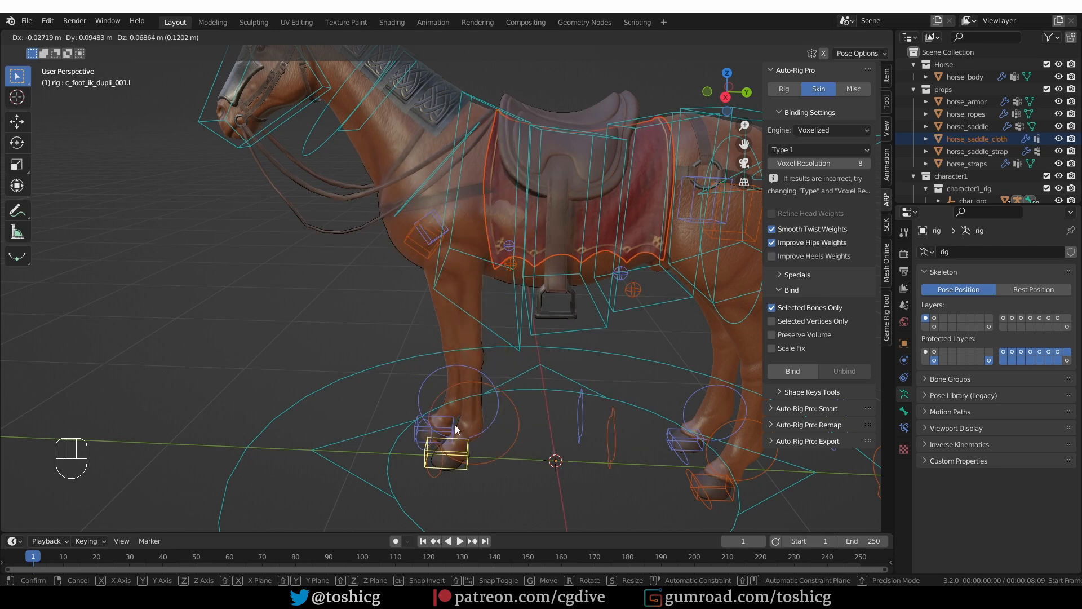
key(g)
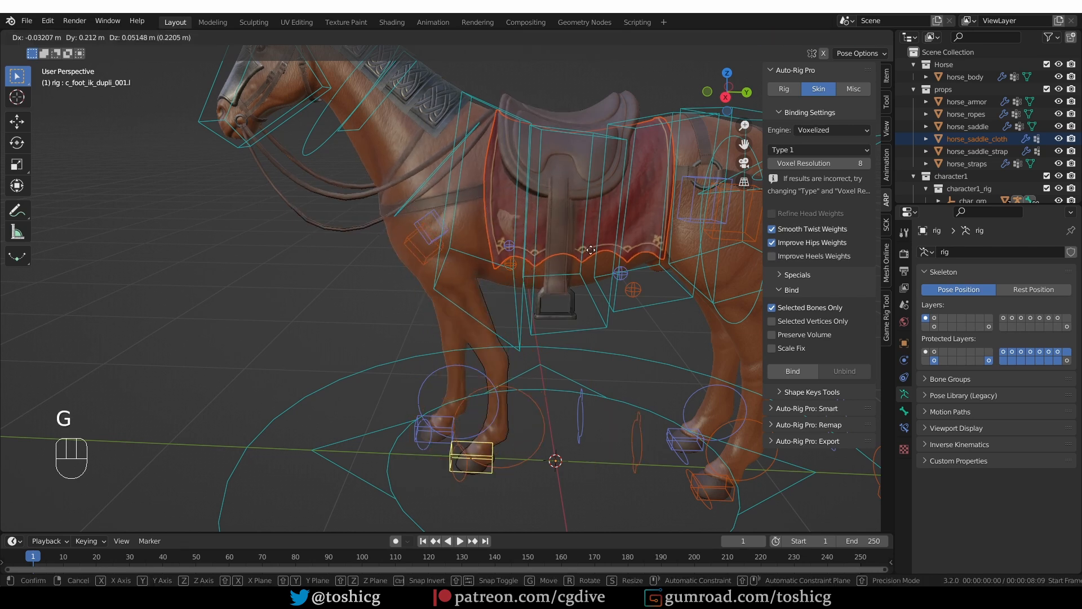
right_click(521, 210)
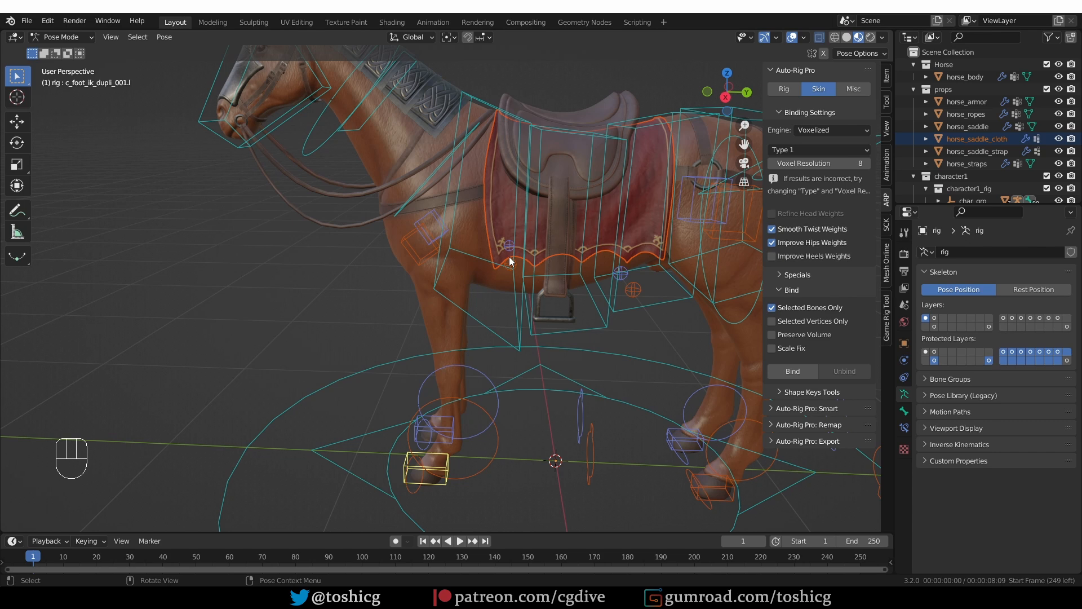
- Show only the deform bone layer again and reselect the spine bones, both front shoulder controls and the neck base control
shift+middle_drag(577, 255, 559, 226)
key(Tab)
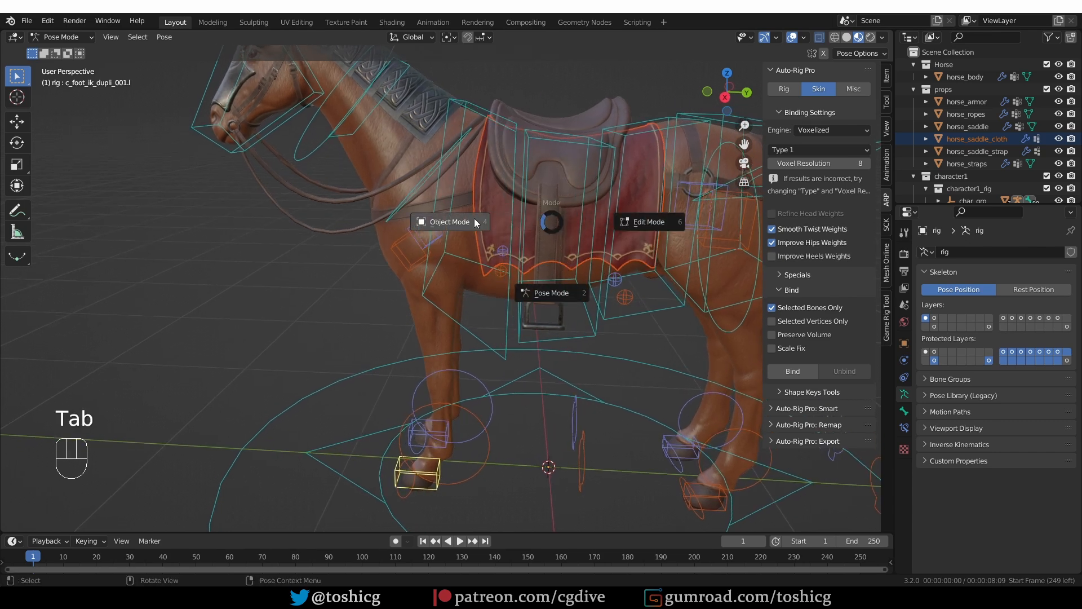
click(1067, 326)
key(Tab)
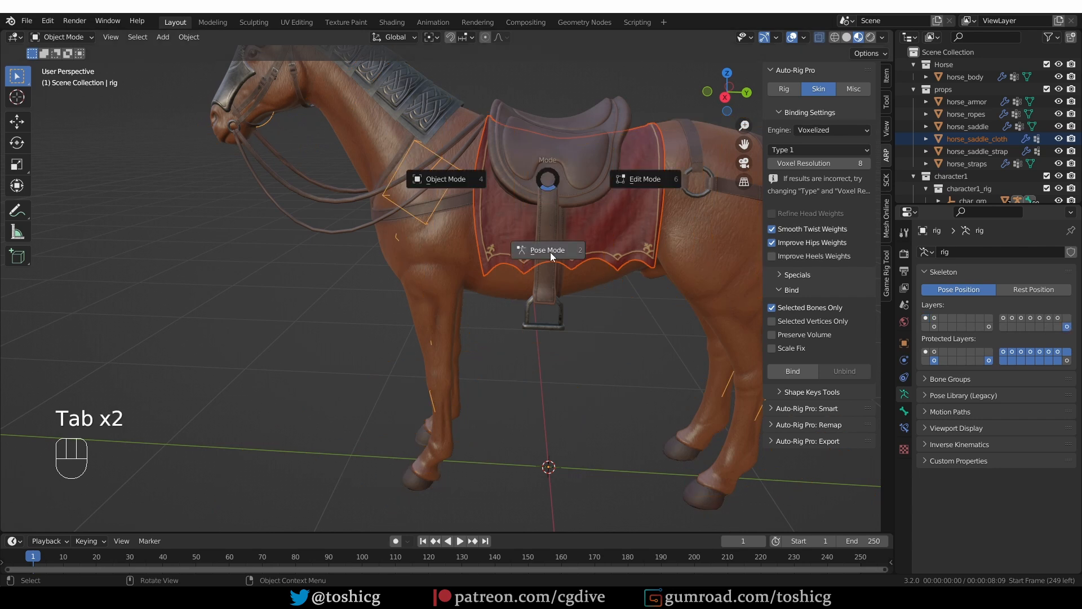
shift+click(592, 195)
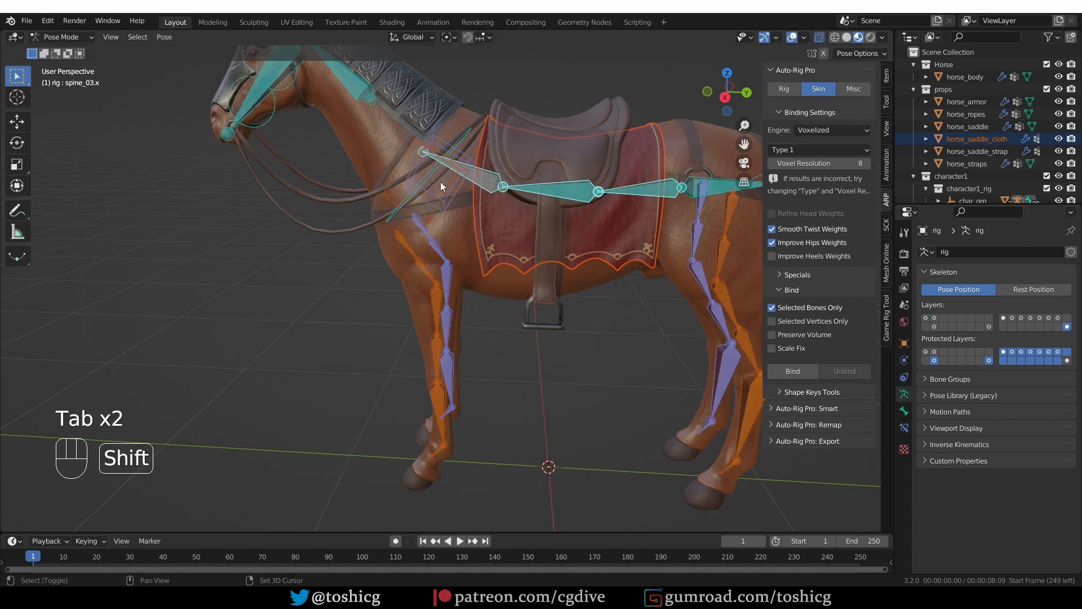
shift+click(468, 200)
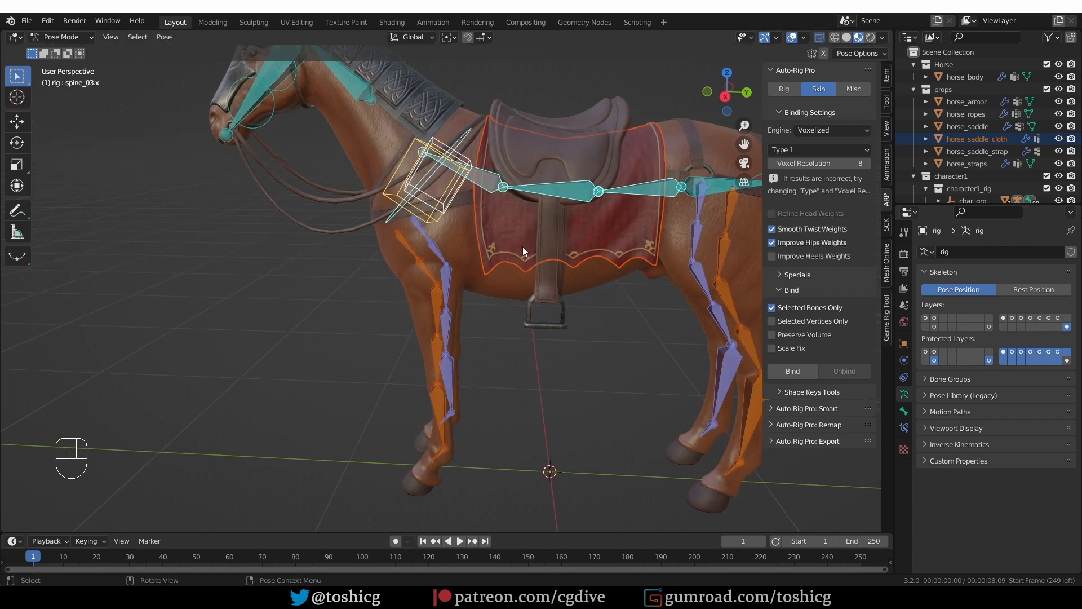
- Delete all vertex groups of the saddle mesh in Object Mode
key(Tab)
click(415, 220)
click(544, 117)
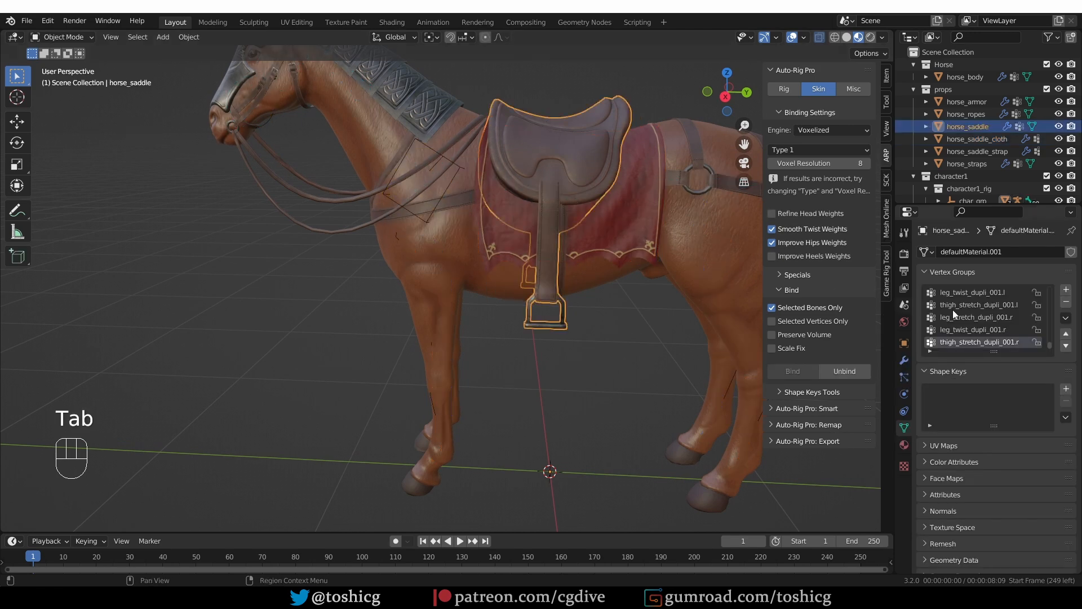
click(1071, 317)
click(1029, 460)
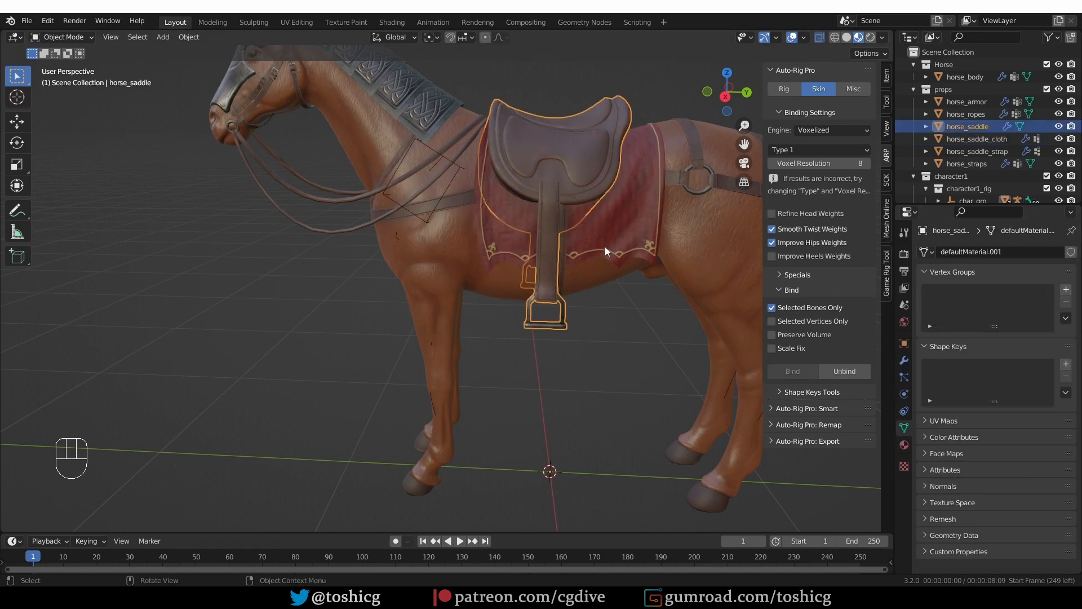
- Bind the saddle to the rig with Selected Bones Only, using the spine, shoulder and neck base selection
shift+click(451, 181)
key(Tab)
click(535, 121)
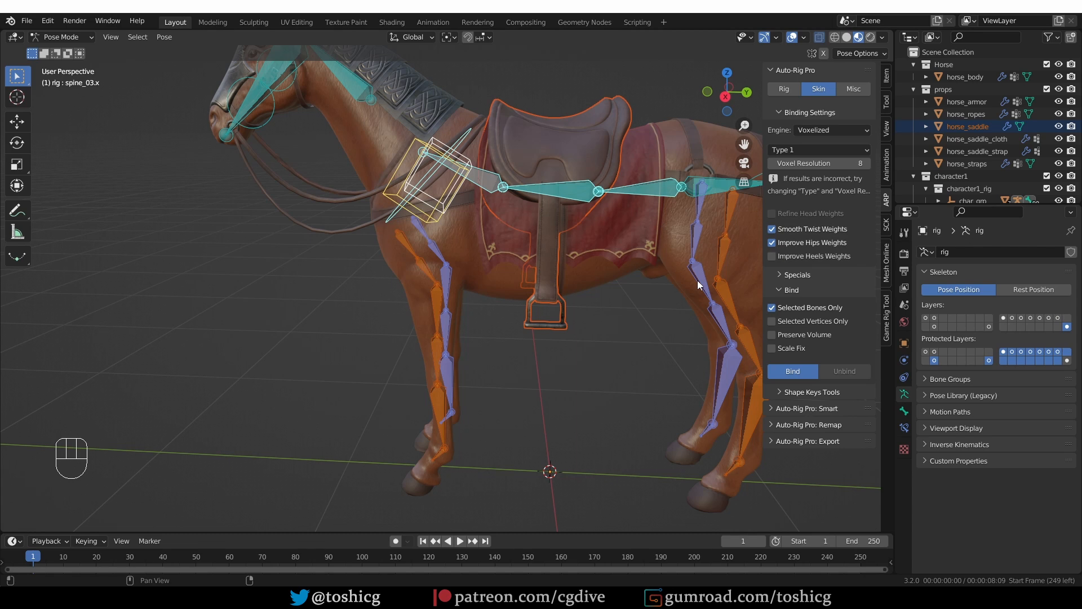
- Test-move the left front foot IK control to check the saddle's deformation, cancelling each move
click(450, 427)
key(Tab)
key(g)
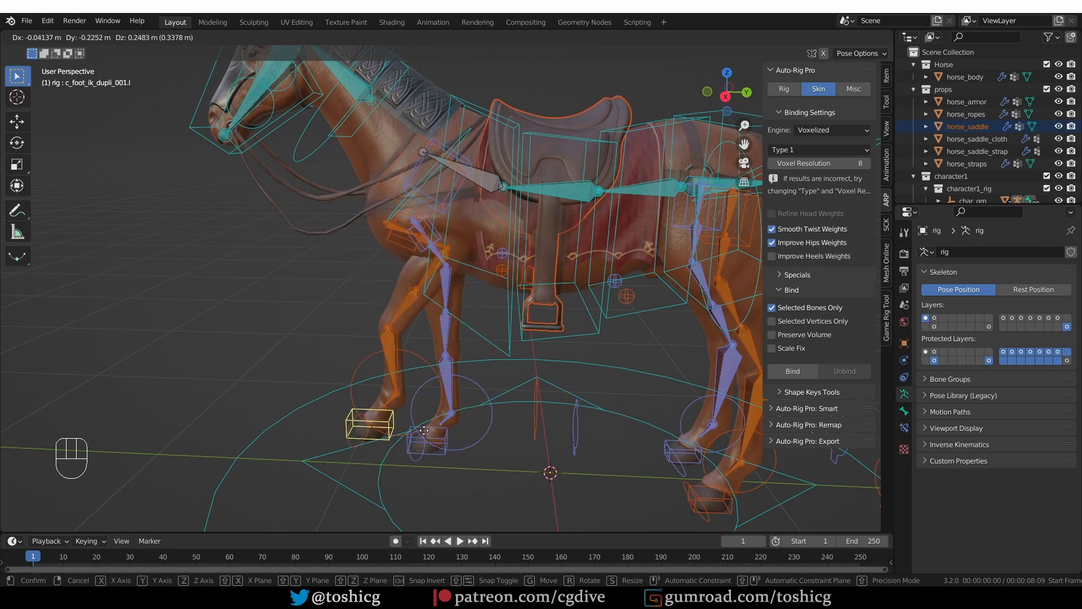
right_click(426, 448)
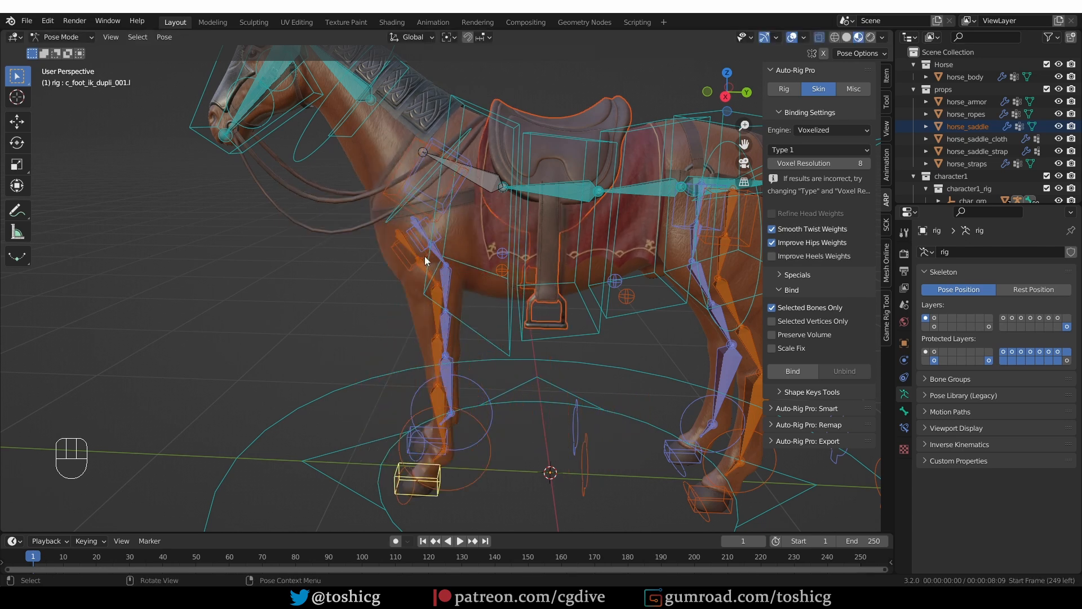
click(455, 195)
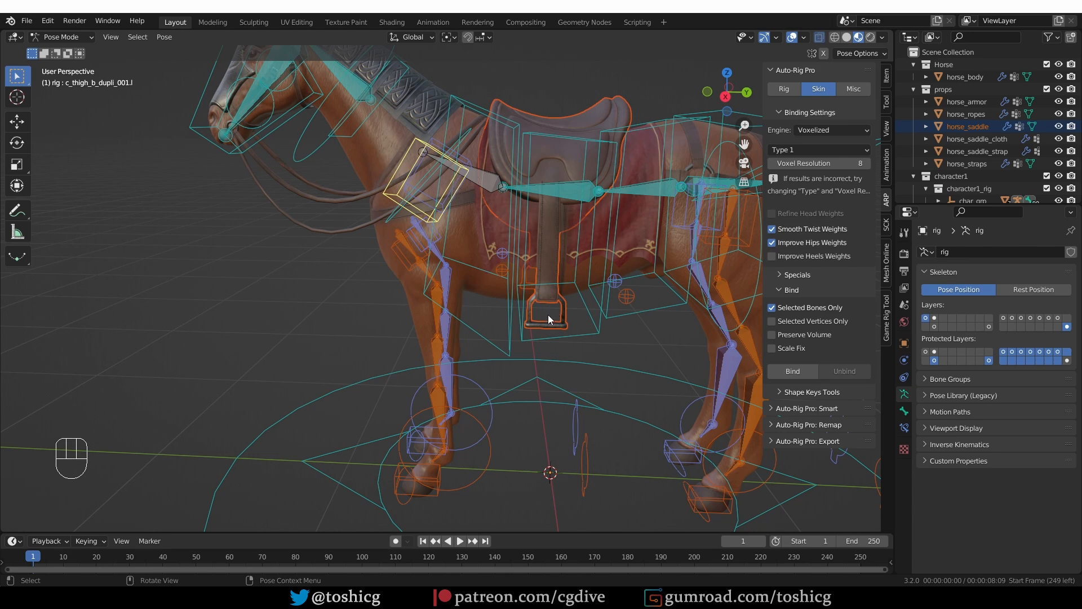
click(441, 481)
key(g)
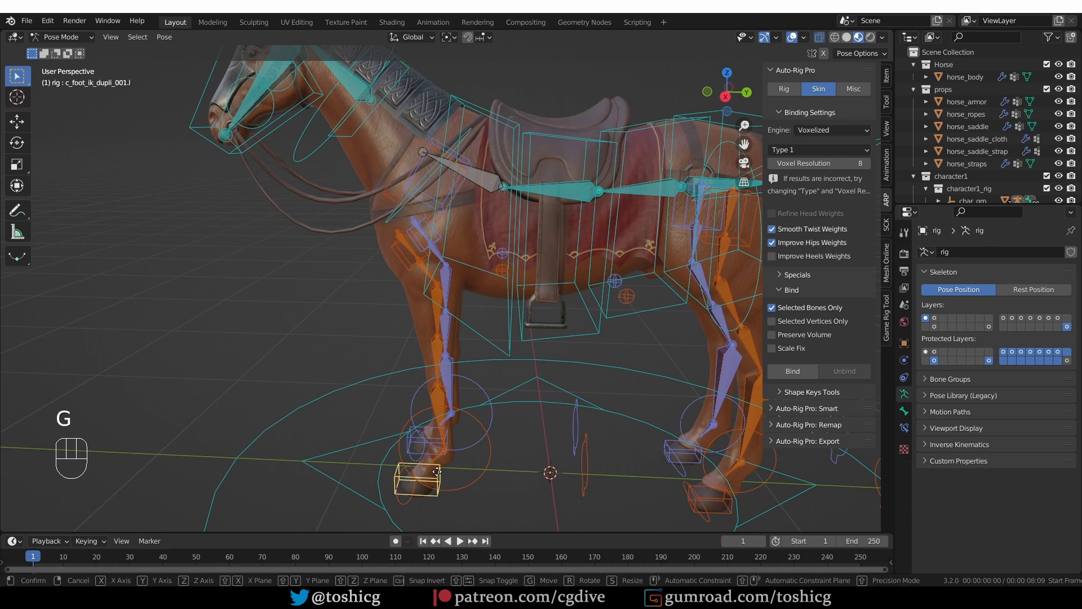
right_click(338, 394)
- Test-move the left hind foot IK control with and without viewport overlays to check the saddle and cloth, cancelling each move
shift+middle_drag(527, 411, 465, 416)
scroll(479, 416, down, 2)
click(609, 442)
key(g)
right_click(599, 372)
scroll(605, 336, up, 2)
middle_drag(605, 341, 607, 331)
key(z)
key(g)
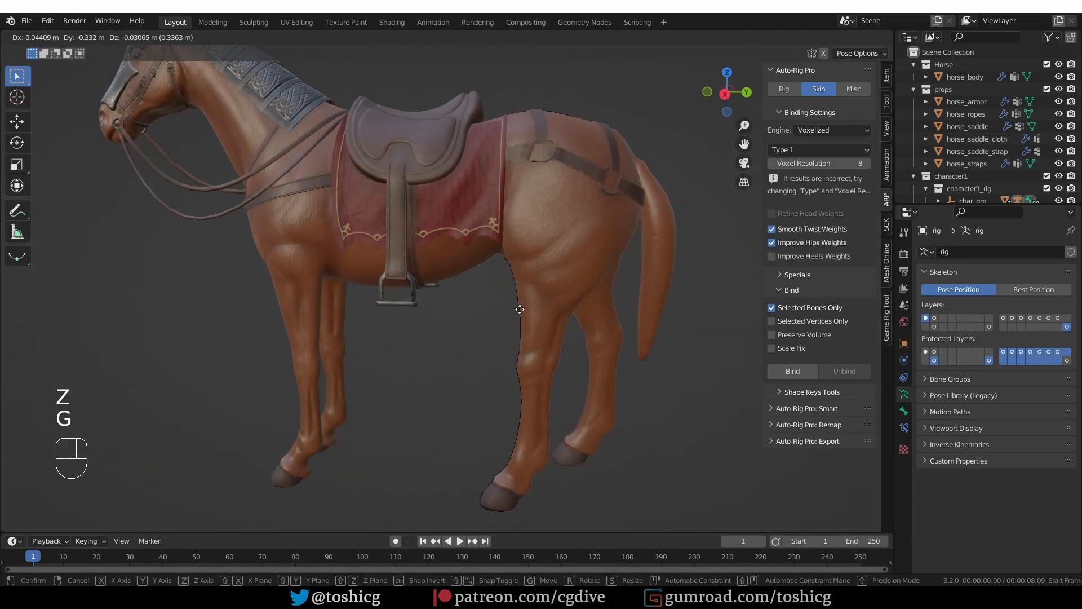
right_click(549, 304)
middle_drag(549, 304, 566, 309)
scroll(566, 309, down, 1)
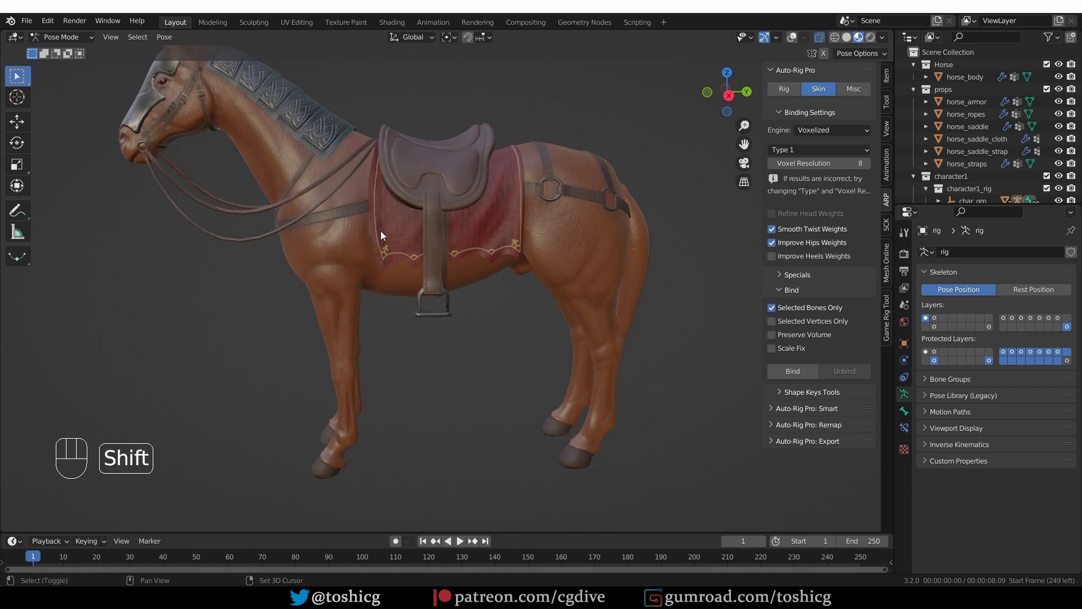
- Show the overlays again and test-rotate the neck master control freely, cancelling the rotation
shift+middle_drag(381, 235, 422, 309)
key(z)
click(337, 157)
key(r)
key(r)
right_click(372, 212)
middle_drag(374, 212, 389, 218)
- Delete all vertex groups of the horse ropes mesh in Object Mode
key(Tab)
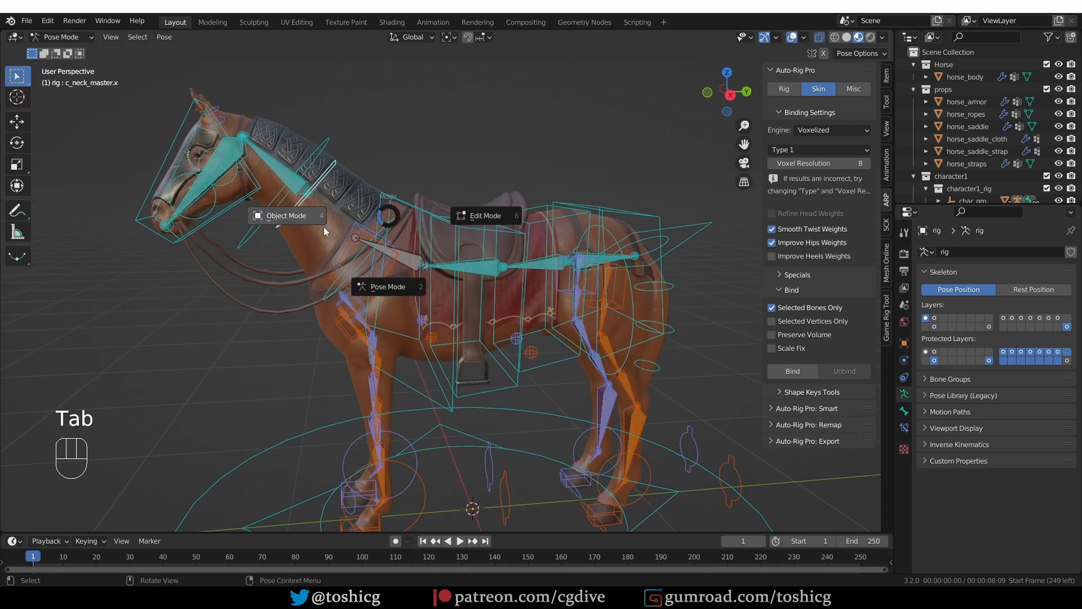
click(315, 227)
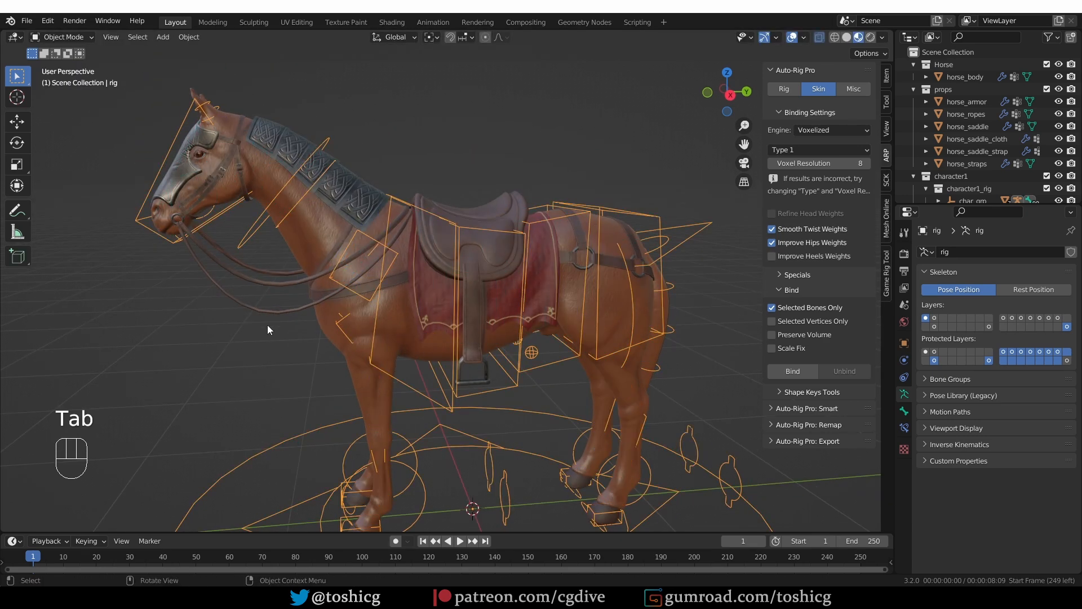
click(278, 282)
click(1065, 317)
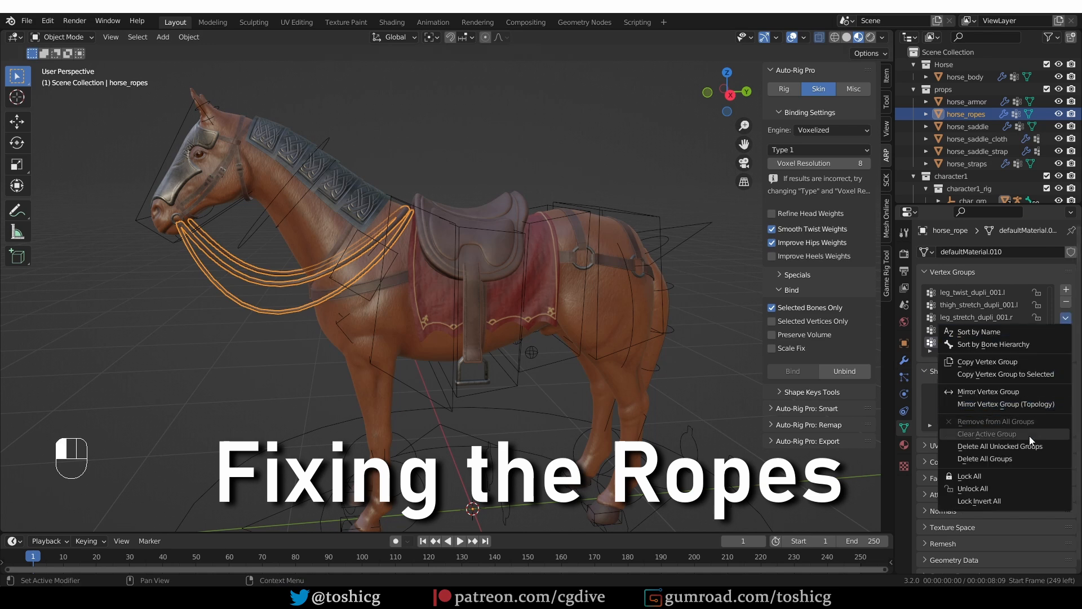
click(1023, 461)
- Show only the rig's deform bone layer and select the neck base control, the spine_03.x bone and both front shoulder controls in Pose Mode
click(341, 166)
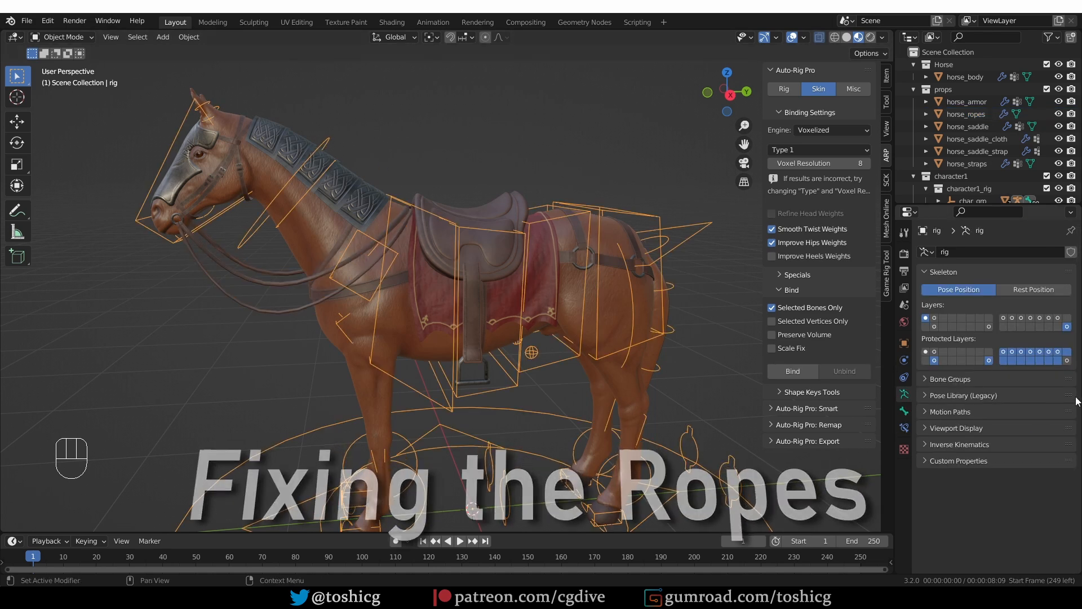
click(1067, 327)
middle_drag(518, 324, 510, 324)
key(Tab)
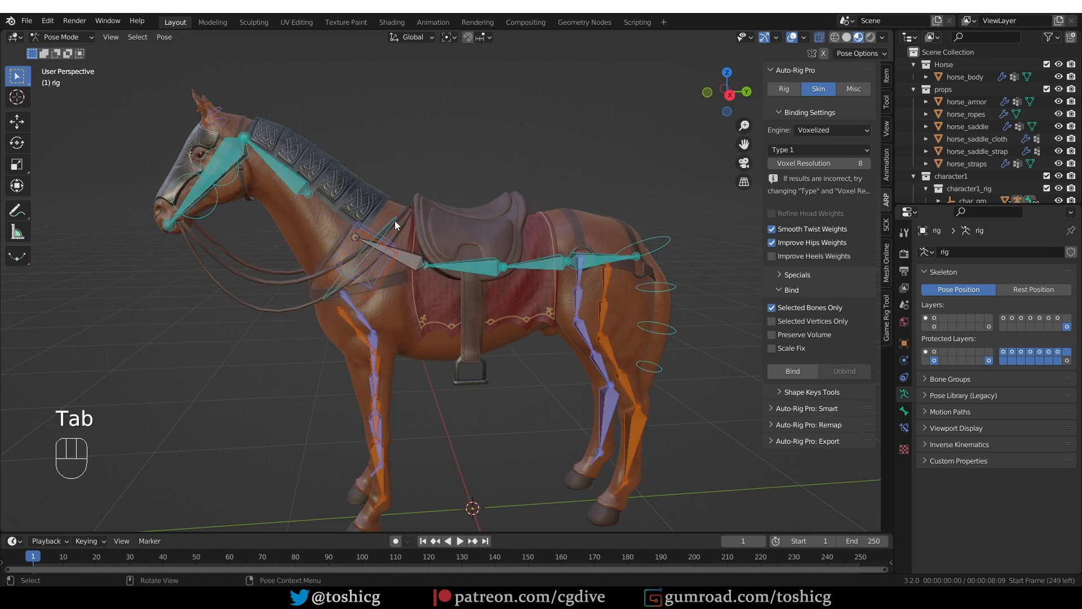
click(395, 219)
key(ctrl+z)
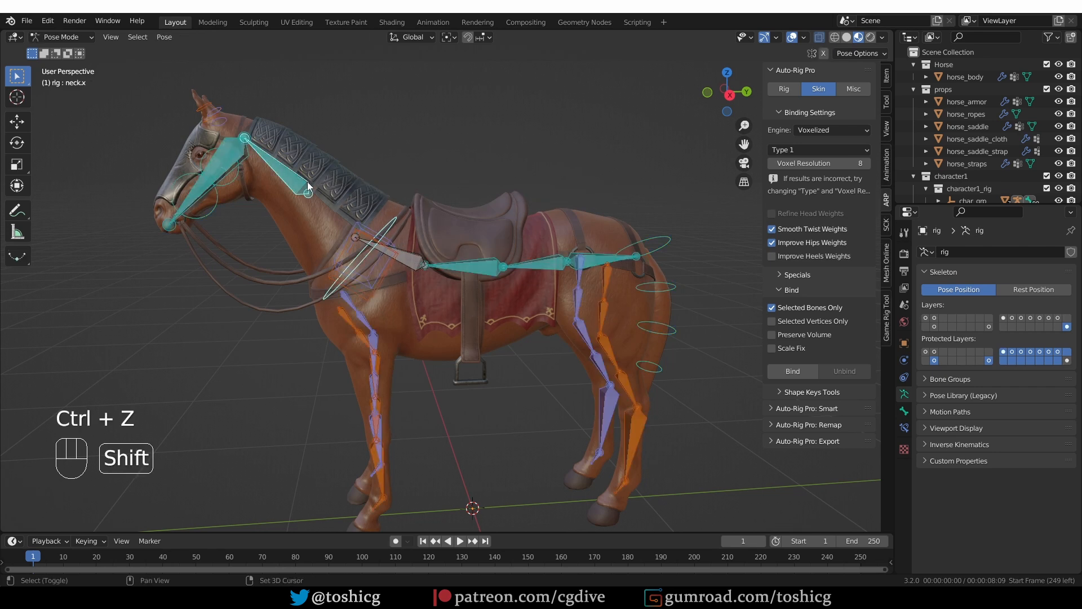
shift+click(414, 252)
shift+click(374, 244)
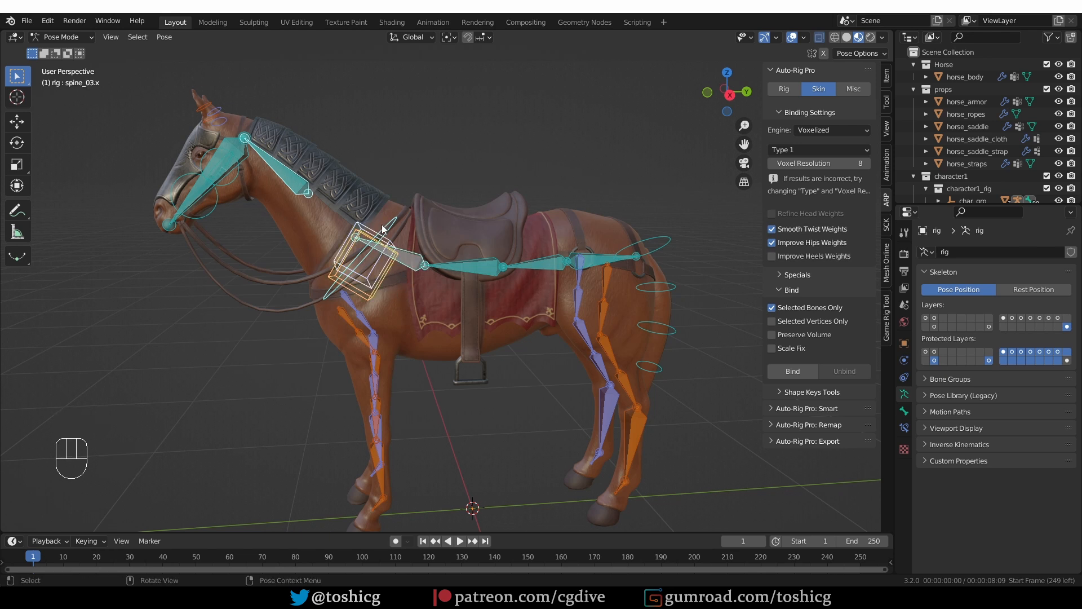
- Select the horse ropes together with the rig in Object Mode and return the rig to Pose Mode
key(Tab)
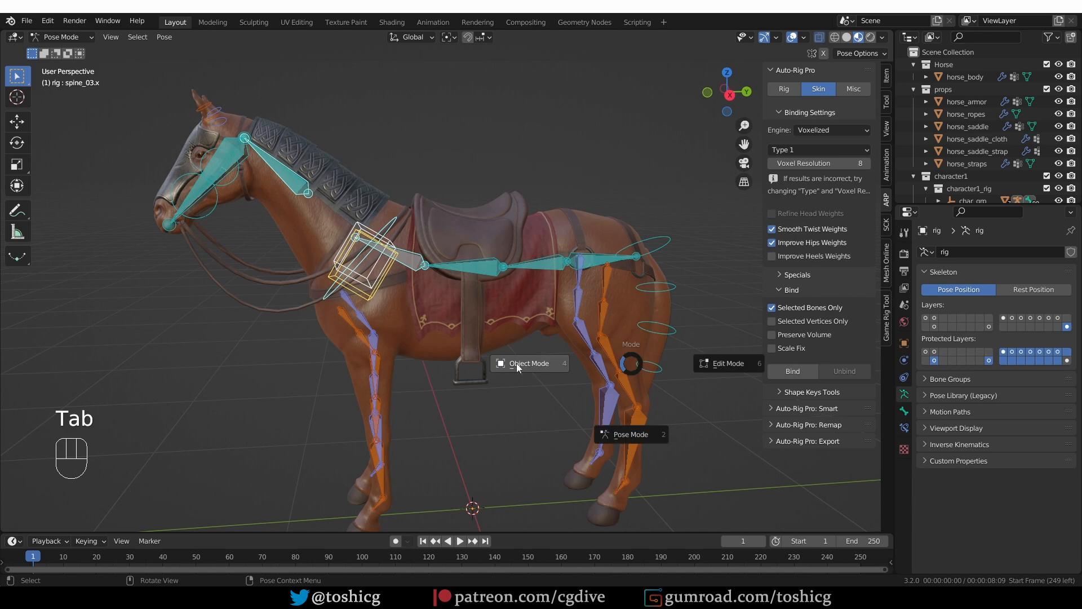
key(Tab)
click(266, 283)
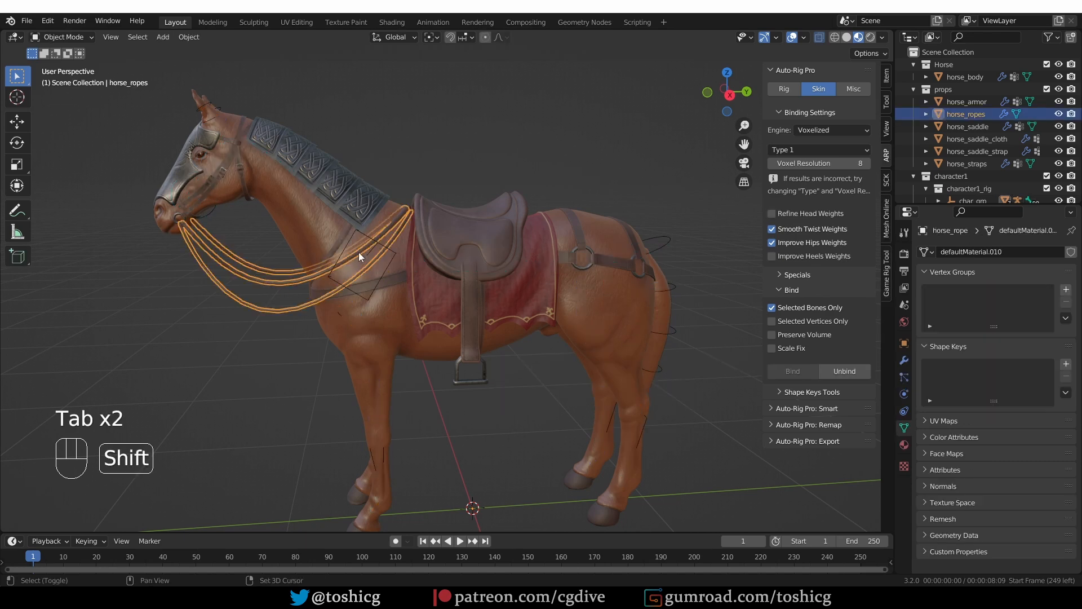
shift+click(362, 234)
key(Tab)
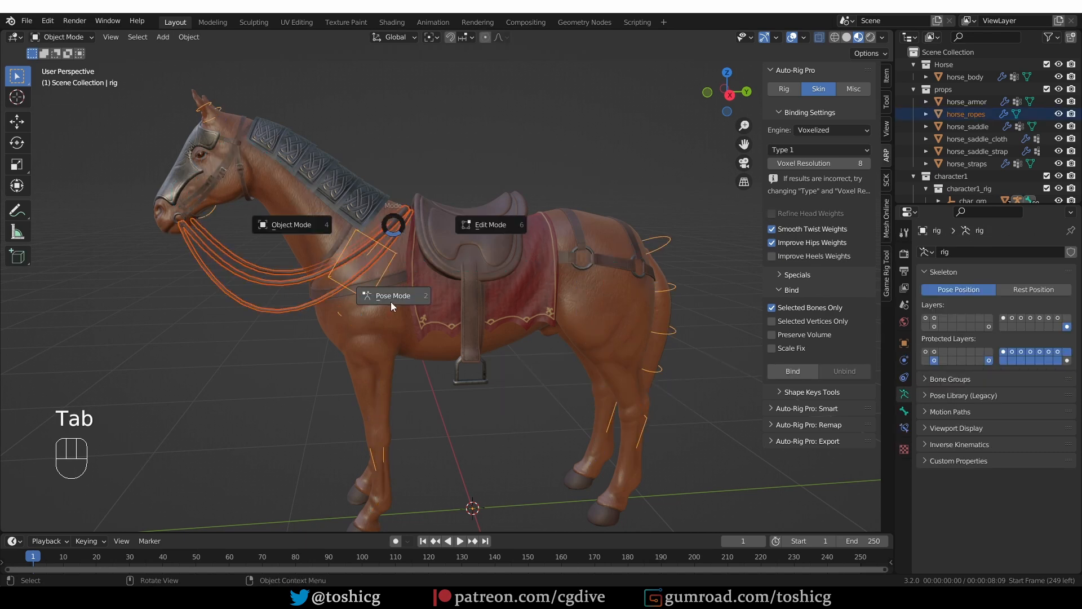
click(392, 302)
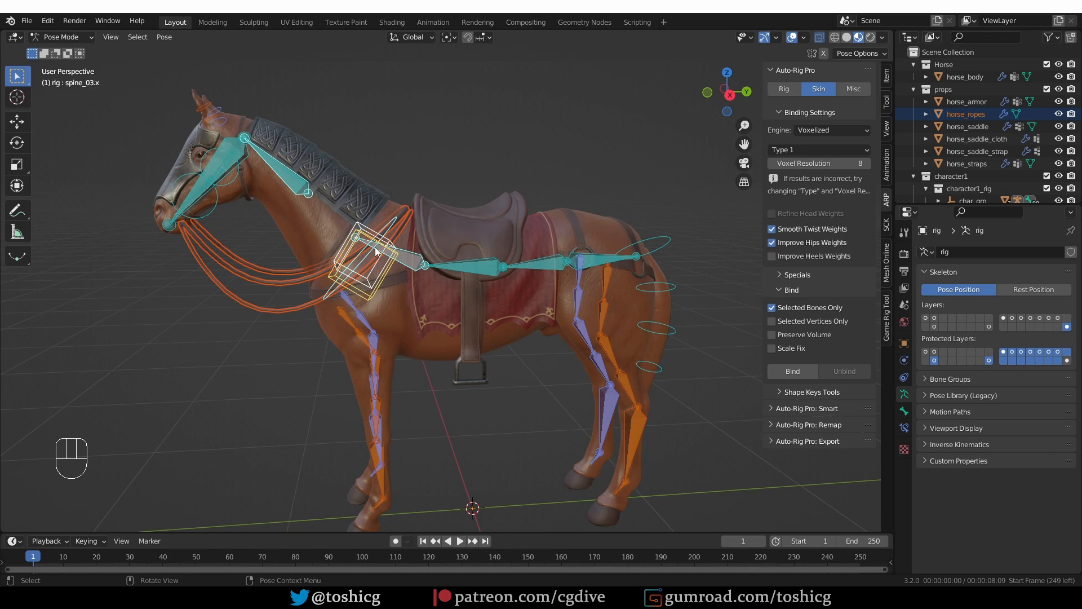
- Try binding the ropes to the selected spine, shoulder and neck base bones, test a control rotation, and undo the binding
click(795, 372)
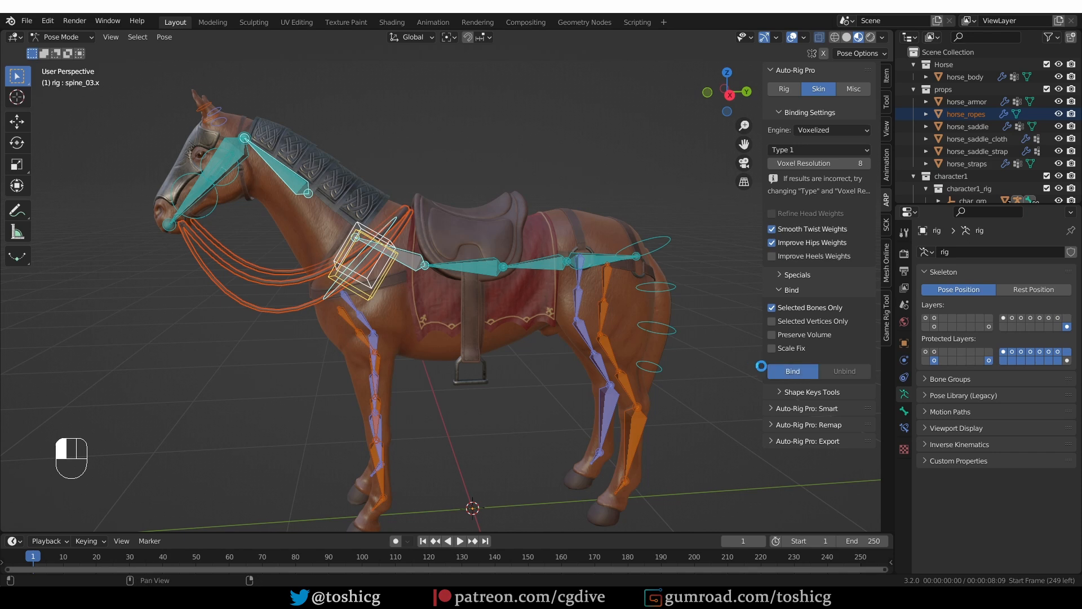
shift+middle_drag(502, 281, 520, 231)
key(Tab)
click(358, 237)
key(r)
key(r)
right_click(236, 230)
shift+middle_drag(244, 189, 279, 218)
key(ctrl+z)
key(ctrl+z)
key(ctrl+z)
- Add the head bone to the selection and bind the ropes with Selected Bones Only
shift+click(271, 138)
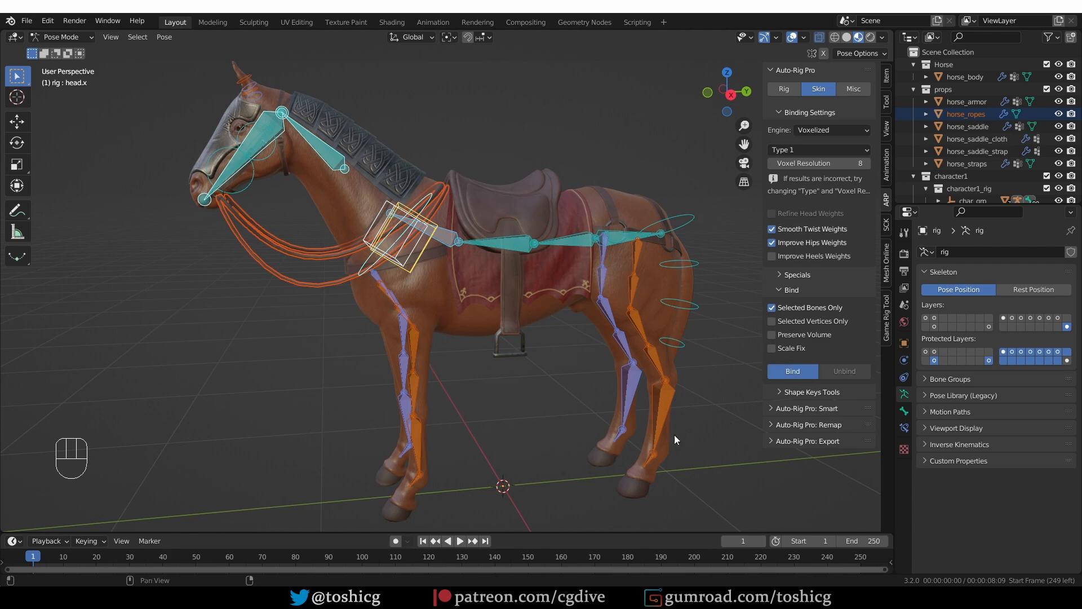
key(ctrl+Tab)
- Show the control layer and test-rotate the head control to check the ropes, reverting each rotation
key(Tab)
key(r)
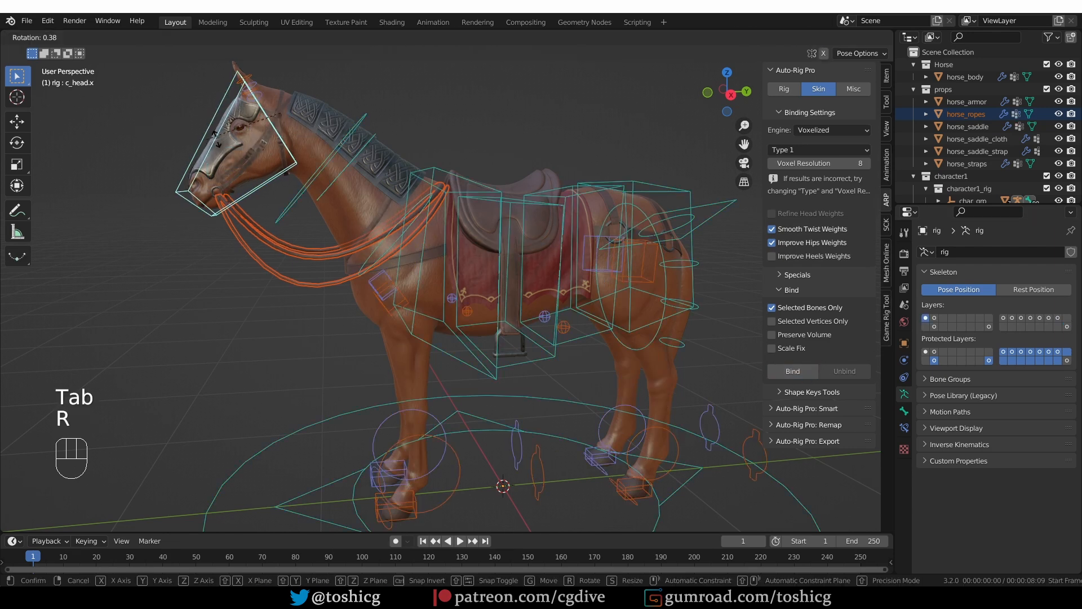
click(255, 191)
key(ctrl+z)
key(r)
key(r)
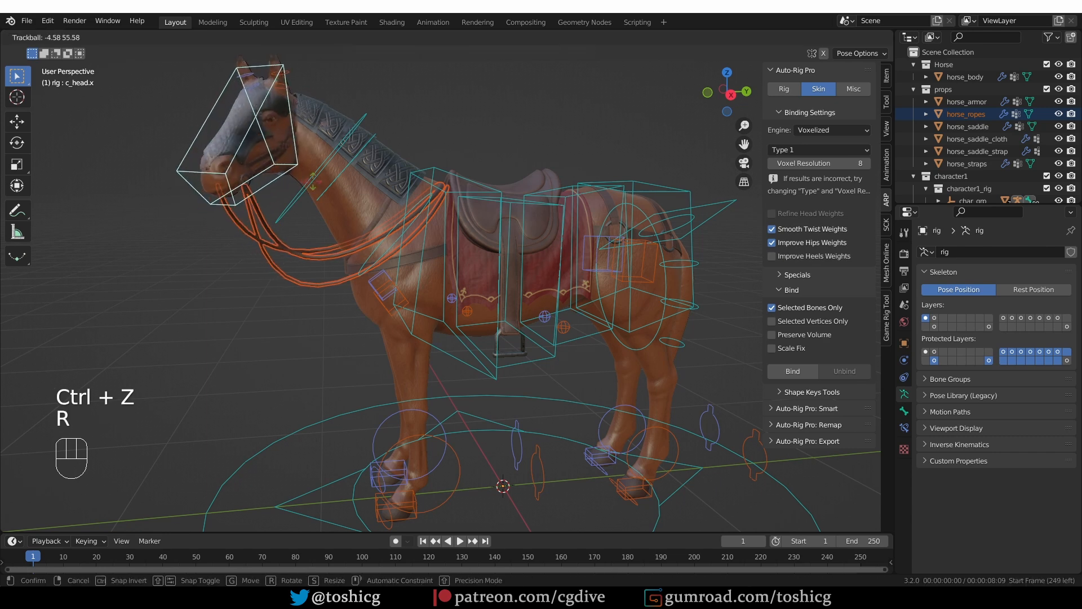
right_click(286, 190)
- Test-rotate the neck control and the front spine control to check how the ropes follow, cancelling both rotations
click(335, 164)
key(r)
key(r)
right_click(375, 135)
click(431, 196)
key(r)
right_click(439, 242)
- Test-move the left front foot IK control to check the ropes while the leg moves
click(419, 511)
click(413, 507)
middle_drag(395, 491, 379, 482)
key(g)
click(339, 456)
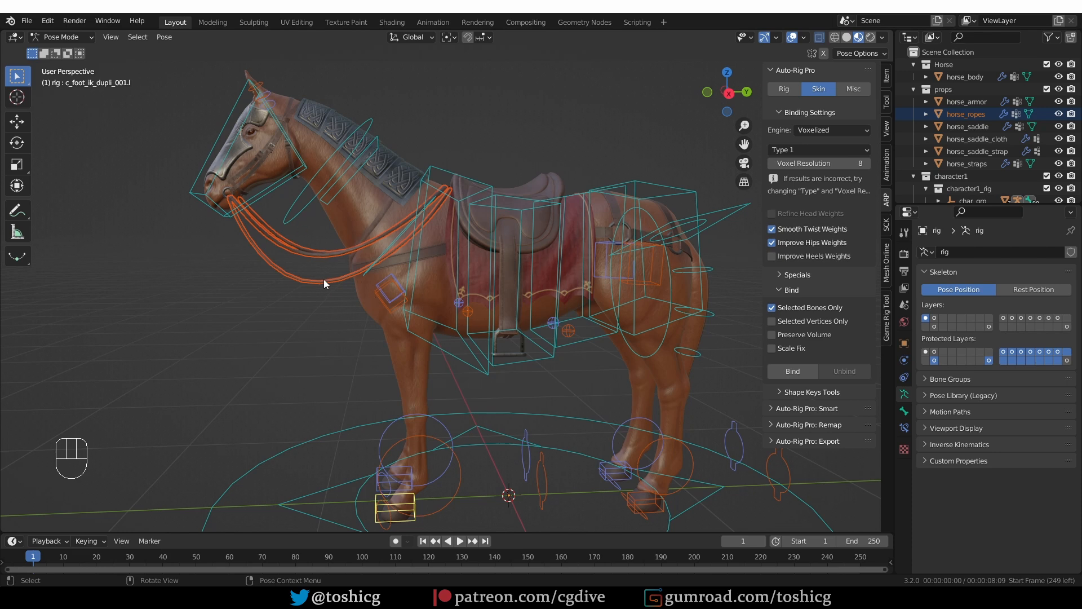
- Open the rig's reference bones for editing and examine the available limb types, including Chain: Spline IK
key(Tab)
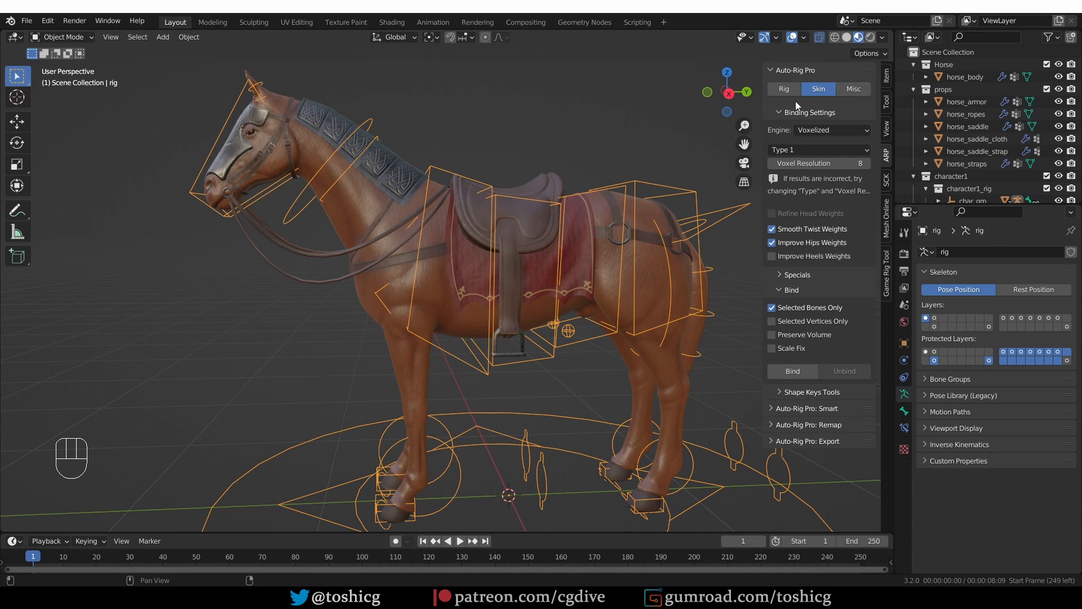
click(784, 89)
click(826, 222)
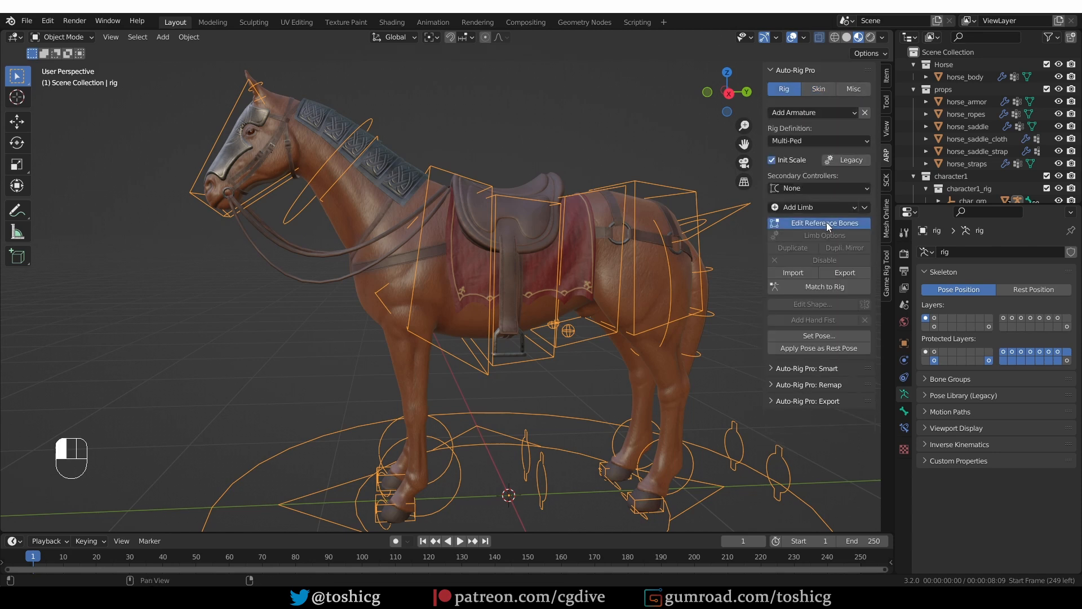
click(797, 209)
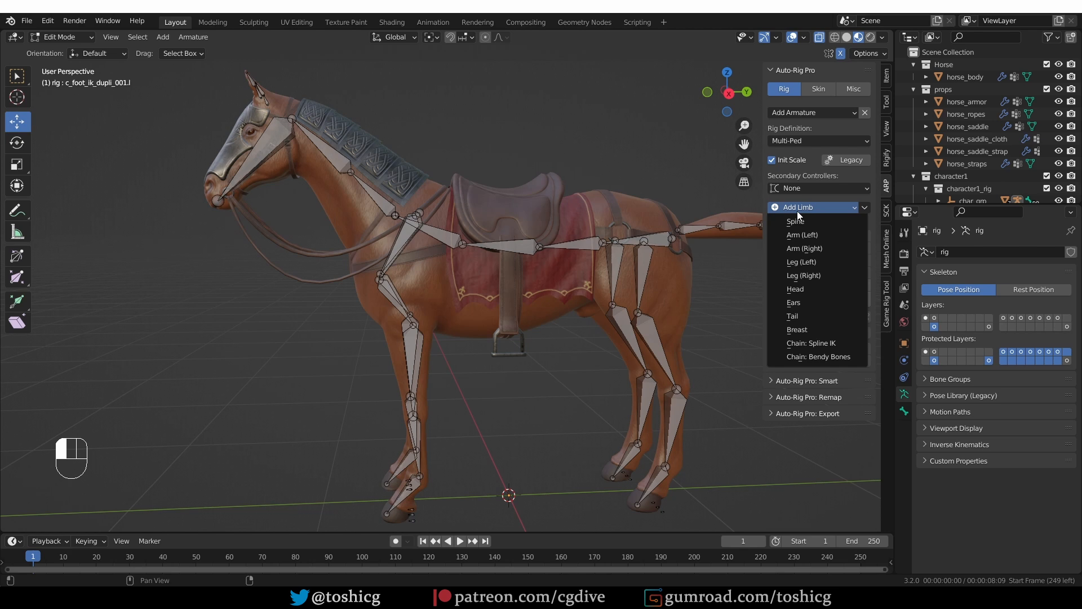
click(838, 344)
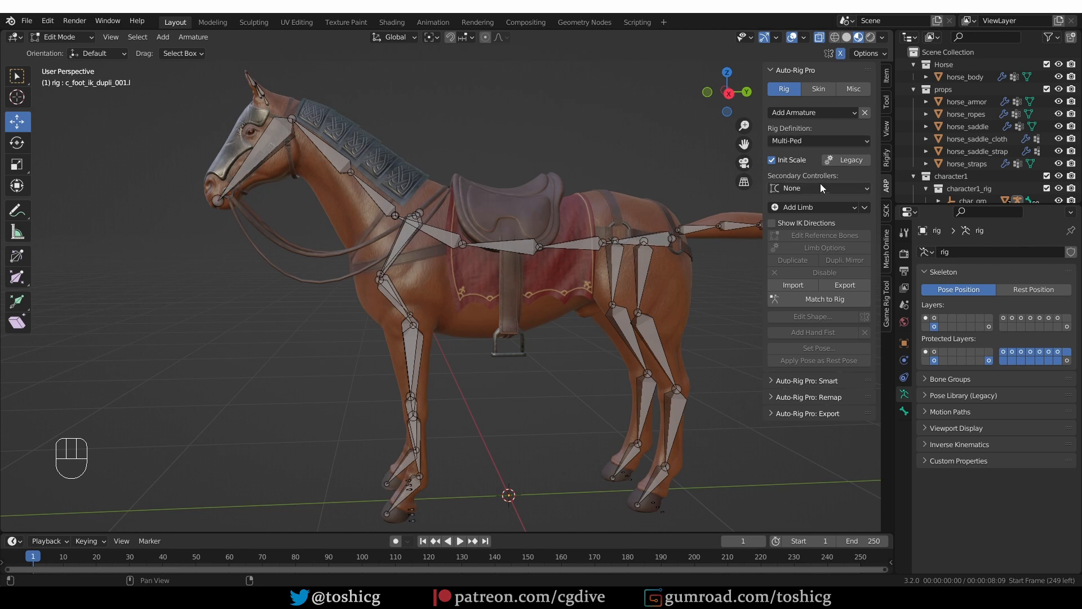
- Regenerate the rig from the reference bones with Match to Rig and go back to the skinning settings
click(815, 299)
middle_drag(621, 275, 628, 265)
click(818, 89)
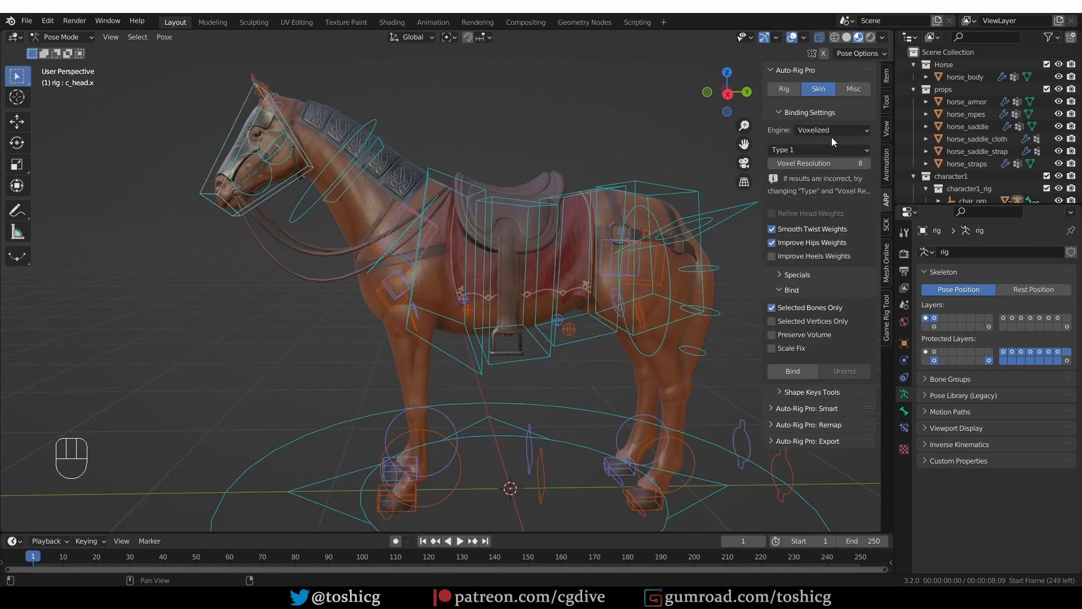
- Move the left front foot IK control forward about 0.39 m and up about 0.30 m to pose the leg raised
click(405, 493)
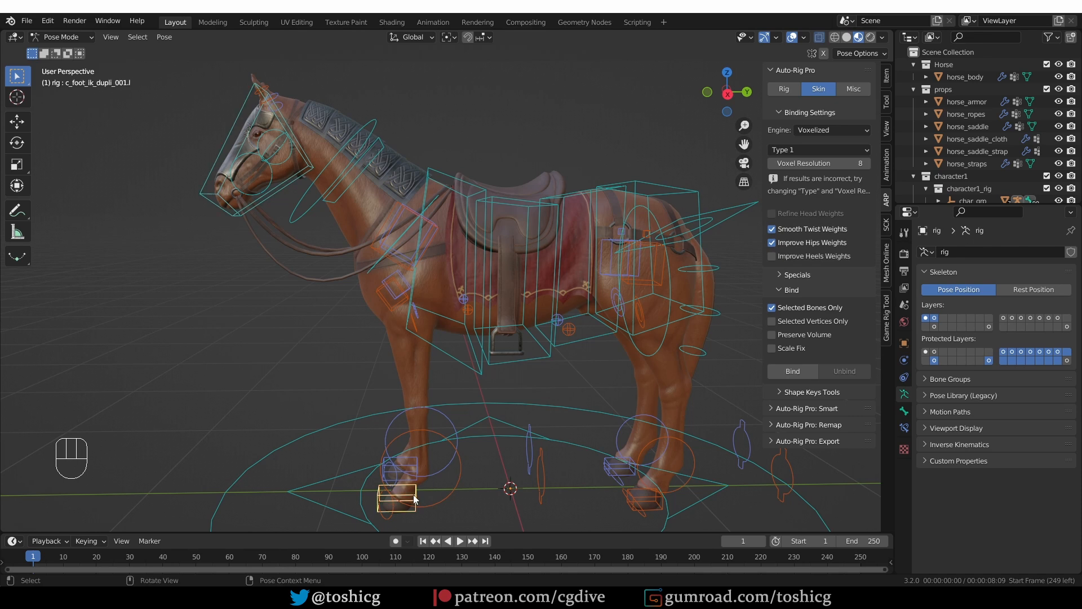
key(g)
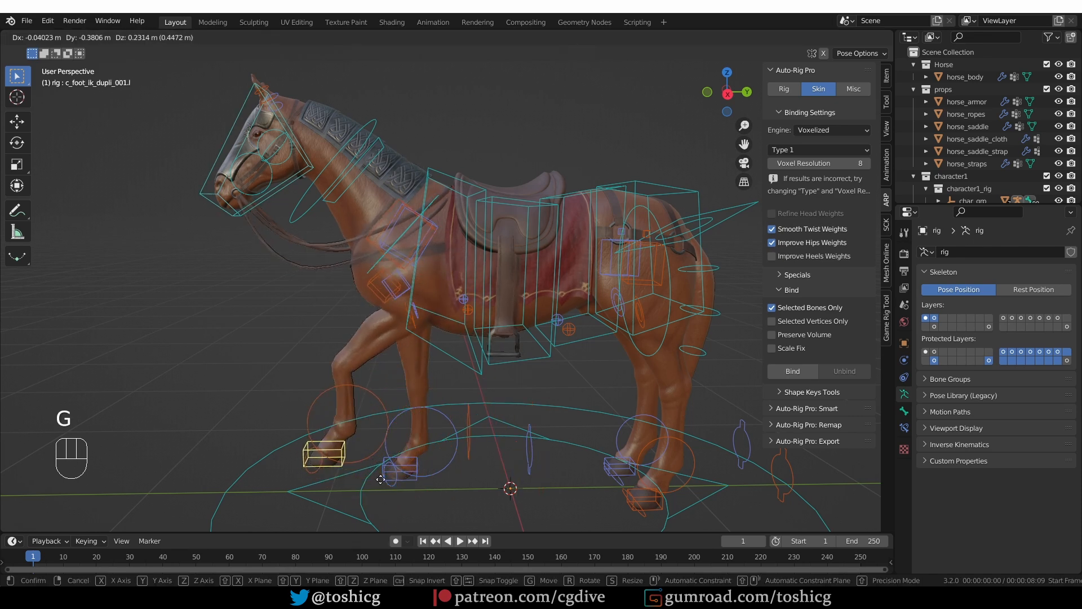
click(352, 426)
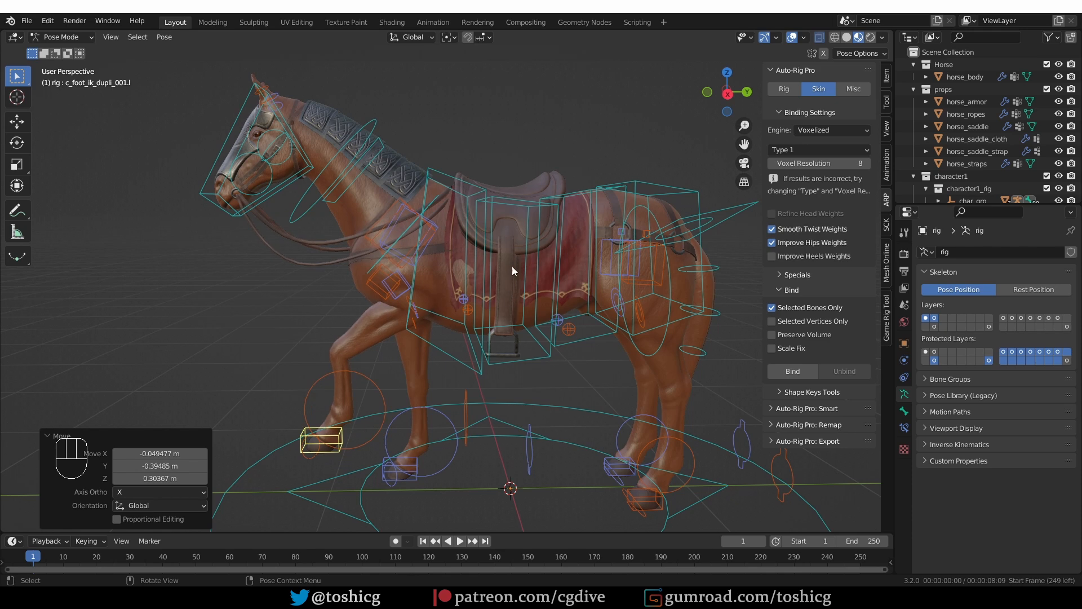
middle_drag(502, 341, 500, 343)
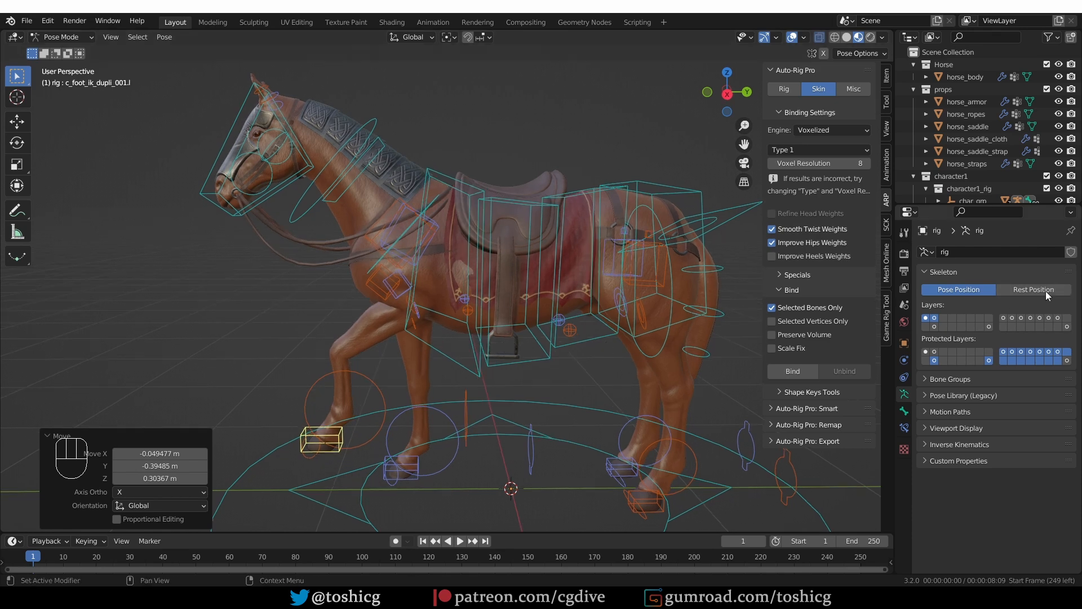
- Show only the rig's deform bones and put the horse body in Weight Paint together with the rig, with spine_02.x active
click(1068, 328)
middle_drag(482, 264, 484, 275)
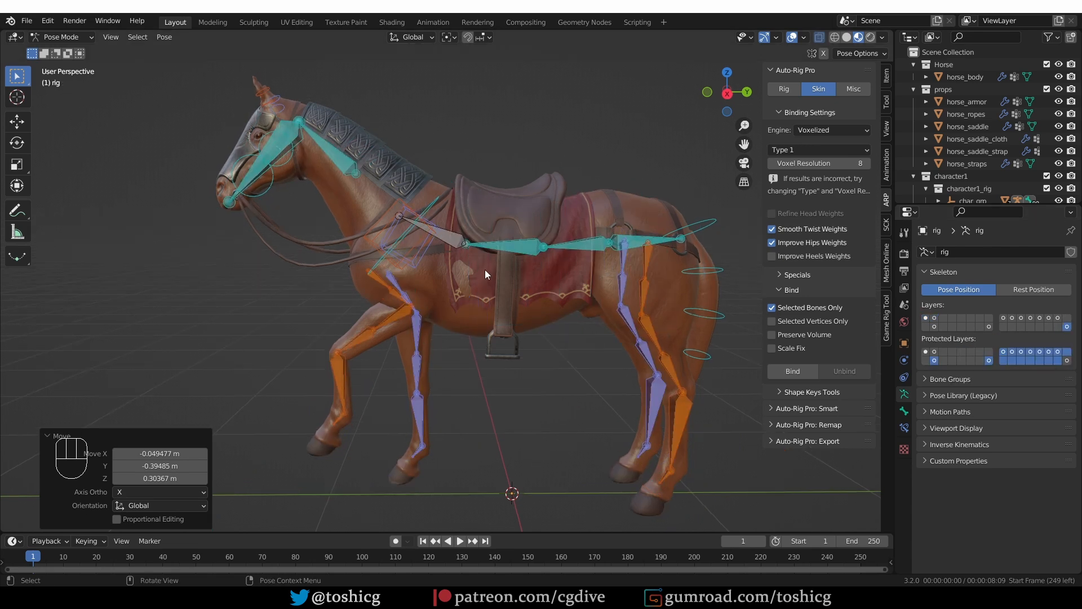
key(Tab)
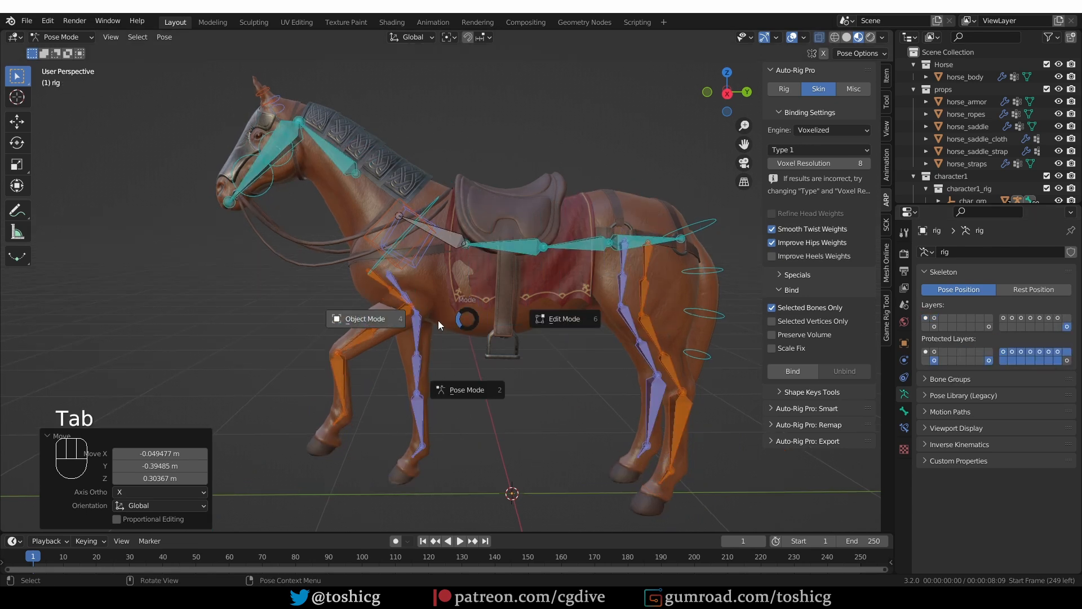
click(356, 326)
shift+click(471, 324)
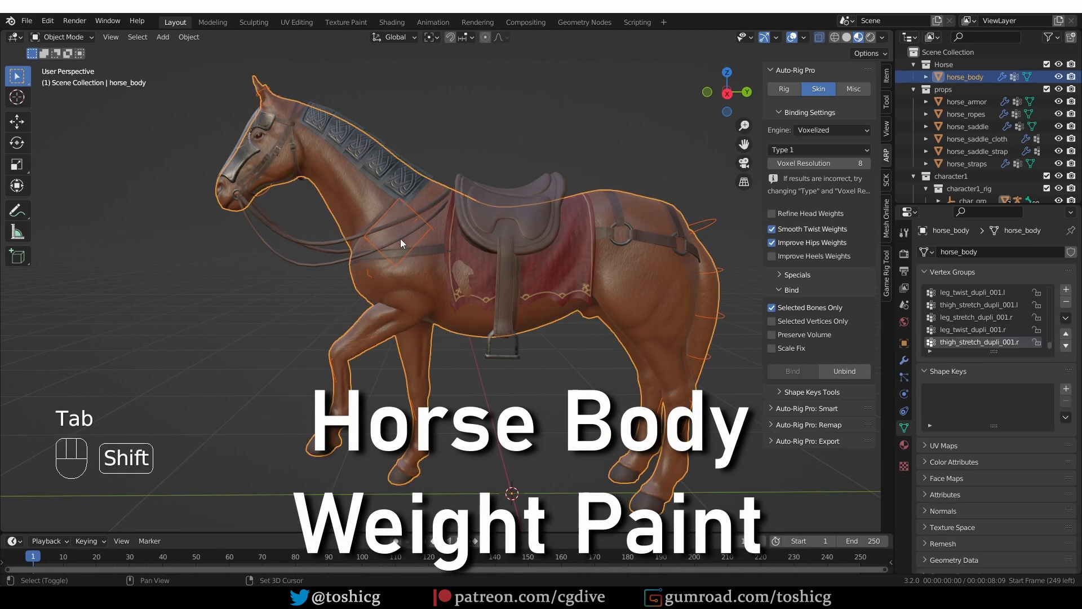
key(Tab)
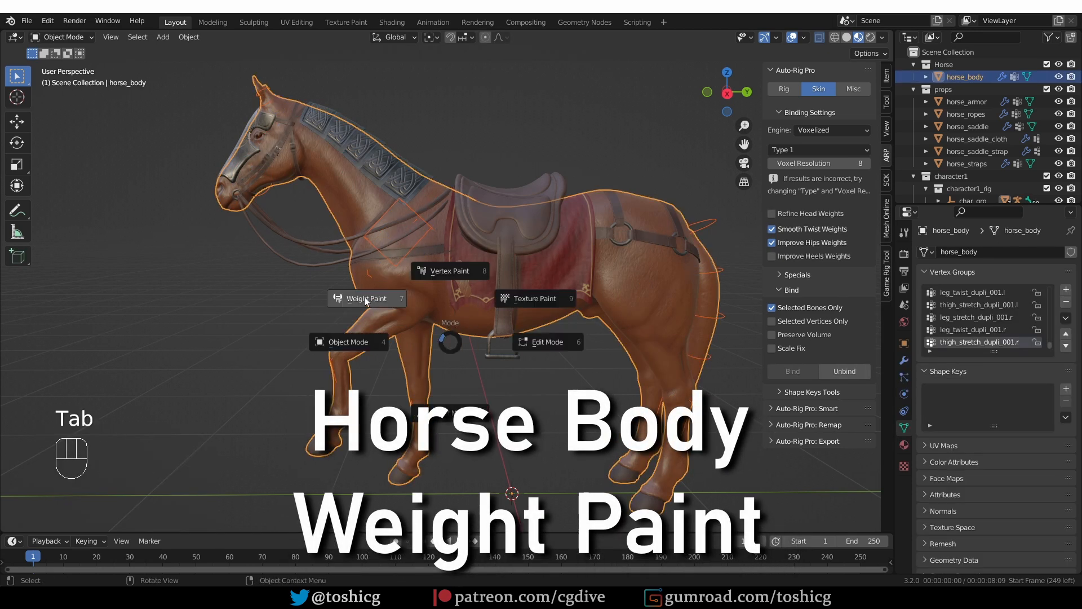
click(499, 248)
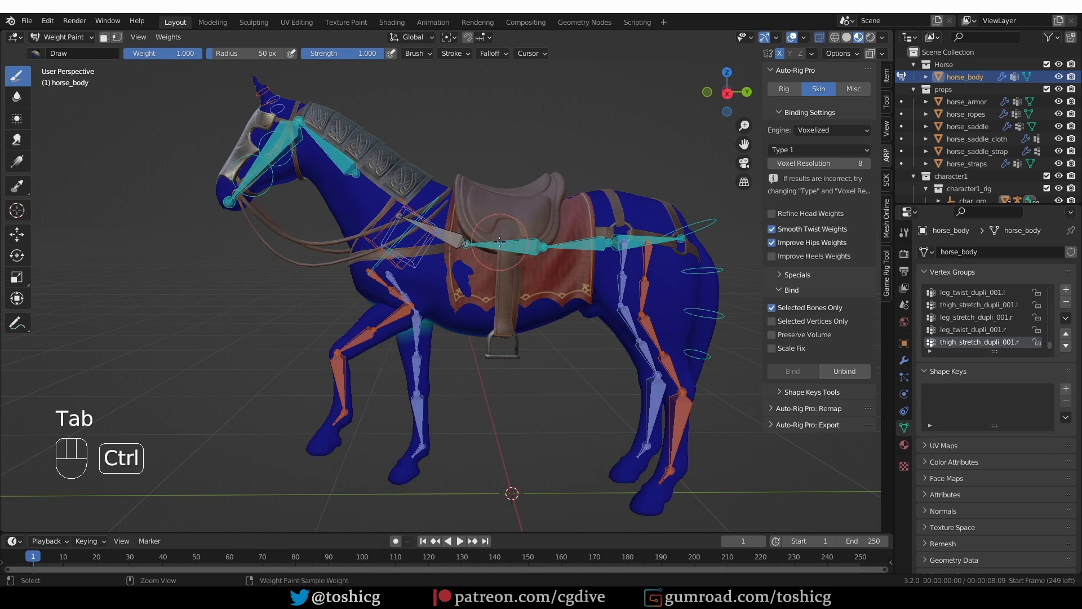
ctrl+click(499, 242)
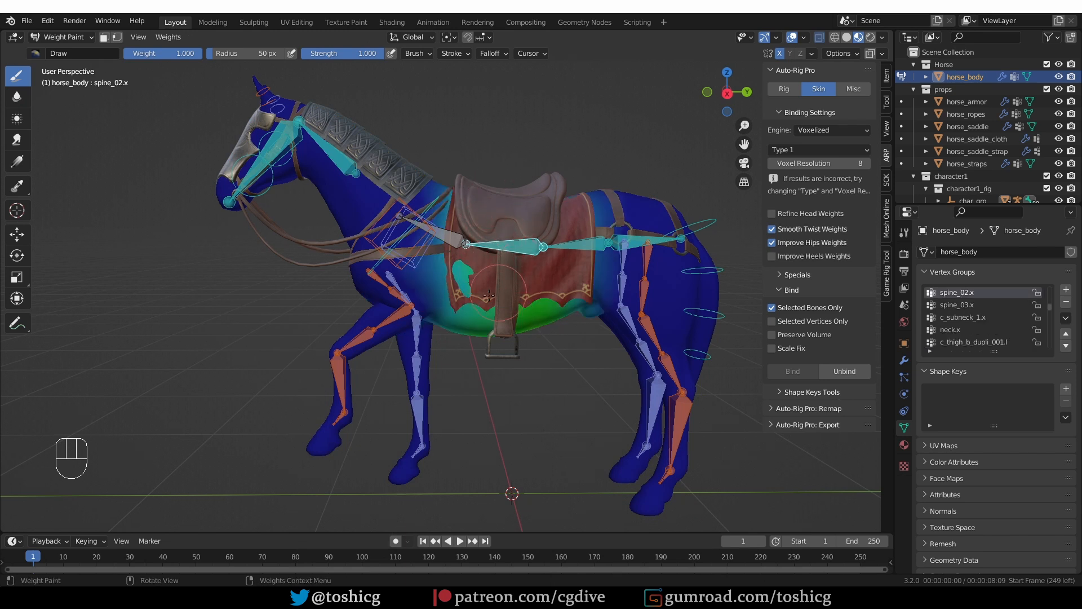
- Open the weight brush's tool settings and examine the Symmetry and Options sections
click(886, 102)
click(792, 374)
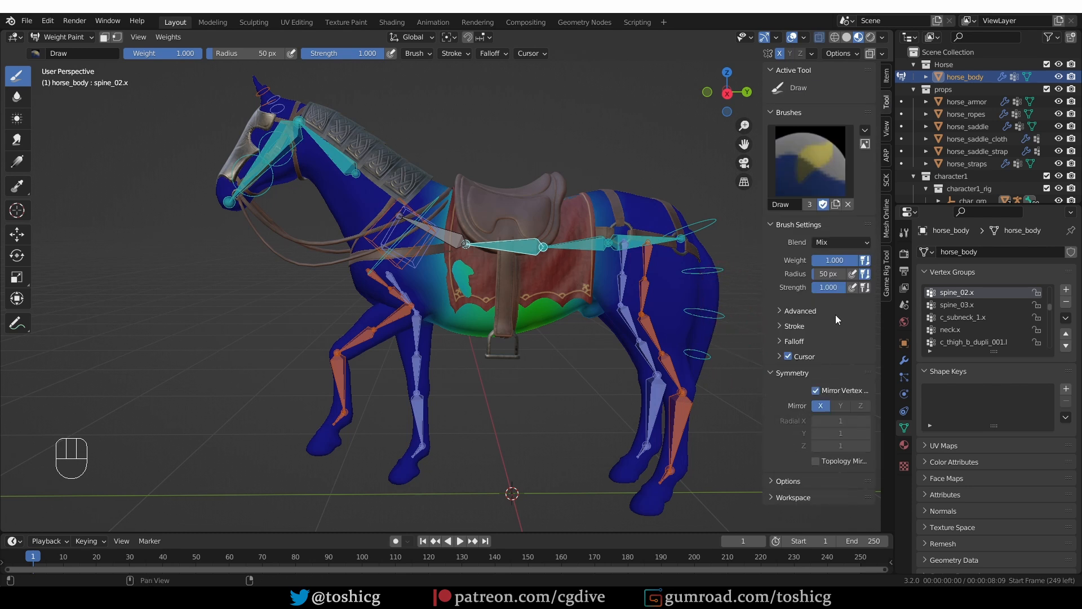
drag(762, 415, 734, 410)
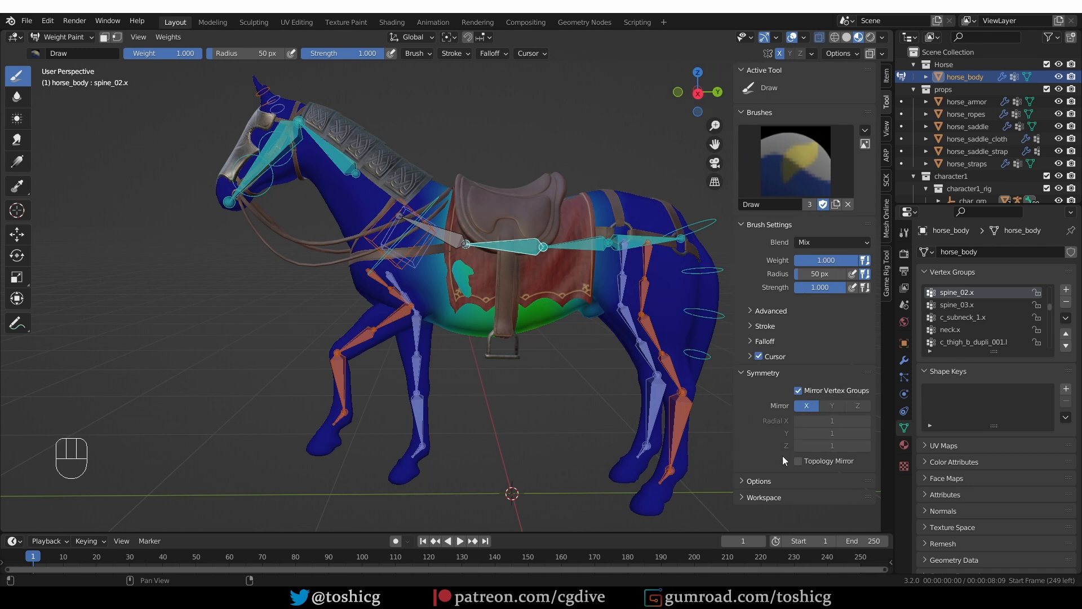
click(758, 480)
scroll(769, 468, down, 2)
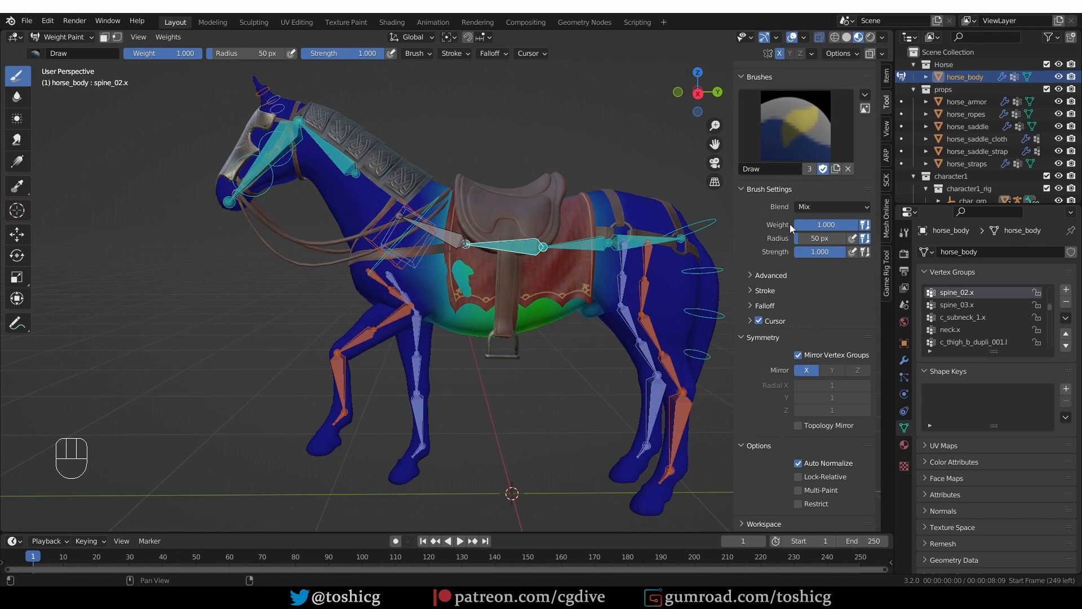
- Paint spine_02.x weight on the belly below the saddle cloth with brush strength 0.277 and radius 91 px
drag(832, 256, 795, 256)
middle_drag(479, 303, 483, 303)
key(f)
click(532, 325)
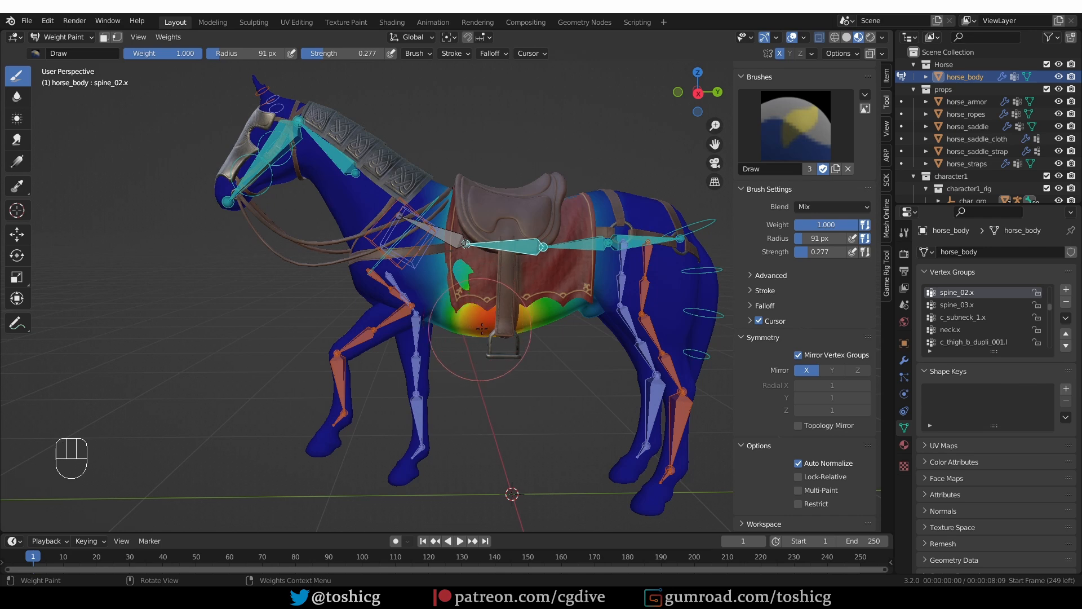
middle_drag(516, 316, 495, 314)
drag(490, 314, 487, 314)
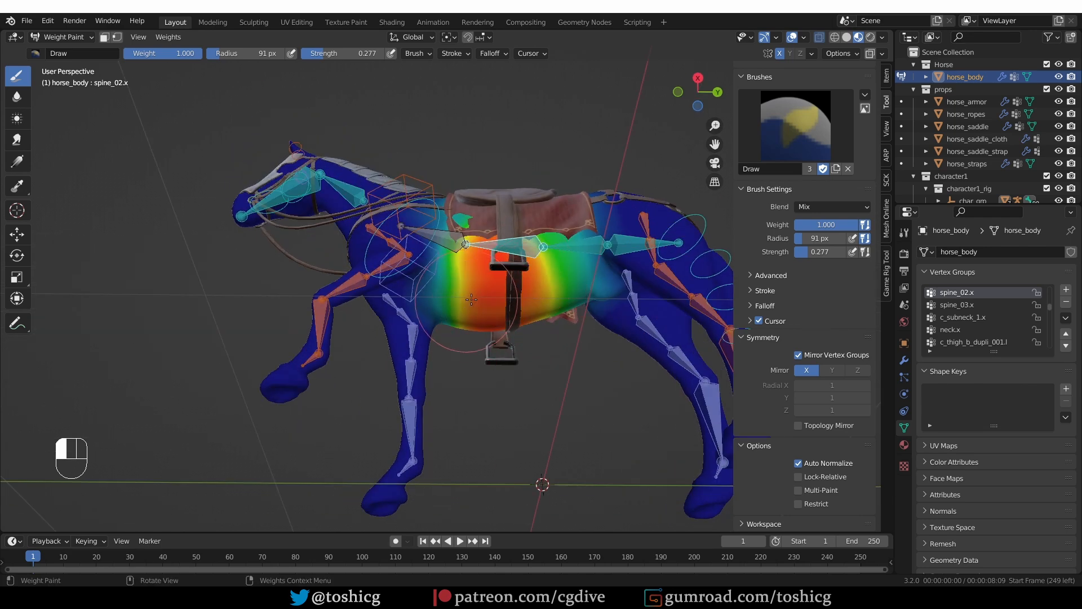
middle_drag(467, 298, 506, 315)
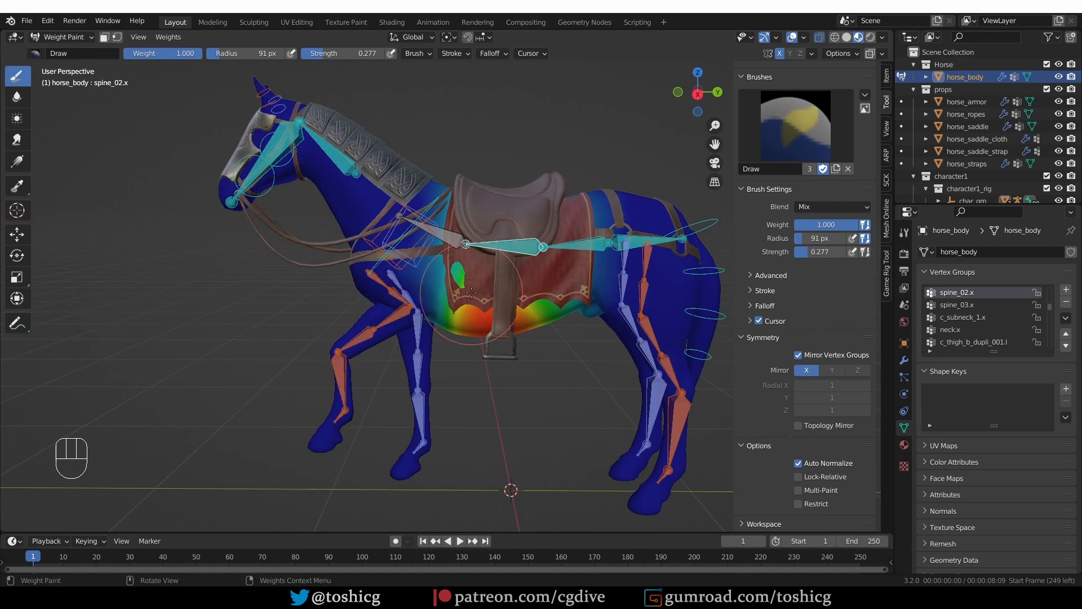
- Paint spine_03.x weight around the ribcage behind the front legs and forward between them on the chest's underside
scroll(465, 300, up, 3)
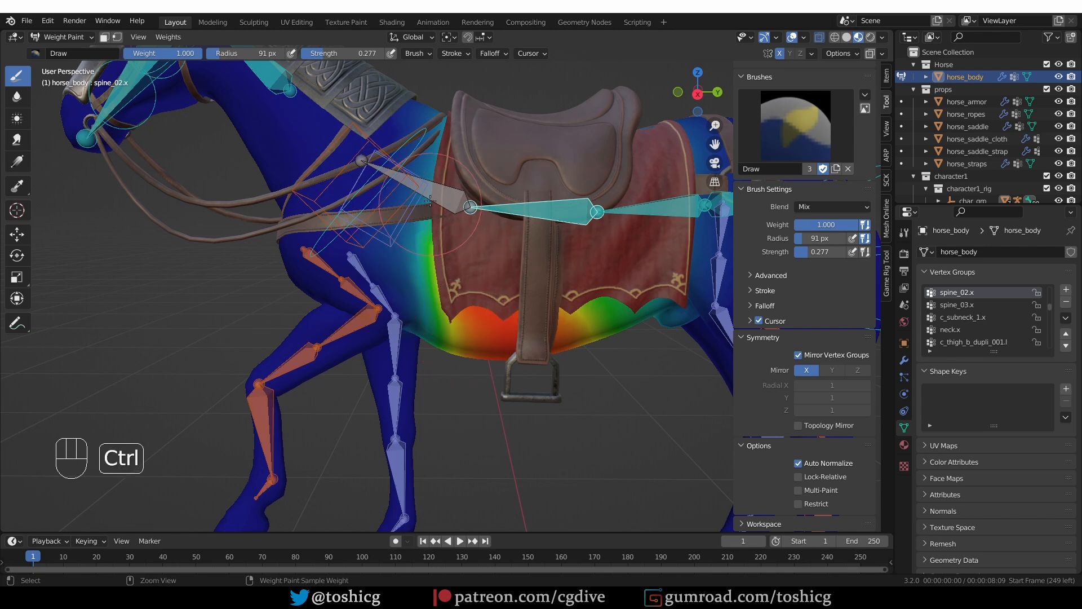
ctrl+click(440, 245)
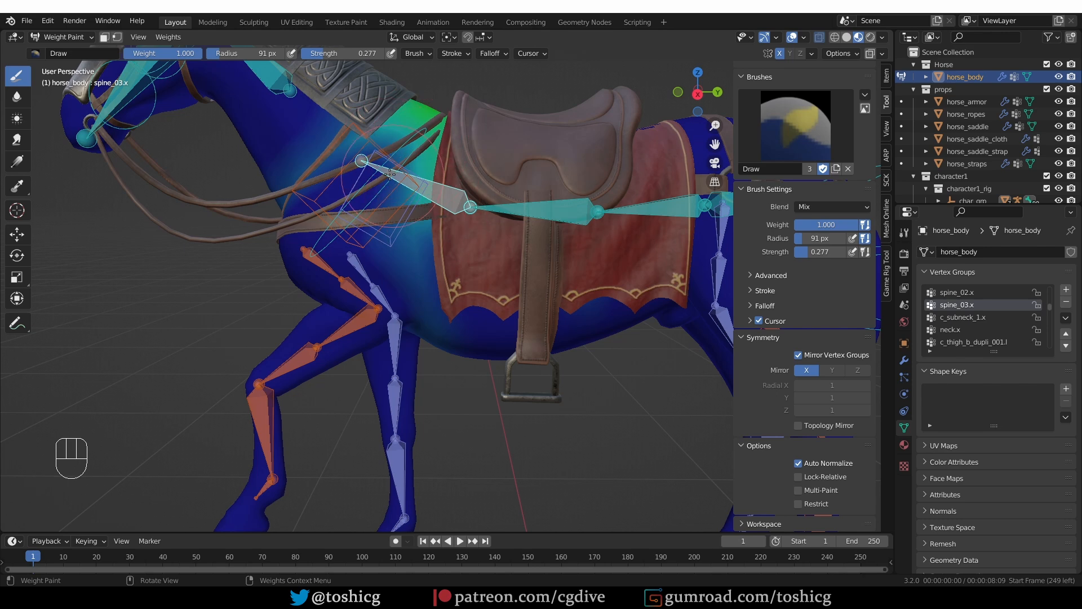
middle_drag(418, 186, 447, 263)
drag(447, 263, 447, 269)
middle_drag(447, 269, 449, 272)
mouse_move(424, 194)
mouse_down()
mouse_move(409, 186)
mouse_move(451, 267)
mouse_up()
drag(453, 315, 451, 318)
mouse_move(451, 319)
middle_down()
mouse_move(425, 256)
mouse_move(362, 180)
middle_up()
scroll(418, 248, up, 2)
drag(345, 156, 405, 177)
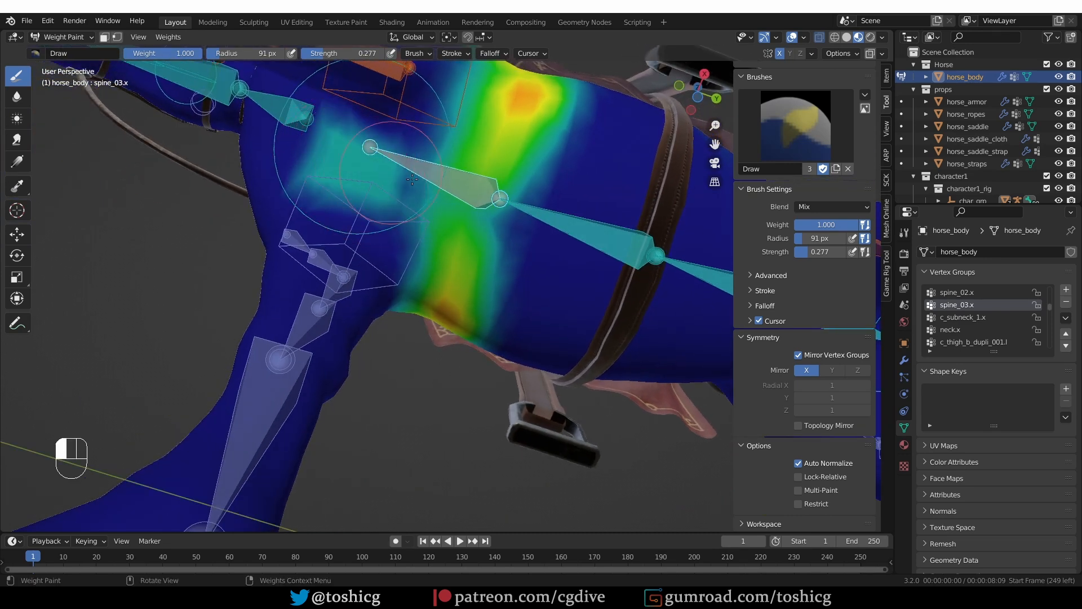
drag(333, 157, 465, 211)
- Turn on the wireframe overlay and extend the spine_03.x weight across the underside and front of the chest
middle_drag(414, 141, 436, 195)
click(805, 37)
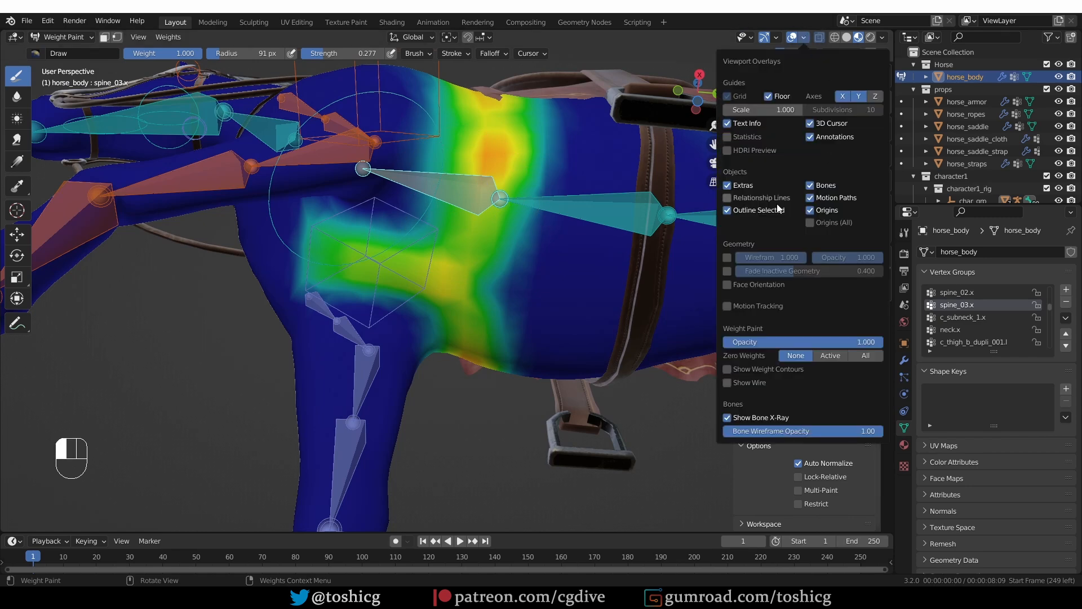
click(727, 259)
mouse_move(435, 237)
mouse_down()
mouse_move(430, 281)
mouse_move(369, 264)
mouse_up()
middle_drag(360, 259, 485, 321)
drag(486, 319, 524, 254)
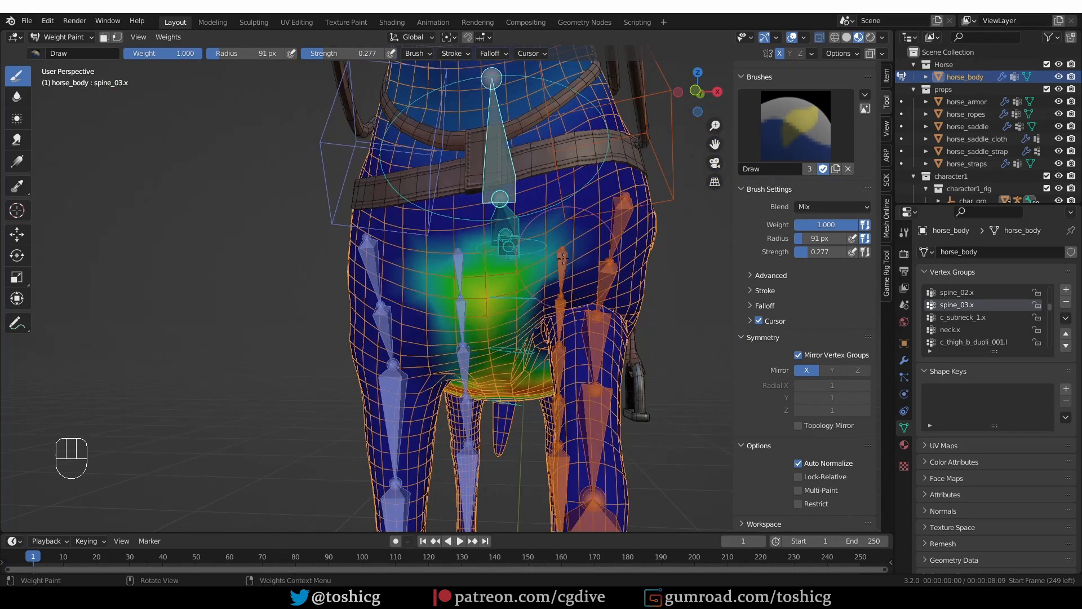
- Soften the spine_03.x weight on the front of the chest using brush strength 0.117 and radius 118 px
middle_drag(606, 247, 796, 256)
drag(802, 252, 800, 252)
key(f)
click(486, 256)
mouse_move(479, 255)
mouse_down()
mouse_move(389, 242)
mouse_move(403, 219)
mouse_move(496, 174)
mouse_up()
- Paint c_subneck_1.x weight on the lower neck just above the chest
middle_drag(495, 174, 382, 175)
middle_drag(426, 231, 315, 169)
ctrl+click(377, 203)
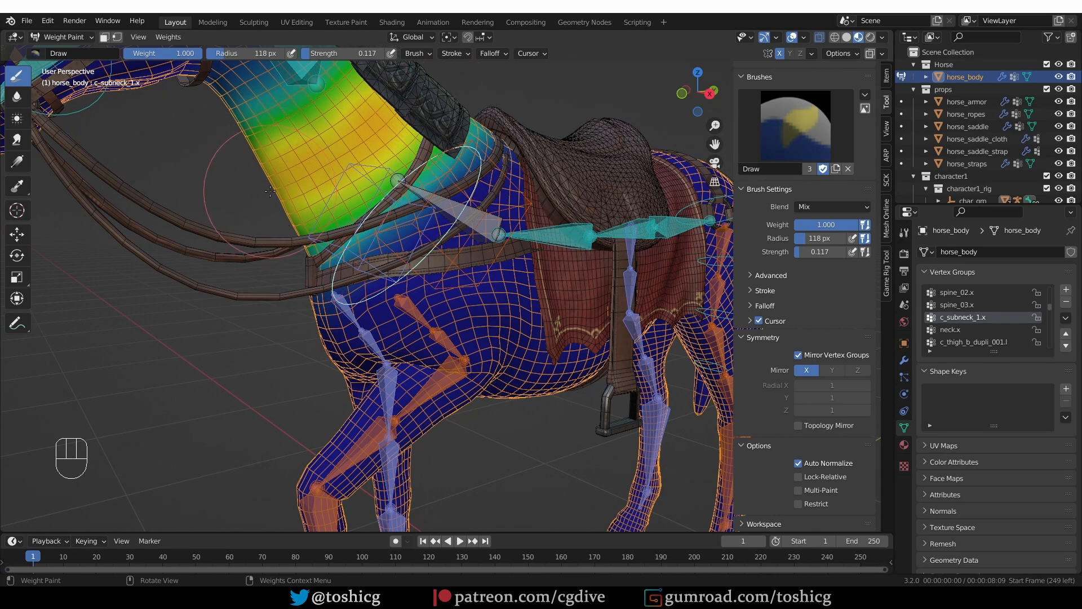
middle_drag(489, 222, 492, 230)
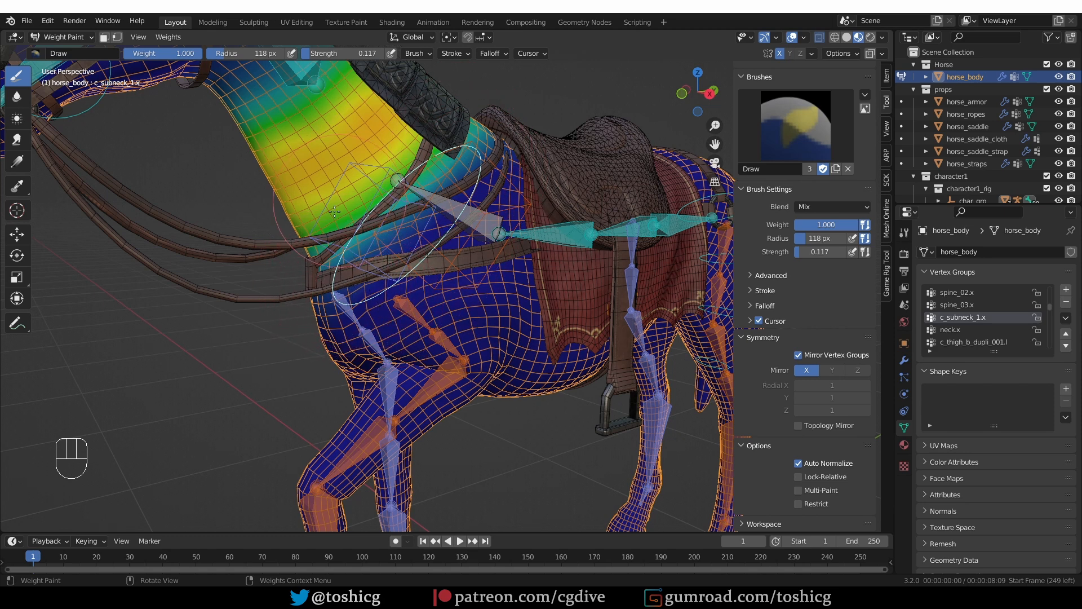
drag(286, 172, 289, 189)
drag(291, 195, 300, 215)
mouse_move(361, 152)
mouse_down()
mouse_move(379, 111)
mouse_move(353, 116)
mouse_up()
- Paint head.x weight over the horse's muzzle and jaw with brush strength 0.351
scroll(338, 118, down, 3)
ctrl+click(300, 111)
mouse_move(296, 111)
middle_down()
mouse_move(237, 117)
mouse_move(261, 143)
middle_up()
ctrl+click(237, 118)
mouse_move(257, 146)
mouse_down()
mouse_move(195, 200)
mouse_move(223, 148)
mouse_up()
scroll(219, 152, up, 1)
drag(812, 252, 824, 252)
drag(186, 227, 187, 226)
mouse_move(180, 170)
mouse_down()
mouse_move(285, 188)
mouse_move(290, 181)
mouse_move(225, 210)
mouse_up()
mouse_move(226, 210)
mouse_down()
mouse_move(237, 220)
mouse_move(231, 174)
mouse_up()
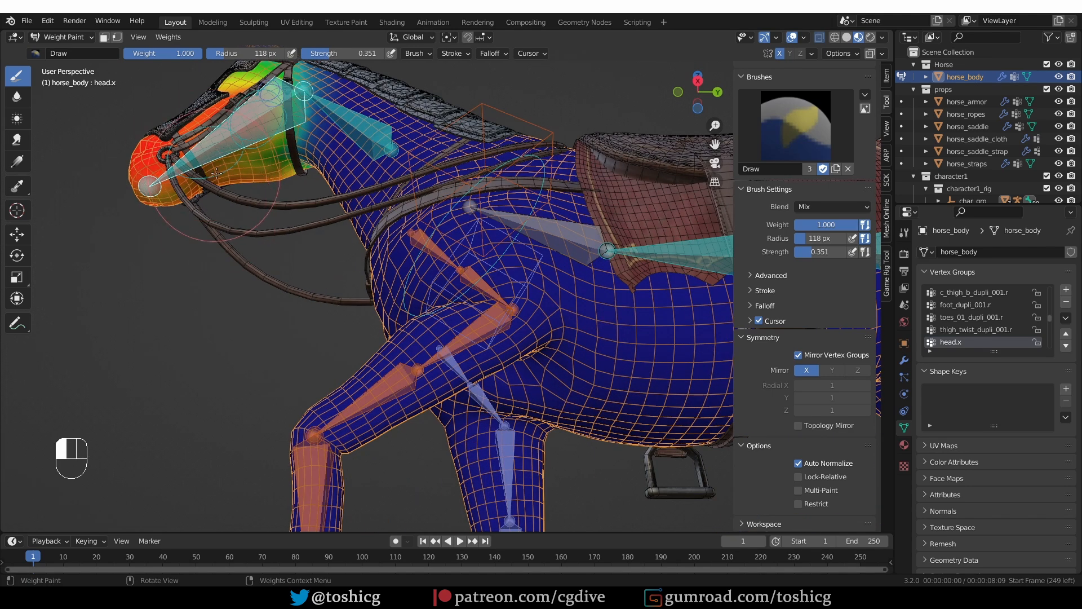
- Return to posing the rig and move the left front foot IK control forward about 0.18 m to test the deformation
scroll(361, 192, down, 3)
middle_drag(291, 162, 258, 248)
scroll(338, 192, down, 2)
scroll(259, 254, up, 2)
key(Tab)
scroll(339, 288, down, 2)
middle_drag(417, 299, 436, 257)
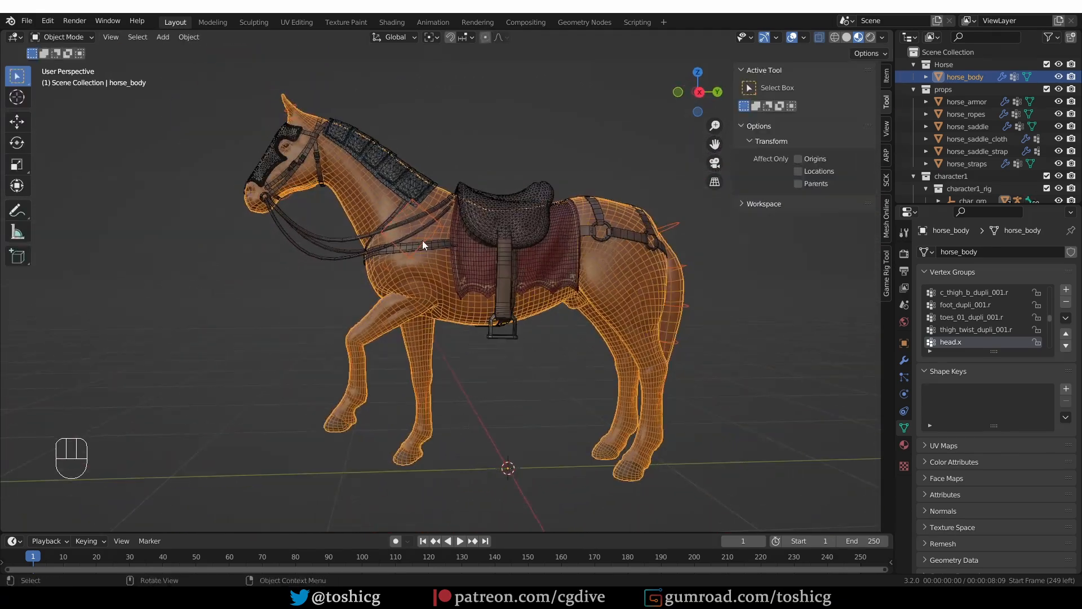
click(461, 331)
key(Tab)
key(g)
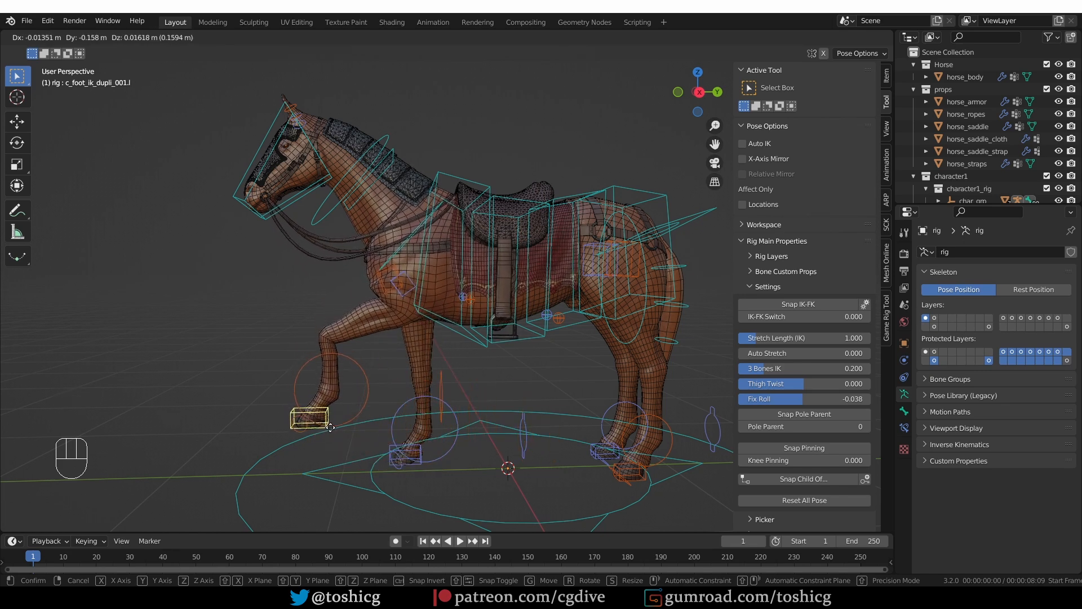
click(309, 417)
scroll(415, 226, up, 4)
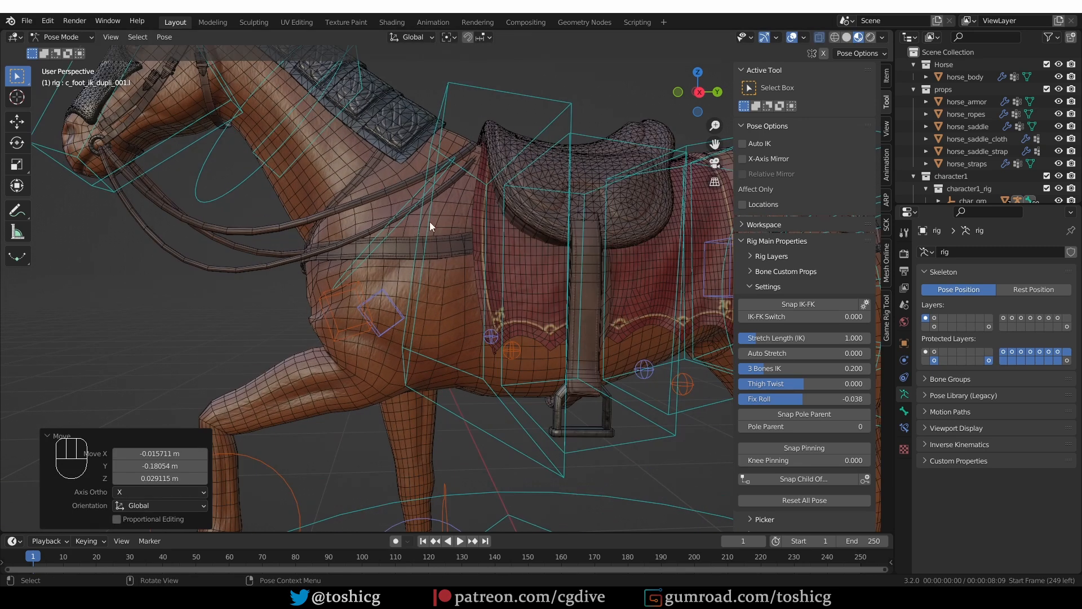
scroll(526, 314, down, 2)
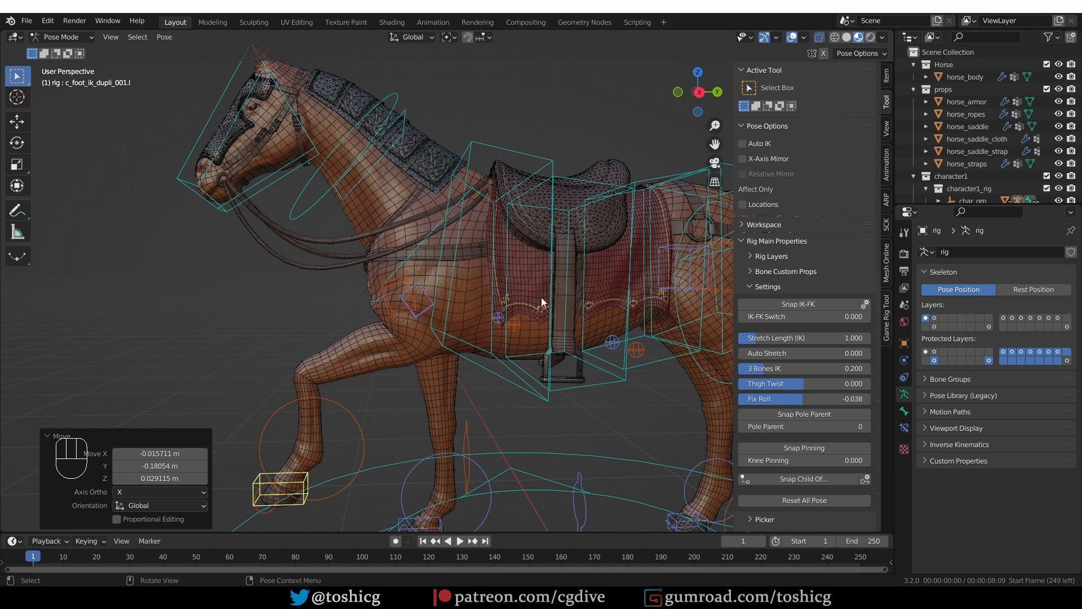
- Shift the left front foot IK control slightly further forward and down, and put the horse body back in Weight Paint
key(g)
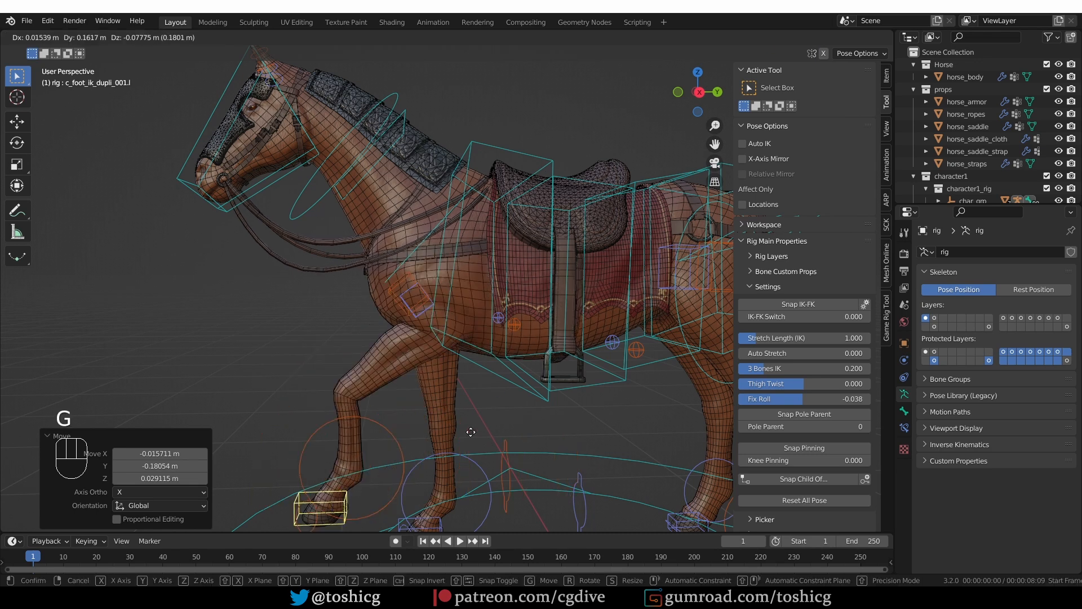
click(417, 434)
key(Tab)
click(330, 430)
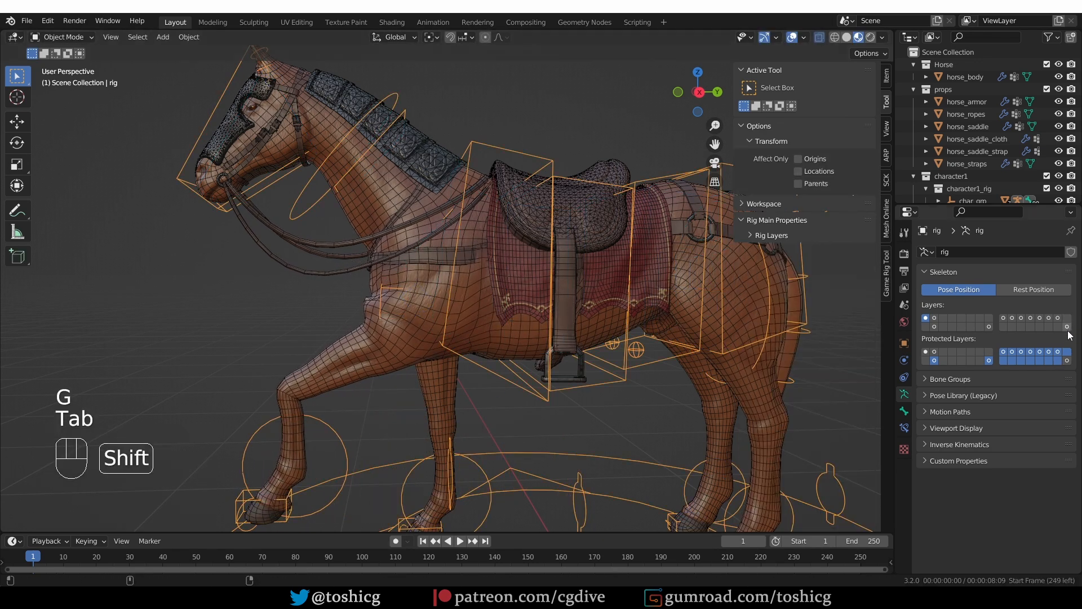
shift+click(428, 323)
key(Tab)
click(378, 293)
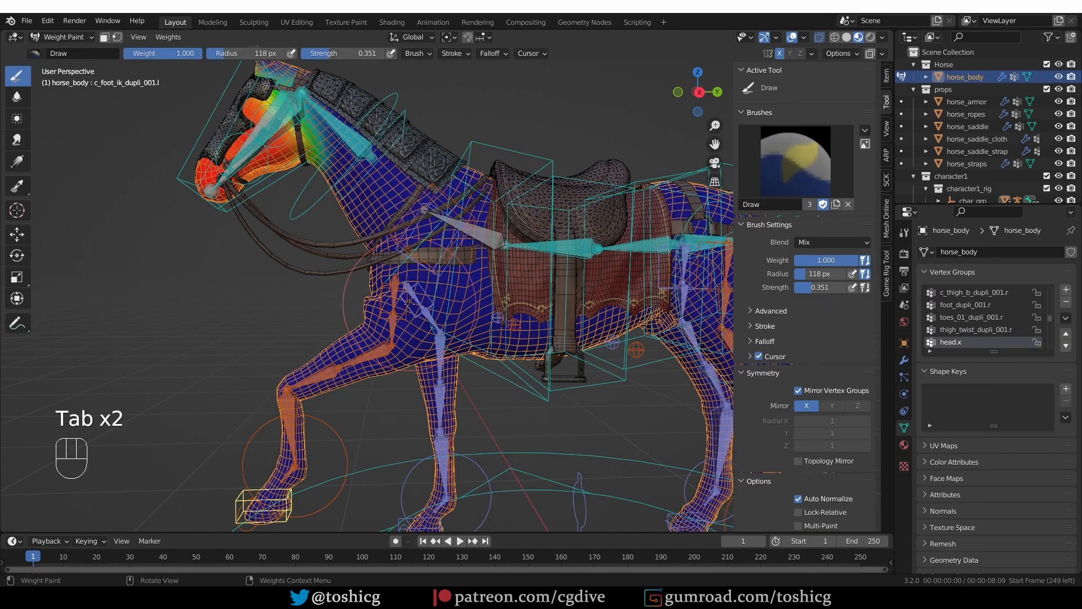
- Blur the left shoulder weights of c_thigh_b_dupli_001.l at strength 1.000, and return to the Draw brush with thigh_twist_dupli_001.l active
scroll(407, 301, up, 4)
ctrl+click(389, 287)
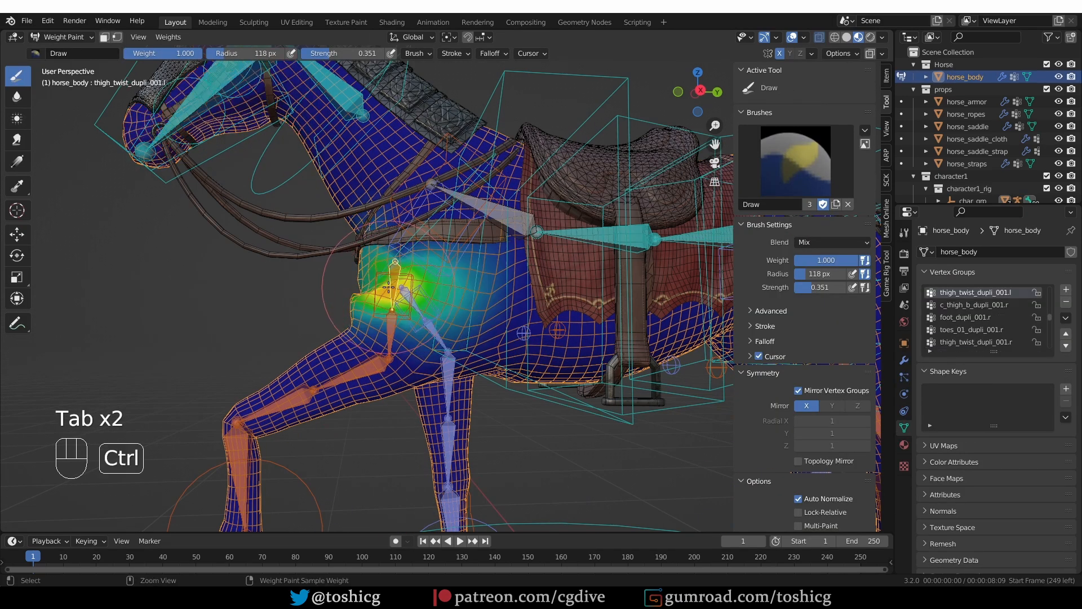
mouse_move(388, 287)
middle_down()
mouse_move(415, 287)
mouse_move(248, 223)
middle_up()
click(16, 96)
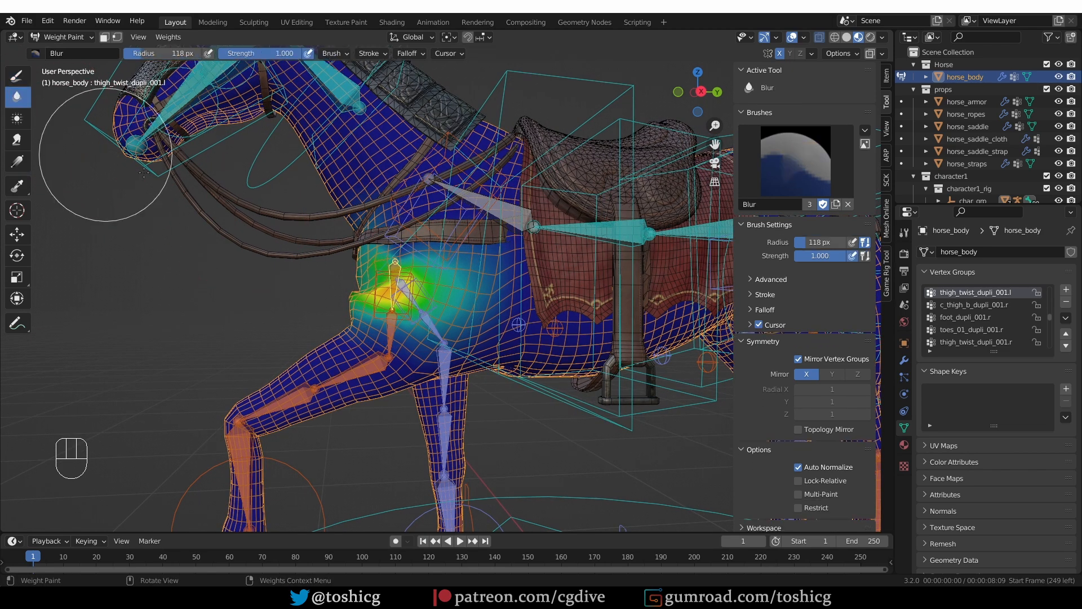
ctrl+click(388, 220)
mouse_move(388, 219)
middle_down()
mouse_move(459, 267)
mouse_move(451, 272)
middle_up()
ctrl+click(464, 271)
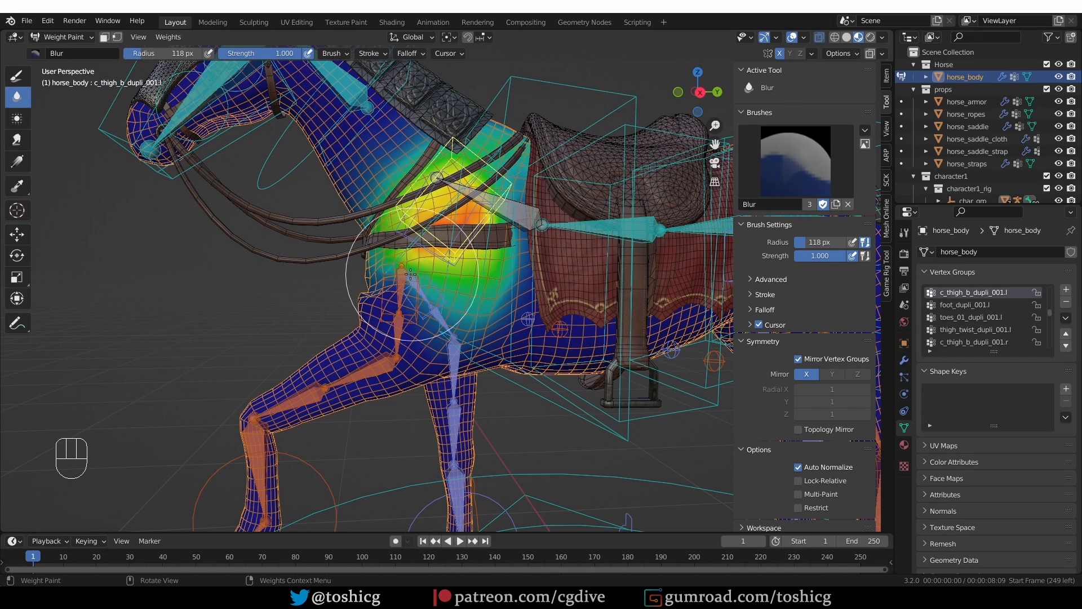
mouse_move(379, 277)
mouse_down()
mouse_move(378, 262)
mouse_move(389, 279)
mouse_move(378, 284)
mouse_up()
ctrl+click(402, 292)
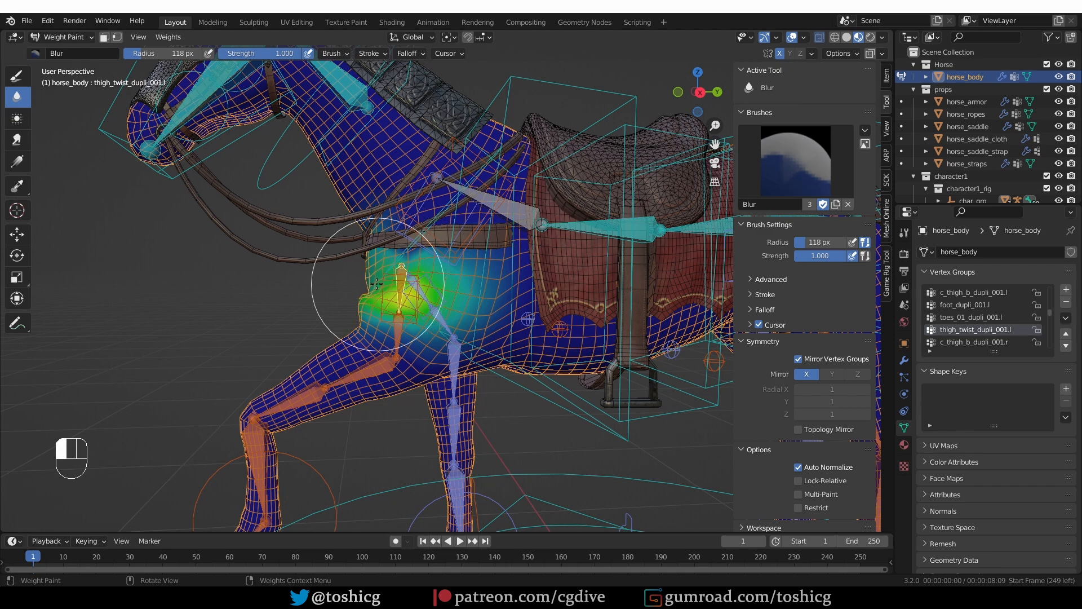
click(17, 75)
- Try to strengthen the thigh_twist_dupli_001.l weight at the front of the left shoulder with strength 0.351, and undo the strokes
scroll(381, 289, up, 4)
drag(365, 286, 372, 286)
middle_drag(395, 285, 462, 280)
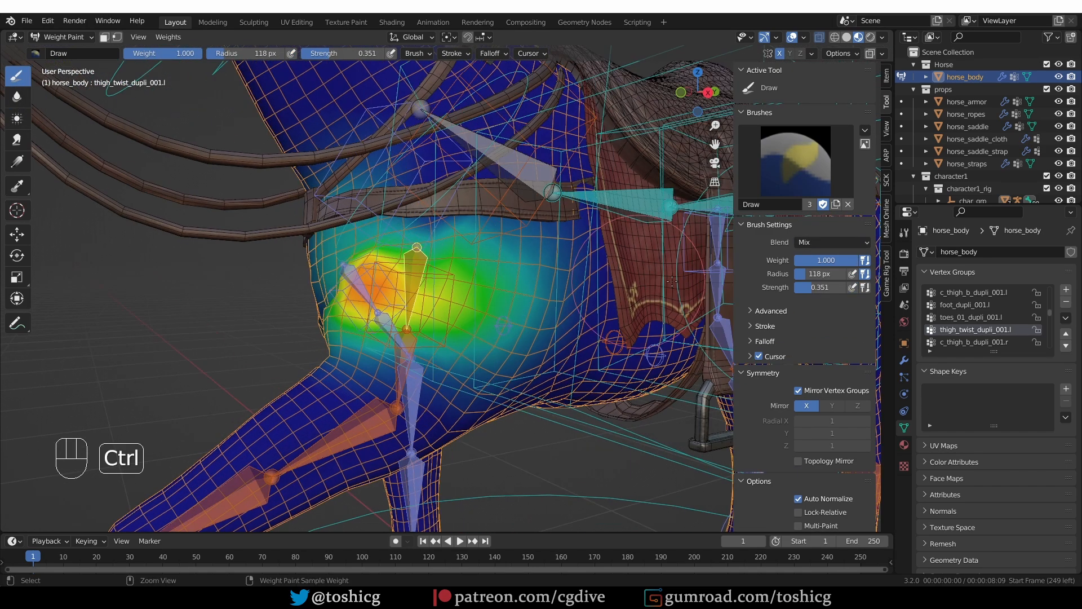
key(ctrl+z)
key(ctrl+z)
key(ctrl+z)
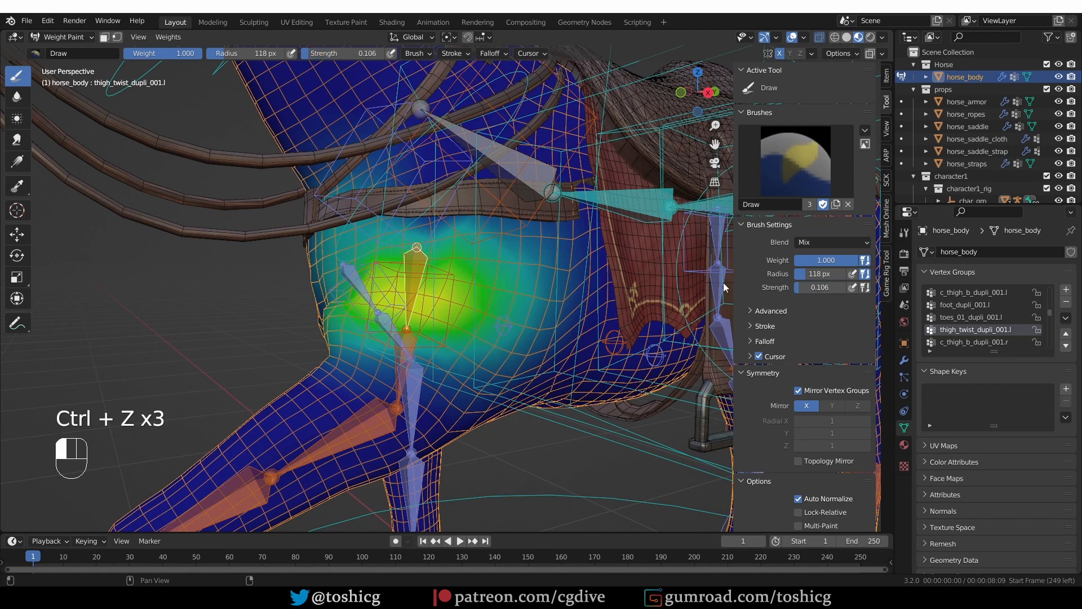
- Paint thigh_twist_dupli_001.l weight over the front of the left shoulder with brush strength 0.106
middle_drag(350, 278, 382, 274)
mouse_move(339, 301)
mouse_down()
mouse_move(352, 289)
mouse_move(375, 293)
mouse_up()
ctrl+click(409, 361)
mouse_move(450, 316)
middle_down()
mouse_move(397, 317)
mouse_move(343, 287)
middle_up()
drag(343, 287, 375, 282)
middle_drag(381, 279, 373, 278)
- Blend the weights between the left shoulder and the neighbouring spine bone with light Draw strokes at strength 0.106
ctrl+click(492, 201)
mouse_move(375, 236)
middle_down()
mouse_move(496, 236)
mouse_move(420, 238)
middle_up()
scroll(423, 238, down, 5)
scroll(434, 235, up, 4)
ctrl+click(458, 231)
ctrl+click(458, 229)
mouse_move(458, 229)
mouse_down()
mouse_move(471, 220)
mouse_move(519, 268)
mouse_up()
scroll(521, 266, down, 4)
middle_drag(522, 266, 541, 262)
middle_drag(615, 242, 578, 233)
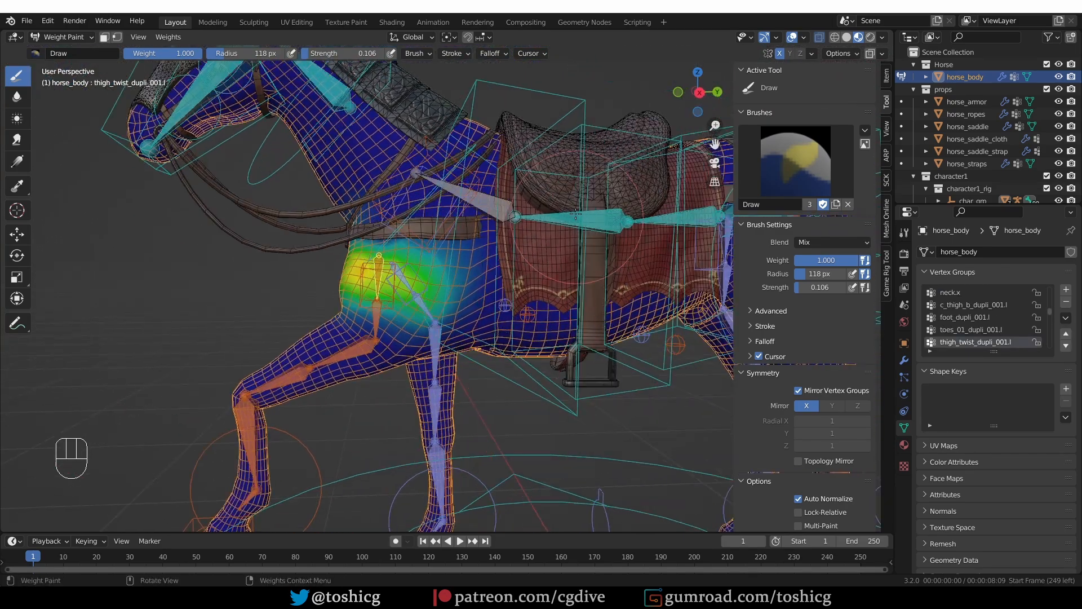
- Paint spine_03.x weight lightly down the flank behind the left front leg and near the withers
ctrl+click(580, 227)
ctrl+click(494, 206)
drag(505, 257, 509, 347)
middle_drag(508, 349, 507, 361)
drag(464, 143, 468, 148)
- Try to paint weight for the spine bone under the saddle, and undo the last strokes
ctrl+click(555, 218)
mouse_move(549, 175)
mouse_down()
mouse_move(541, 162)
mouse_move(547, 170)
mouse_up()
key(ctrl+z)
key(ctrl+z)
key(ctrl+z)
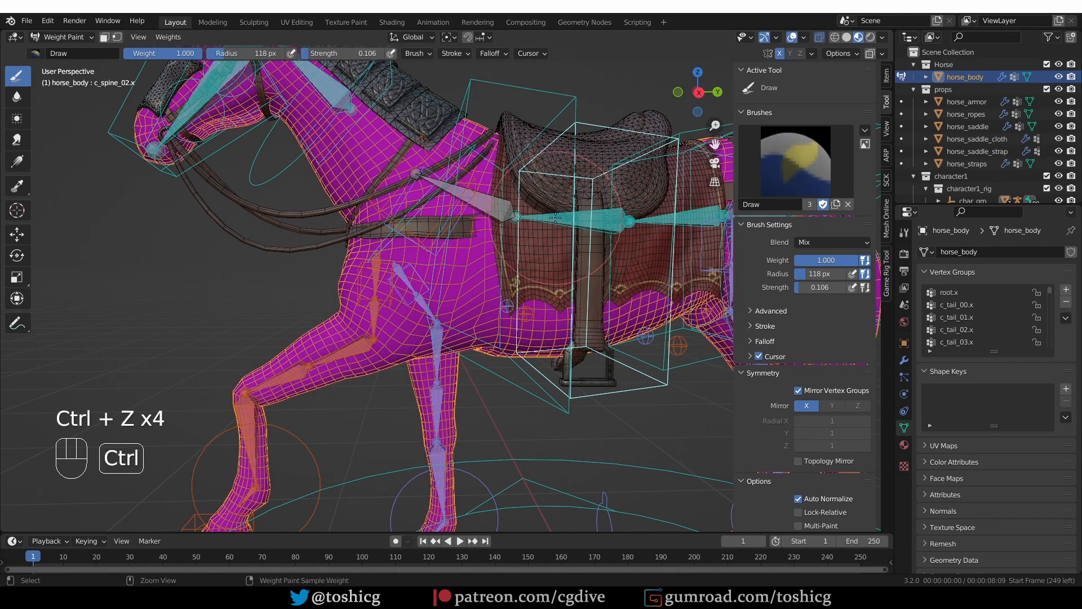
- Inspect the shading of the posed horse's body and front leg with the overlays hidden
middle_drag(586, 221, 441, 404)
key(z)
scroll(496, 406, down, 3)
middle_drag(552, 403, 591, 386)
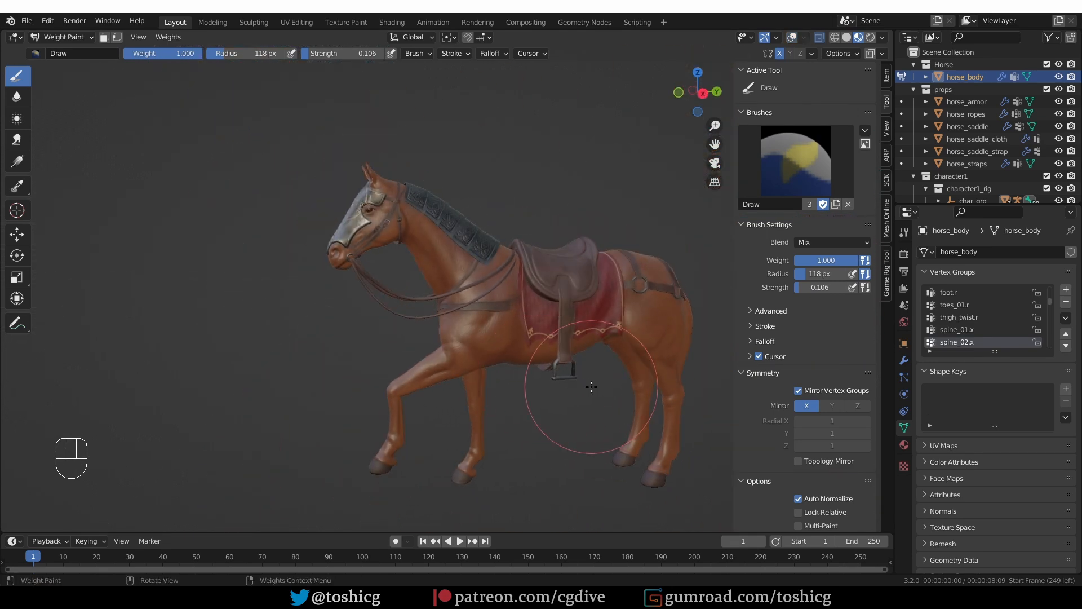
scroll(592, 386, up, 5)
key(z)
- Select the spine_03.x bone to show its weights on the horse body, and undo the last five changes
ctrl+click(425, 207)
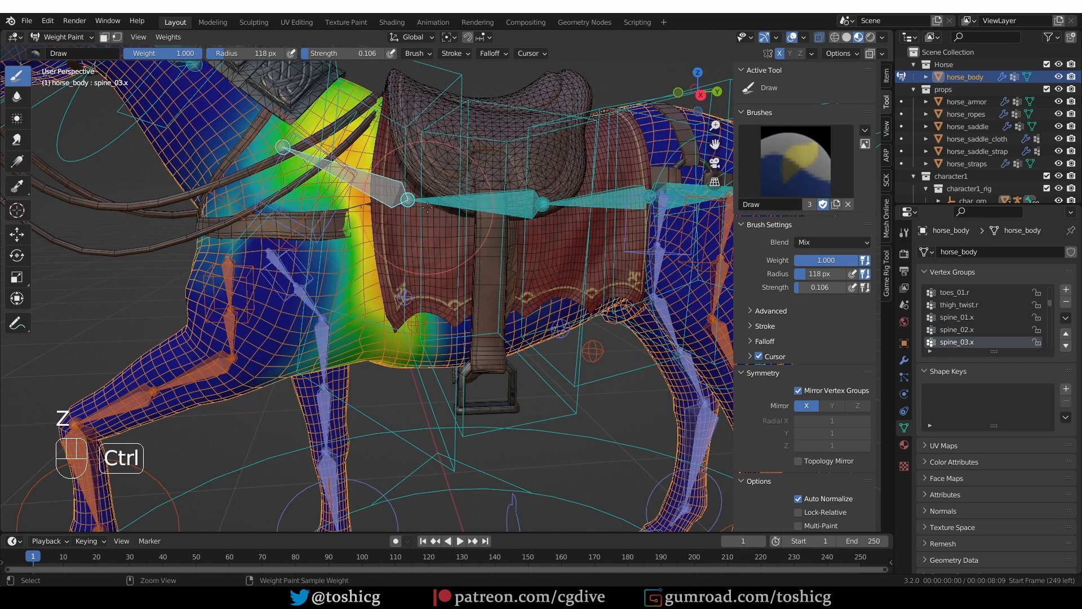
key(ctrl+z)
key(ctrl+z)
key(ctrl+z)
key(ctrl+z)
key(ctrl+z)
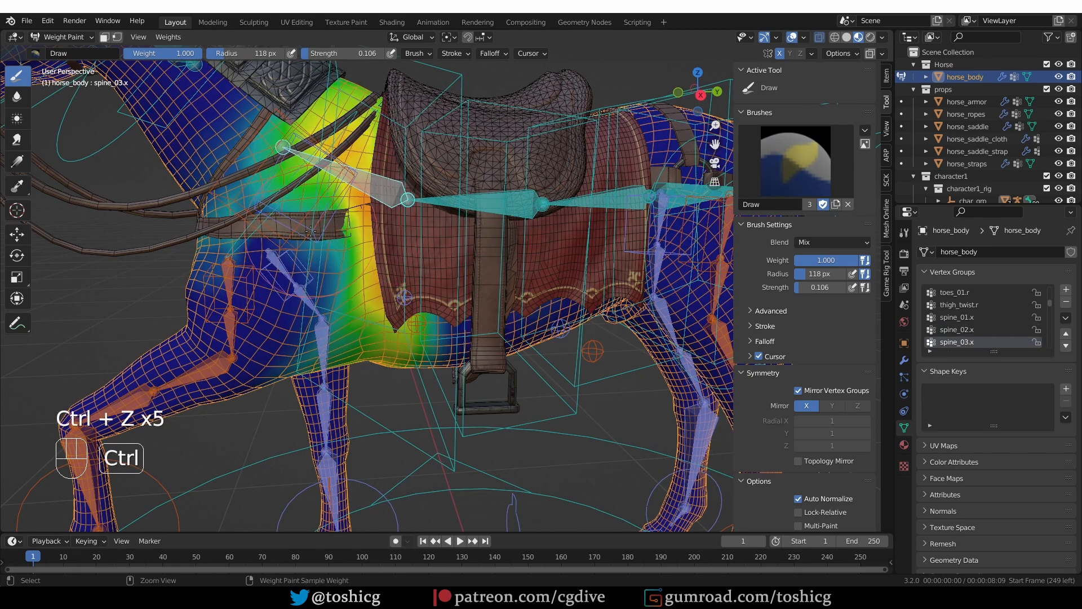
- Try to smooth the c_thigh_b_dupli_001.l weights around the left shoulder with the Blur brush at strength 1.000, and undo the last changes
ctrl+click(310, 230)
key(z)
mouse_move(364, 256)
middle_down()
mouse_move(386, 257)
mouse_move(359, 262)
middle_up()
click(358, 264)
scroll(370, 250, up, 1)
click(17, 97)
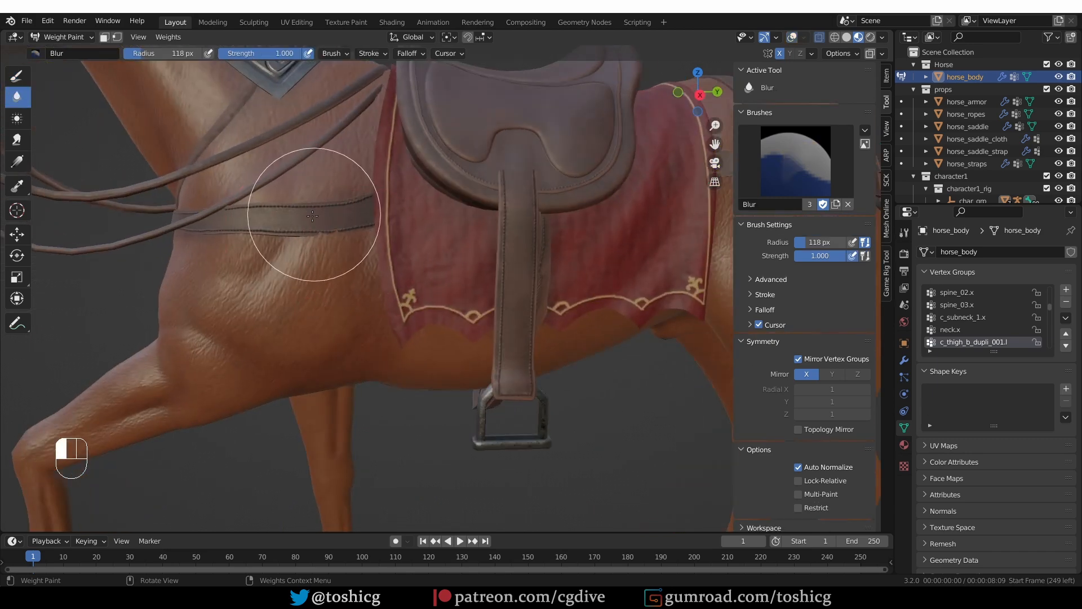
key(ctrl+z)
key(ctrl+z)
key(ctrl+z)
key(ctrl+z)
key(ctrl+z)
- Examine the whole posed horse in material preview without overlays to check the overall deformation
key(z)
key(z)
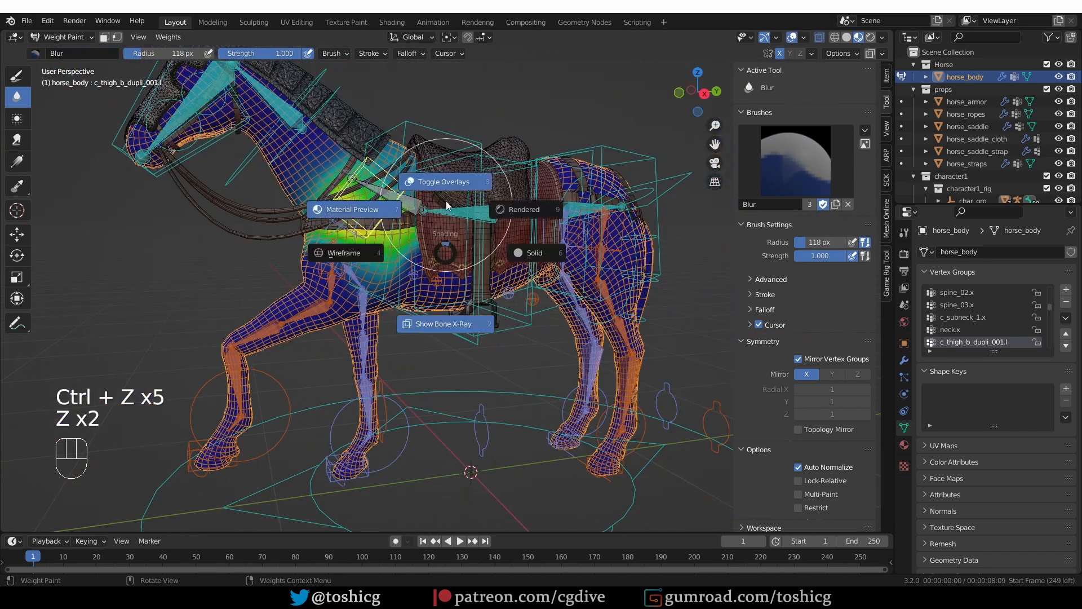
scroll(587, 316, down, 3)
middle_drag(603, 325, 592, 323)
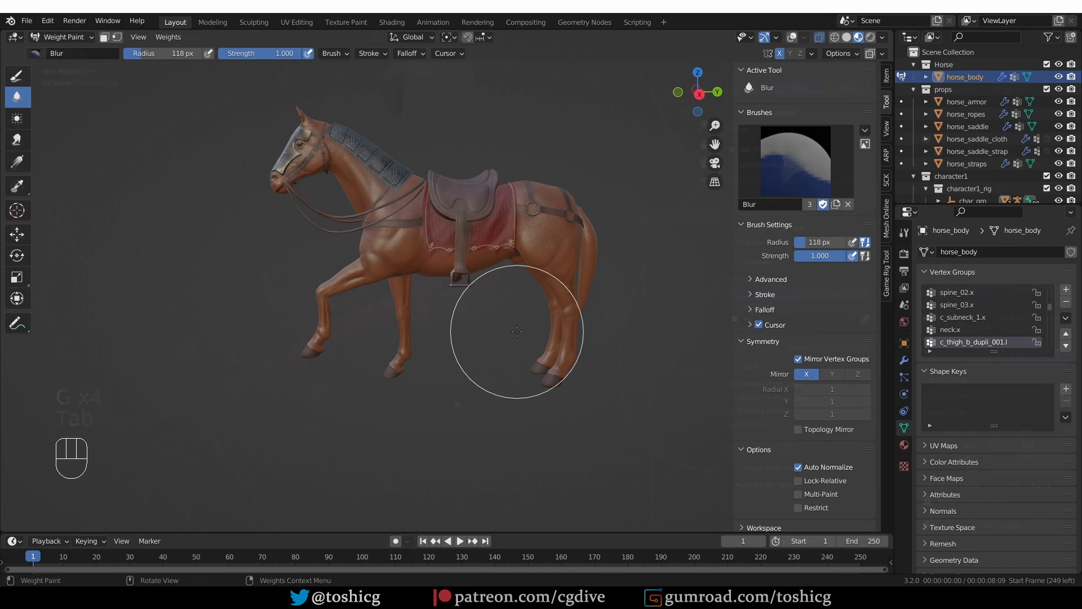
- Move the fox rig's c_jawbone.x control in Pose Mode to test the mouth opening, and start rotating it
key(Tab)
key(g)
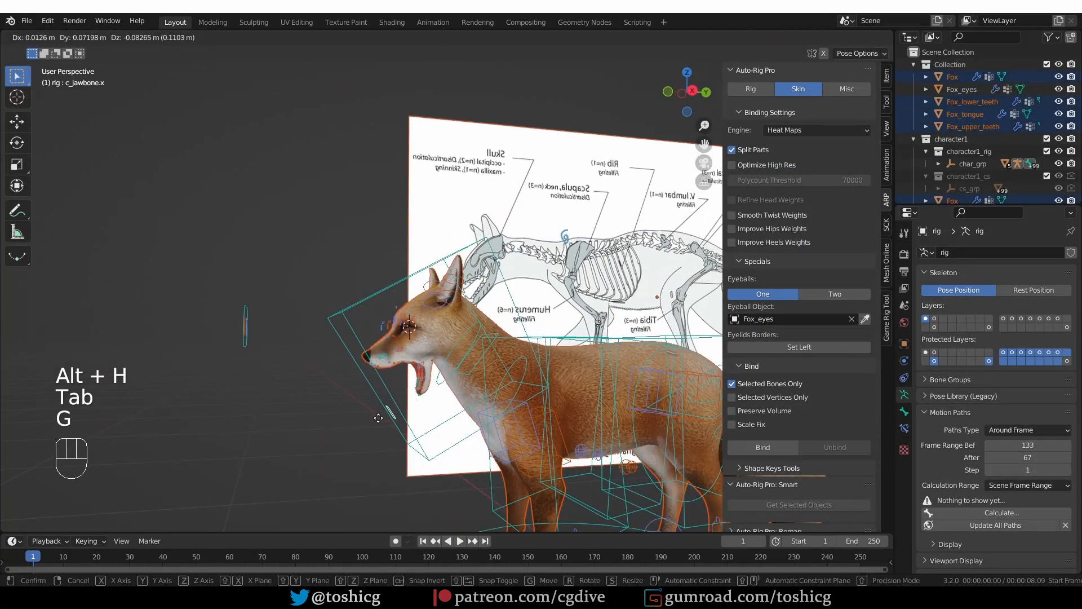
right_click(366, 407)
middle_drag(345, 398, 370, 388)
scroll(370, 389, up, 4)
key(g)
click(400, 390)
scroll(408, 396, up, 2)
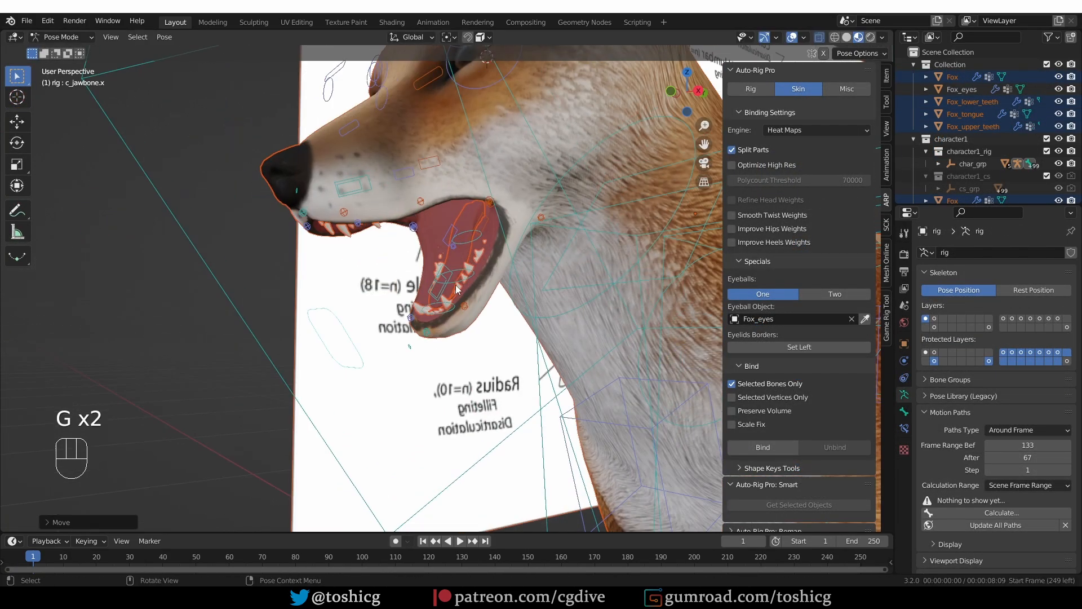
key(r)
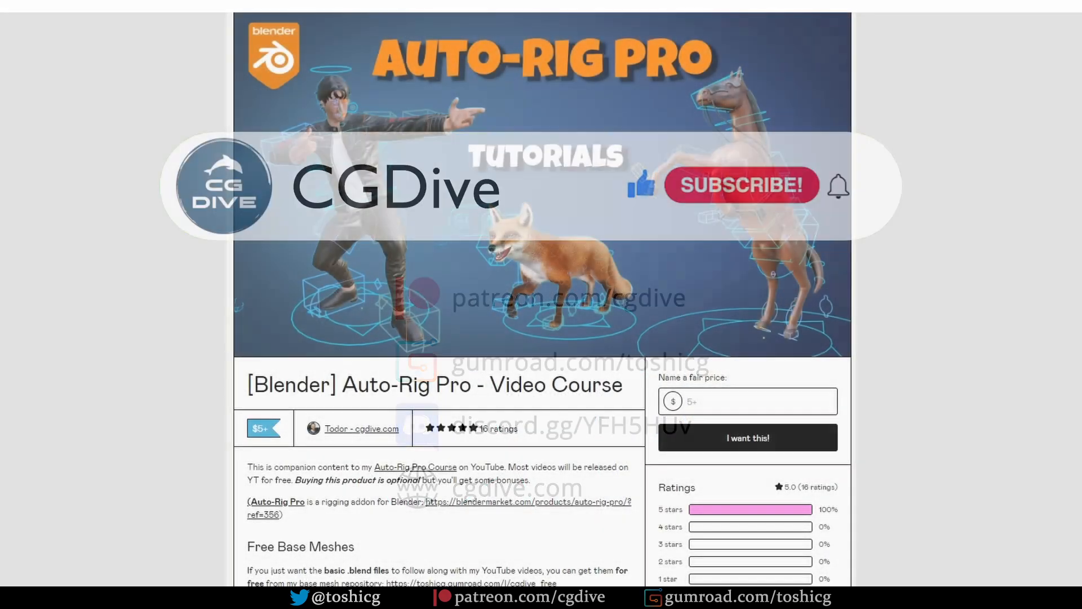